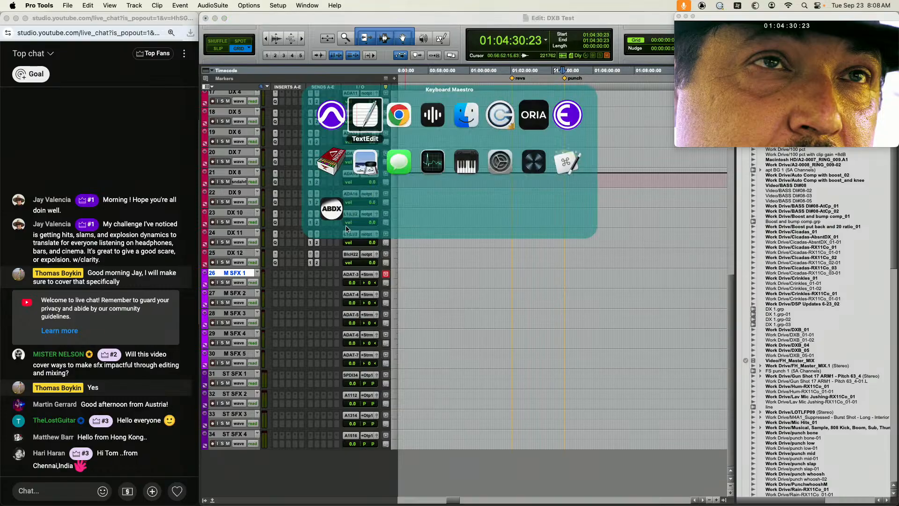
# Switch to Soundly and look through the existing "ck punch" sound results
pyautogui.click(436, 115)
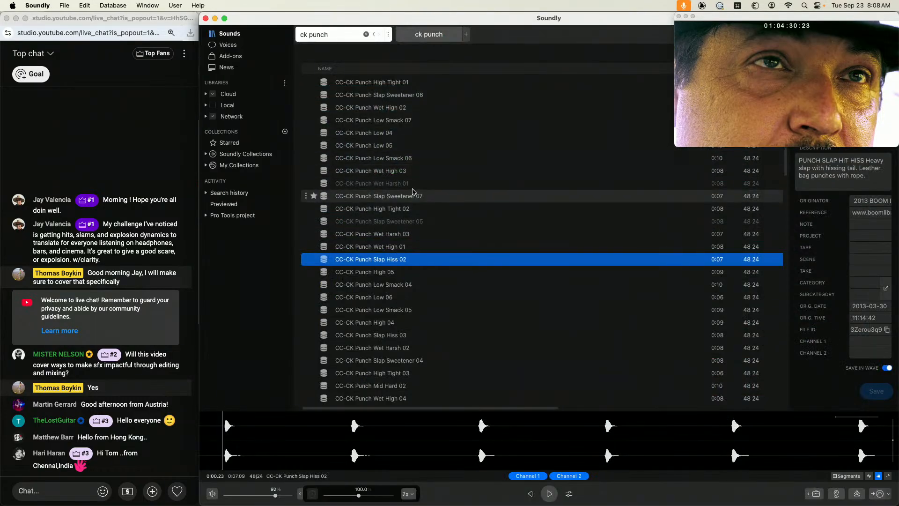
pyautogui.scroll(-5, 371, 140)
pyautogui.scroll(-5, 372, 150)
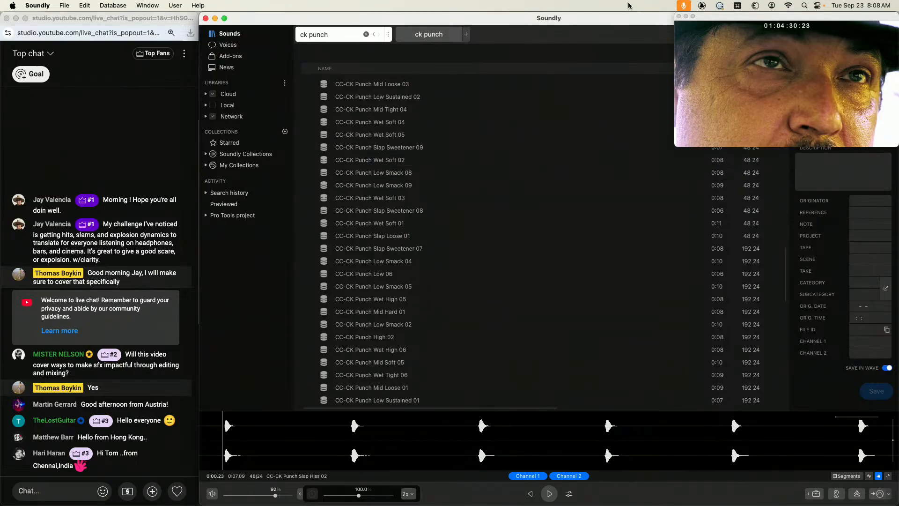
pyautogui.click(679, 17)
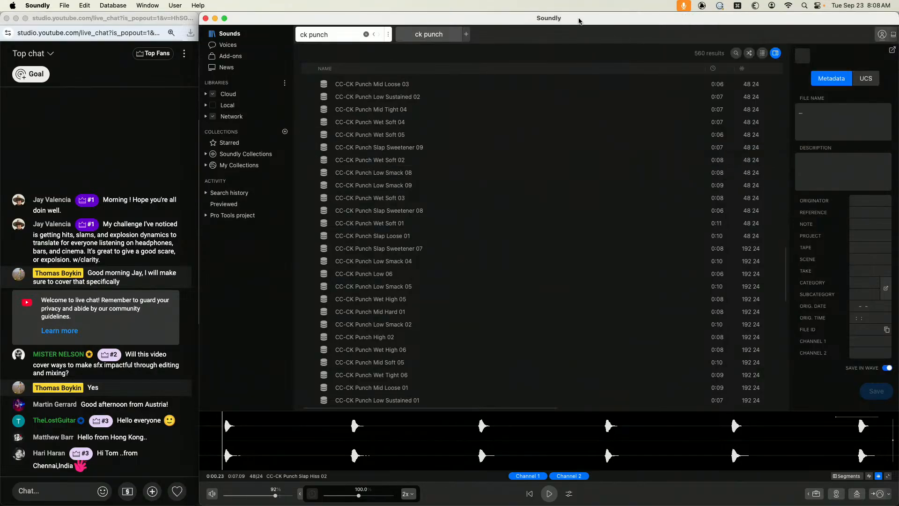
pyautogui.scroll(-10, 453, 187)
pyautogui.scroll(10, 454, 188)
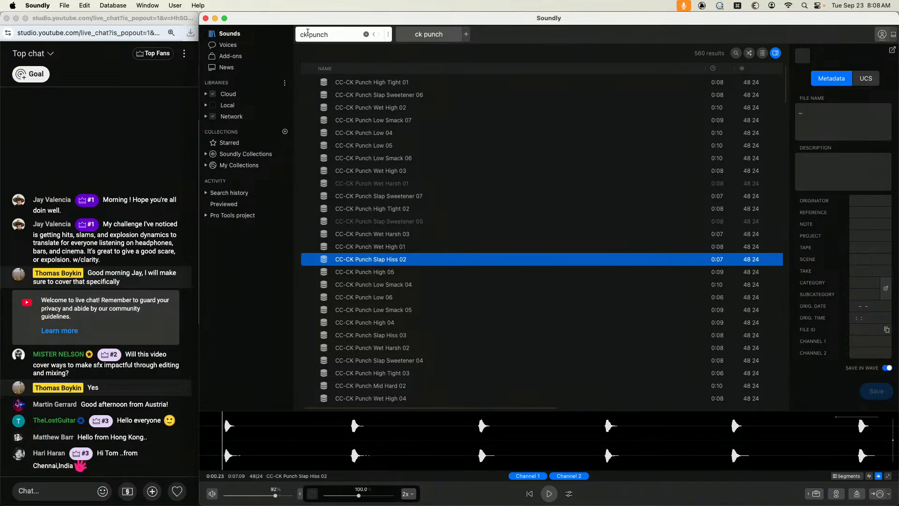
# Broaden the sound search to "punch" and audition the Punch C -s recording
pyautogui.doubleClick(307, 34)
pyautogui.press('BackSpace')
pyautogui.press('Return')
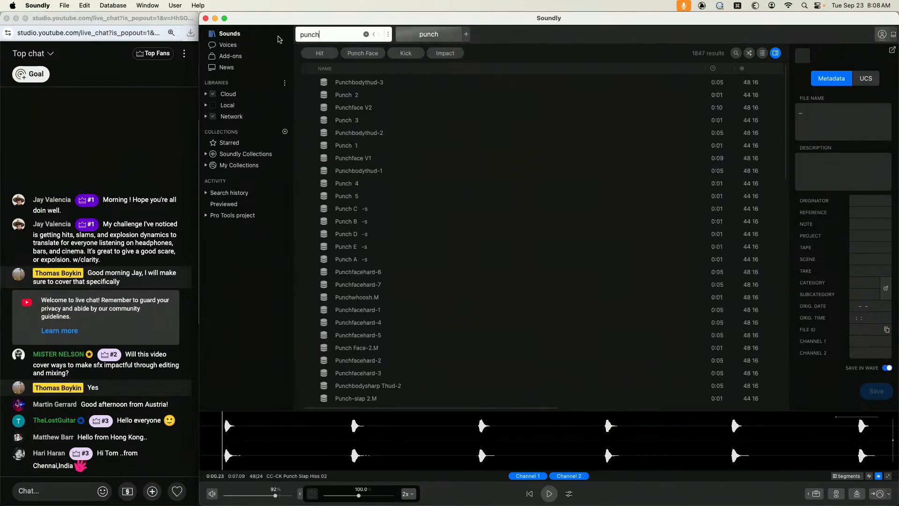
pyautogui.click(367, 209)
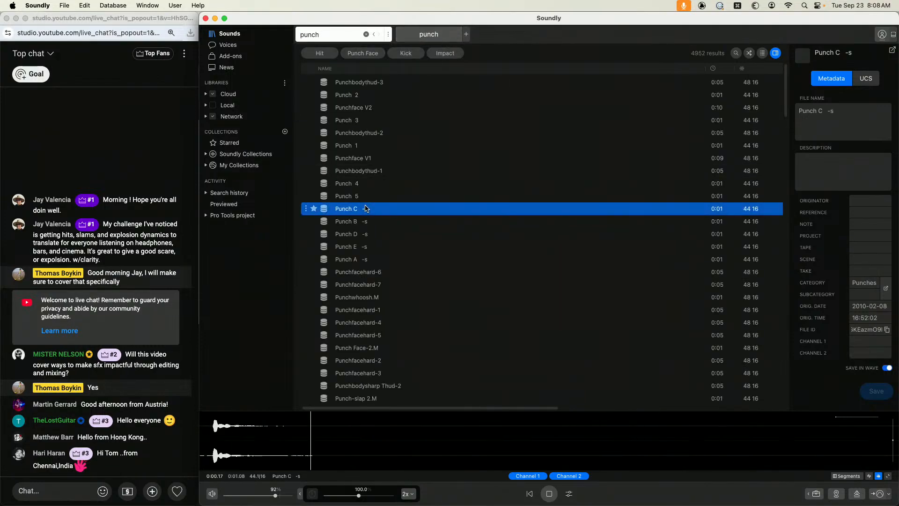
# Audition further punch recordings down the results, including Punch-4.M and Punch Body Pe24#75.M
pyautogui.scroll(-4, 365, 215)
pyautogui.click(364, 240)
pyautogui.scroll(-6, 364, 241)
pyautogui.click(364, 248)
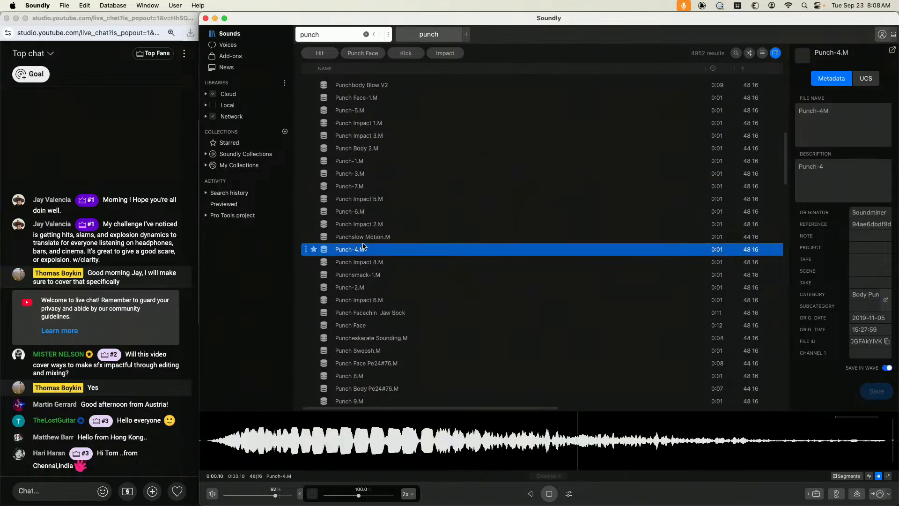
pyautogui.scroll(-4, 364, 246)
pyautogui.click(363, 246)
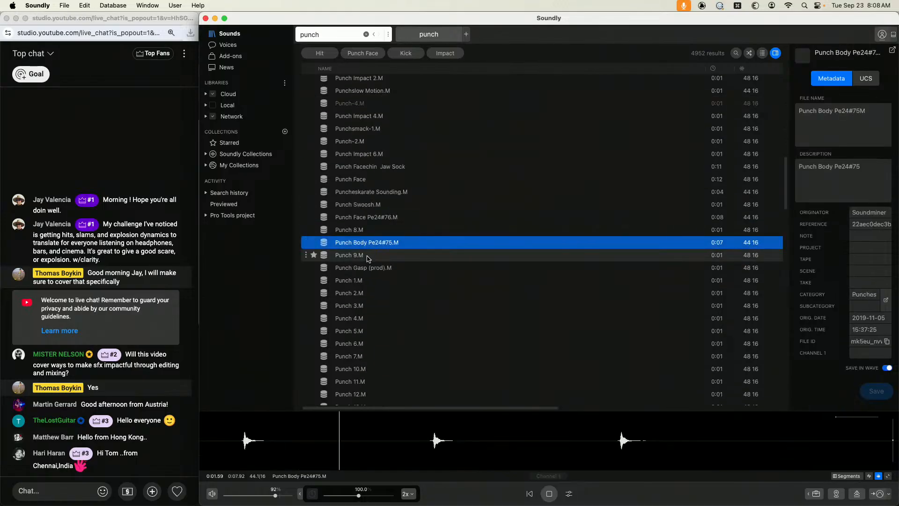
pyautogui.scroll(-10, 367, 259)
pyautogui.scroll(10, 368, 259)
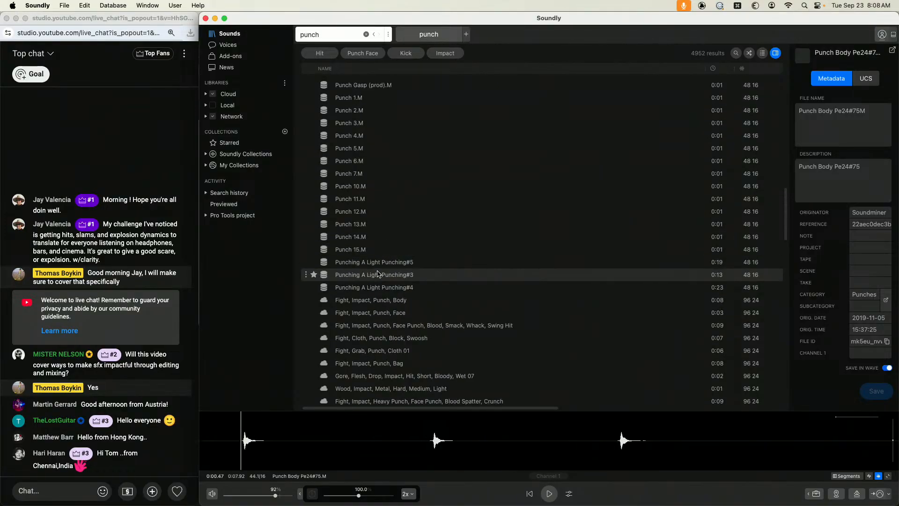
# Narrow the sound search to "ck punch" and audition CC-CK Punch Low 05
pyautogui.click(294, 28)
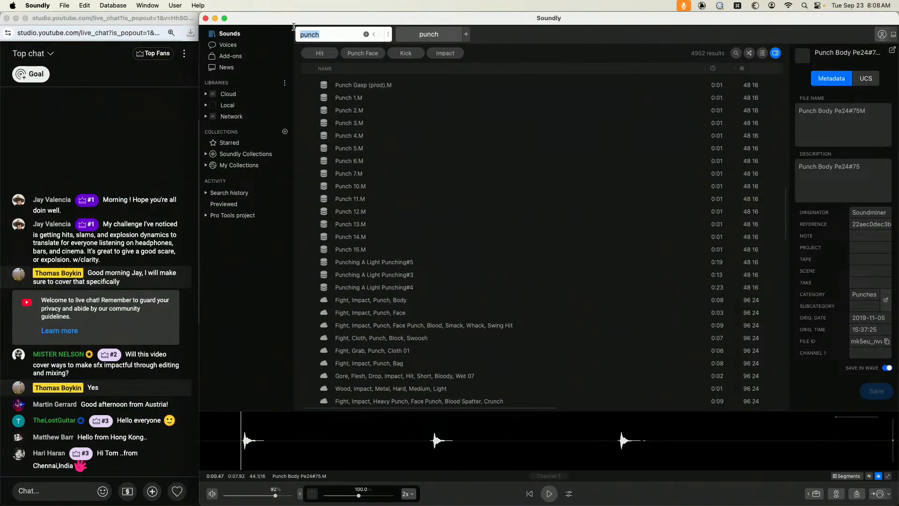
pyautogui.write('ck')
pyautogui.press('Return')
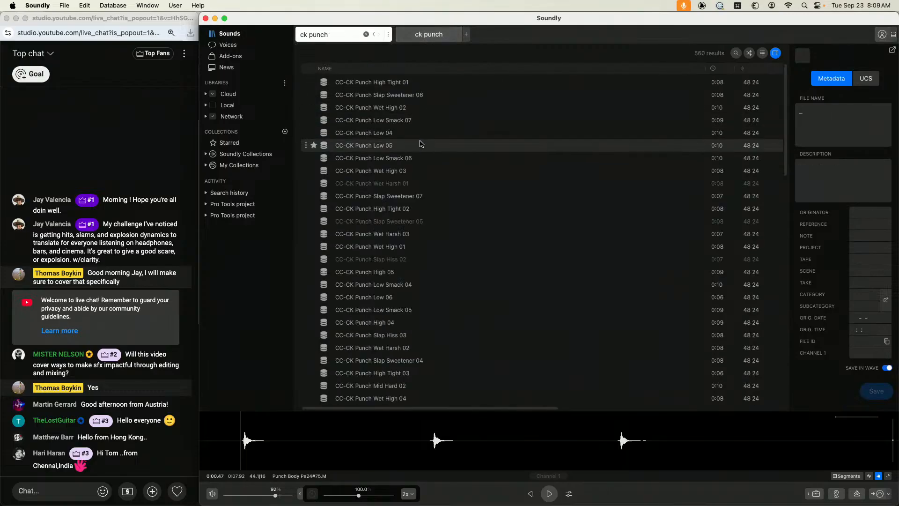
pyautogui.click(420, 143)
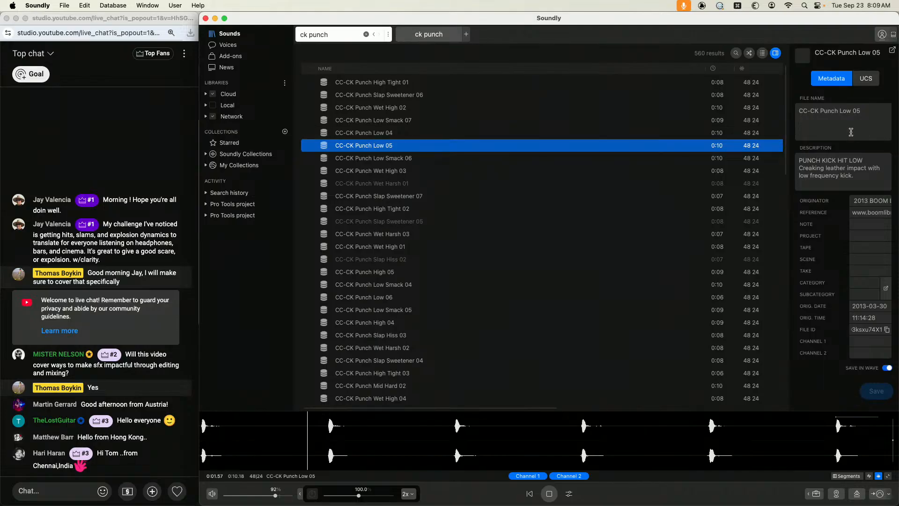
pyautogui.press('space')
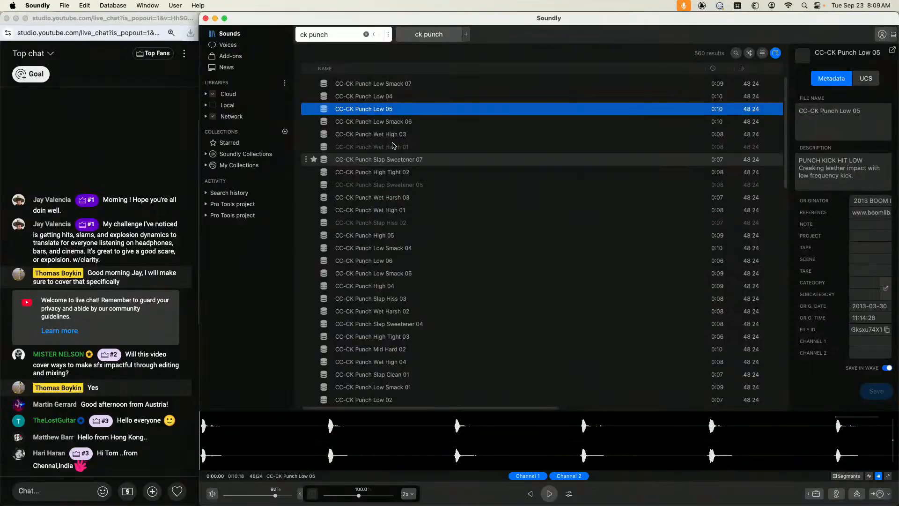
# Audition the CC-CK Punch variations Low Smack 06, Slap Sweetener 07, Wet High 01, High 05, Low 06 and Wet Harsh 02
pyautogui.click(380, 122)
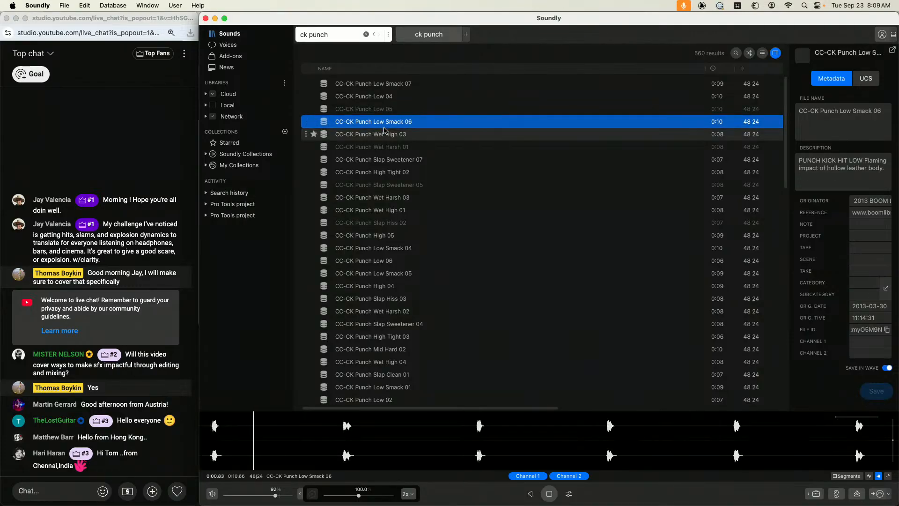
pyautogui.click(390, 160)
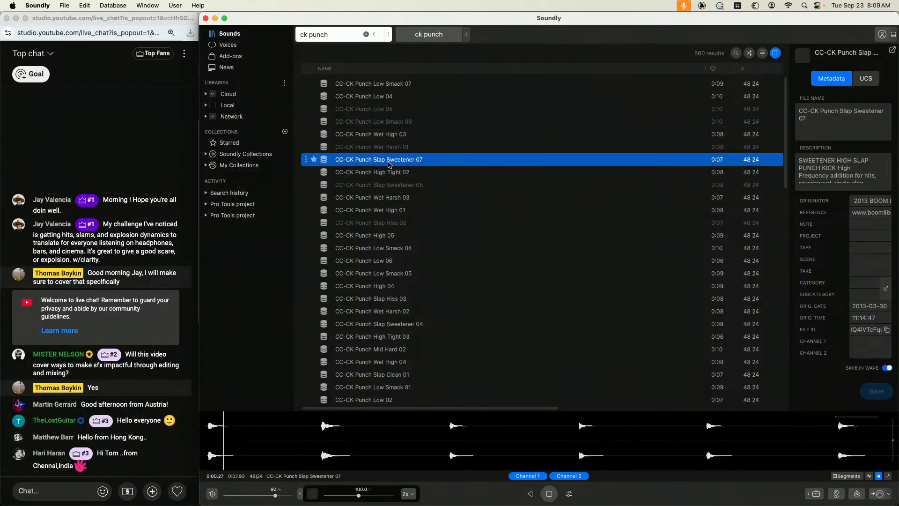
pyautogui.click(390, 210)
pyautogui.click(384, 235)
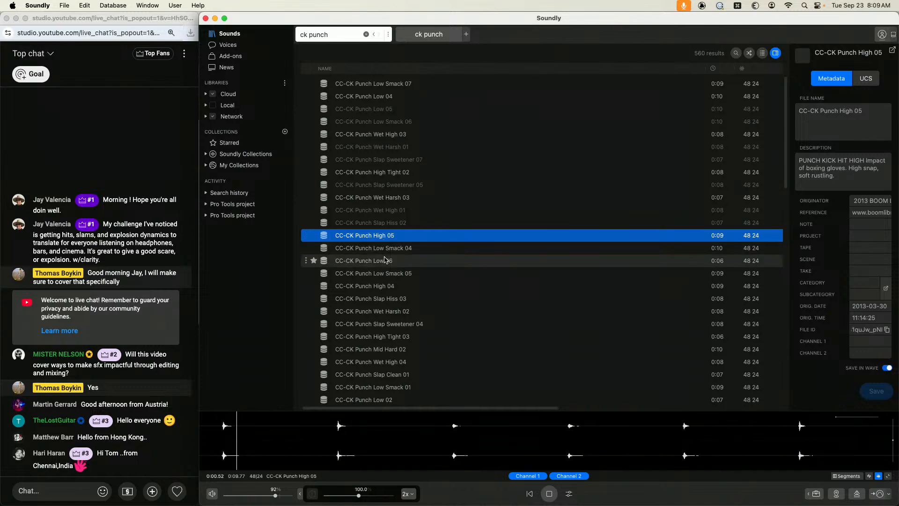
pyautogui.click(383, 260)
pyautogui.click(380, 311)
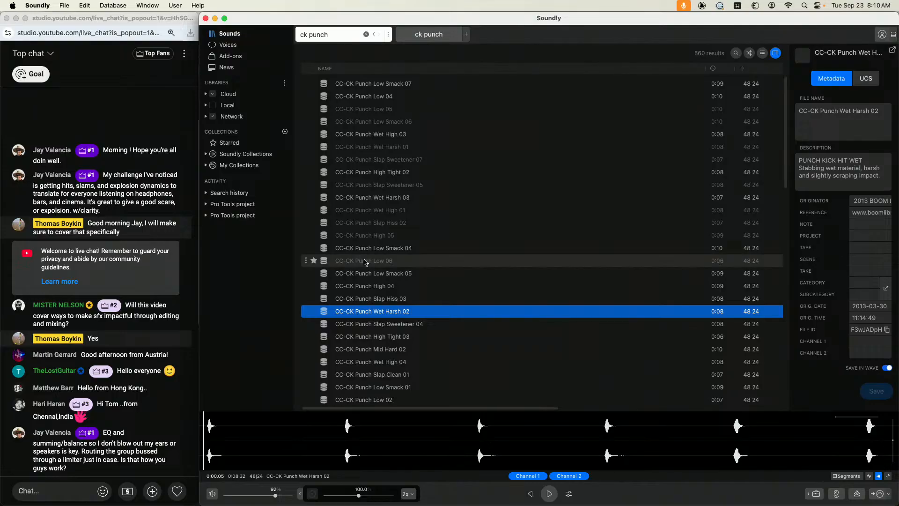
# Switch to Pro Tools, show the video window and place the edit cursor on M SFX 1 at 01:04:33:16
pyautogui.press('super+Tab')
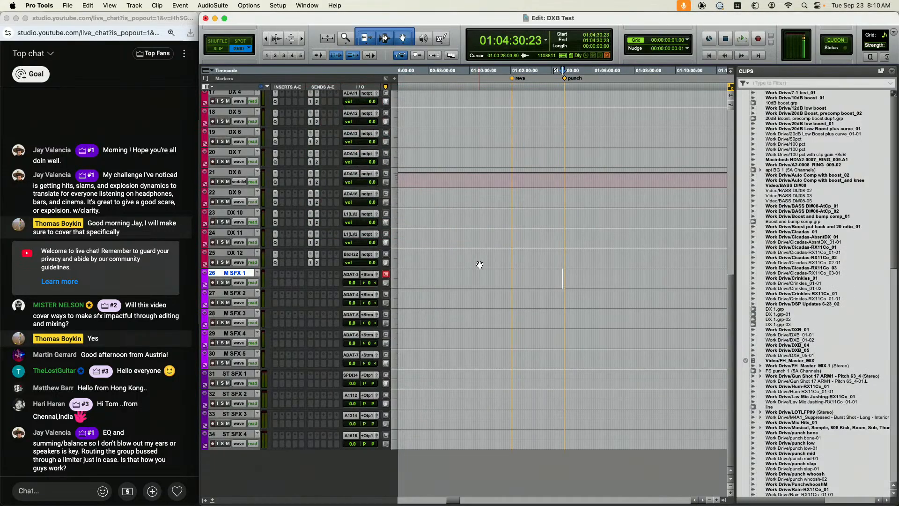
pyautogui.press('super+9')
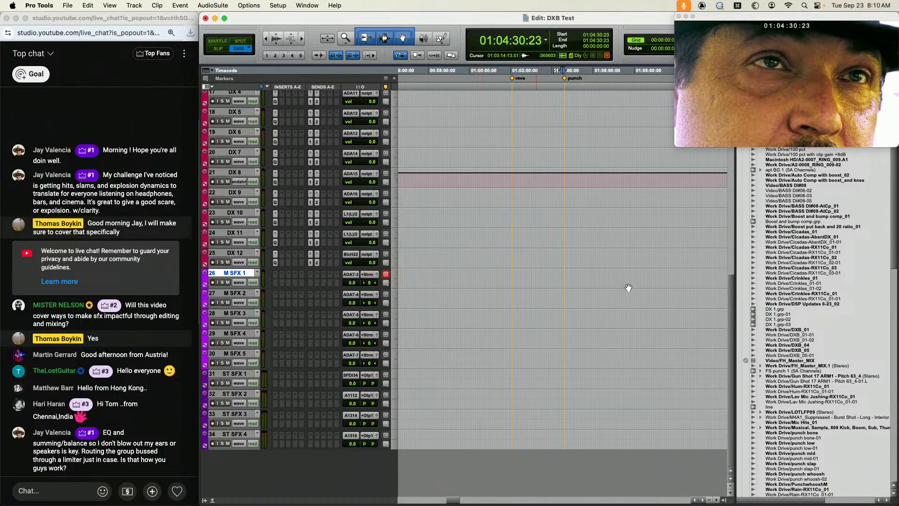
pyautogui.click(564, 274)
pyautogui.press('t')
pyautogui.press('t')
pyautogui.press('t')
pyautogui.press('t')
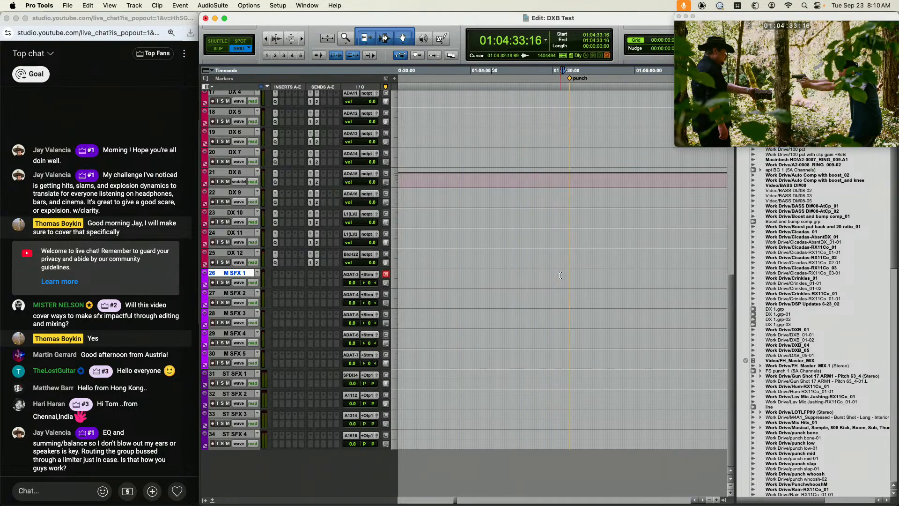
# Mute the first track in the session
pyautogui.scroll(10, 536, 265)
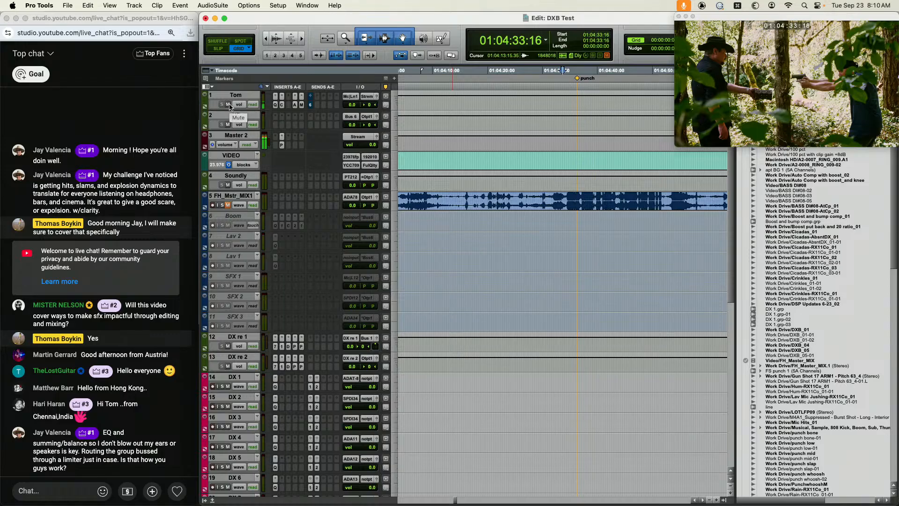
pyautogui.click(228, 105)
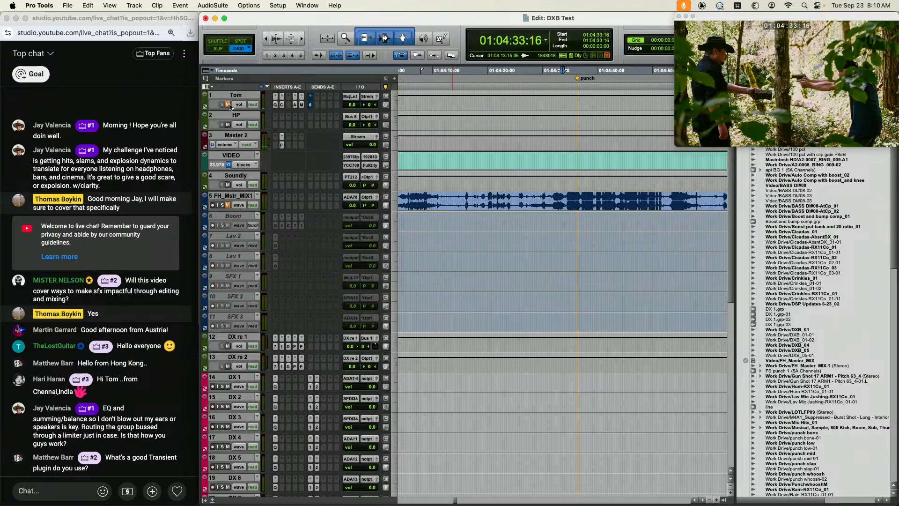
# Check the video frames around the punch marker and place the edit cursor on M SFX 1 at the impact frame, 01:04:36:07
pyautogui.scroll(-10, 546, 309)
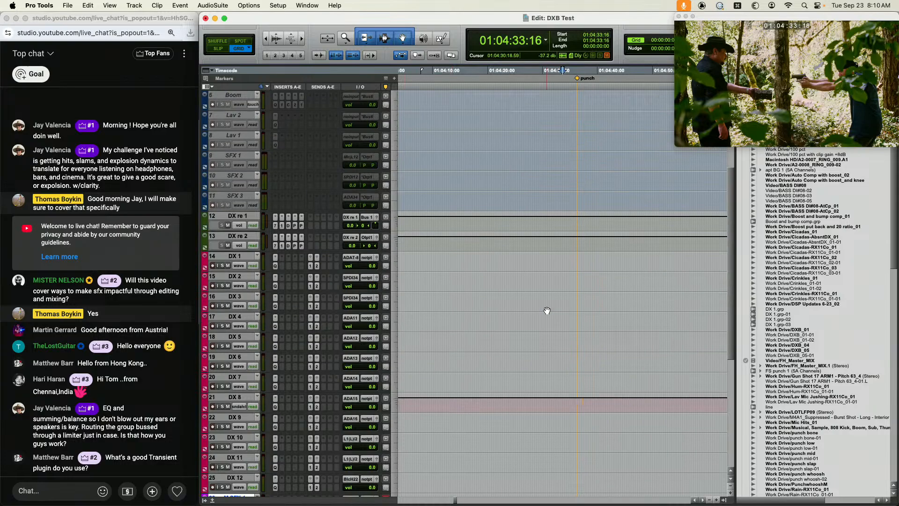
pyautogui.click(575, 281)
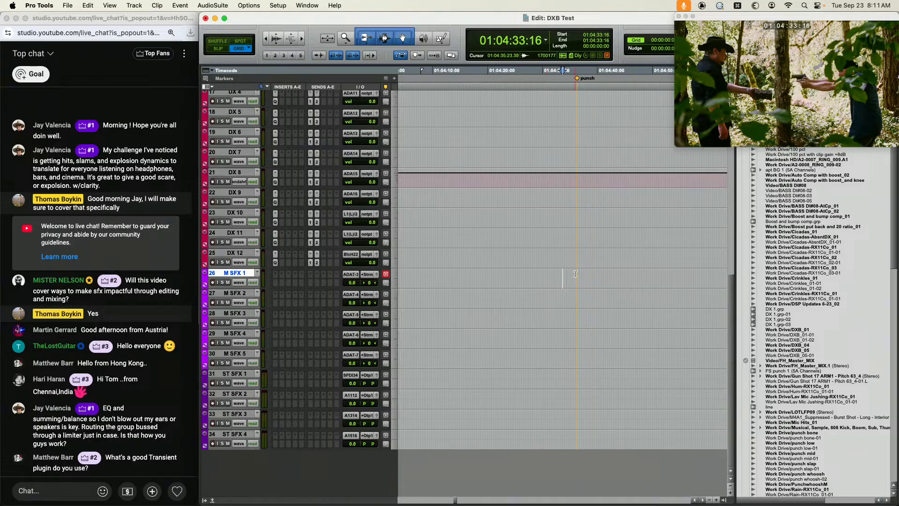
pyautogui.press('t')
pyautogui.press('t')
pyautogui.press('t')
pyautogui.moveTo(554, 277); pyautogui.dragTo(574, 276)
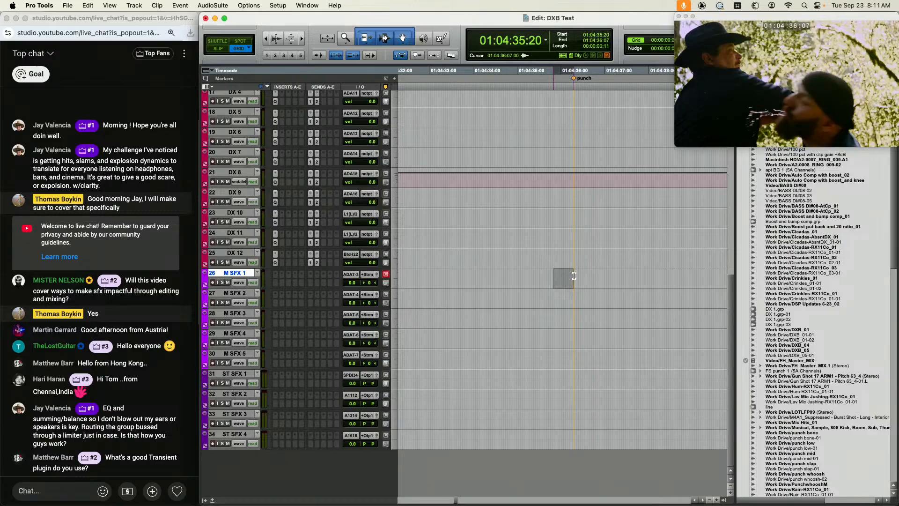
pyautogui.click(574, 275)
pyautogui.press('super+bracketright')
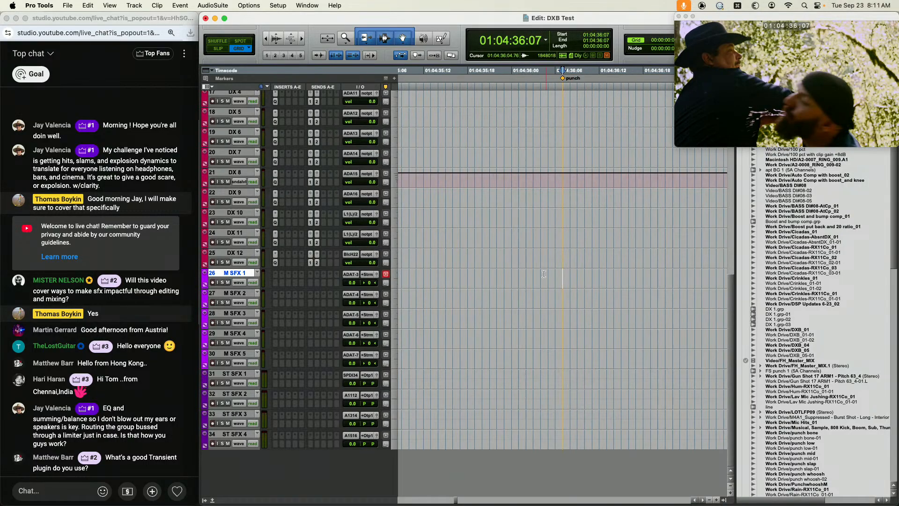
pyautogui.moveTo(533, 276); pyautogui.dragTo(552, 277)
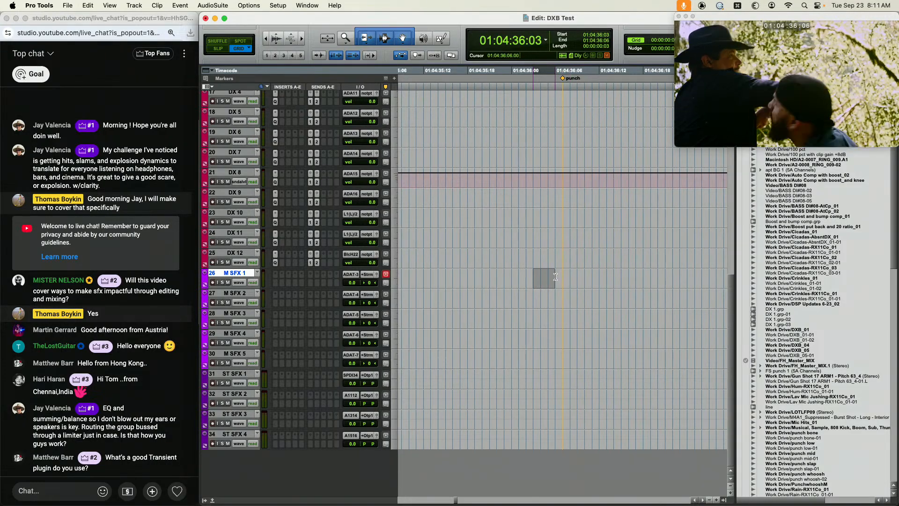
pyautogui.click(561, 275)
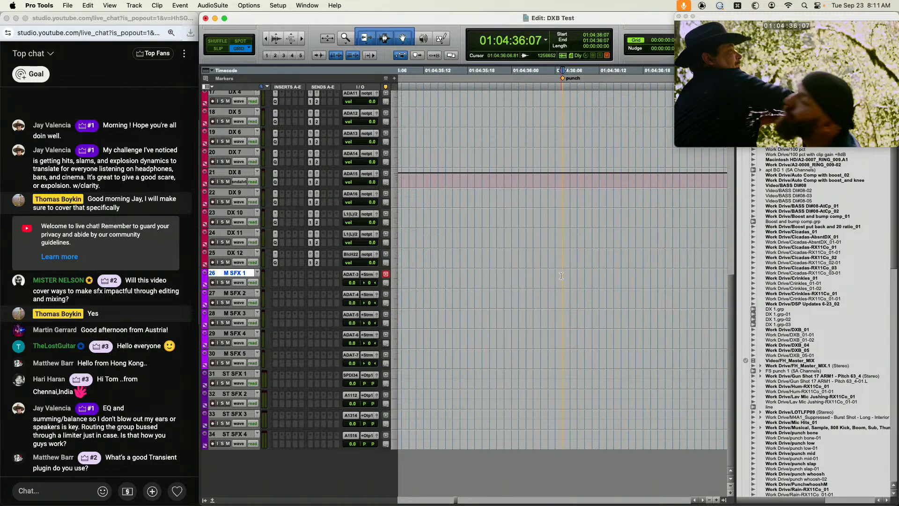
# Create one new mono audio track named "sfx spot" directly below DX 12
pyautogui.press('p')
pyautogui.press('shift+super+n')
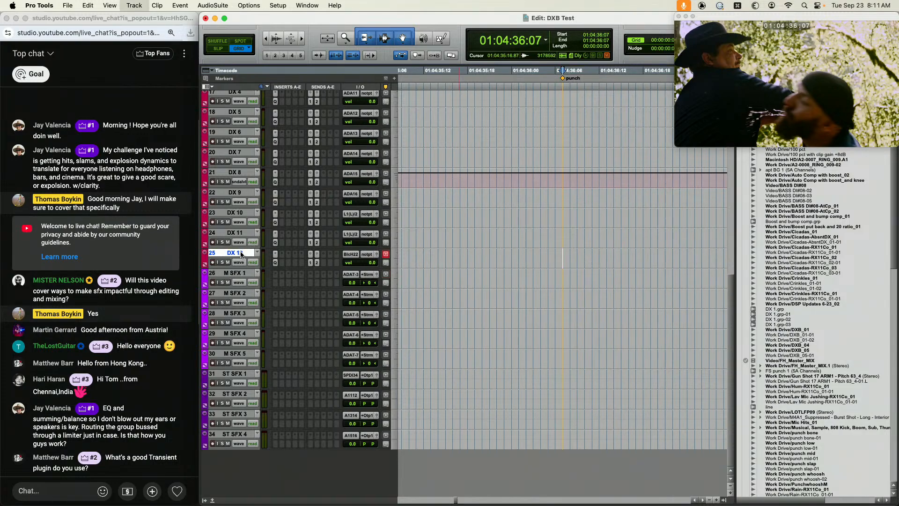
pyautogui.press('Tab')
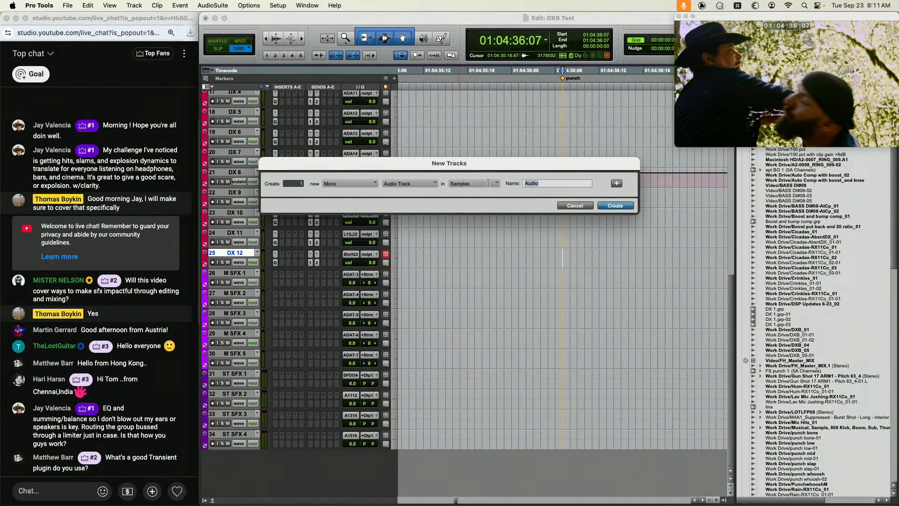
pyautogui.write('sfx spot')
pyautogui.press('Return')
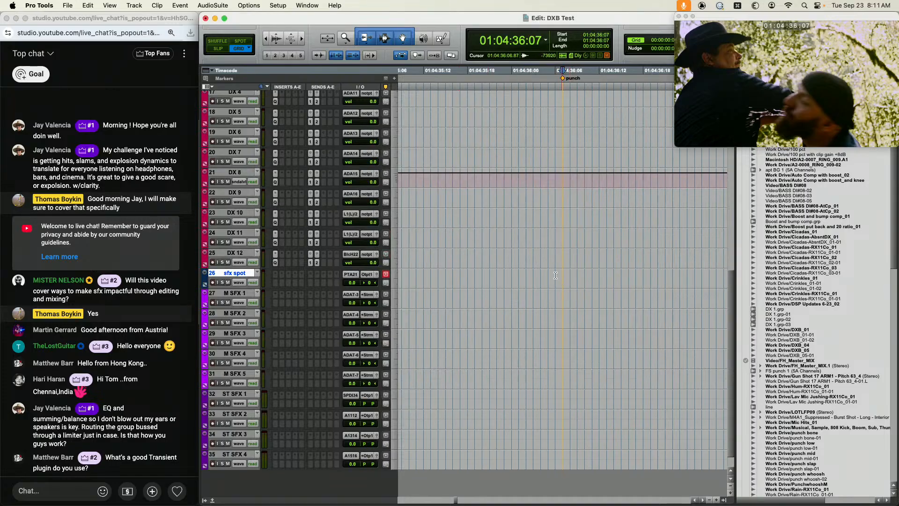
# Make an empty clip group on the sfx spot track from 01:04:36:07 to 01:04:36:23 and name it "elbow to face"
pyautogui.moveTo(564, 275); pyautogui.dragTo(679, 281)
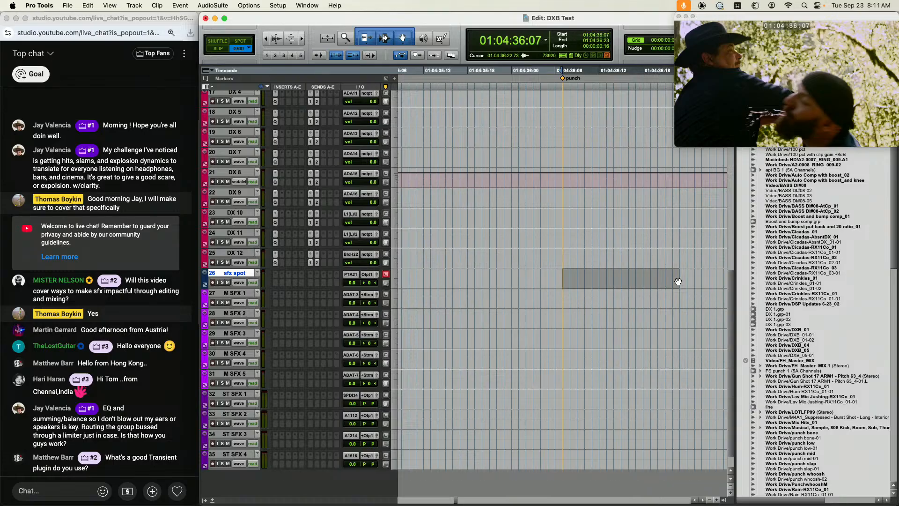
pyautogui.press('alt+super+g')
pyautogui.doubleClick(650, 286)
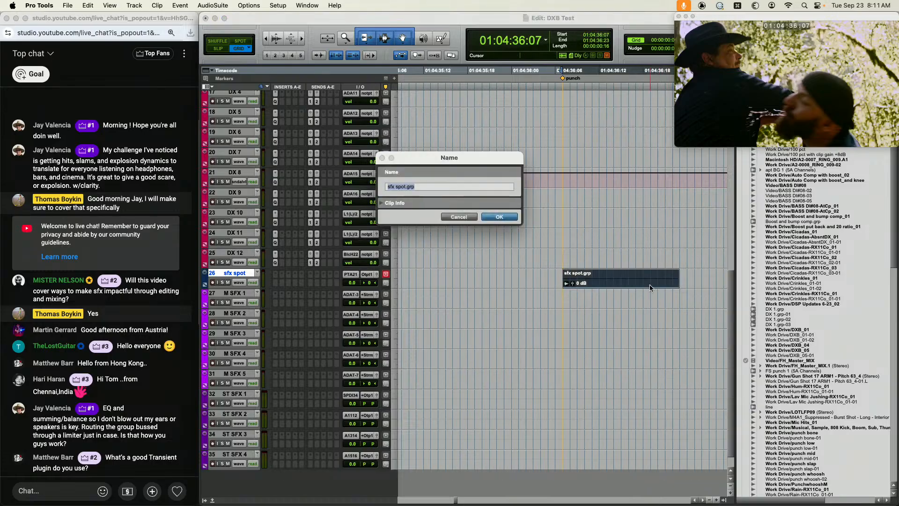
pyautogui.write('elbow to fa')
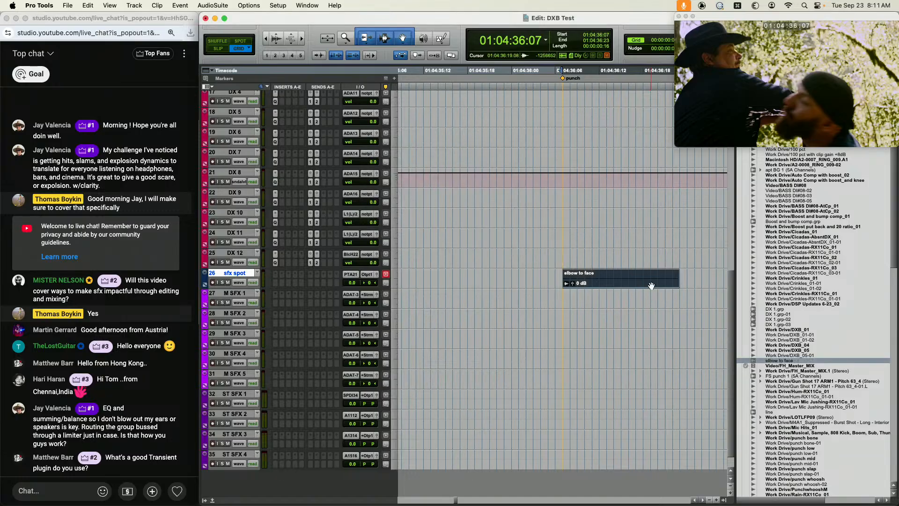
pyautogui.press('Return')
# Select the range from 01:04:35:22 to 01:04:36:13 on the M SFX 1 track, around the punch marker
pyautogui.moveTo(505, 299); pyautogui.dragTo(601, 302)
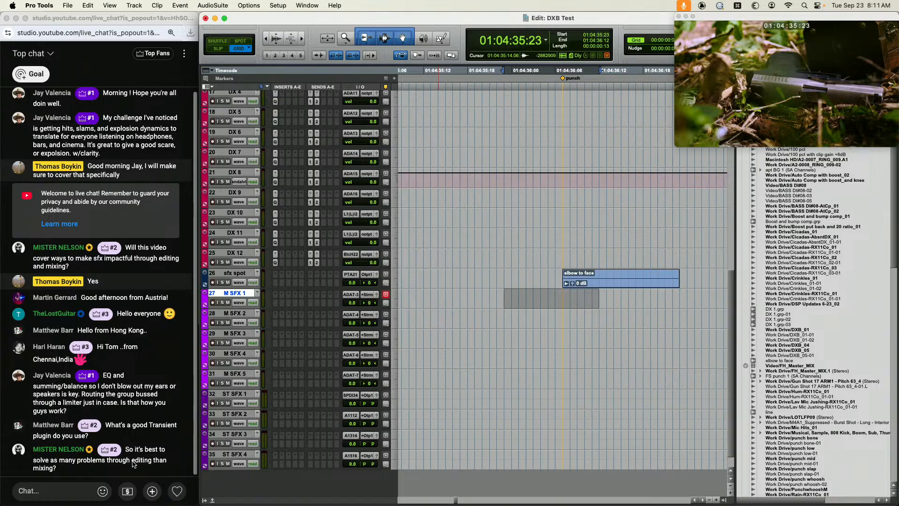
pyautogui.moveTo(497, 296); pyautogui.dragTo(606, 304)
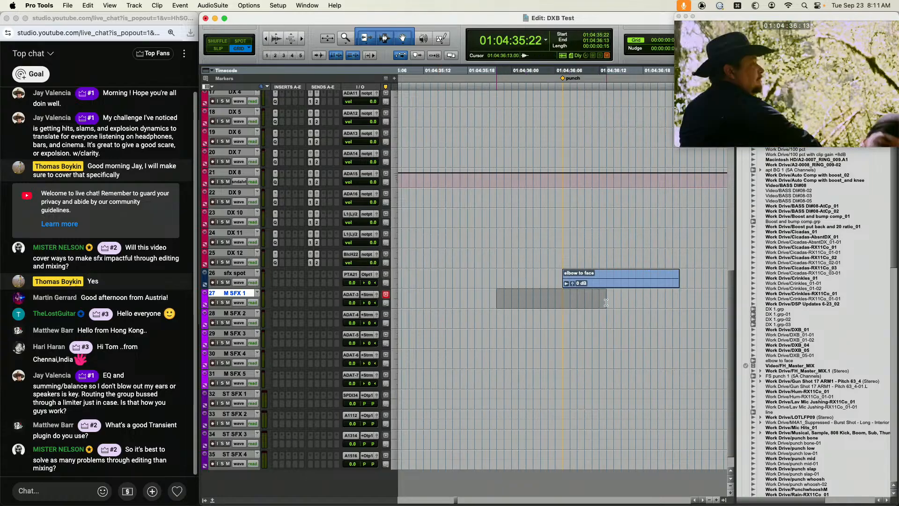
pyautogui.press('Return')
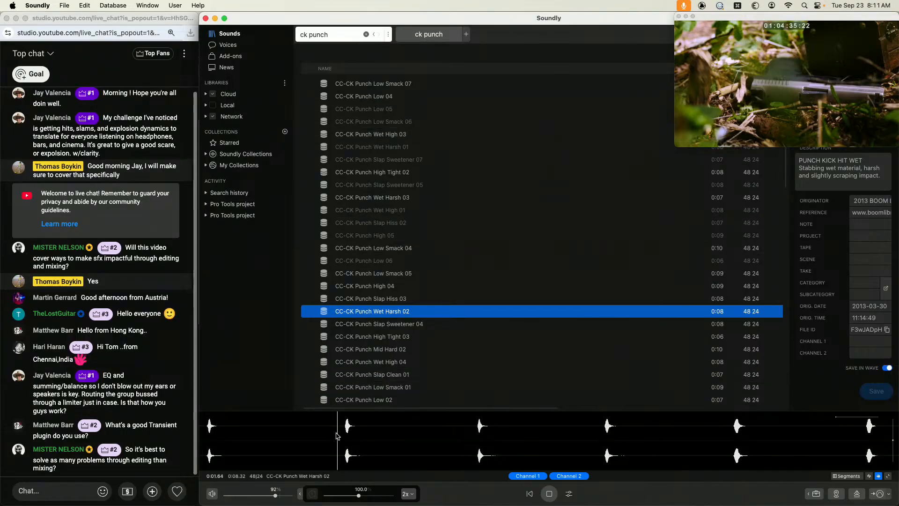
# In Soundly, select the second hit of CC-CK Punch Slap Hiss 03, send it to M SFX 1 and shift the clip closer to the punch marker
pyautogui.moveTo(338, 436); pyautogui.dragTo(399, 443)
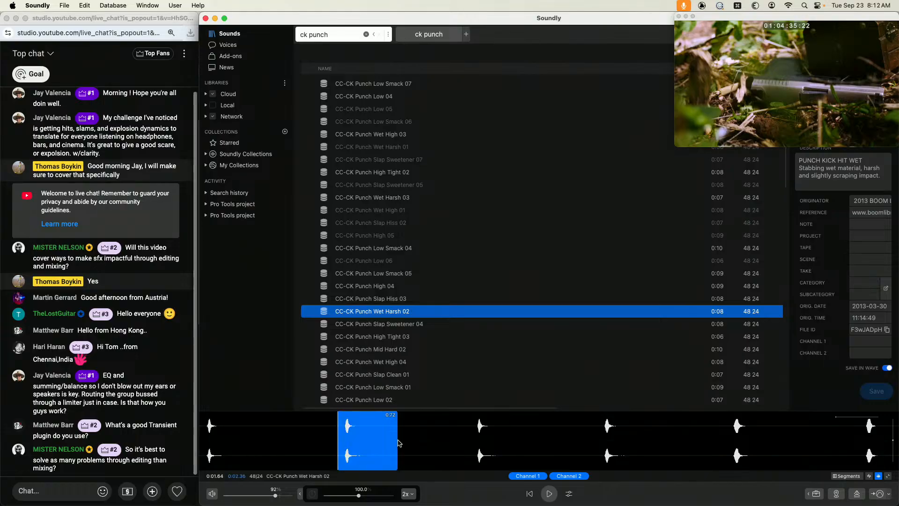
pyautogui.click(381, 299)
pyautogui.moveTo(319, 440); pyautogui.dragTo(380, 442)
pyautogui.press('s')
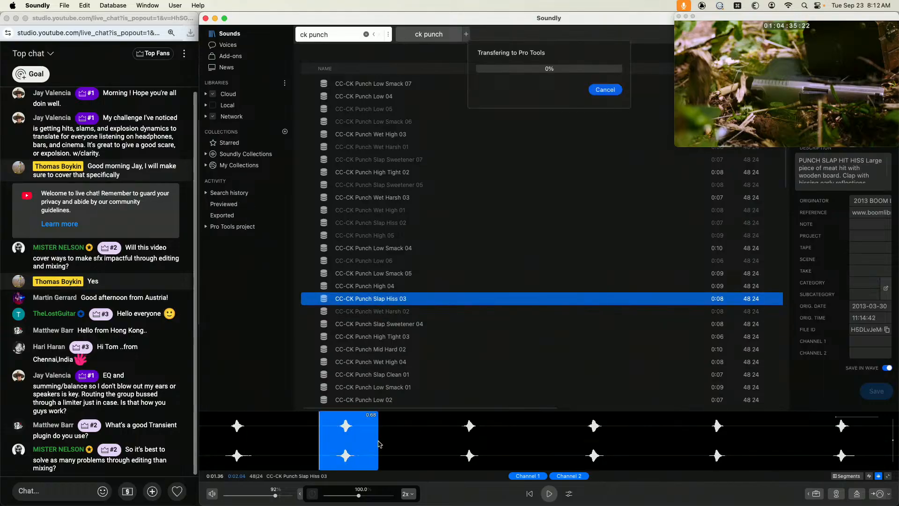
pyautogui.moveTo(581, 307); pyautogui.dragTo(603, 311)
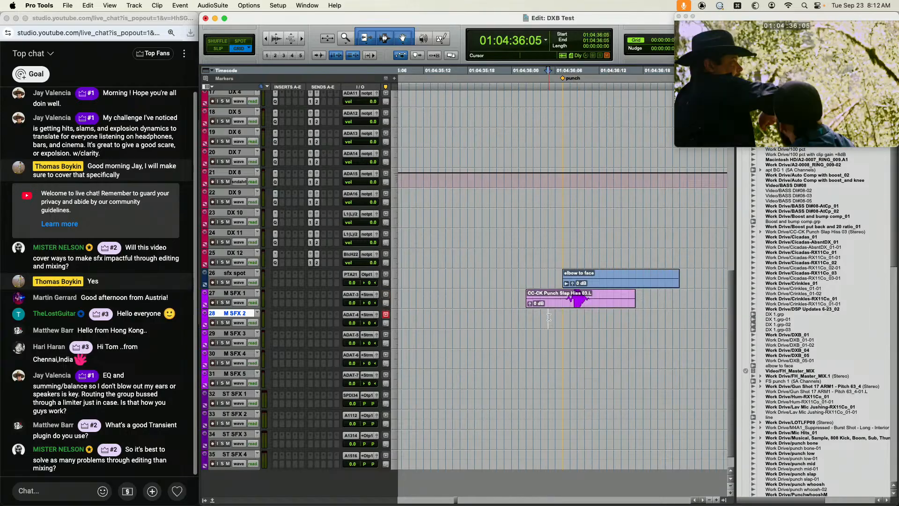
# Switch to Soundly and audition heavier punches, including CC-CK Punch Low 04, Low Smack 07, Wet Harsh 03, Low Smack 04 and Low 02
pyautogui.press('super+Tab')
pyautogui.click(387, 96)
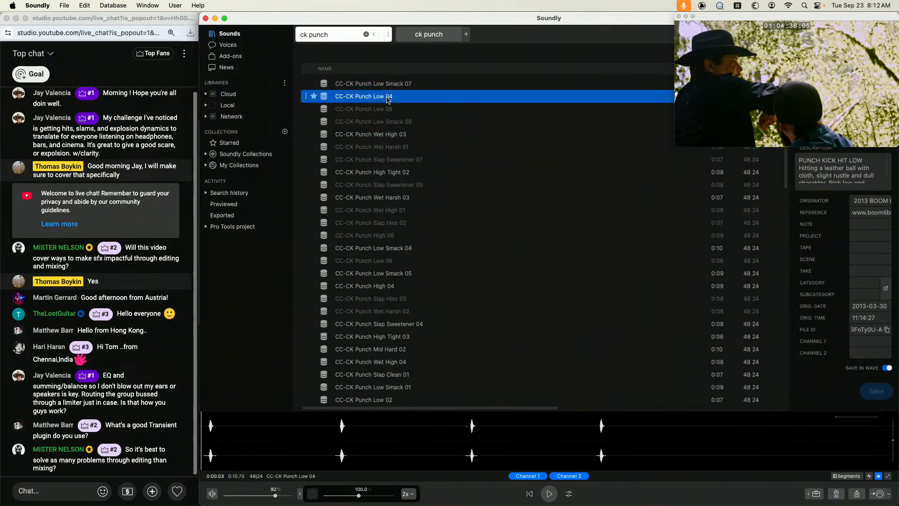
pyautogui.click(385, 83)
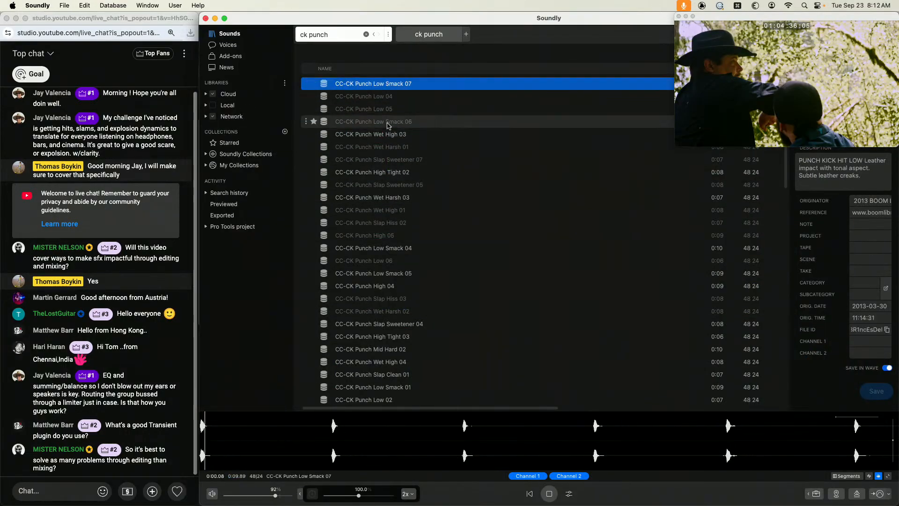
pyautogui.click(374, 197)
pyautogui.scroll(-3, 410, 232)
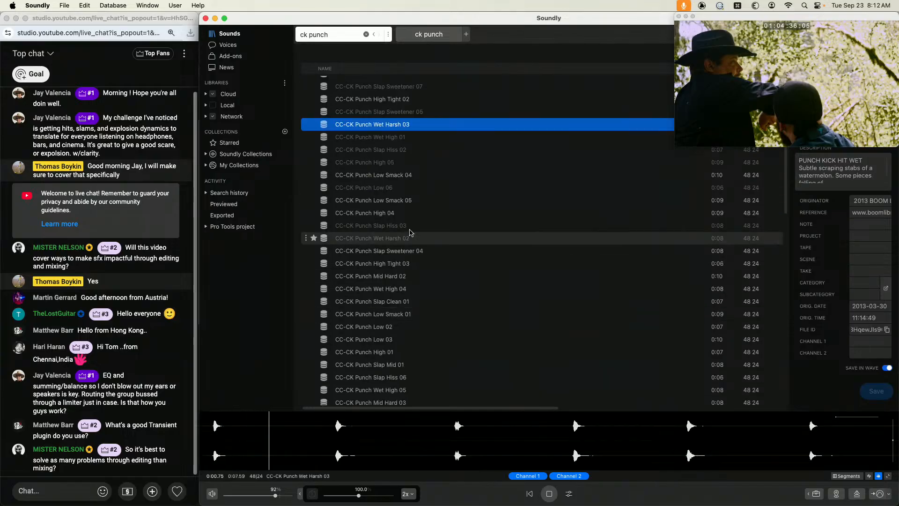
pyautogui.click(393, 200)
pyautogui.click(390, 175)
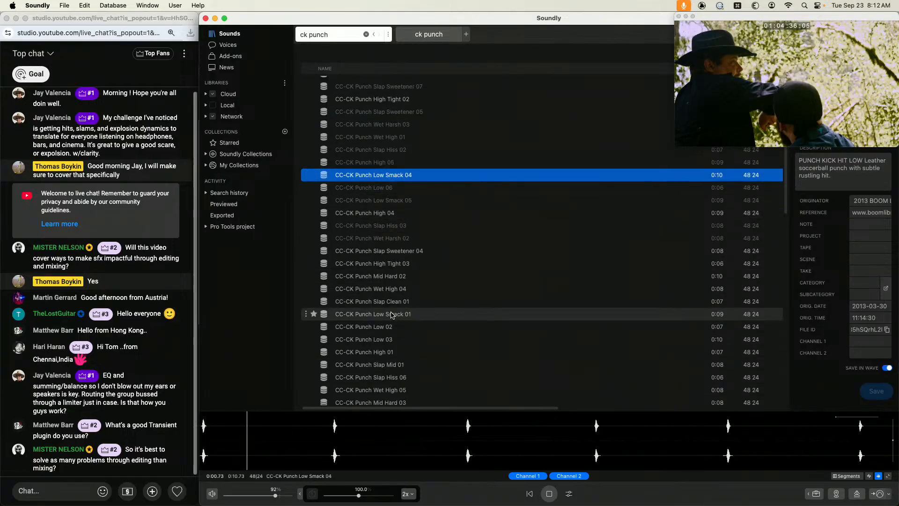
pyautogui.scroll(-2, 384, 318)
pyautogui.click(383, 291)
pyautogui.click(383, 302)
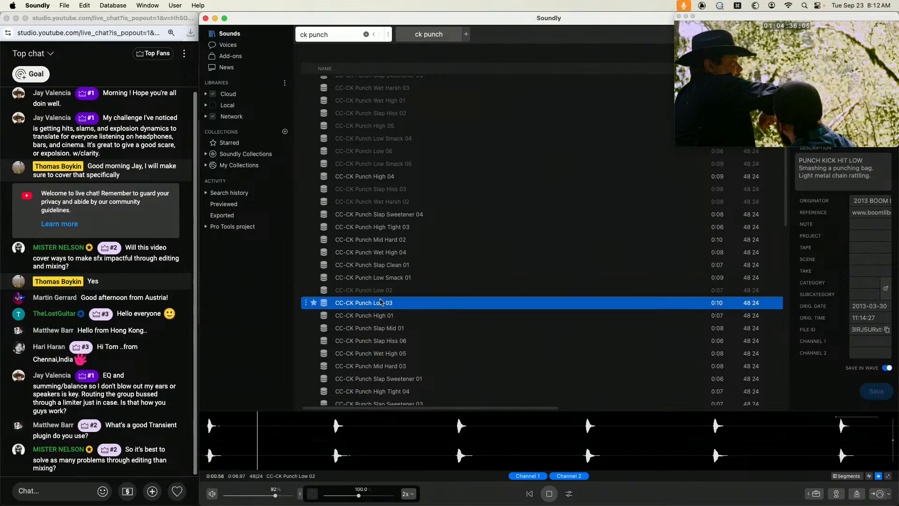
# Send the second hit of CC-CK Punch Low 02 to Pro Tools at 01:04:36:05 and move the clip down to M SFX 4
pyautogui.click(382, 292)
pyautogui.moveTo(327, 438); pyautogui.dragTo(385, 447)
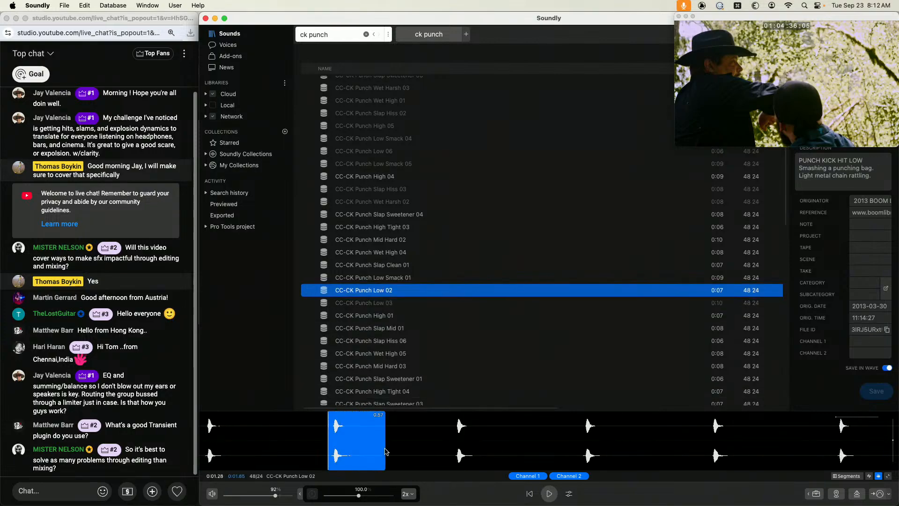
pyautogui.press('s')
pyautogui.moveTo(577, 332); pyautogui.dragTo(574, 357)
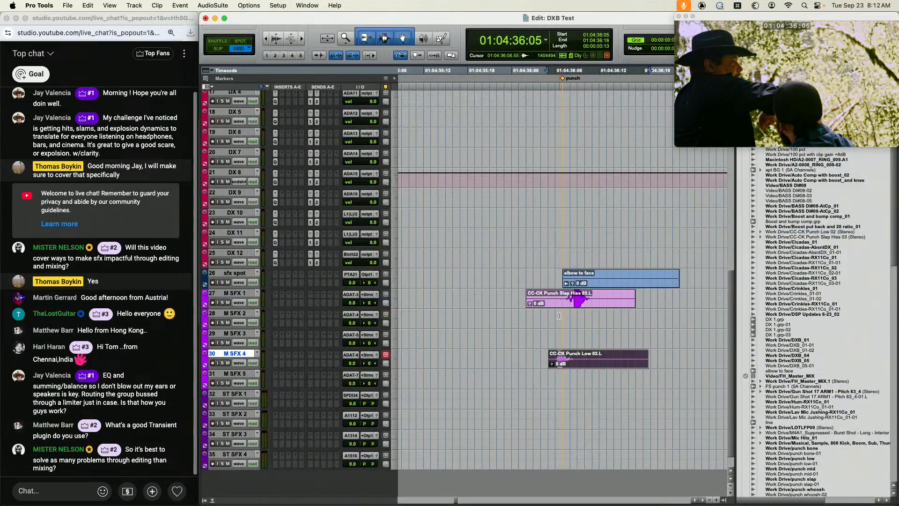
# Search Soundly for "ck cloth" and audition Whoosh Cloth Medium 02, Body Fall Generic Cloth Soft 01, Whoosh Cloth Low 02 and Grab Cloth Low
pyautogui.press('super+Tab')
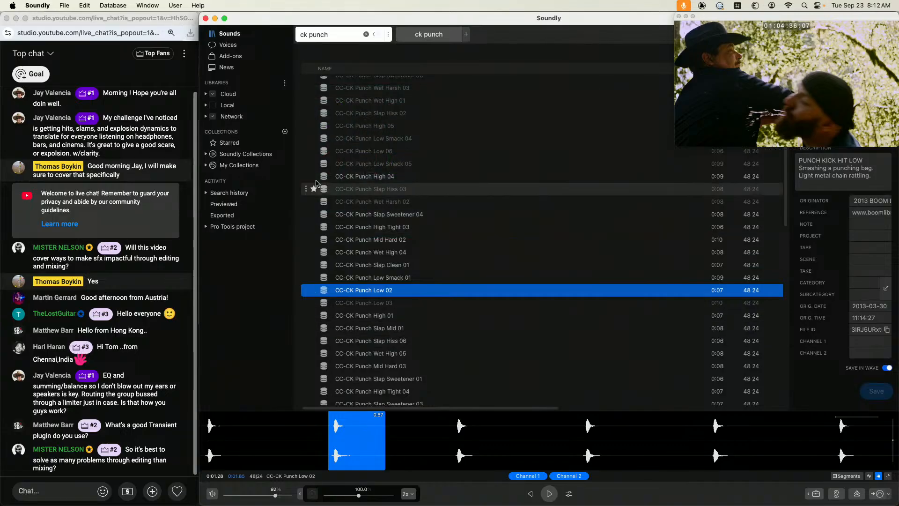
pyautogui.moveTo(342, 35); pyautogui.dragTo(309, 36)
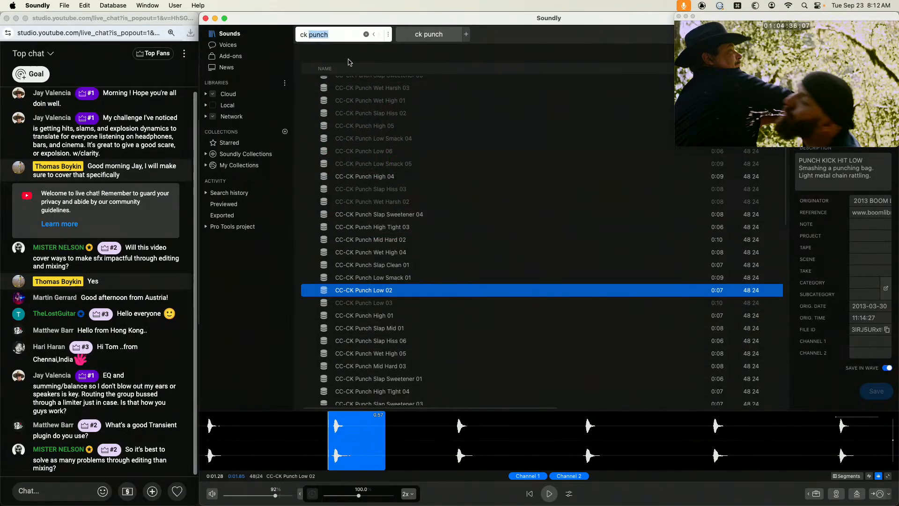
pyautogui.press('Return')
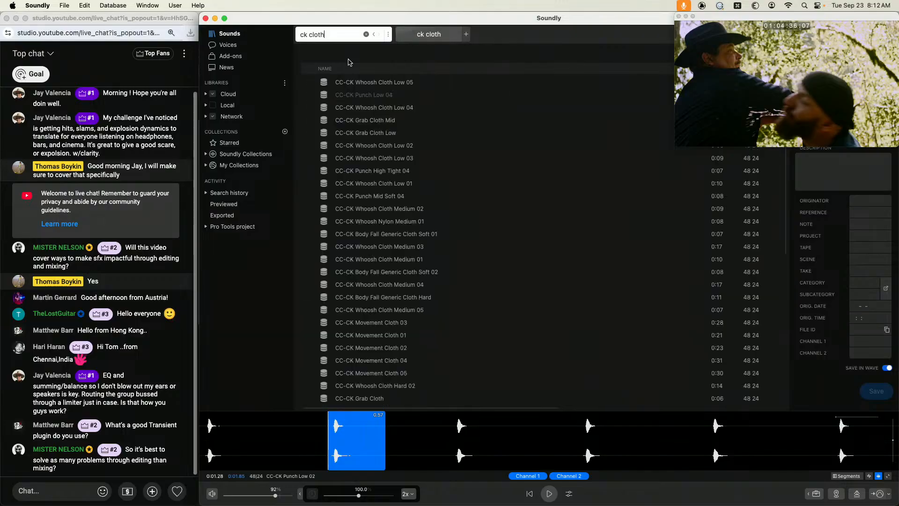
pyautogui.click(419, 209)
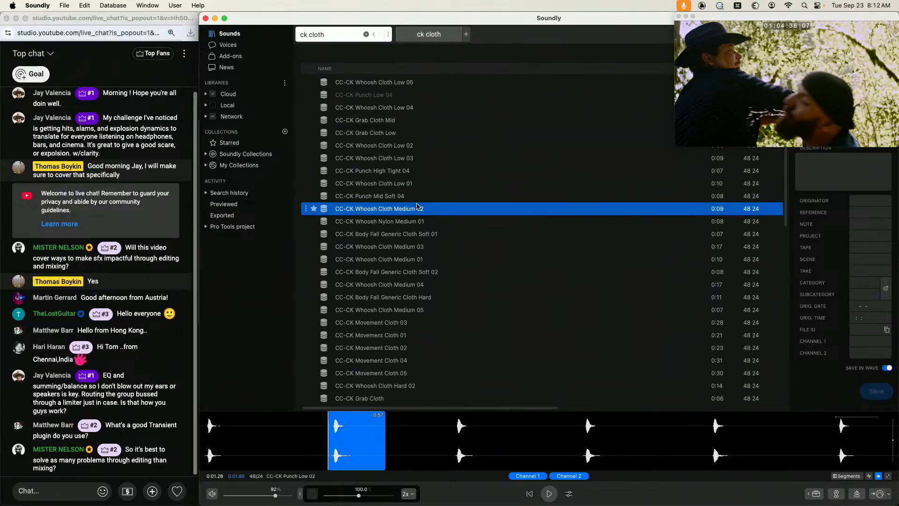
pyautogui.click(407, 233)
pyautogui.click(400, 146)
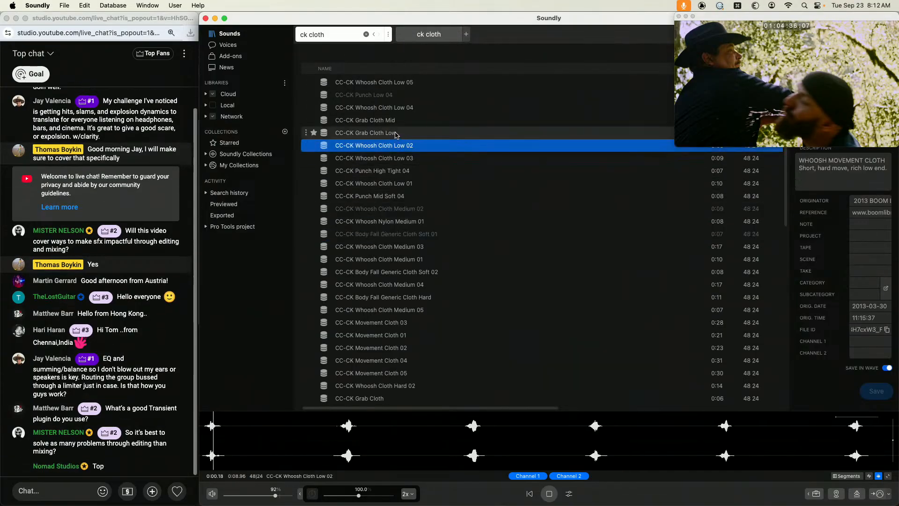
pyautogui.click(395, 134)
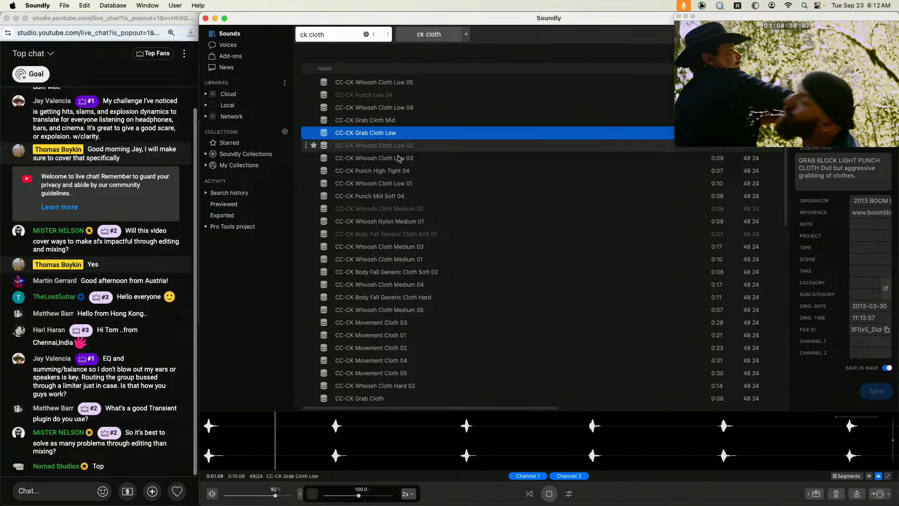
# Send the second hit of CC-CK Grab Cloth Mid to the M SFX 2 track in Pro Tools at 01:04:36:07
pyautogui.click(396, 120)
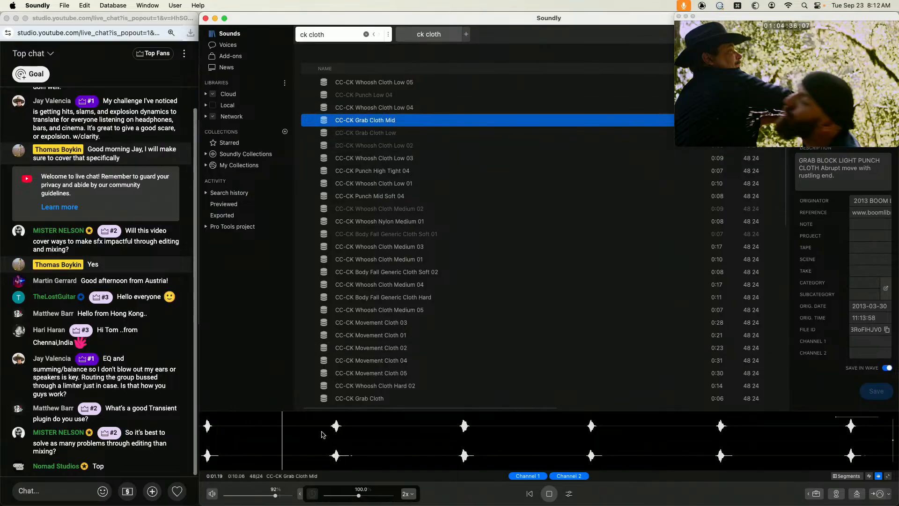
pyautogui.moveTo(321, 434); pyautogui.dragTo(377, 436)
pyautogui.press('s')
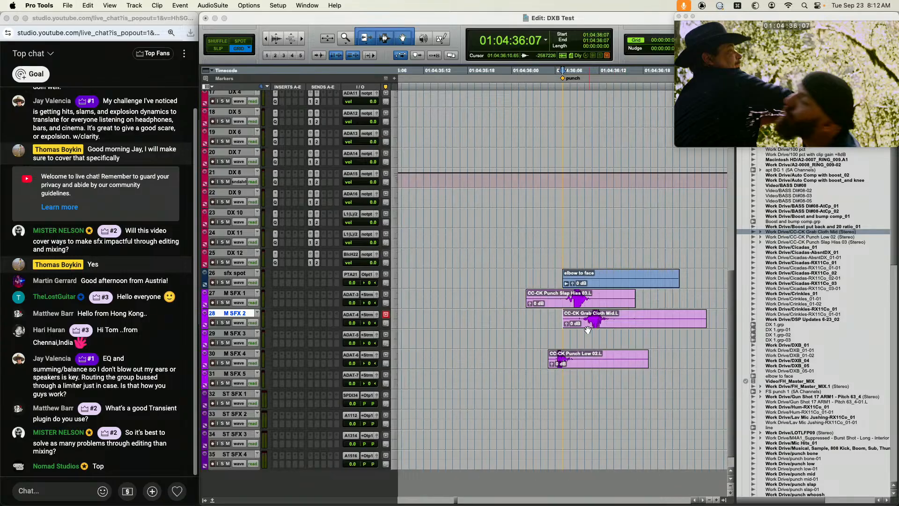
pyautogui.press('super+z')
pyautogui.click(526, 318)
pyautogui.press('super+Tab')
pyautogui.press('super+Tab')
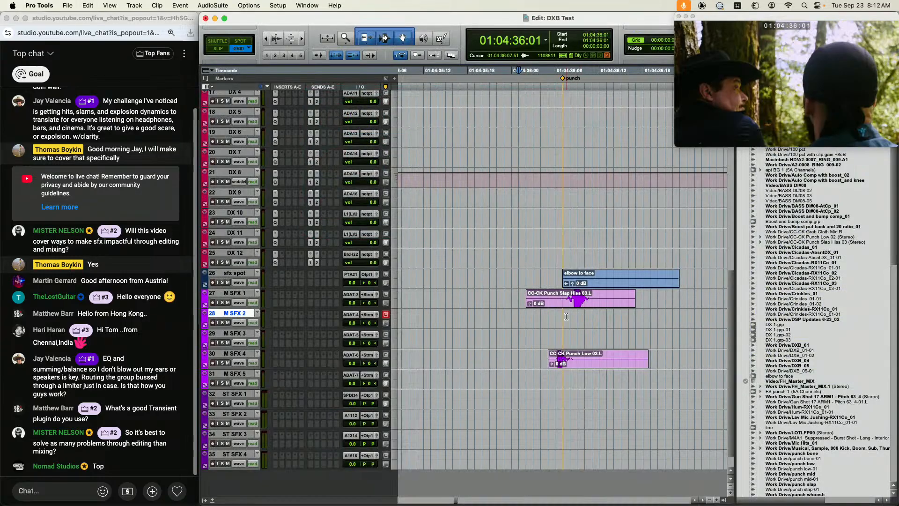
pyautogui.press('super+z')
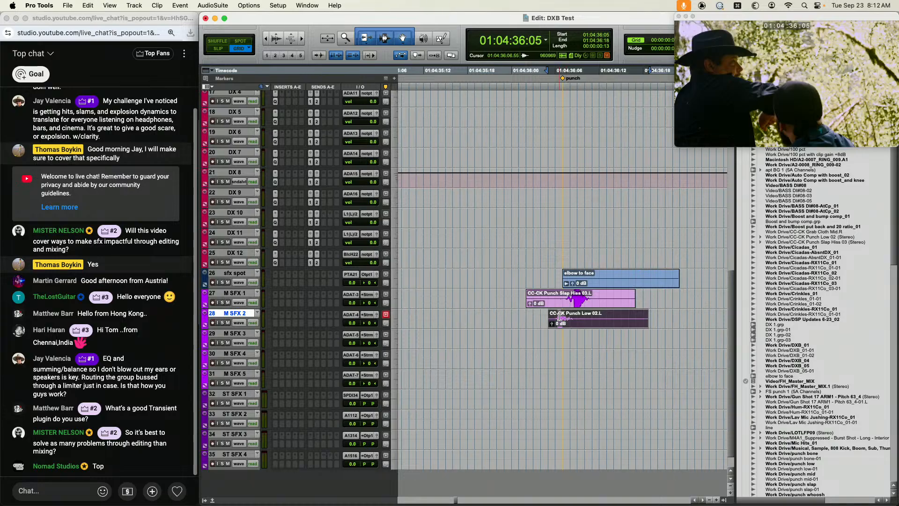
pyautogui.press('super+shift+z')
pyautogui.press('super+shift+z')
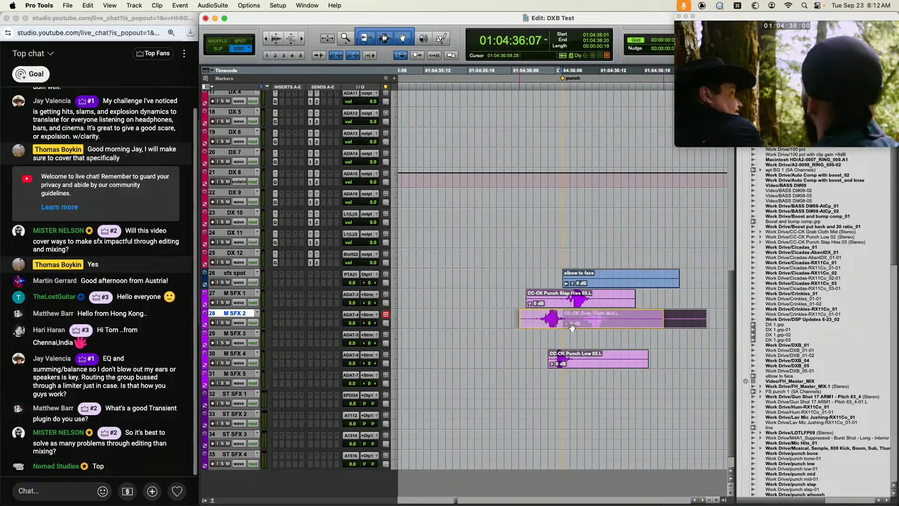
# Move the Grab Cloth Mid clip to M SFX 5 starting at 01:04:36:01, and shift the Punch Slap Hiss 03 clip to start at 01:04:36:00
pyautogui.moveTo(572, 328); pyautogui.dragTo(574, 383)
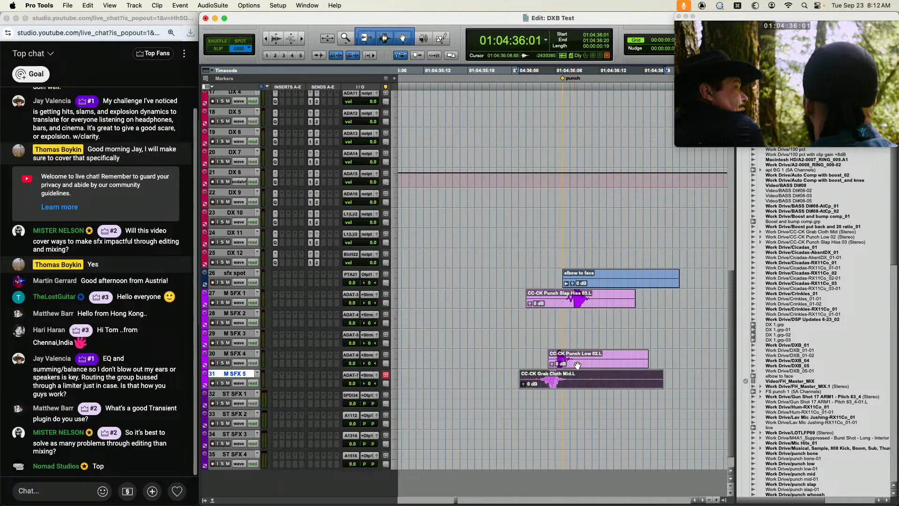
pyautogui.click(576, 364)
pyautogui.click(572, 307)
pyautogui.moveTo(573, 307); pyautogui.dragTo(558, 307)
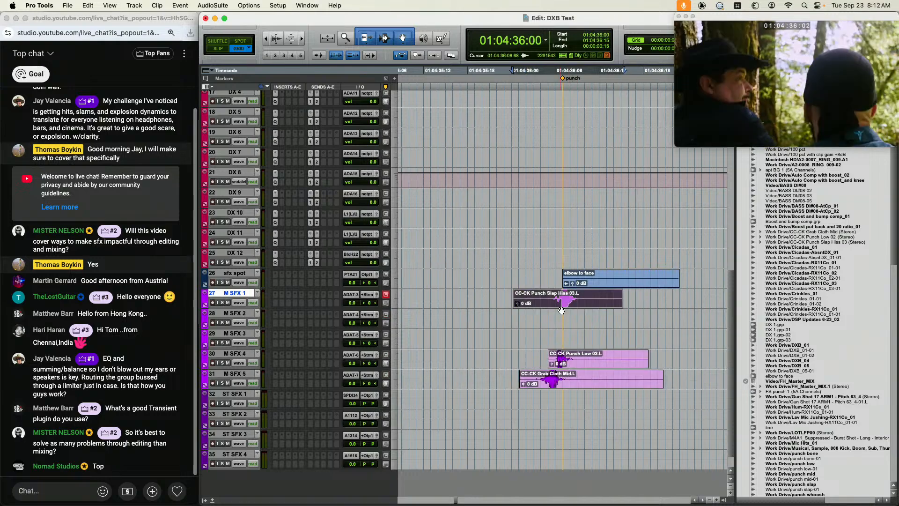
# Place the edit cursor on M SFX 2 at the punch marker, 01:04:36:07, and search Soundly for "ck bone"
pyautogui.click(563, 321)
pyautogui.press('super+Tab')
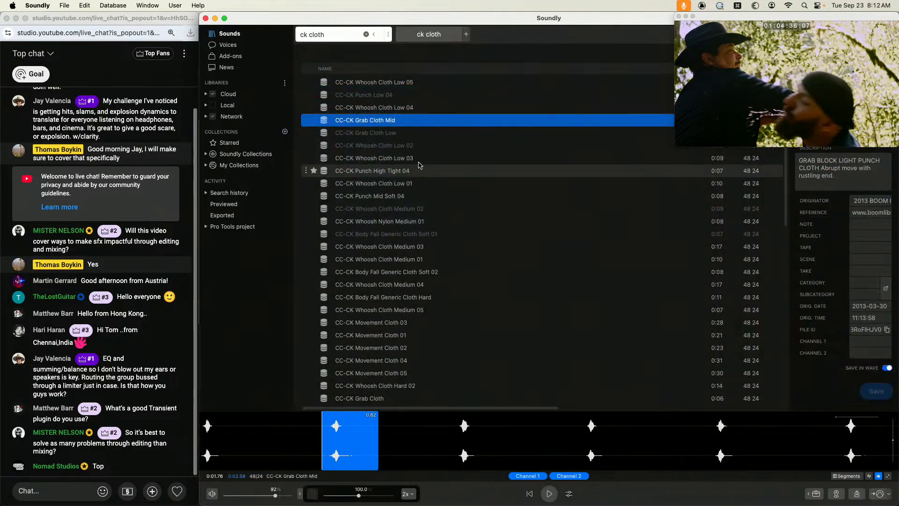
pyautogui.click(310, 37)
pyautogui.write('ck bone')
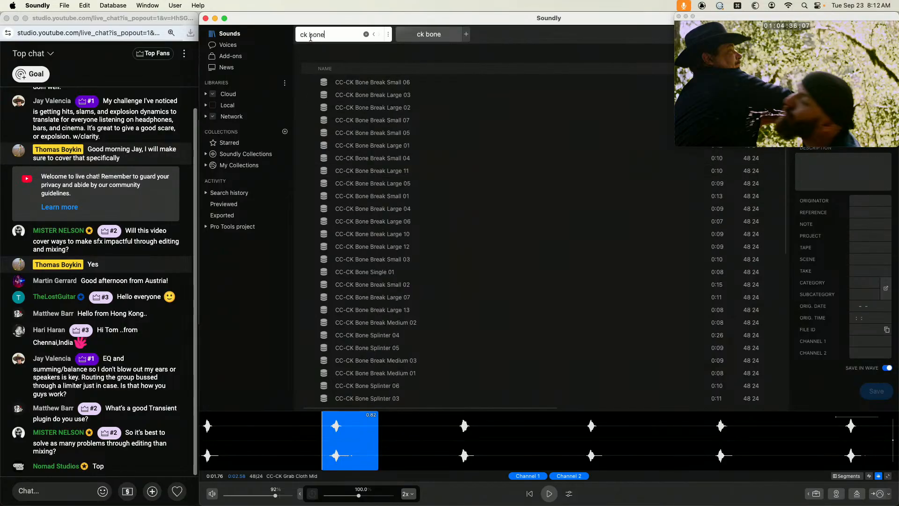
# Audition the bone sounds, including CC-CK Bone Break Large 01, Large 04, Large 12, Small 03, Single 01, Large 06 and Large 10
pyautogui.click(425, 170)
pyautogui.press('Up')
pyautogui.press('Up')
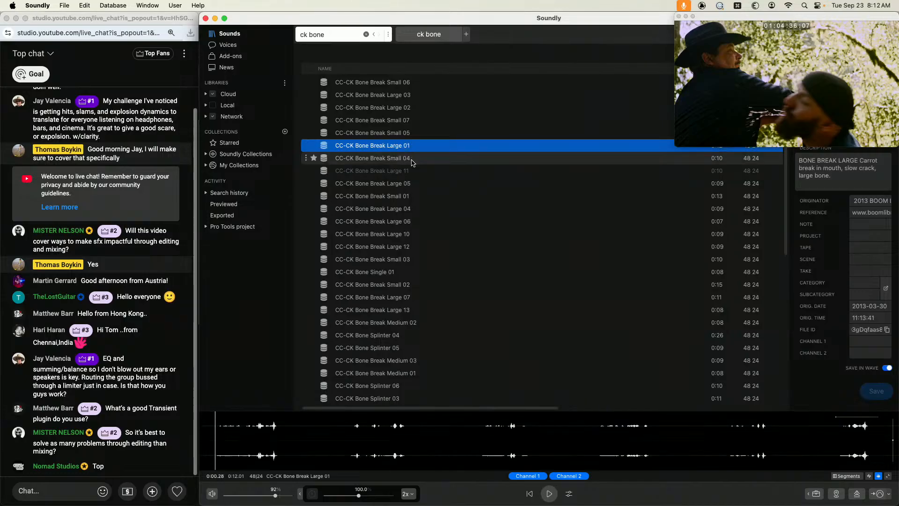
pyautogui.click(409, 208)
pyautogui.click(406, 247)
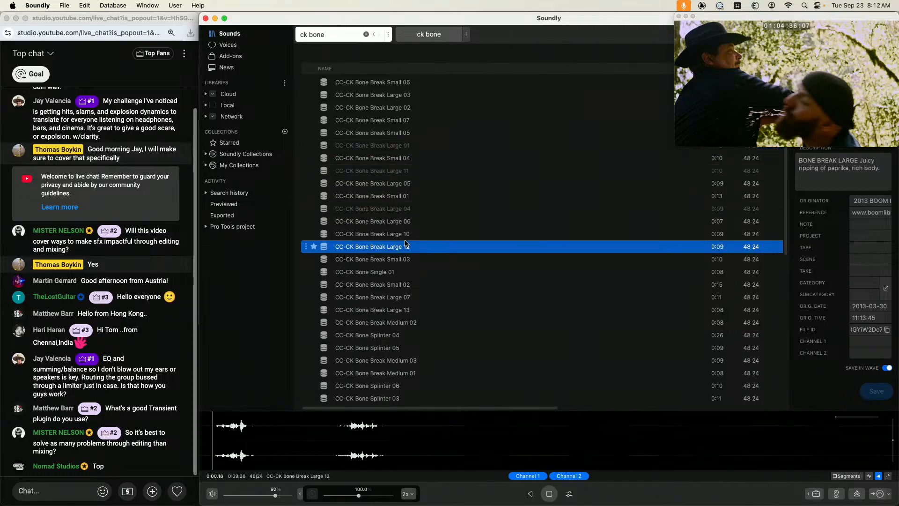
pyautogui.click(405, 270)
pyautogui.click(397, 259)
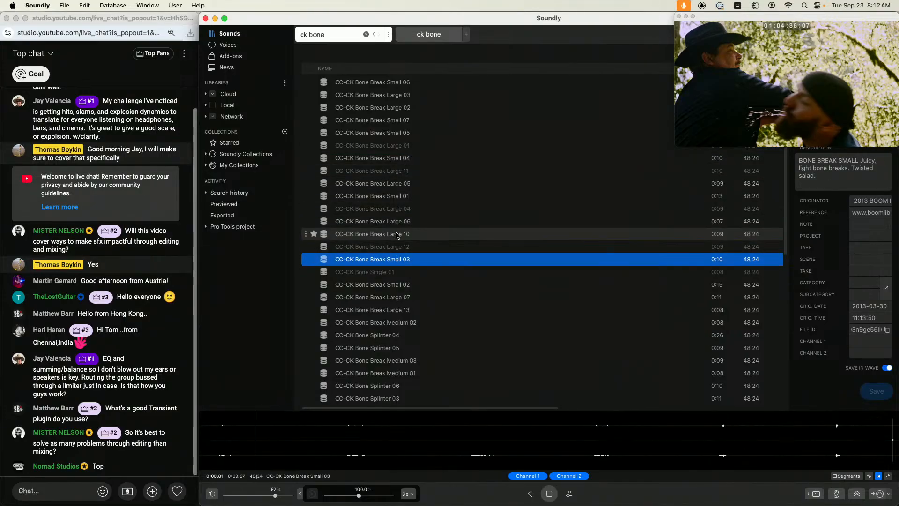
pyautogui.click(396, 235)
pyautogui.click(397, 213)
pyautogui.click(399, 235)
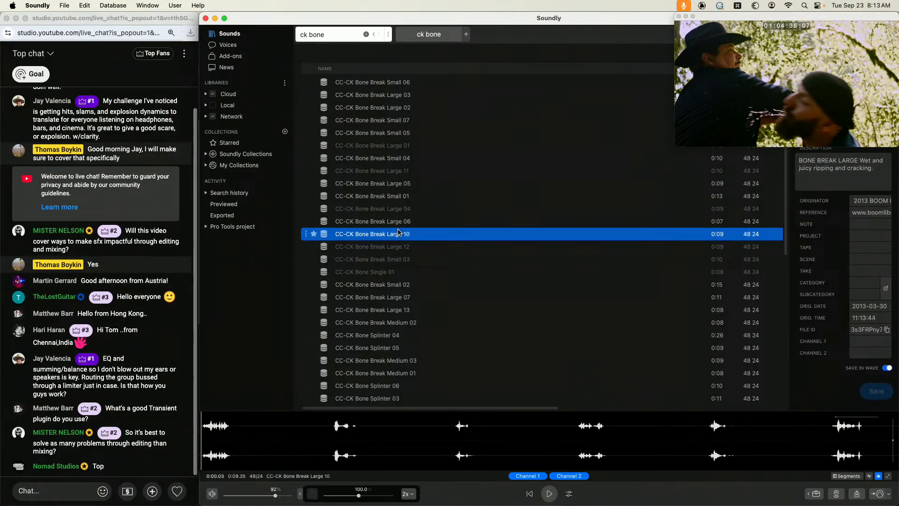
pyautogui.click(405, 222)
pyautogui.click(400, 237)
# Send the third hit of CC-CK Bone Break Large 10 to M SFX 2 and move the clip to start at 01:04:36:08
pyautogui.click(458, 447)
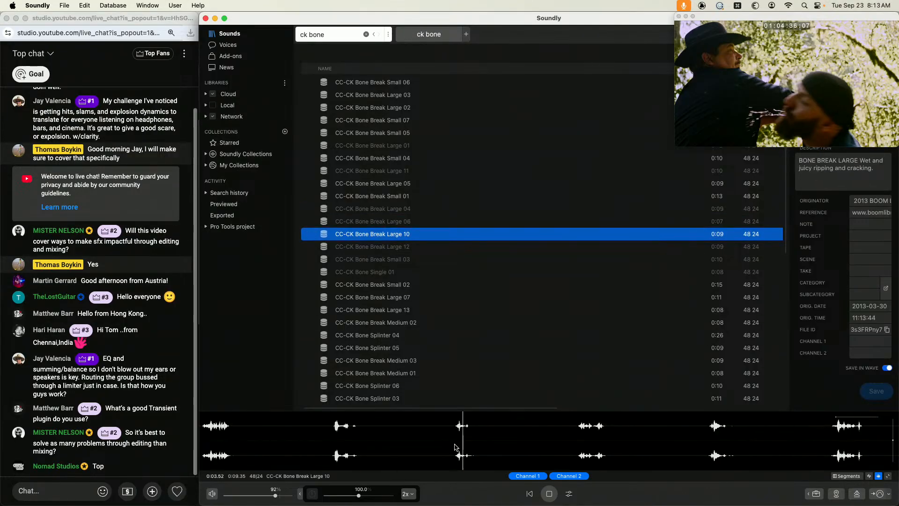
pyautogui.moveTo(454, 444); pyautogui.dragTo(479, 448)
pyautogui.press('s')
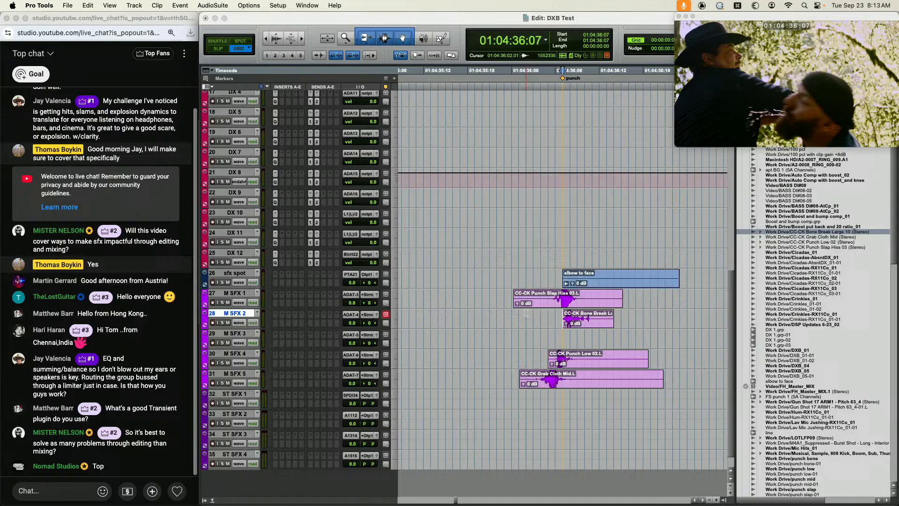
pyautogui.click(587, 332)
pyautogui.moveTo(571, 324); pyautogui.dragTo(583, 338)
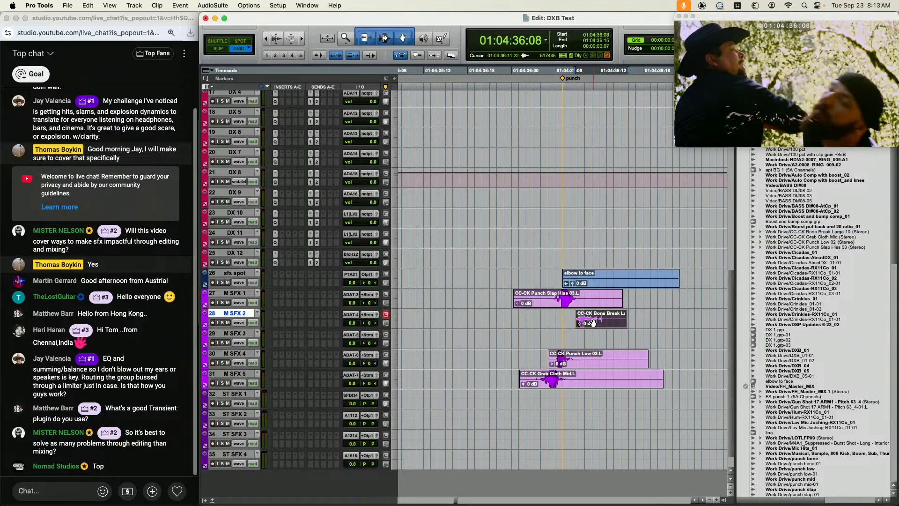
# Place the edit cursor on M SFX 3 at 01:04:36:09 and search Soundly for "ck punch"
pyautogui.click(579, 333)
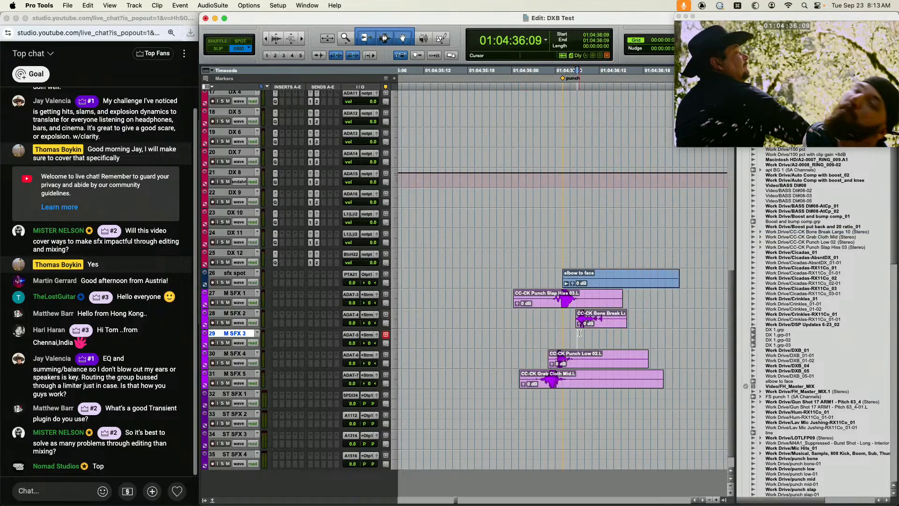
pyautogui.press('super+Tab')
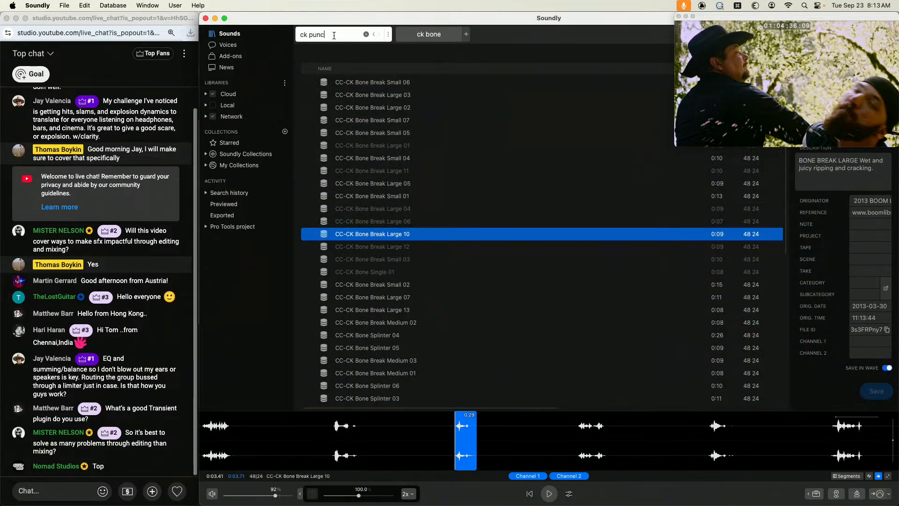
pyautogui.press('Return')
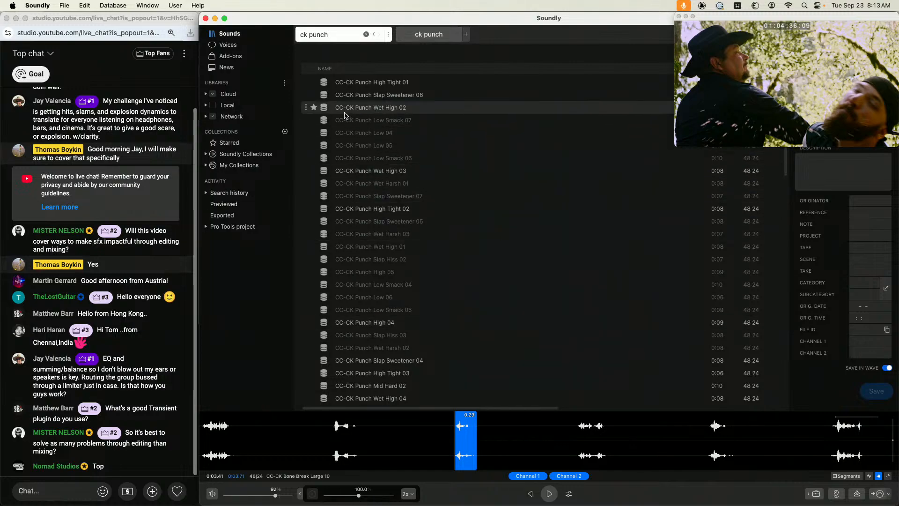
# Audition the punch sounds CC-CK Punch Low Smack 01, Slap Clean 01, Wet High 04 and Mid Hard 02
pyautogui.scroll(-5, 355, 221)
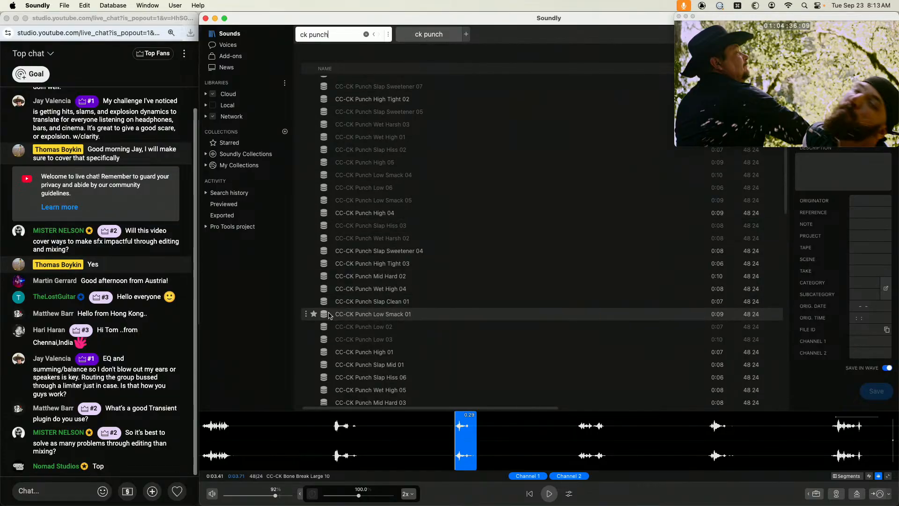
pyautogui.click(361, 317)
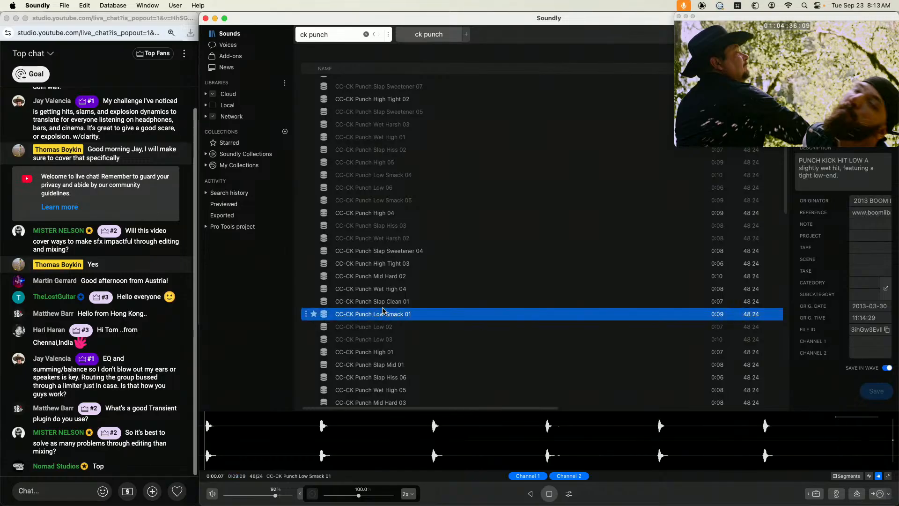
pyautogui.click(381, 303)
pyautogui.press('Up')
pyautogui.press('Up')
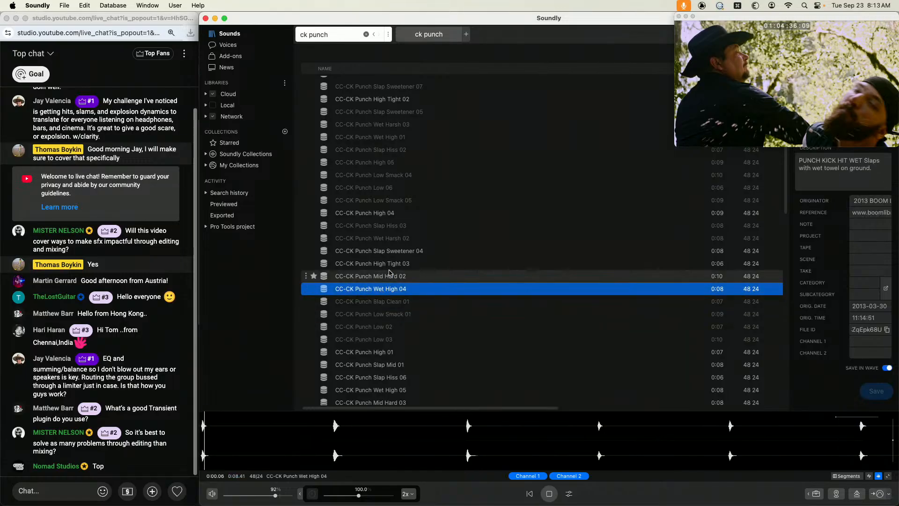
pyautogui.click(331, 438)
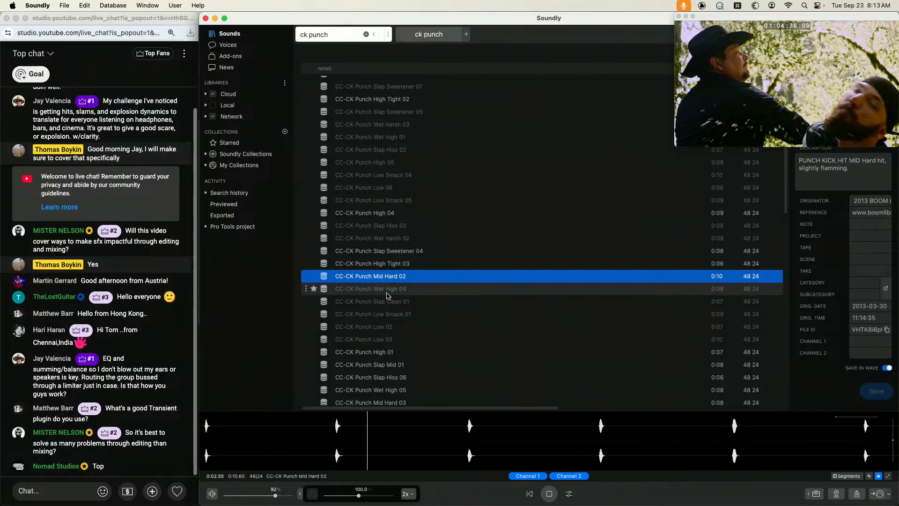
# Send the second hit of CC-CK Punch Mid Hard 02 to M SFX 3 and move the bone break clip to start at 01:04:36:15
pyautogui.moveTo(328, 440); pyautogui.dragTo(369, 441)
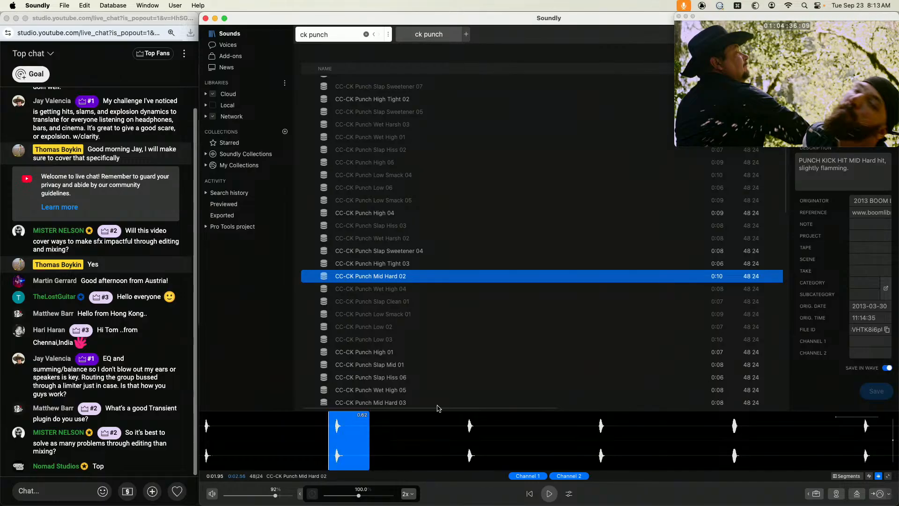
pyautogui.press('s')
pyautogui.moveTo(606, 333); pyautogui.dragTo(624, 314)
pyautogui.press('t')
pyautogui.hscroll(3, 606, 329)
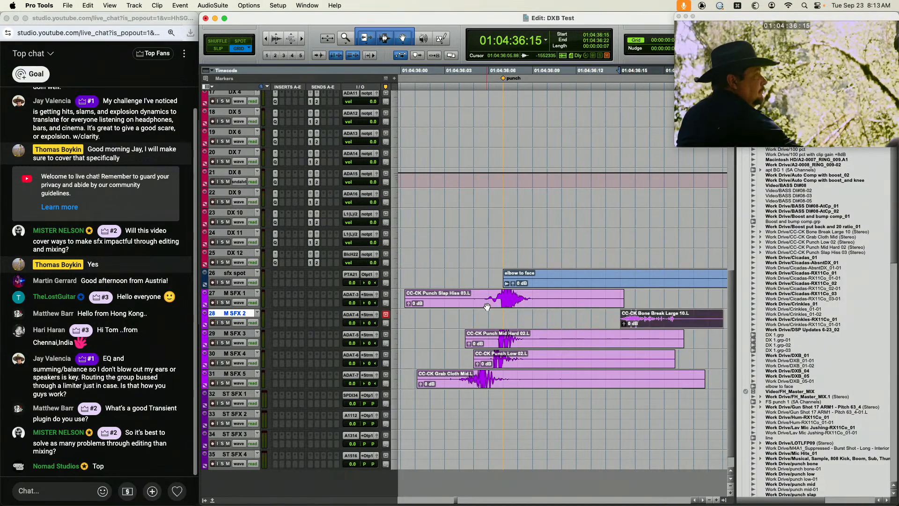
# Play back the hit from 01:04:36:04 with M SFX 1 soloed
pyautogui.click(460, 295)
pyautogui.press('space')
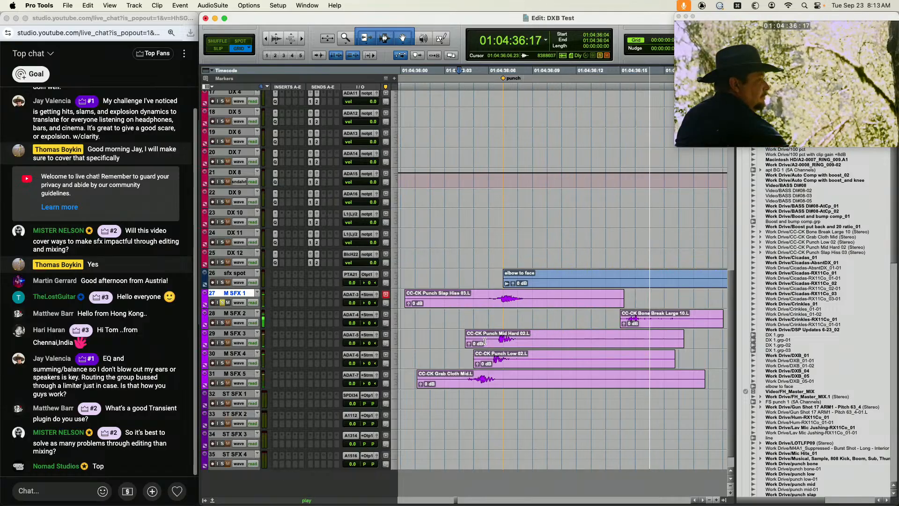
pyautogui.press('space')
# Move Punch Mid Hard 02 to M SFX 2, Punch Low 02 to M SFX 3, and Bone Break Large 10 to M SFX 4 at 01:04:37:01
pyautogui.press('r')
pyautogui.moveTo(618, 323); pyautogui.dragTo(691, 324)
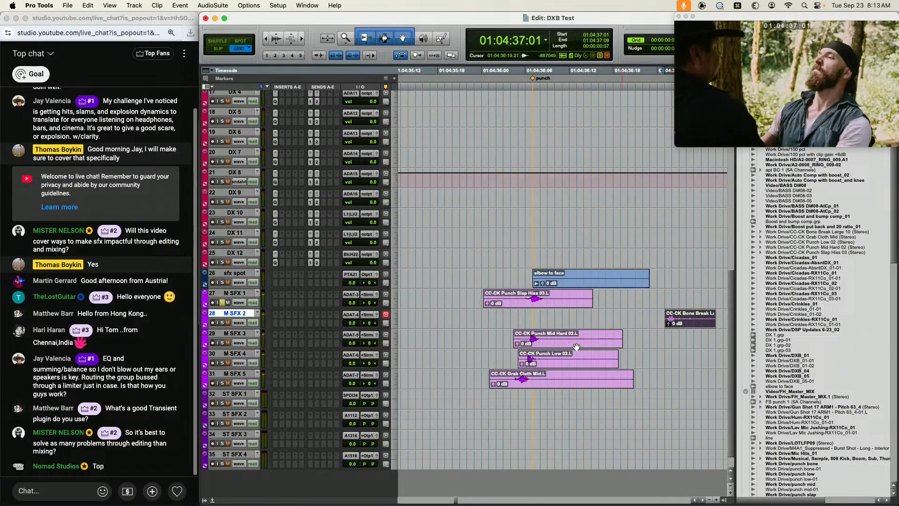
pyautogui.moveTo(559, 346); pyautogui.dragTo(558, 324)
pyautogui.moveTo(554, 362); pyautogui.dragTo(554, 342)
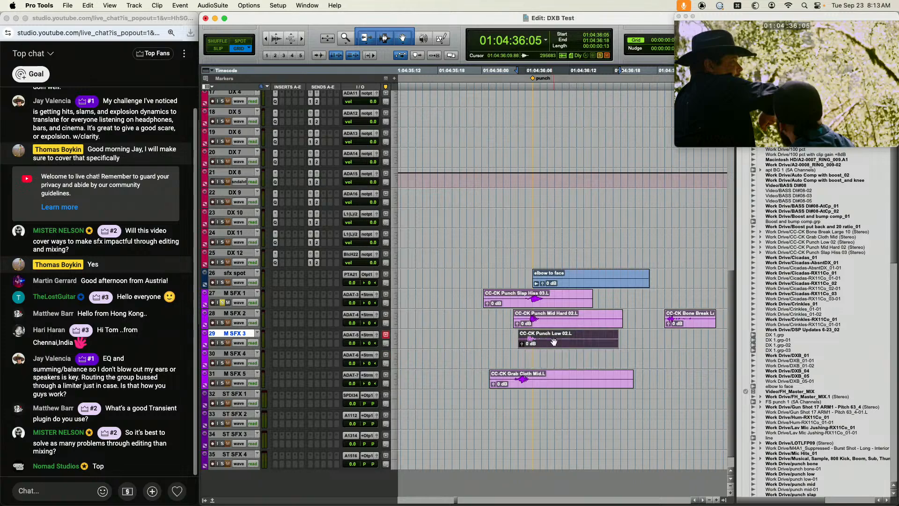
pyautogui.moveTo(545, 387); pyautogui.dragTo(530, 387)
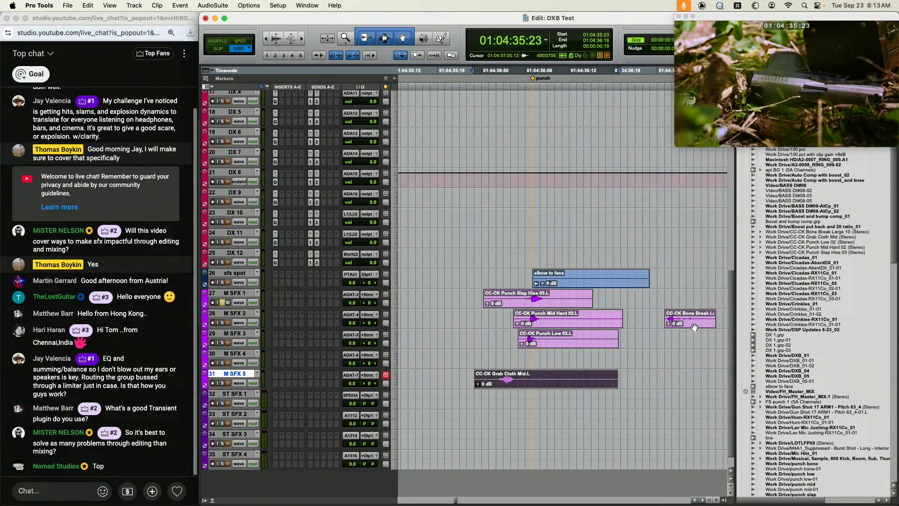
pyautogui.moveTo(694, 328); pyautogui.dragTo(694, 367)
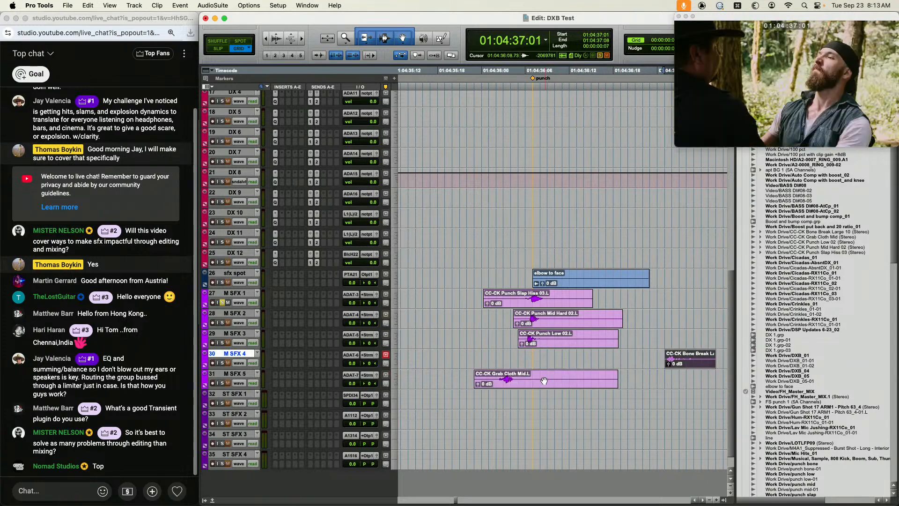
# Restack the layers: Grab Cloth at 01:04:36:00 on M SFX 1, Slap Hiss, Mid Hard and Punch Low on M SFX 2–4, Bone Break at 01:04:36:08 on M SFX 5
pyautogui.moveTo(544, 380); pyautogui.dragTo(464, 377)
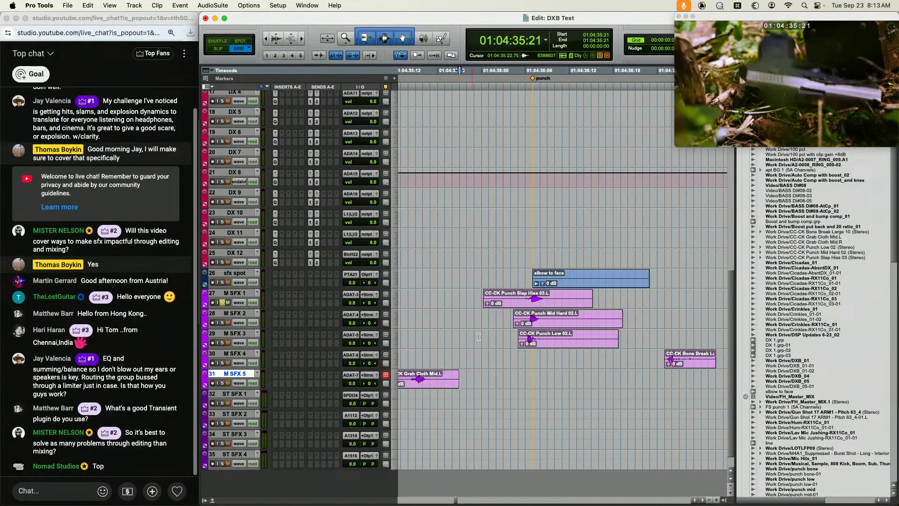
pyautogui.moveTo(478, 337); pyautogui.dragTo(650, 290)
pyautogui.moveTo(558, 305); pyautogui.dragTo(557, 325)
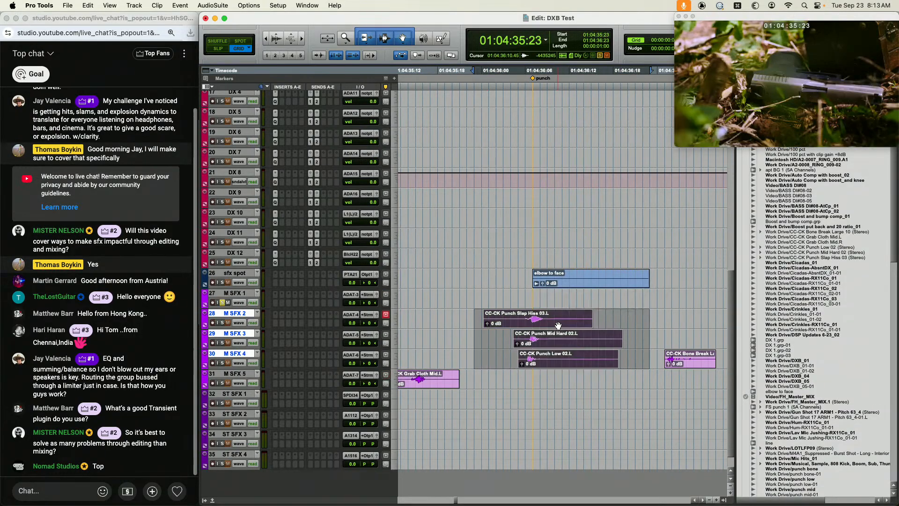
pyautogui.moveTo(425, 387); pyautogui.dragTo(519, 305)
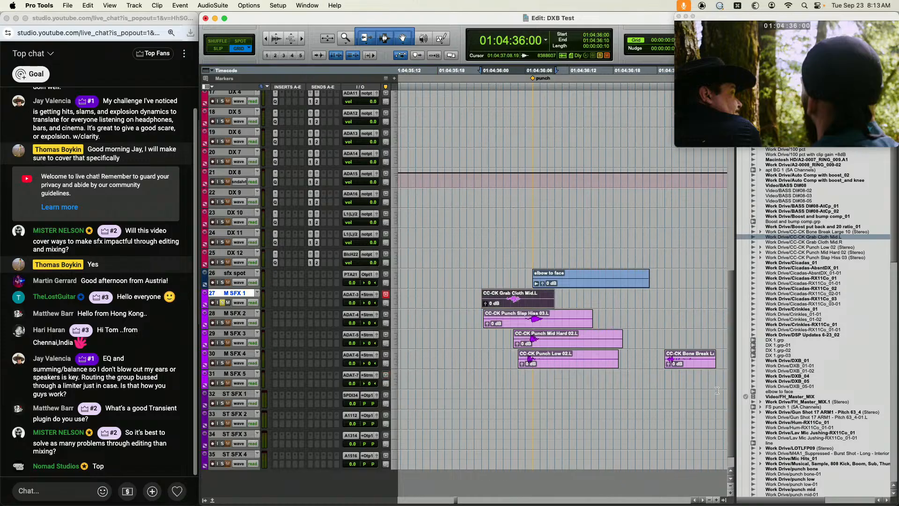
pyautogui.moveTo(702, 366); pyautogui.dragTo(563, 374)
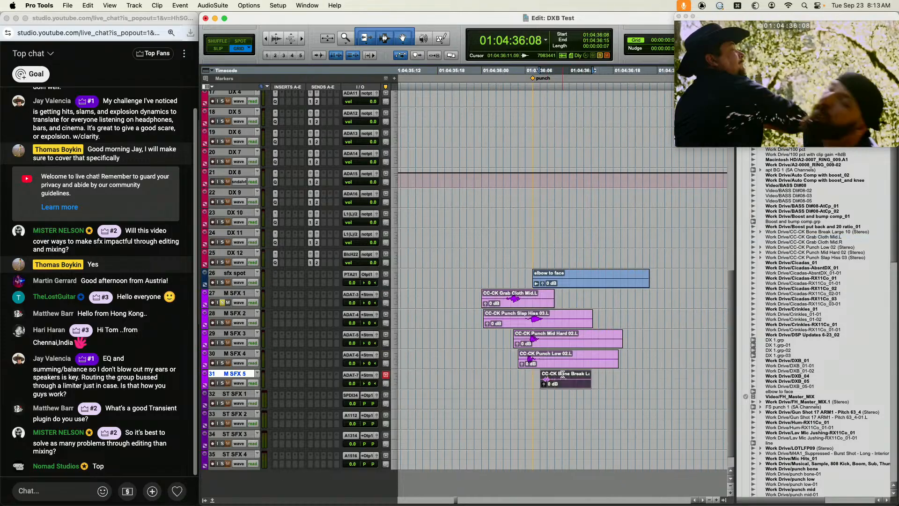
# Switch to Slip mode and shift the Grab Cloth Mid clip on M SFX 1 to start at 01:04:36:01
pyautogui.press('t')
pyautogui.scroll(-1, 523, 360)
pyautogui.press('super+alt+bracketright')
pyautogui.press('super+alt+bracketright')
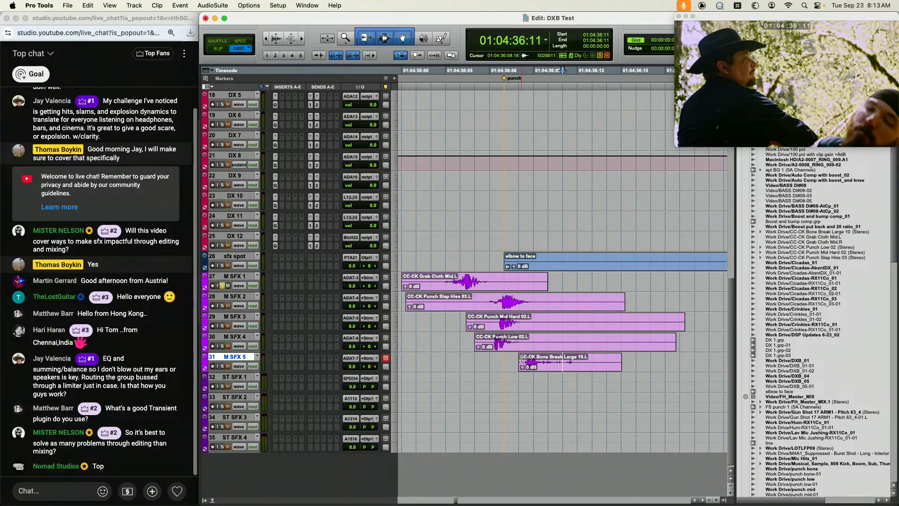
pyautogui.click(425, 276)
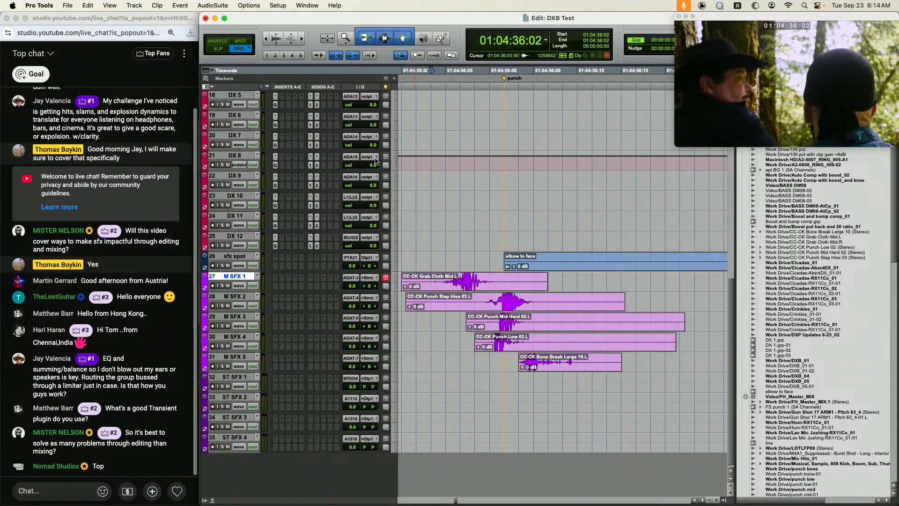
pyautogui.press('F2')
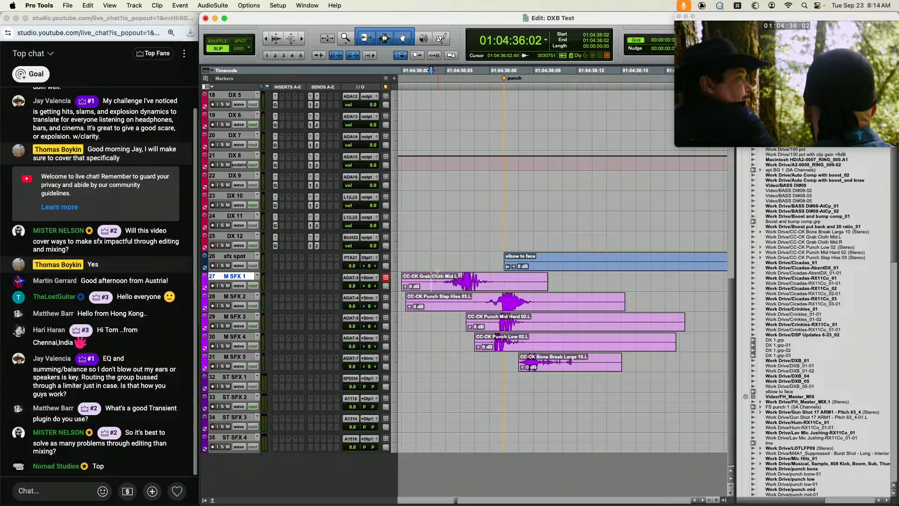
pyautogui.moveTo(427, 273); pyautogui.dragTo(563, 379)
pyautogui.moveTo(438, 276); pyautogui.dragTo(464, 279)
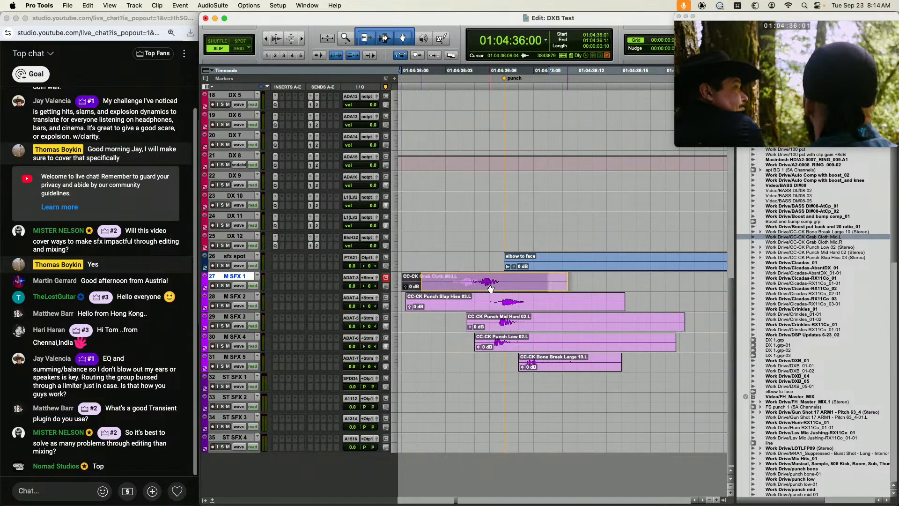
pyautogui.moveTo(470, 288); pyautogui.dragTo(485, 287)
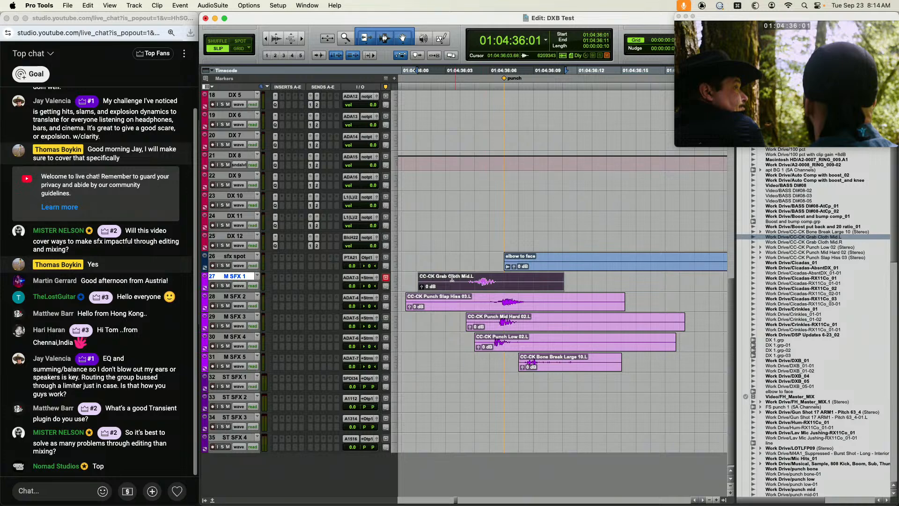
# Align the hits to the punch marker: Slap Hiss 03 slightly earlier, Punch Low 02 slightly later, and Bone Break Large 10 starting at 01:04:36:07
pyautogui.moveTo(475, 299); pyautogui.dragTo(504, 301)
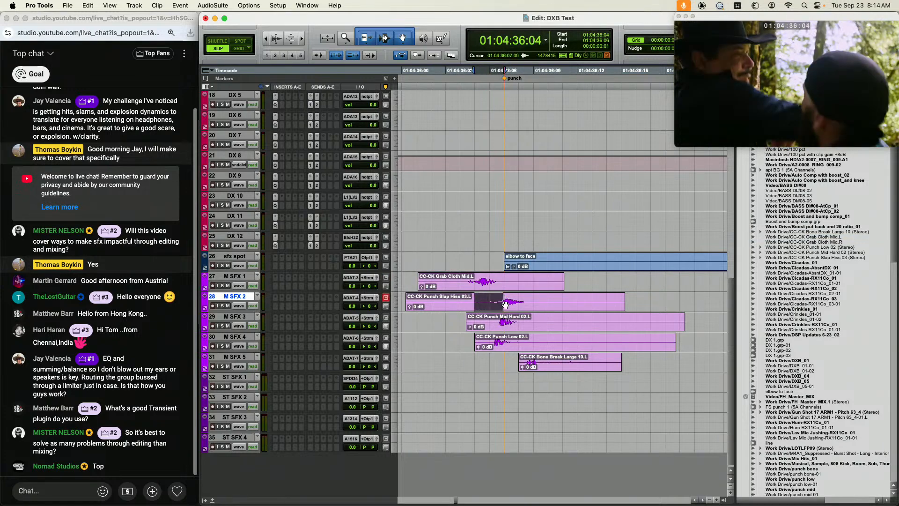
pyautogui.click(502, 298)
pyautogui.click(506, 300)
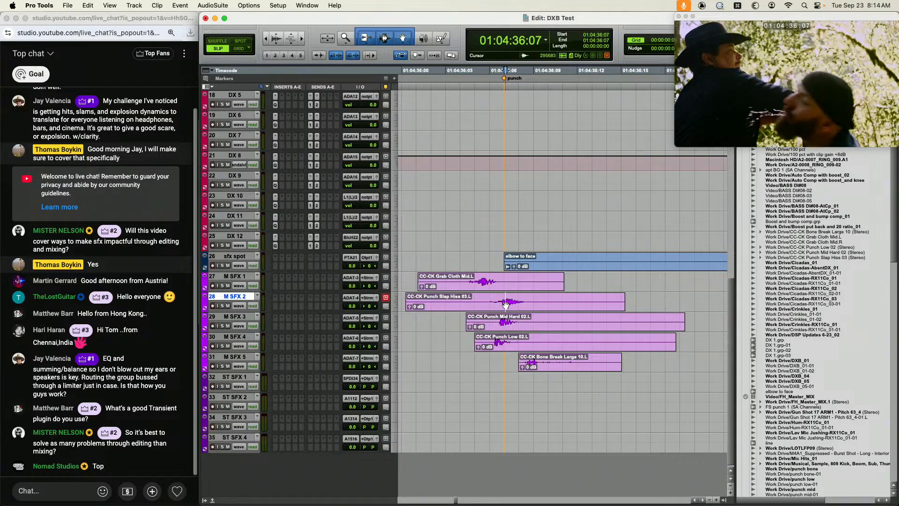
pyautogui.moveTo(516, 307); pyautogui.dragTo(511, 308)
pyautogui.moveTo(502, 351); pyautogui.dragTo(529, 371)
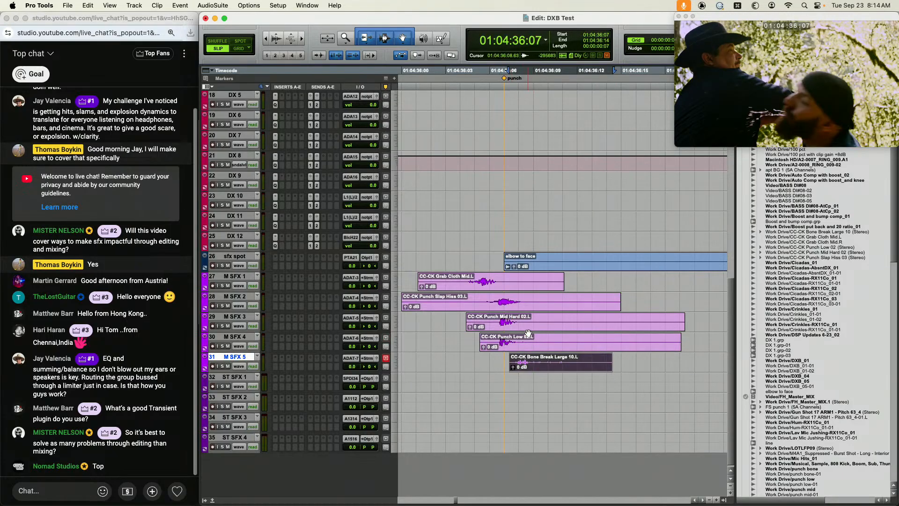
# Solo M SFX 1 and play back the cloth layer twice from 01:04:35:19
pyautogui.press('r')
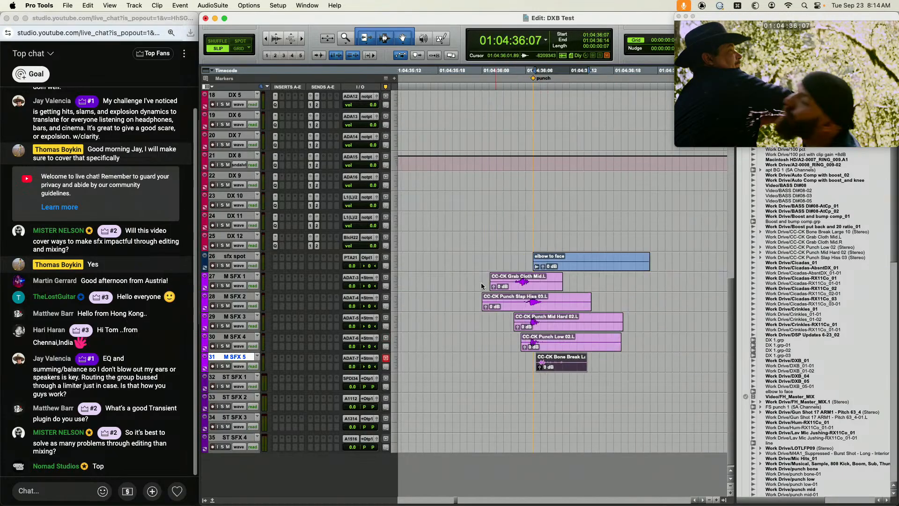
pyautogui.click(451, 281)
pyautogui.hotkey('shift', 's')
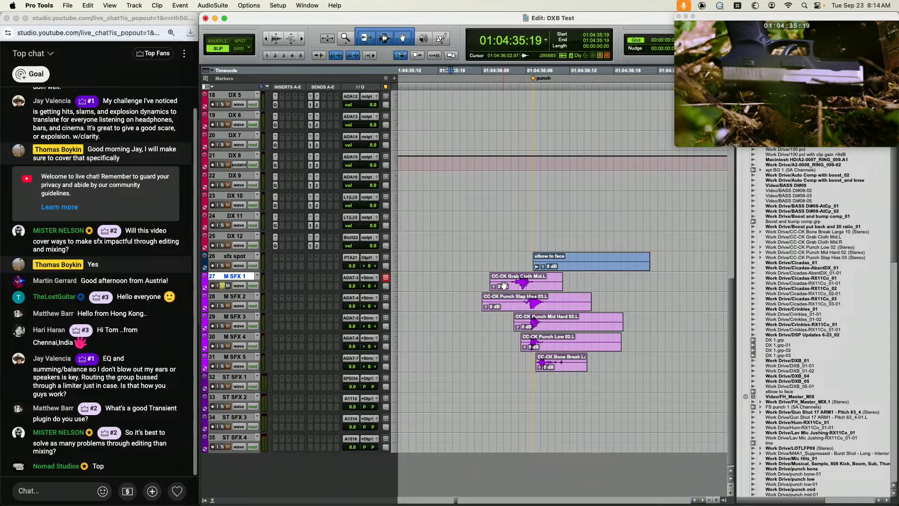
pyautogui.press('space')
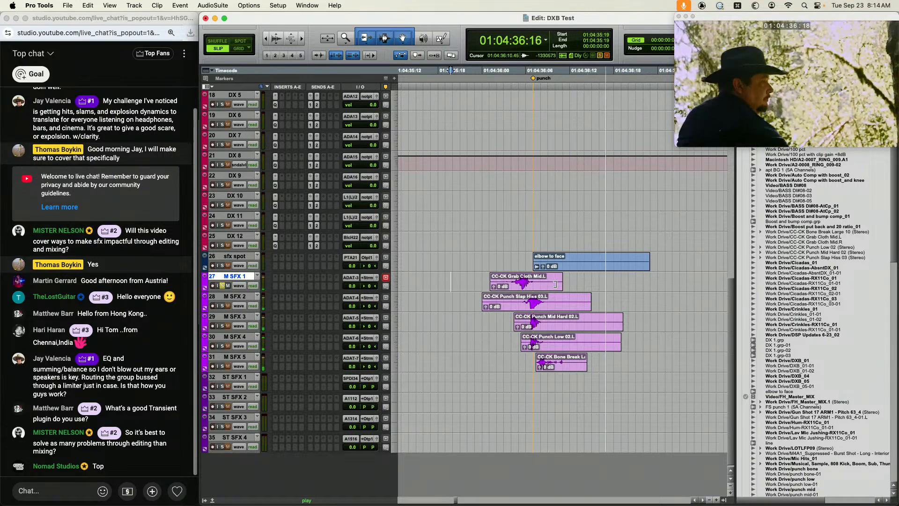
pyautogui.press('space')
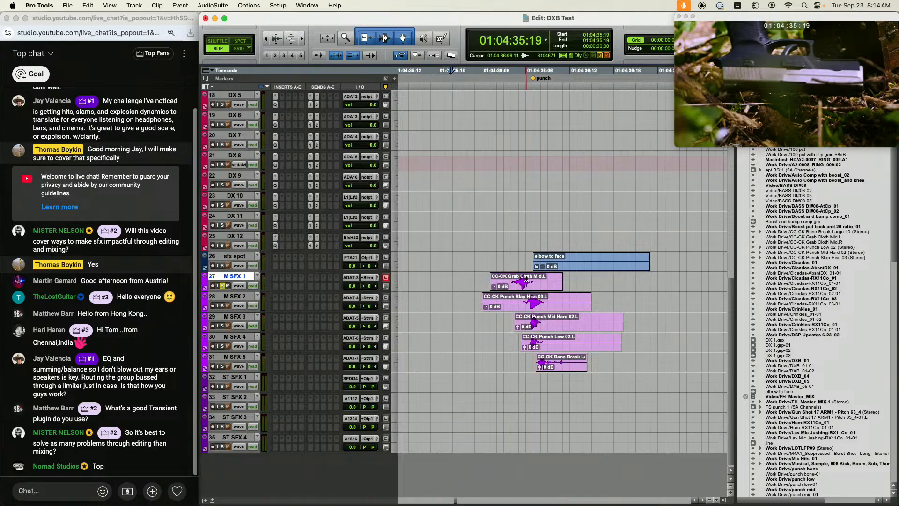
pyautogui.press('space')
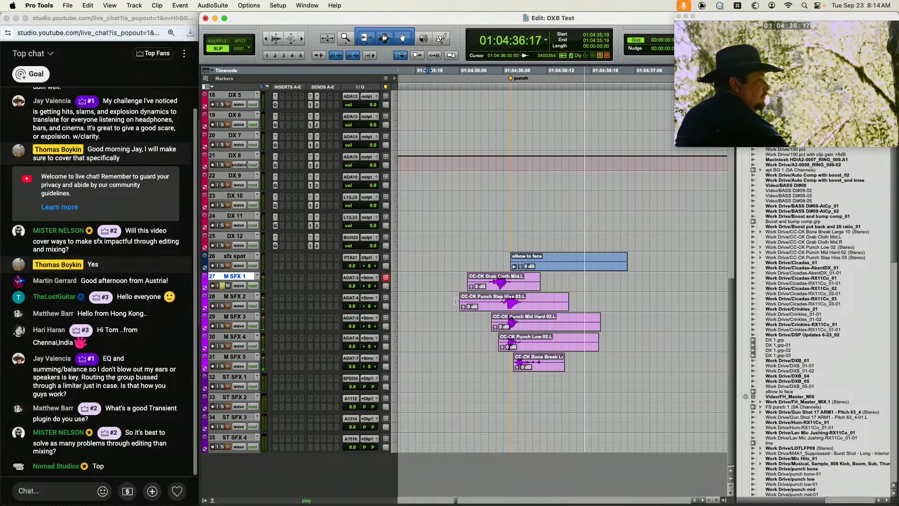
pyautogui.press('space')
# Solo M SFX 2 and M SFX 3 in turn and play each layer from 01:04:35:22
pyautogui.click(451, 300)
pyautogui.hotkey('shift', 's')
pyautogui.press('space')
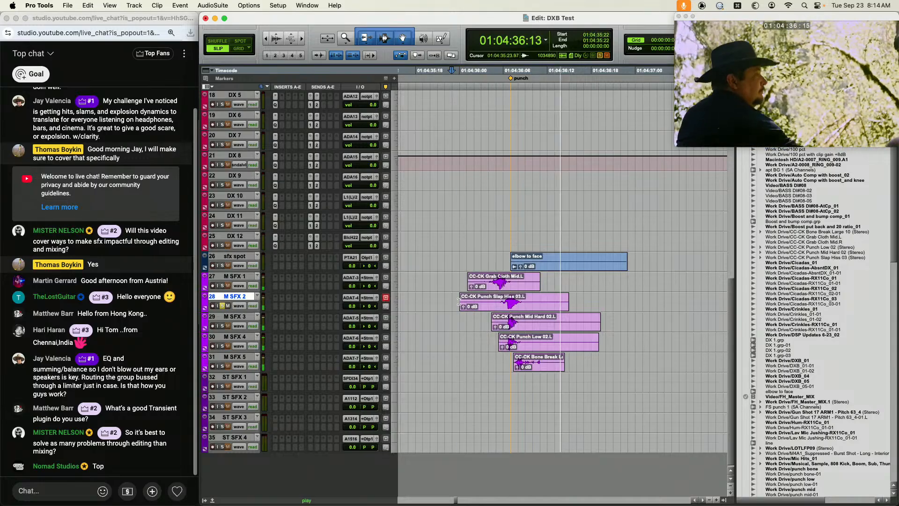
pyautogui.press('space')
pyautogui.click(451, 319)
pyautogui.hotkey('shift', 's')
pyautogui.press('space')
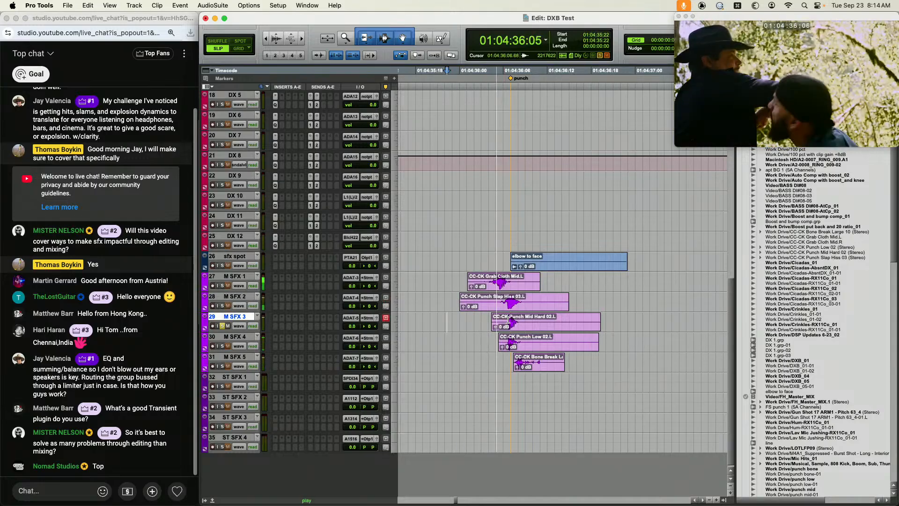
pyautogui.press('space')
# Solo M SFX 4 and M SFX 5 in turn and play back the low punch and bone-break layers separately
pyautogui.click(450, 346)
pyautogui.hotkey('shift', 's')
pyautogui.press('space')
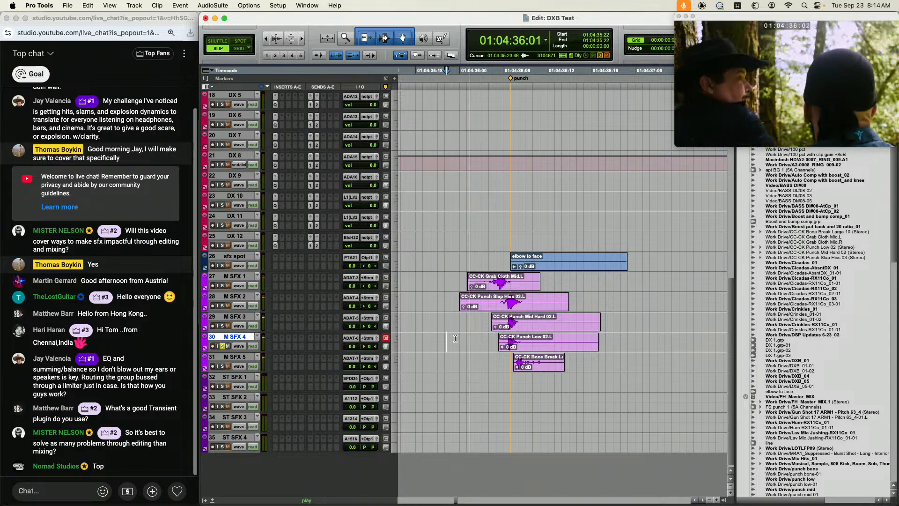
pyautogui.press('space')
pyautogui.click(469, 358)
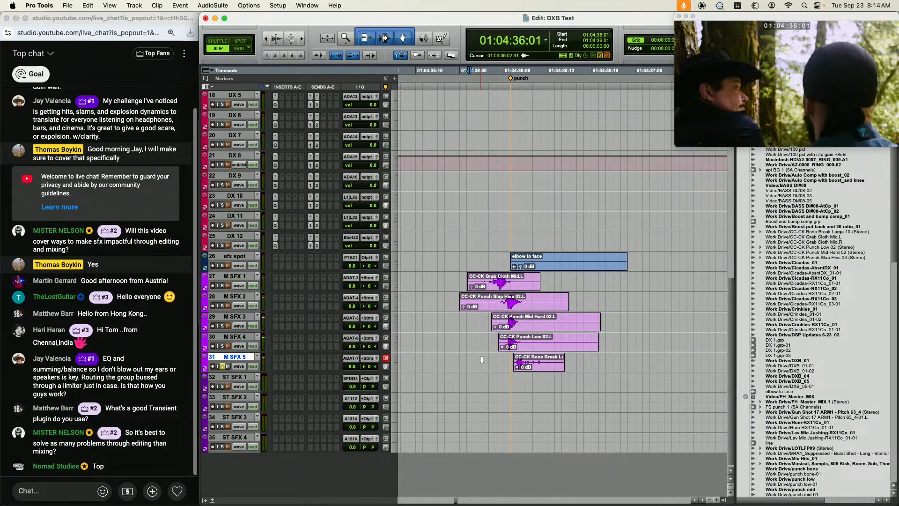
pyautogui.press('space')
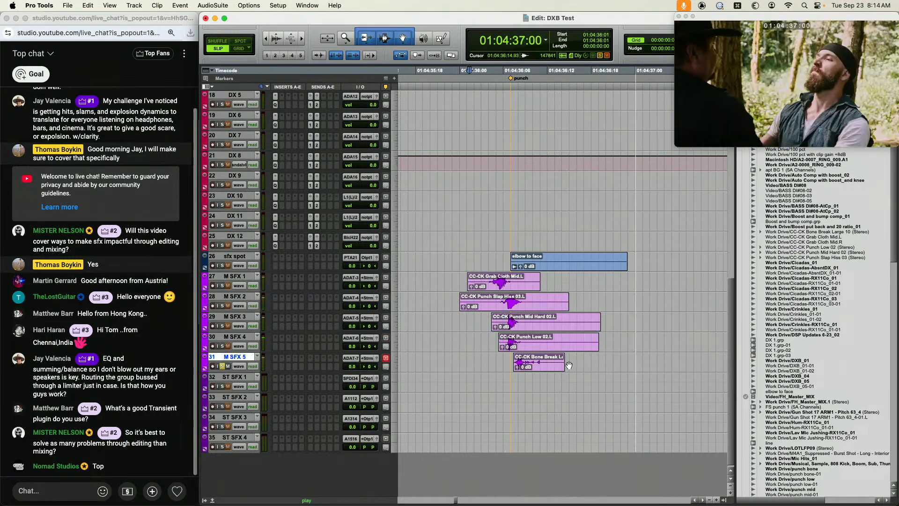
pyautogui.press('space')
# Find CC-CK Punch Low 01 in Soundly with the search "ck punch low" and replace the selected low punch clip on M SFX 4 with it
pyautogui.click(556, 351)
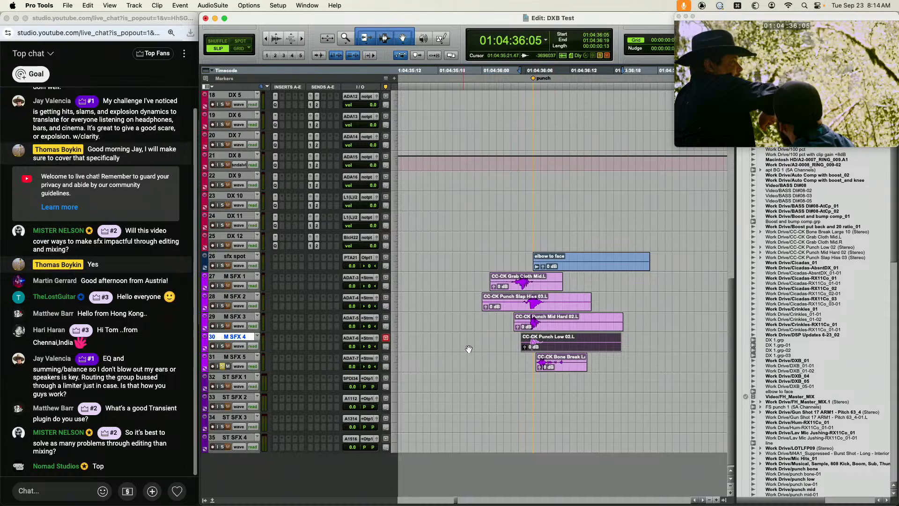
pyautogui.click(505, 338)
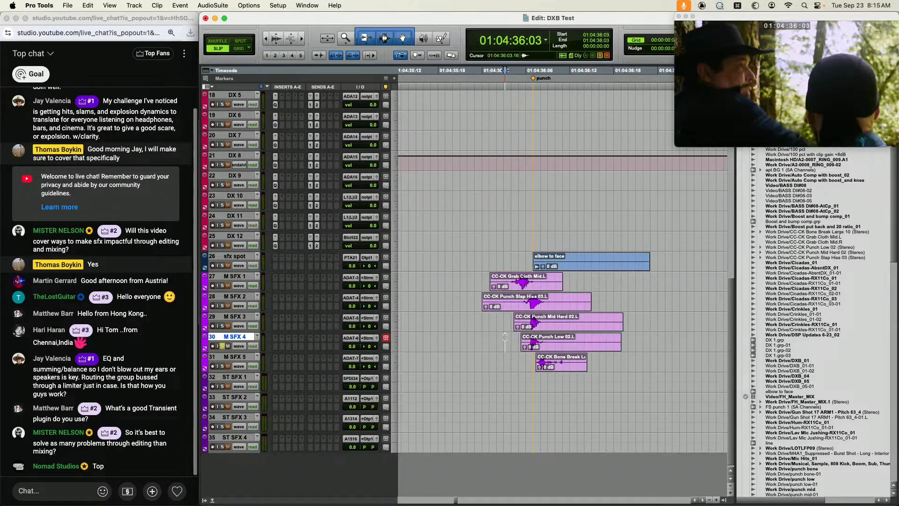
pyautogui.click(551, 348)
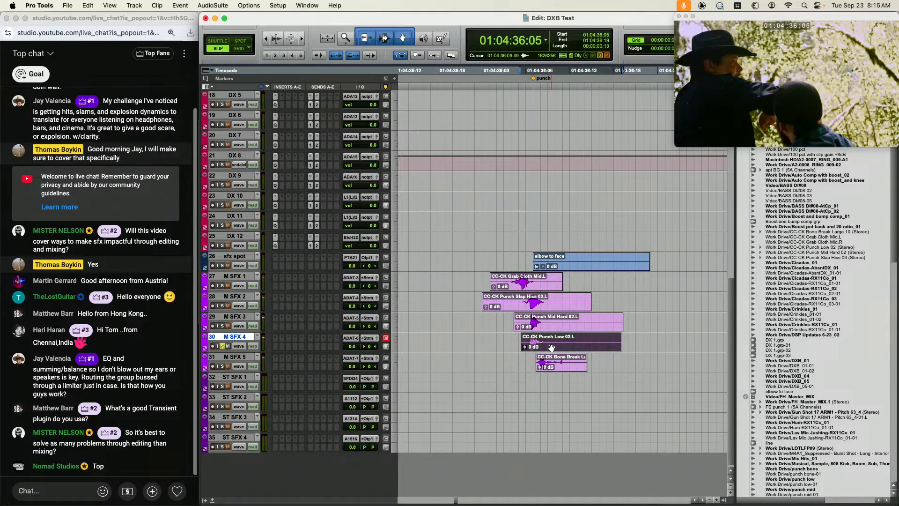
pyautogui.press('ctrl+alt+super+space')
pyautogui.click(365, 117)
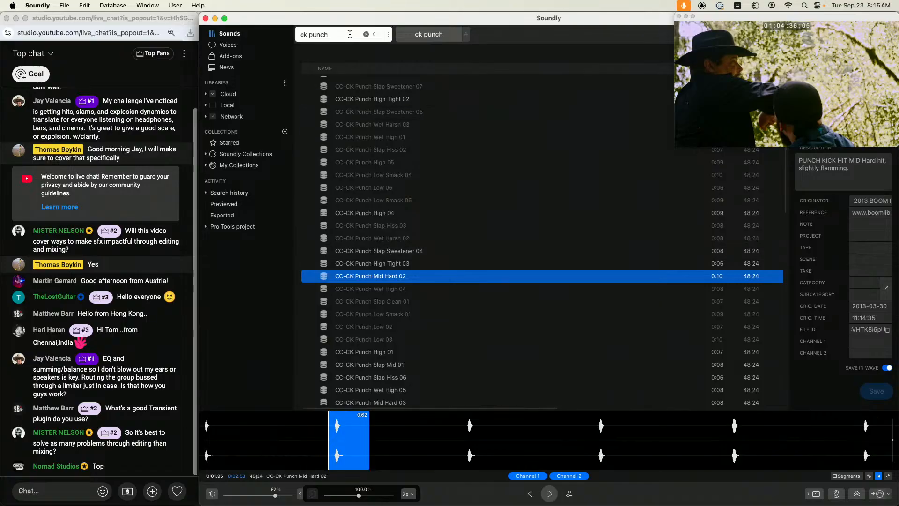
pyautogui.write('low')
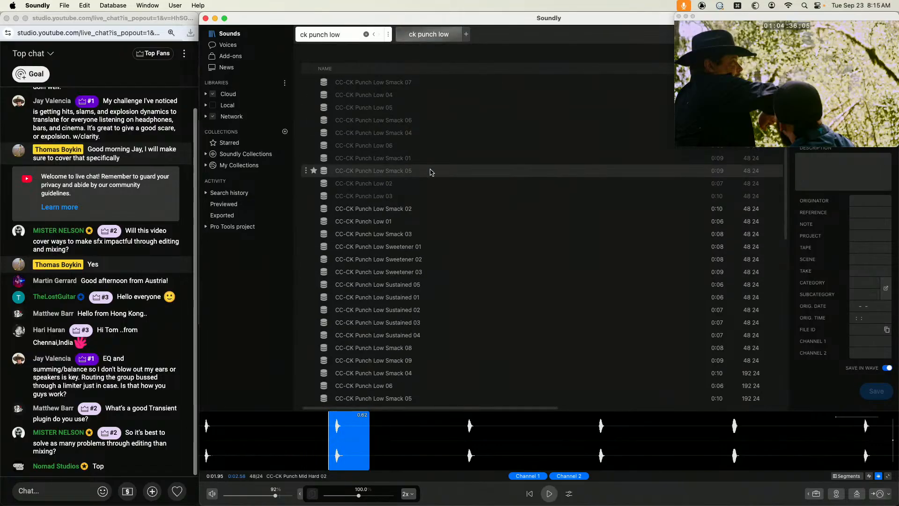
pyautogui.click(399, 222)
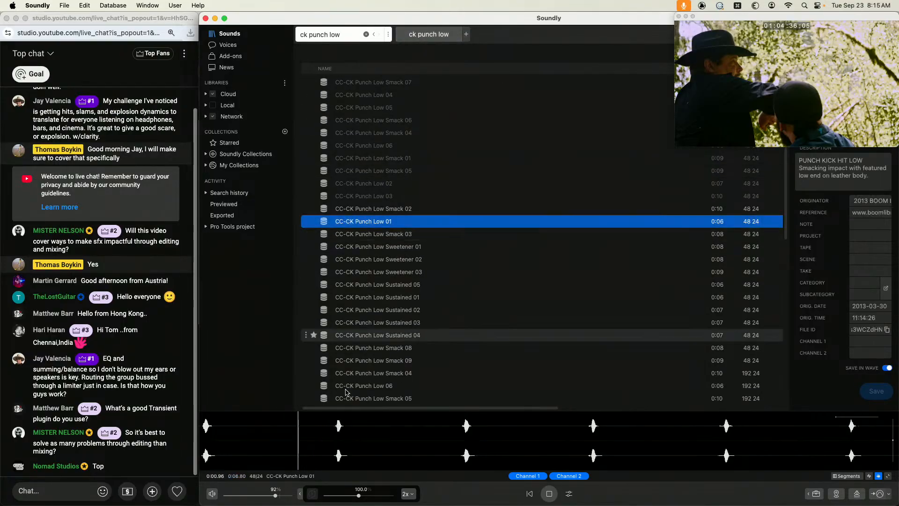
pyautogui.moveTo(272, 440); pyautogui.dragTo(197, 438)
pyautogui.press('s')
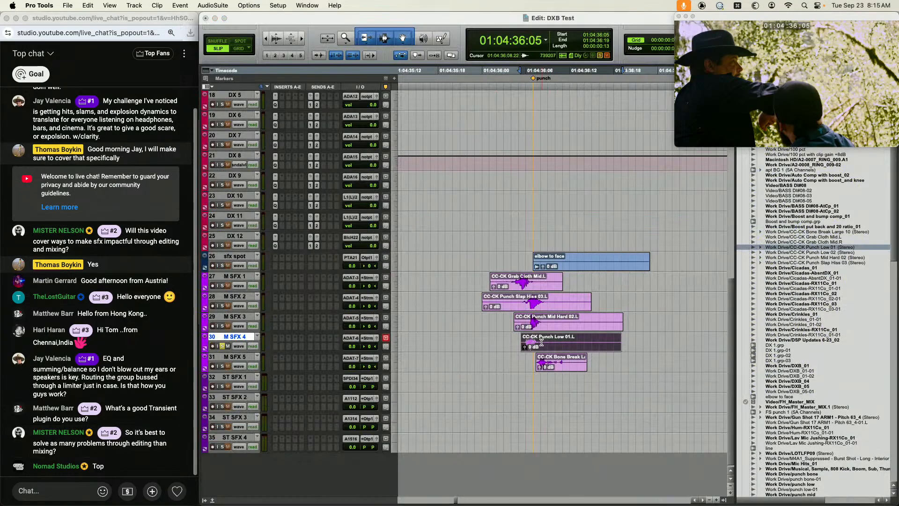
# Shift the Punch Low 01 clip on M SFX 4 slightly later to line its hit up with the punch marker
pyautogui.click(542, 342)
pyautogui.press('t')
pyautogui.press('t')
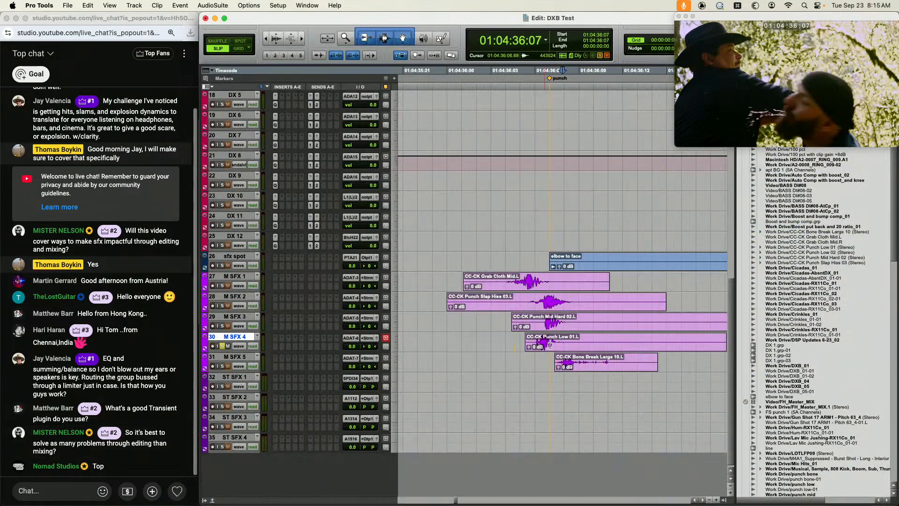
pyautogui.moveTo(547, 346); pyautogui.dragTo(555, 346)
pyautogui.press('r')
pyautogui.press('r')
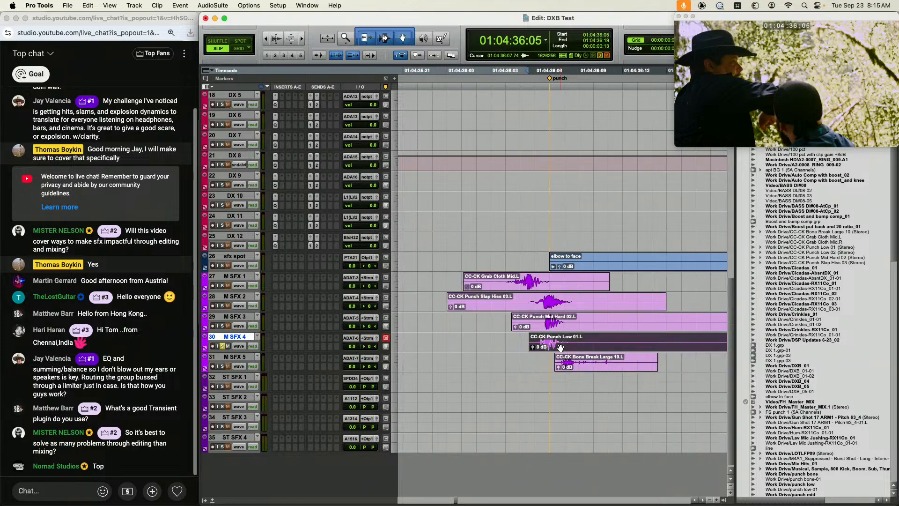
# Play back the combined hit layers from 01:04:35:13
pyautogui.click(493, 302)
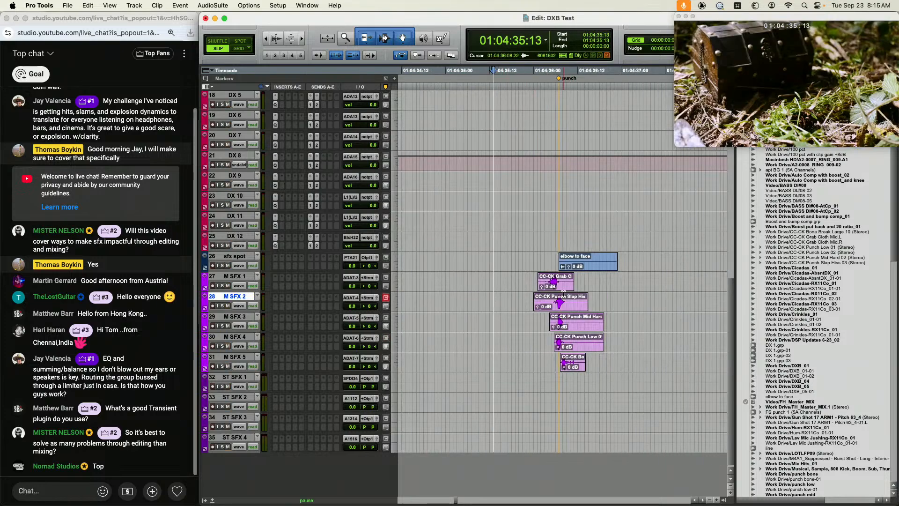
pyautogui.press('space')
pyautogui.press('space')
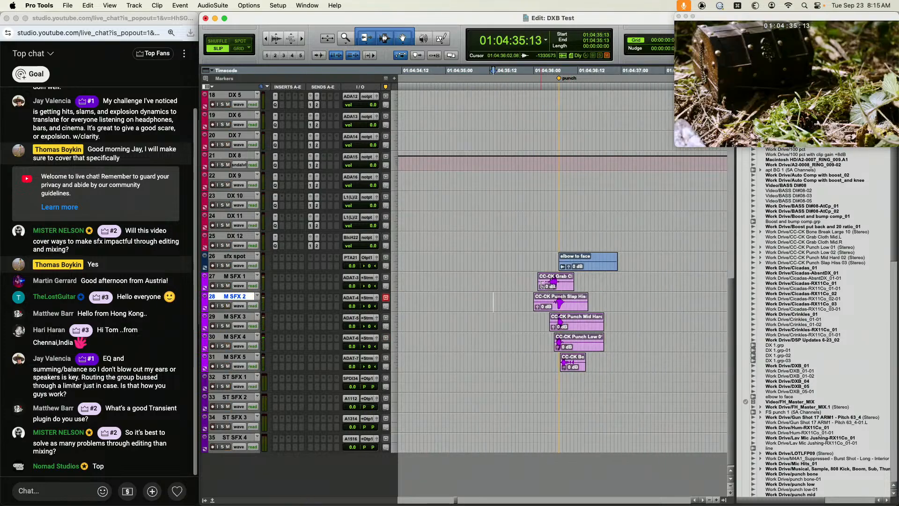
# Lower the clip gain of Slap Hiss 03 to -2.0 dB, Punch Mid Hard 02 to -1.5 dB and Bone Break Large 10 to -3.0 dB
pyautogui.click(560, 276)
pyautogui.press('t')
pyautogui.hscroll(2, 560, 277)
pyautogui.click(531, 310)
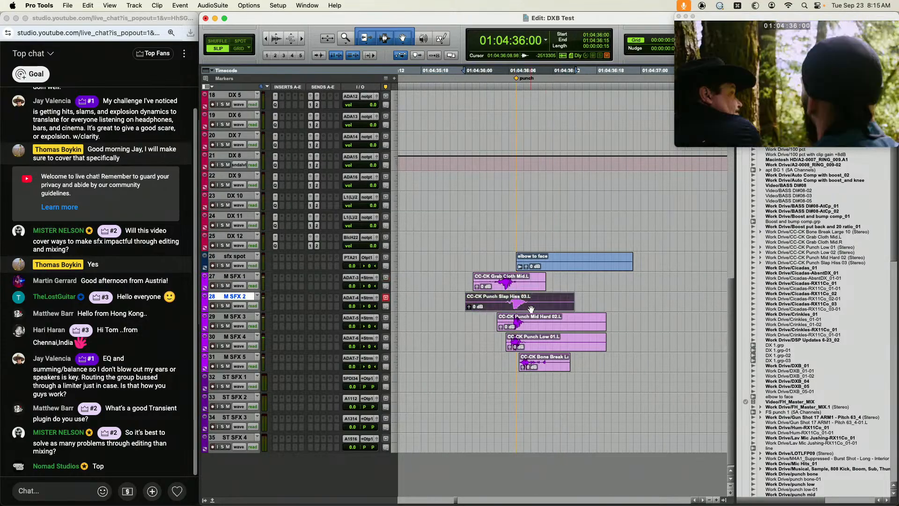
pyautogui.click(527, 327)
pyautogui.hotkey('ctrl', 'shift', 'Down')
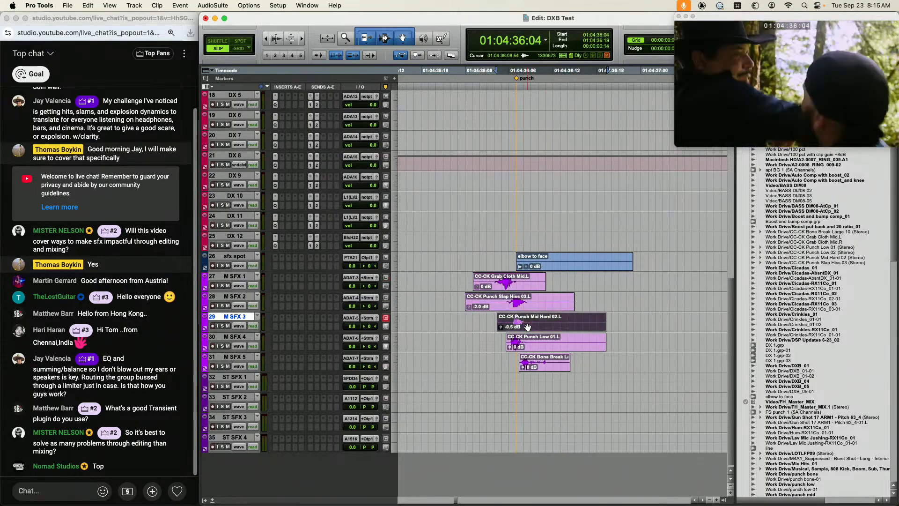
pyautogui.click(543, 365)
pyautogui.hotkey('ctrl', 'shift', 'Down')
pyautogui.hotkey('ctrl', 'shift', 'Down')
pyautogui.hotkey('ctrl', 'shift', 'Down')
pyautogui.hotkey('ctrl', 'shift', 'Down')
pyautogui.hotkey('ctrl', 'shift', 'Down')
pyautogui.hotkey('ctrl', 'shift', 'Down')
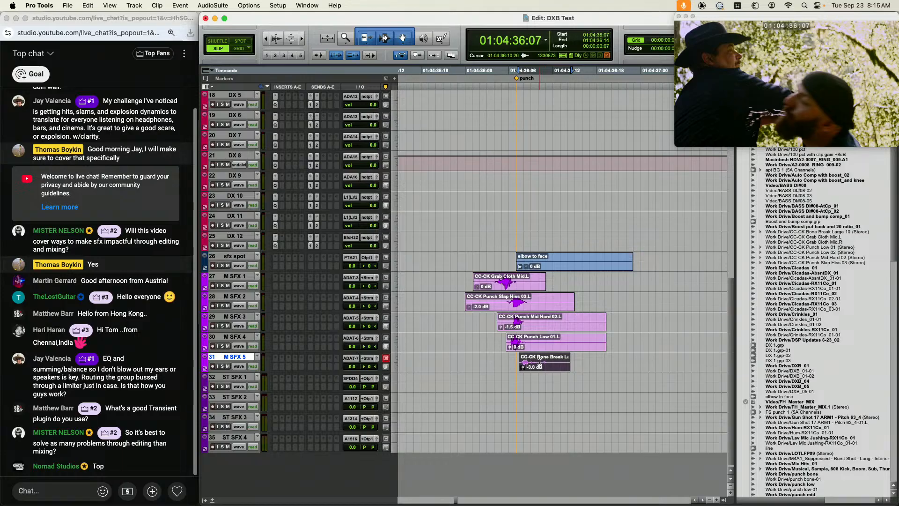
# Trim the end of the Bone Break Large 10 clip on M SFX 5 to just after its first crack and start playback
pyautogui.click(535, 360)
pyautogui.press('s')
pyautogui.press('space')
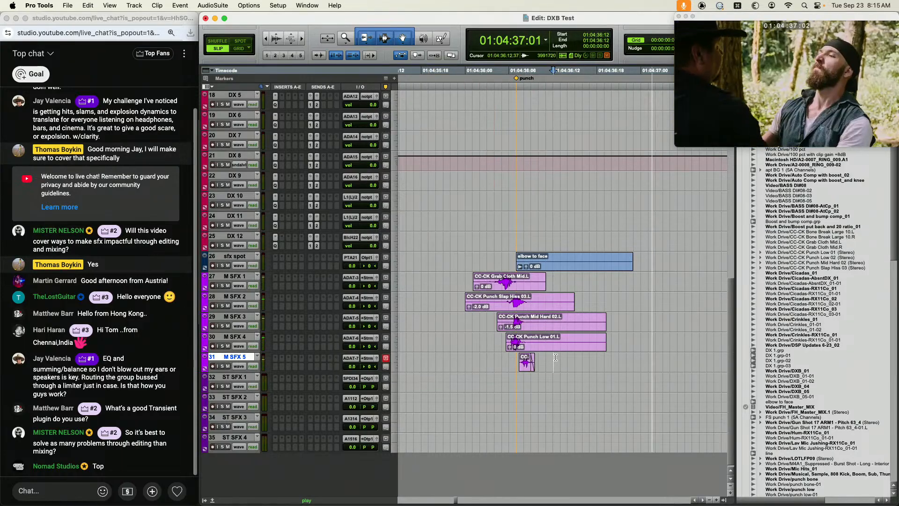
# Shift the trimmed bone-break clip slightly later and play back the layered hit from 01:04:35:22
pyautogui.click(528, 370)
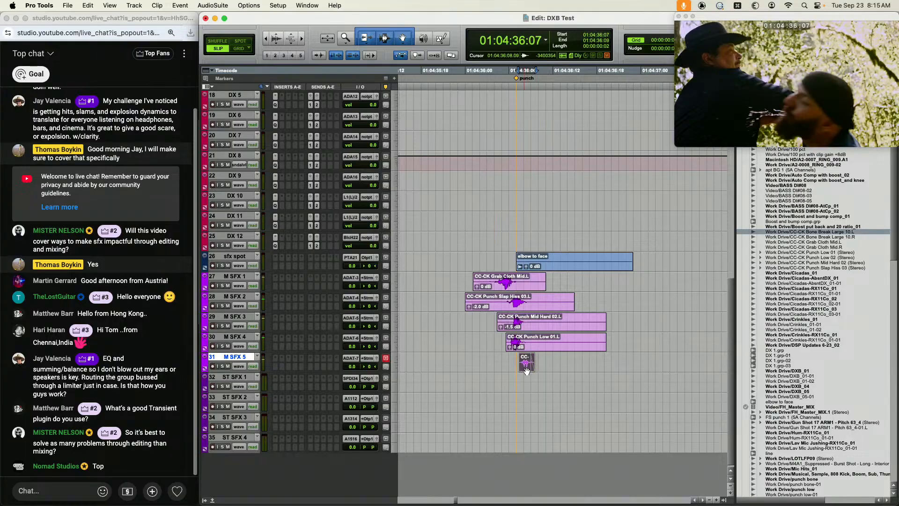
pyautogui.click(452, 358)
pyautogui.press('space')
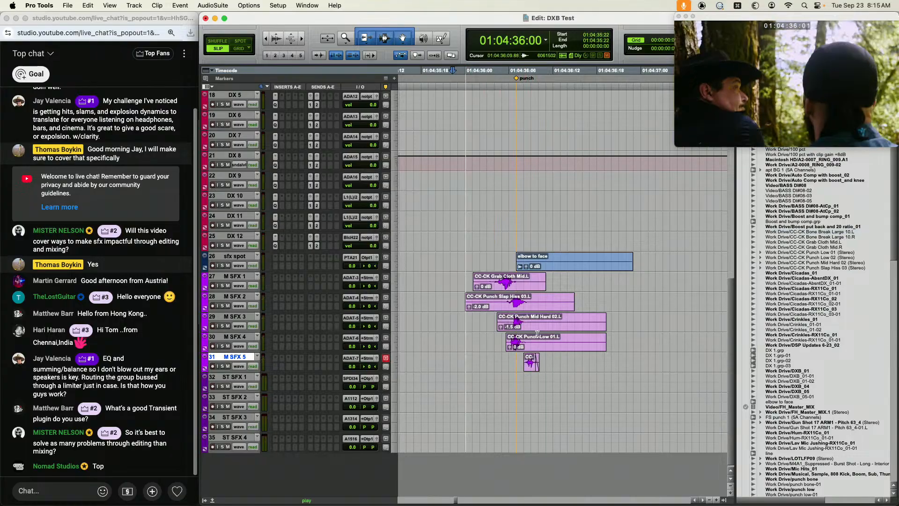
pyautogui.press('r')
pyautogui.press('space')
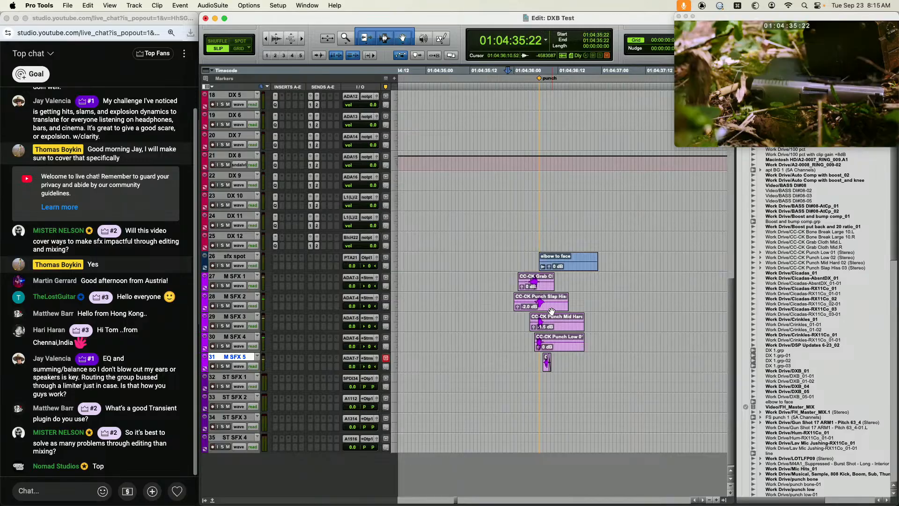
# Open the Auto-Align Post AudioSuite plug-in and collapse it to its compact view
pyautogui.click(491, 281)
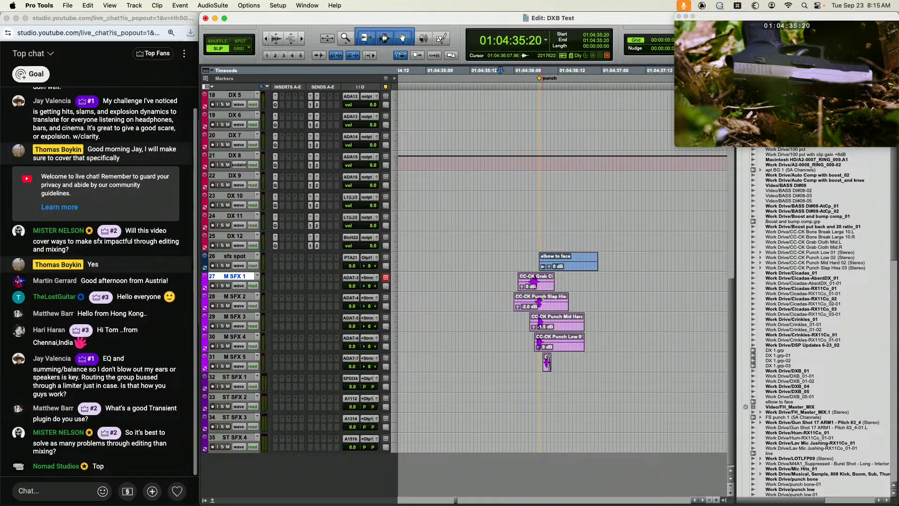
pyautogui.click(213, 6)
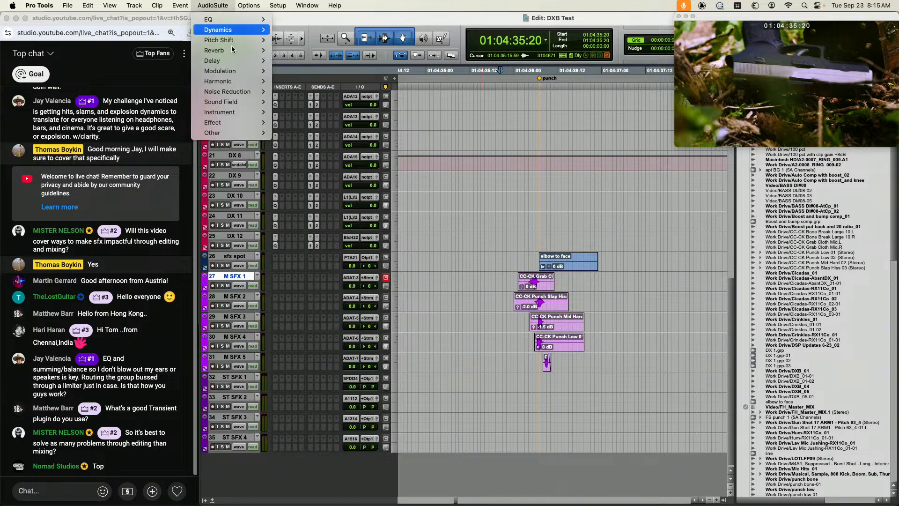
pyautogui.moveTo(252, 135)
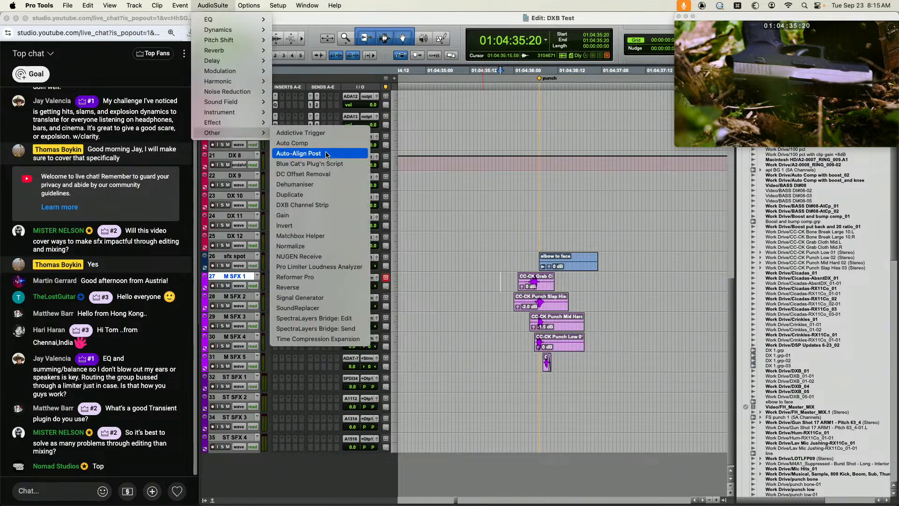
pyautogui.click(304, 154)
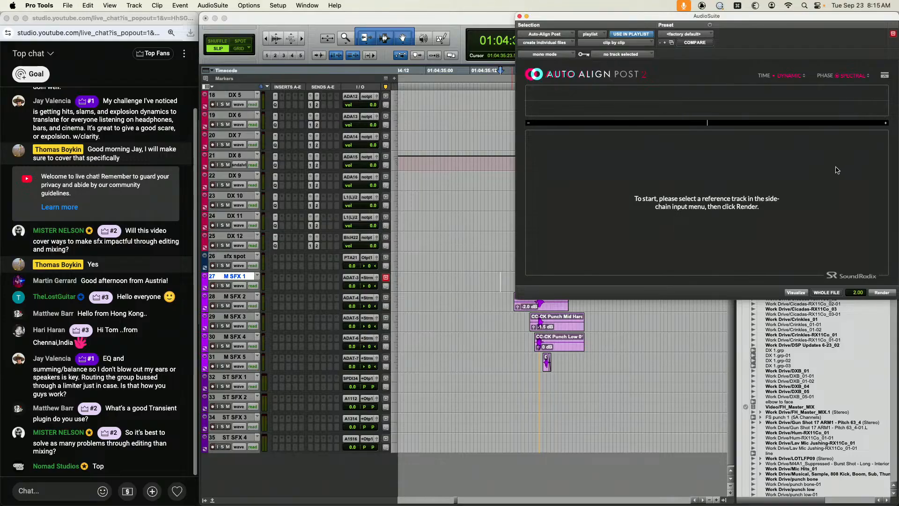
pyautogui.click(885, 76)
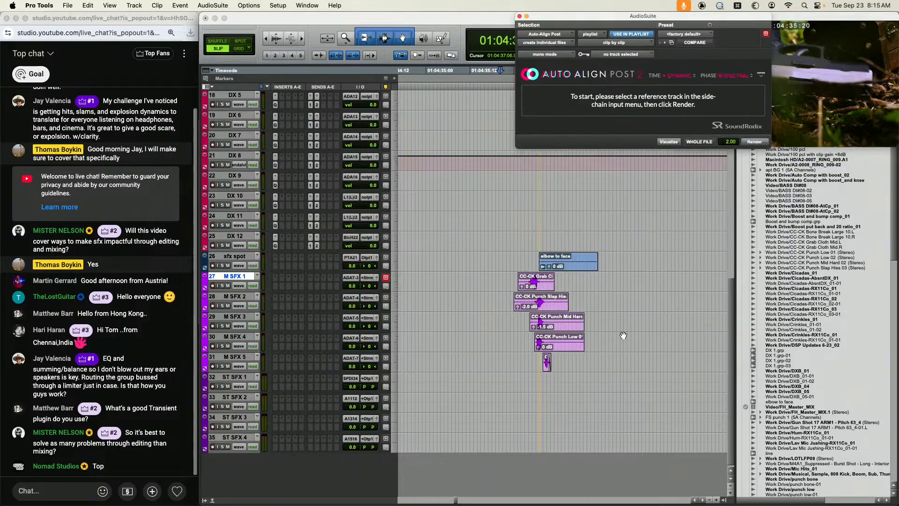
# Shift the Slap Hiss 03 clip on M SFX 2 slightly later so its attack aligns more closely with the mid and low punch waveforms
pyautogui.click(540, 299)
pyautogui.press('t')
pyautogui.press('t')
pyautogui.press('t')
pyautogui.press('t')
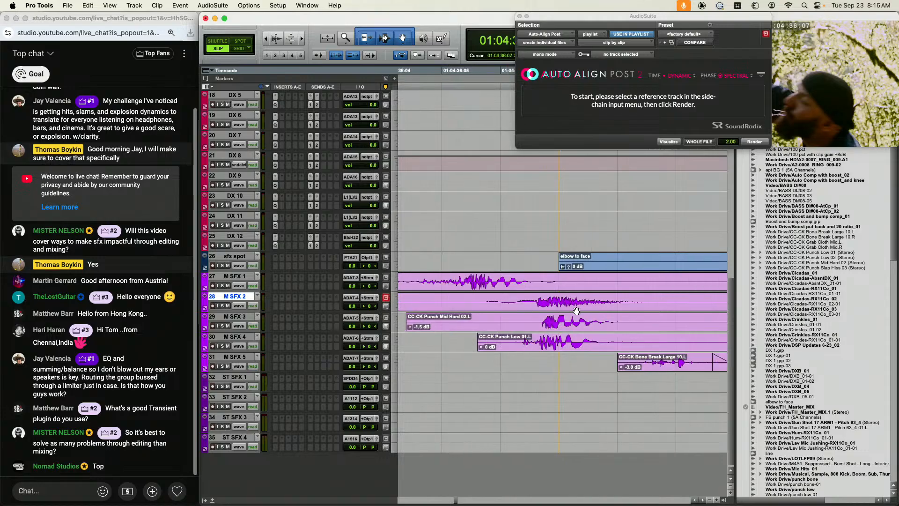
pyautogui.press('alt+super+bracketright')
pyautogui.press('alt+super+bracketright')
pyautogui.hscroll(1, 576, 311)
pyautogui.press('alt+super+bracketleft')
pyautogui.press('alt+super+bracketleft')
pyautogui.click(531, 300)
pyautogui.press('t')
pyautogui.press('t')
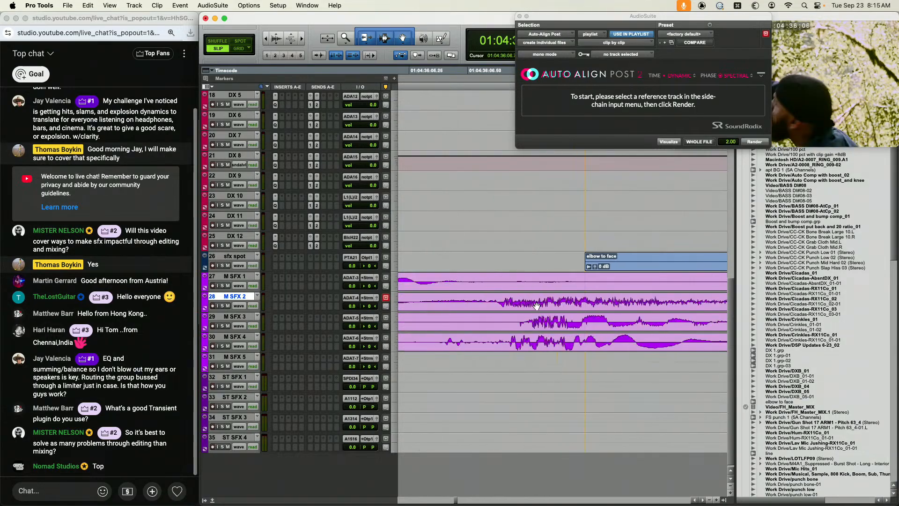
pyautogui.click(532, 310)
pyautogui.moveTo(531, 310); pyautogui.dragTo(545, 307)
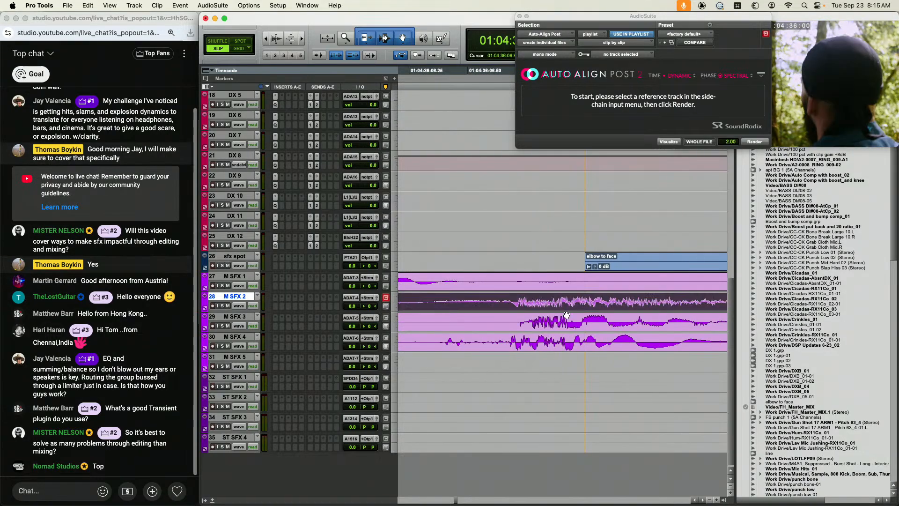
# Examine the waveform phase relationship between the slap, mid and low punch layers around the punch marker
pyautogui.click(575, 317)
pyautogui.click(564, 302)
pyautogui.press('t')
pyautogui.press('t')
pyautogui.press('t')
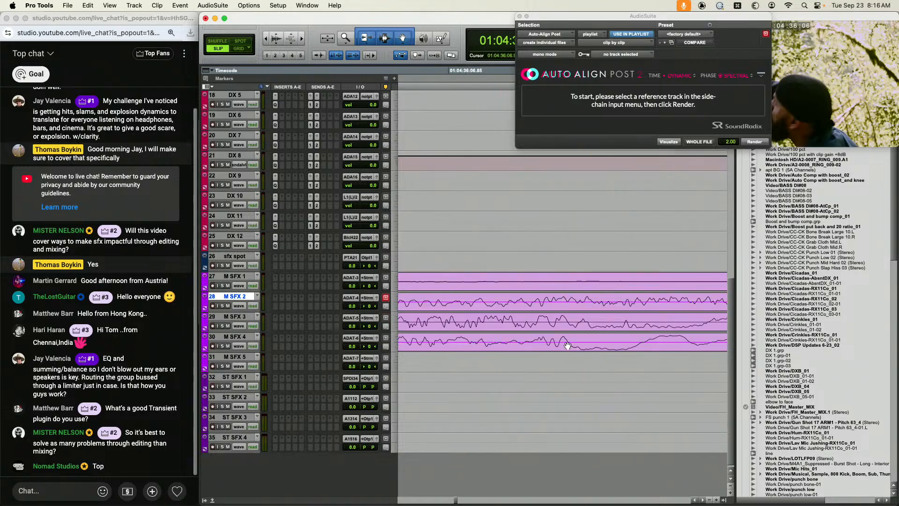
pyautogui.press('r')
pyautogui.press('r')
pyautogui.press('r')
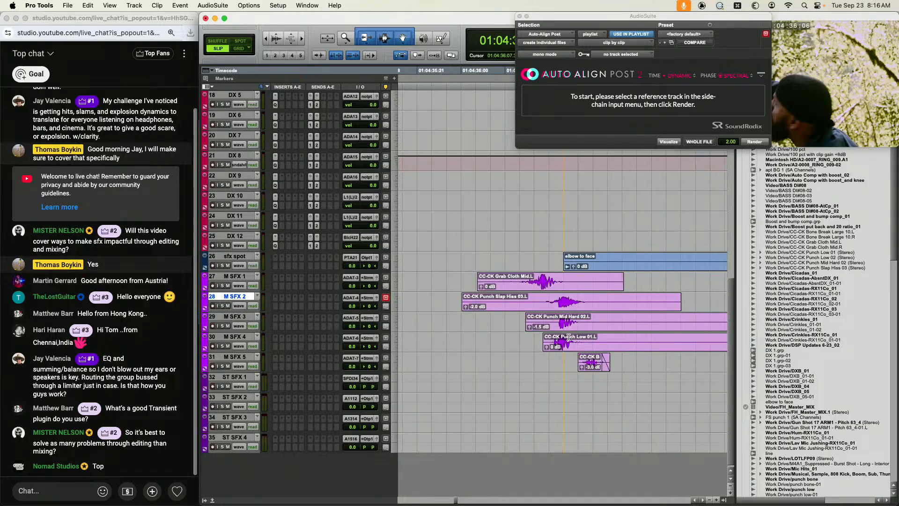
# Set M SFX 4 as the Auto-Align Post reference track and select the Punch Mid Hard 02 and Slap Hiss 03 clips
pyautogui.scroll(-1, 558, 327)
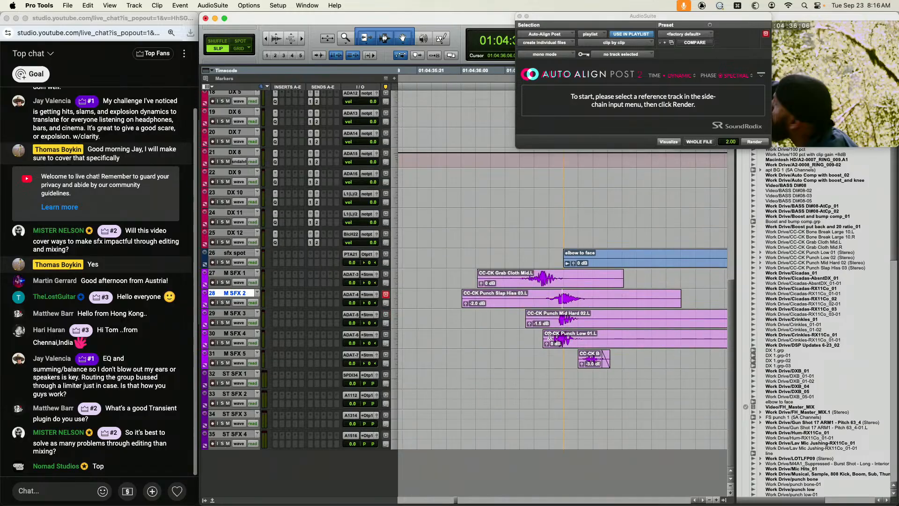
pyautogui.moveTo(550, 336); pyautogui.dragTo(601, 339)
pyautogui.click(571, 320)
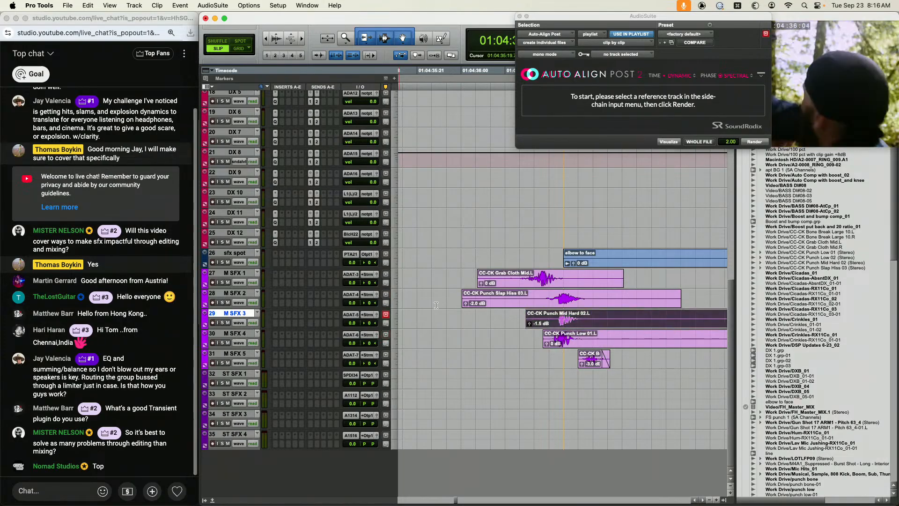
pyautogui.click(621, 55)
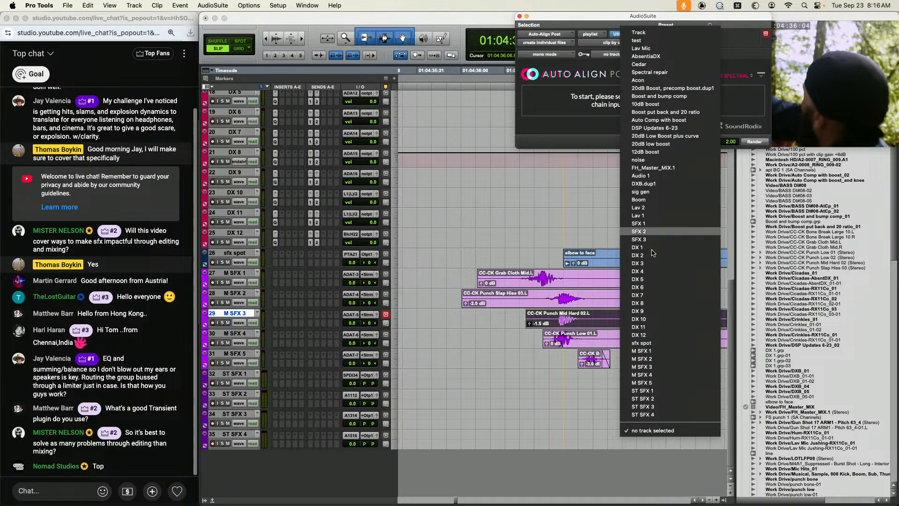
pyautogui.click(655, 374)
pyautogui.keyDown('shift'); pyautogui.click(569, 298); pyautogui.keyUp('shift')
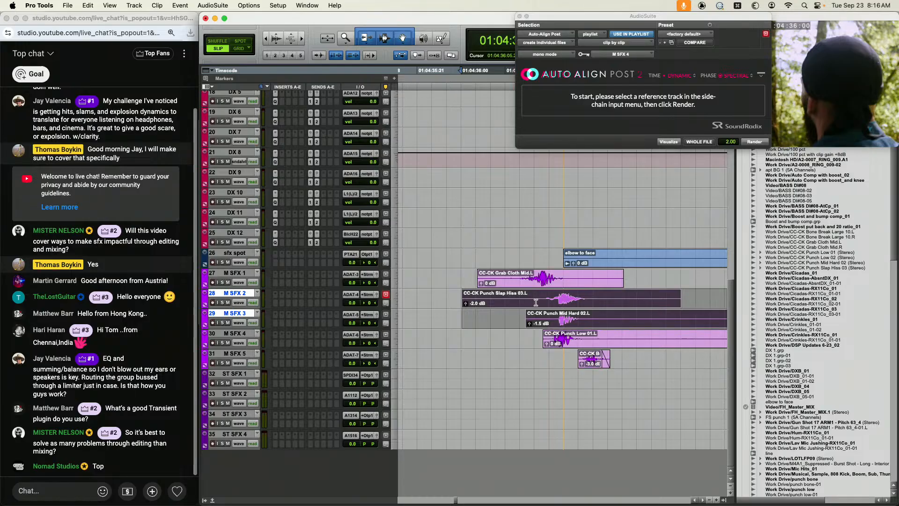
# Render Auto-Align Post on the selected Slap Hiss 03 and Punch Mid Hard 02 clips and play back the aligned hit
pyautogui.click(759, 142)
pyautogui.press('r')
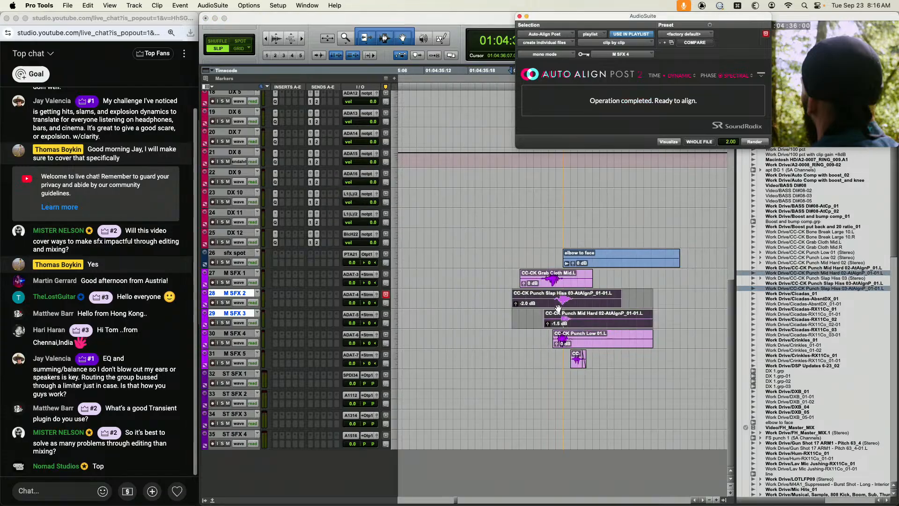
pyautogui.click(565, 291)
pyautogui.press('r')
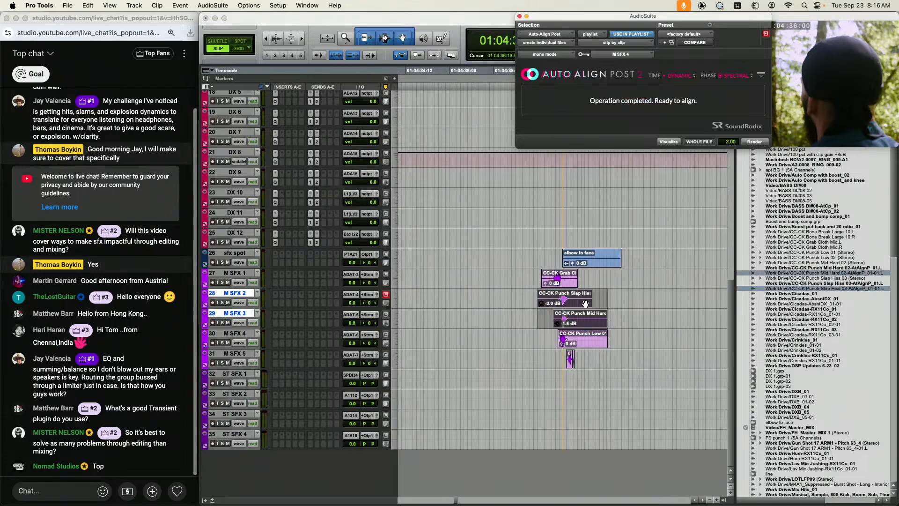
pyautogui.press('space')
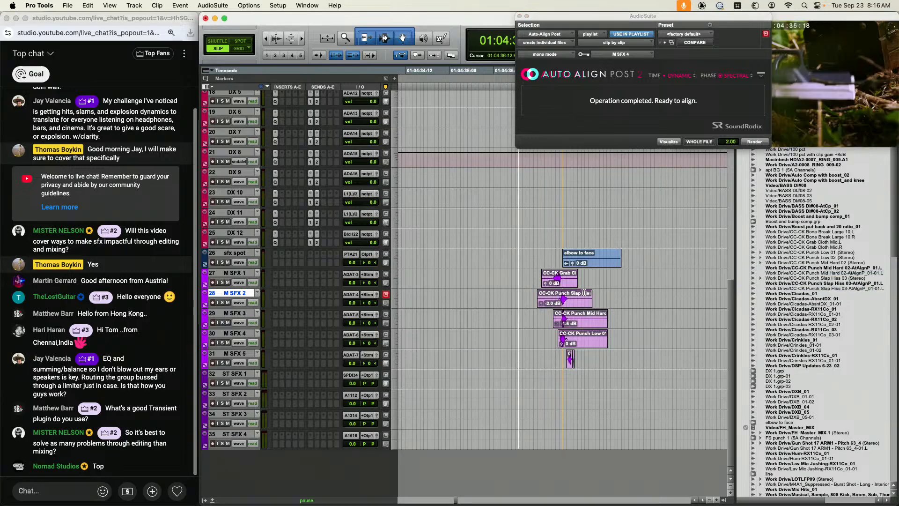
pyautogui.click(523, 293)
pyautogui.press('space')
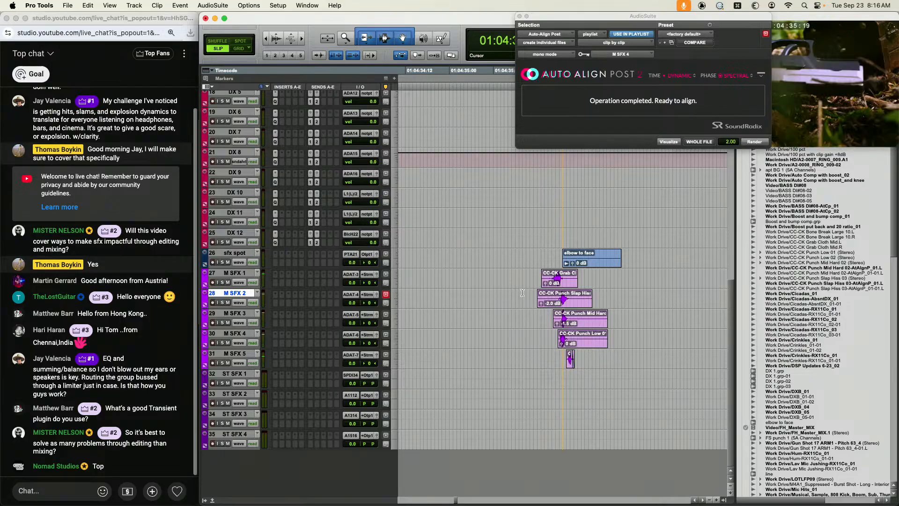
# Undo the Auto-Align Post render and play the original slap and mid punch layers for comparison
pyautogui.press('super+z')
pyautogui.click(507, 294)
pyautogui.press('space')
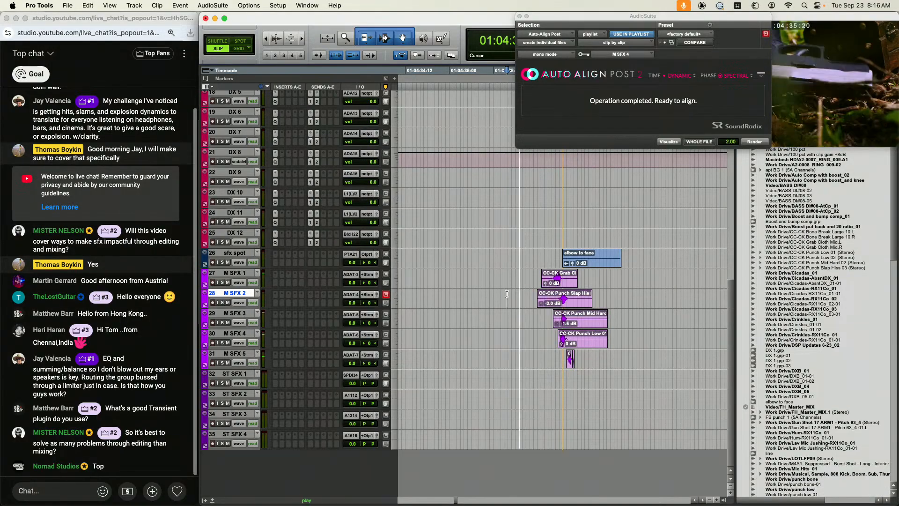
pyautogui.press('space')
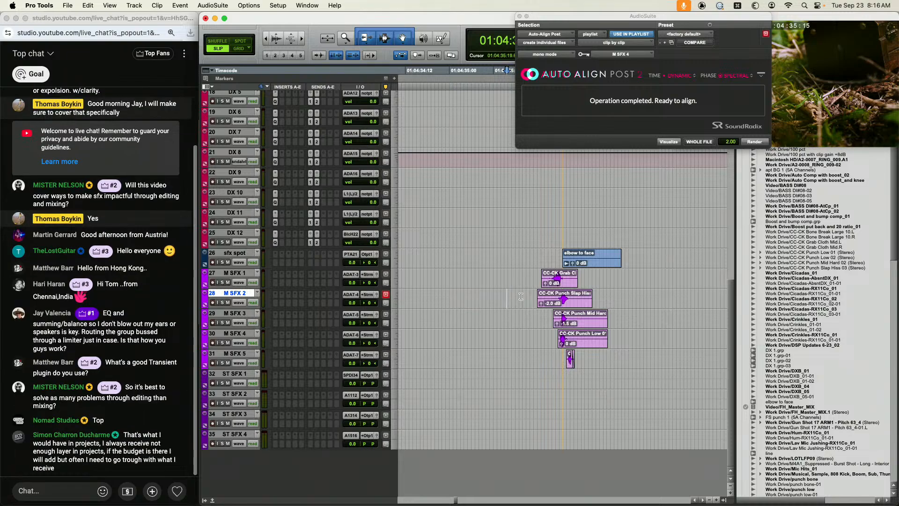
pyautogui.click(519, 297)
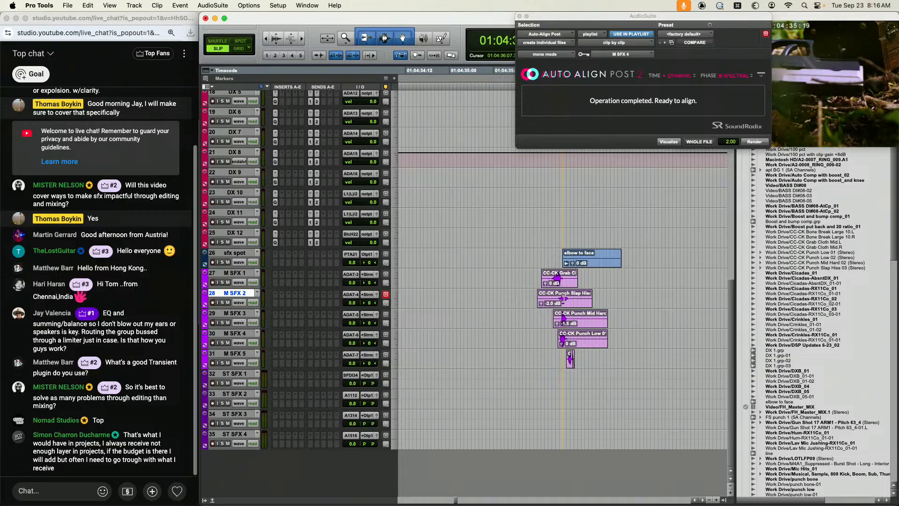
# Redo the Auto-Align Post render on the slap and mid punch clips and replay the hit
pyautogui.click(564, 298)
pyautogui.press('t')
pyautogui.press('t')
pyautogui.press('super+shift+z')
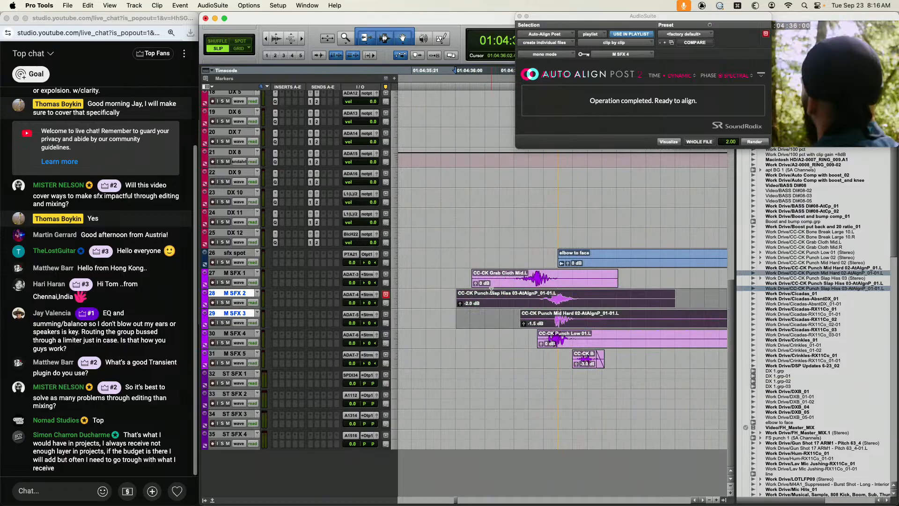
pyautogui.press('r')
pyautogui.press('r')
pyautogui.click(480, 293)
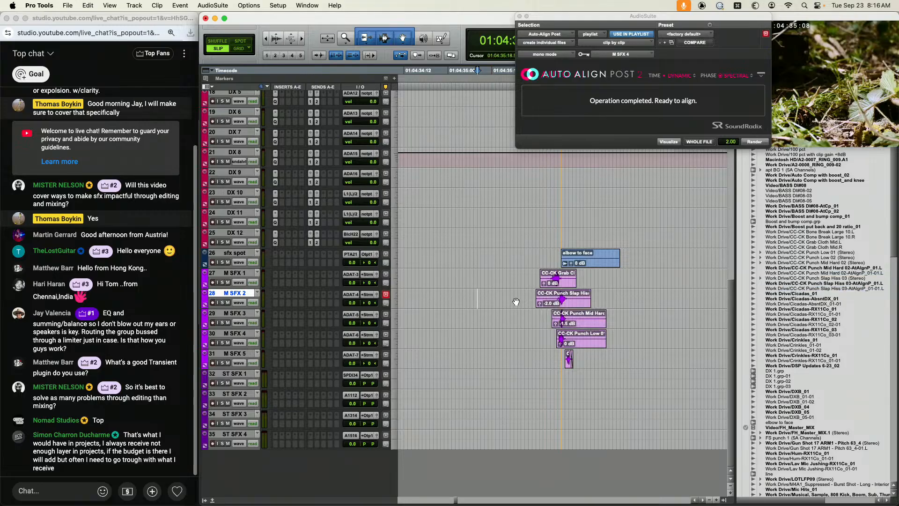
pyautogui.press('space')
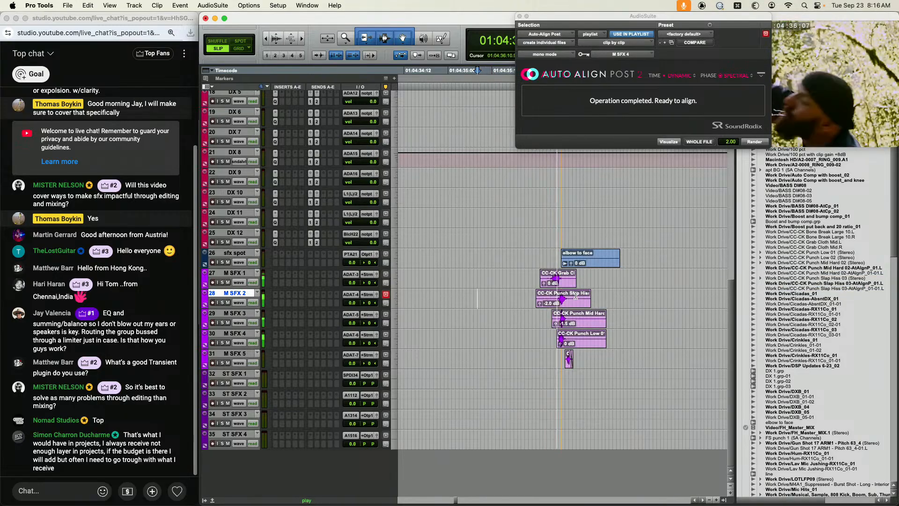
pyautogui.press('space')
# Close the Auto-Align Post window and play the hit with the aligned layers once more
pyautogui.click(520, 16)
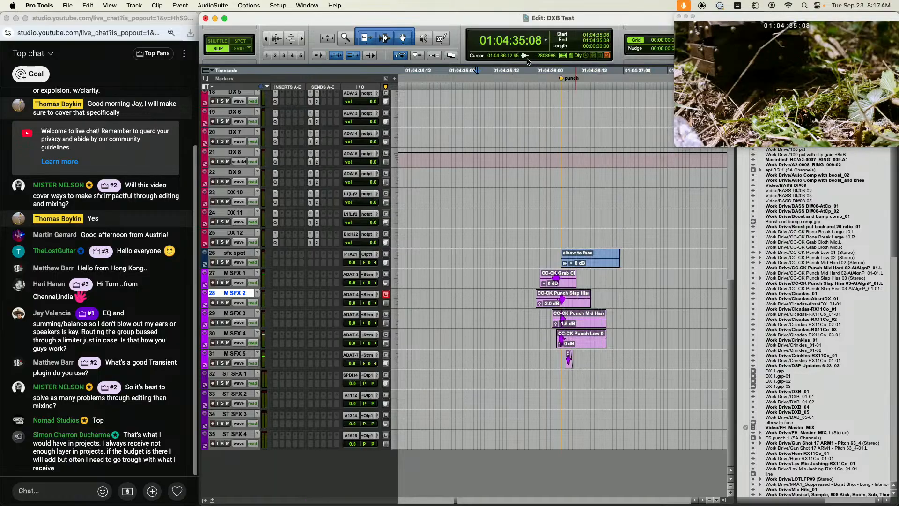
pyautogui.press('space')
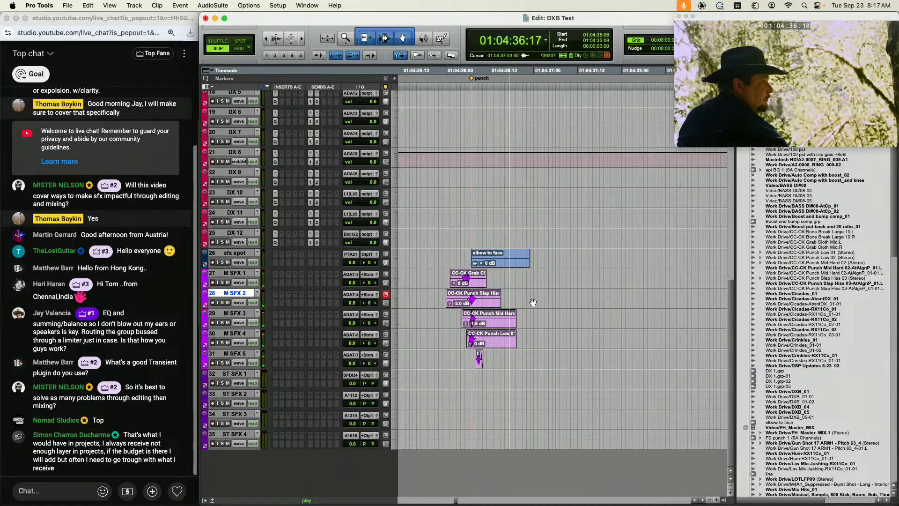
pyautogui.press('space')
# Mute the aligned slap and mid punch clips and play the hit with only the remaining layers
pyautogui.moveTo(424, 290); pyautogui.dragTo(556, 325)
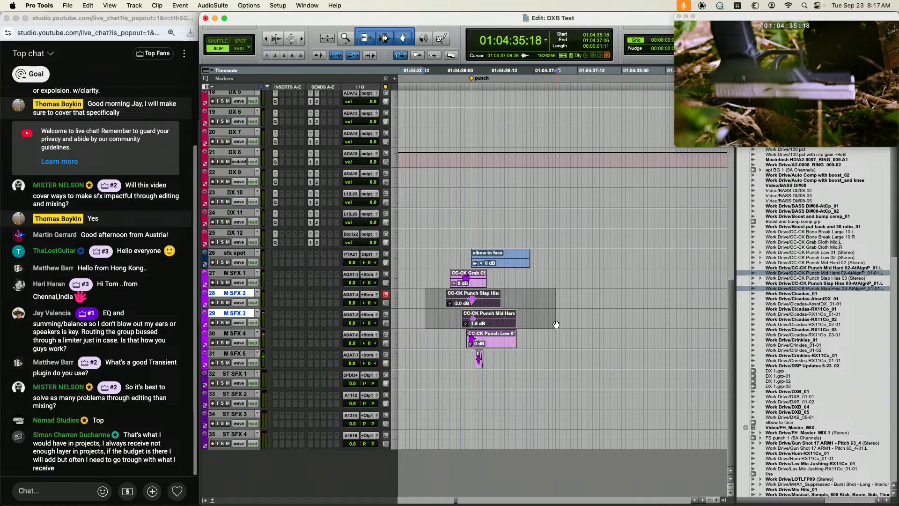
pyautogui.hscroll(-2, 552, 323)
pyautogui.click(472, 300)
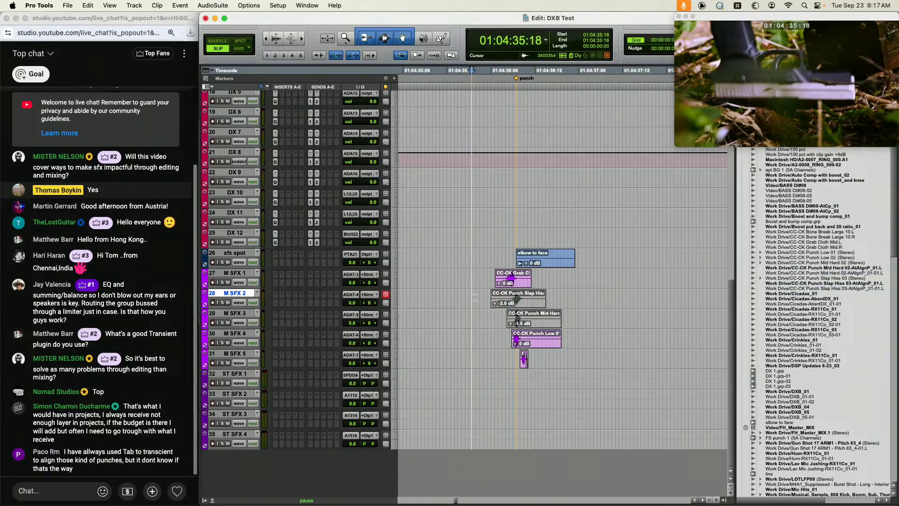
pyautogui.press('space')
pyautogui.press('space')
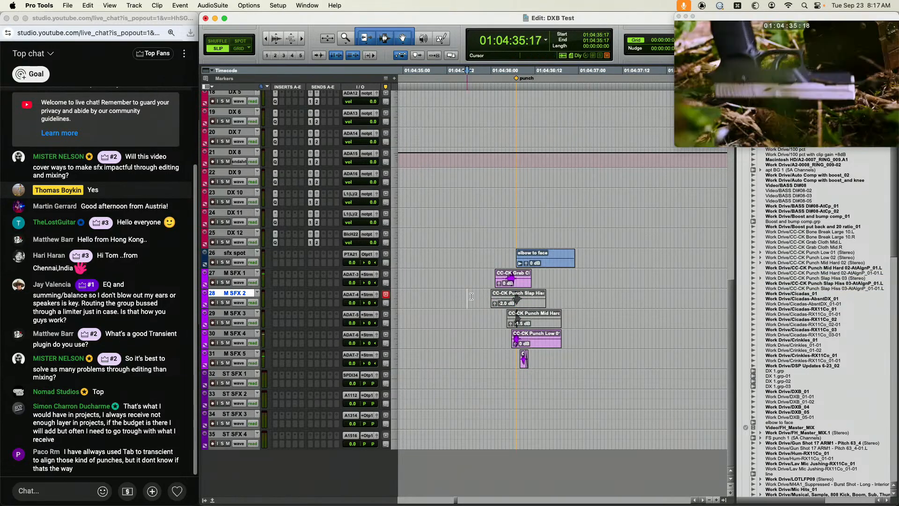
# Unmute the aligned slap clip on M SFX 2 and the mid punch clip on M SFX 3
pyautogui.moveTo(467, 290); pyautogui.dragTo(582, 330)
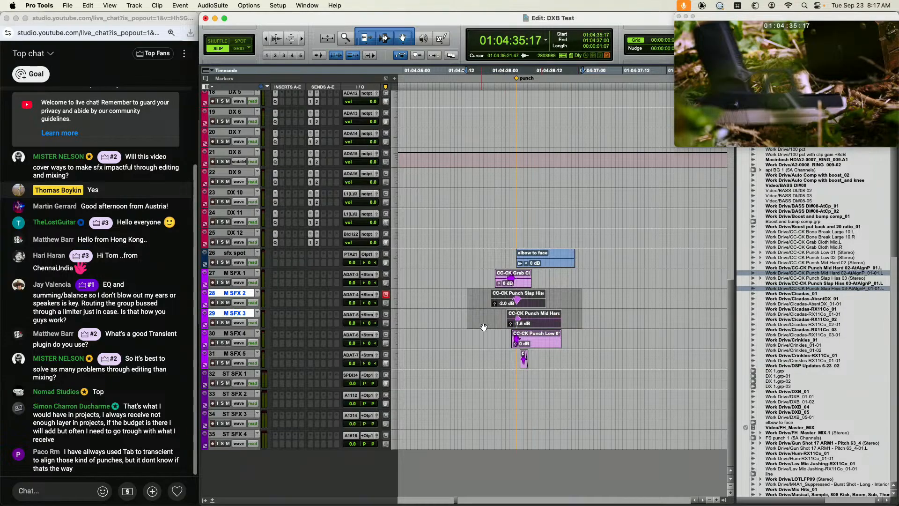
pyautogui.click(523, 300)
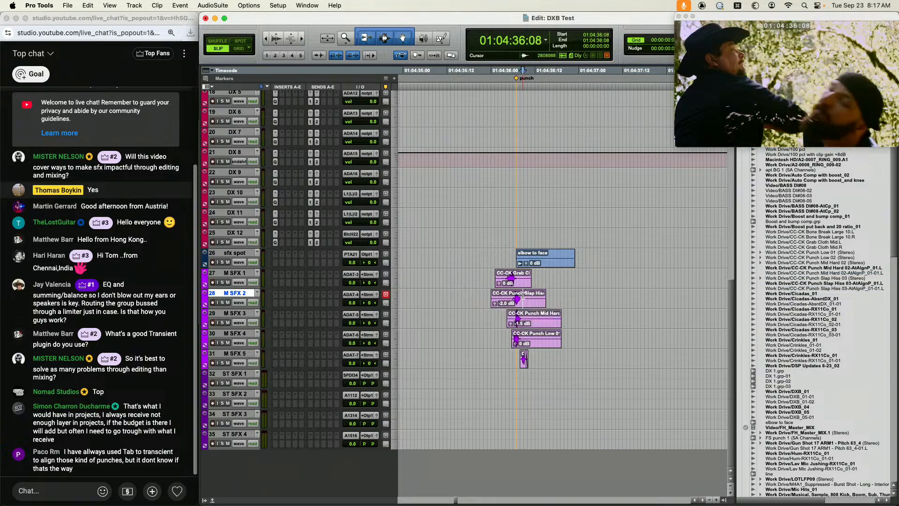
pyautogui.click(529, 317)
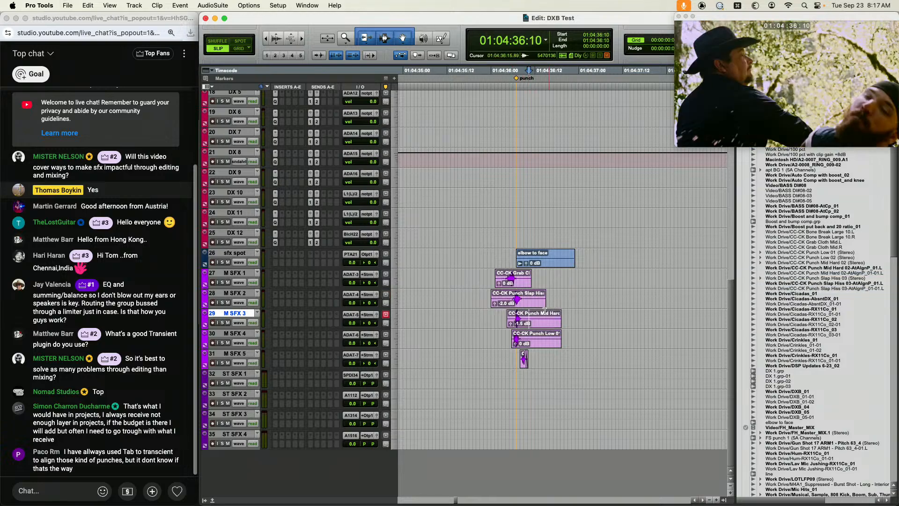
# Select the Punch Low 01 clip on M SFX 4 and open the FabFilter Pro-L 2 AudioSuite plug-in
pyautogui.press('t')
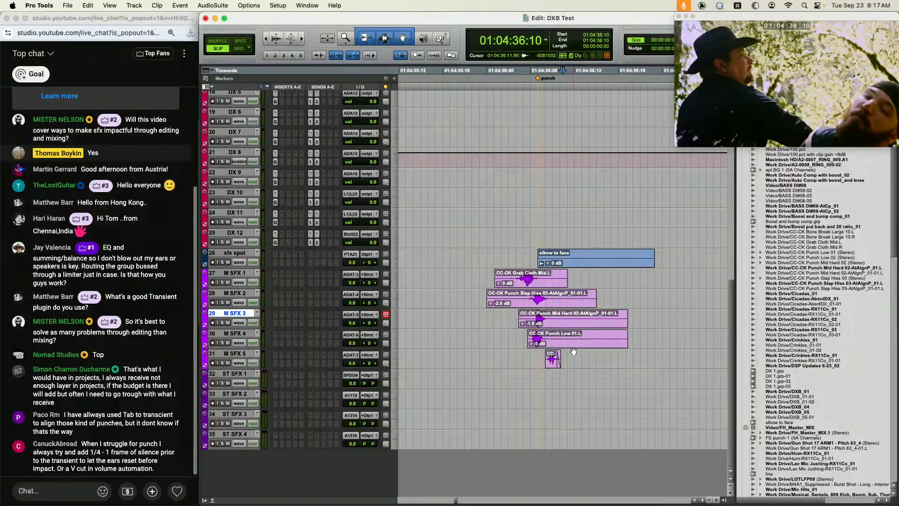
pyautogui.click(574, 347)
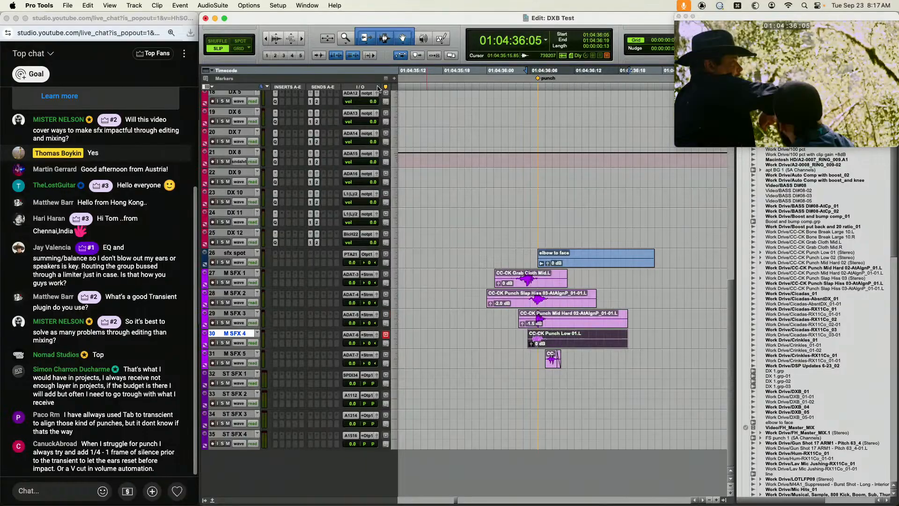
pyautogui.click(224, 6)
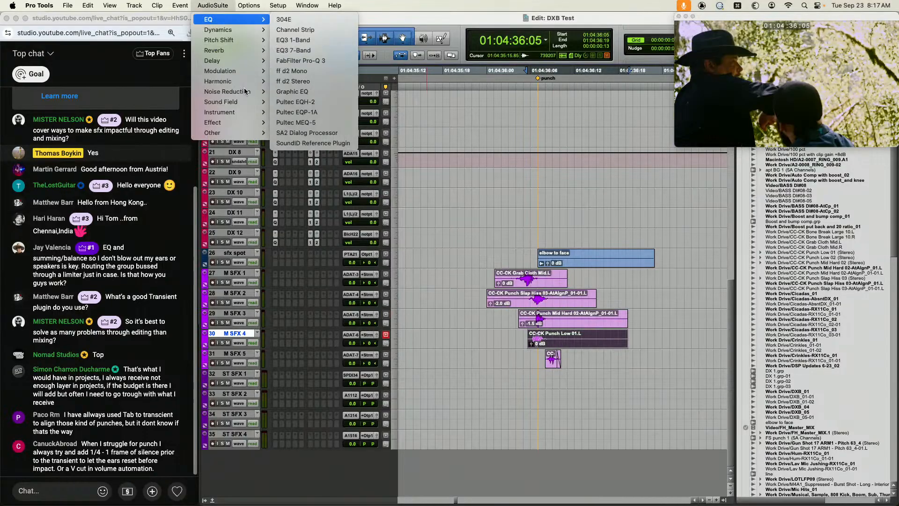
pyautogui.moveTo(245, 91)
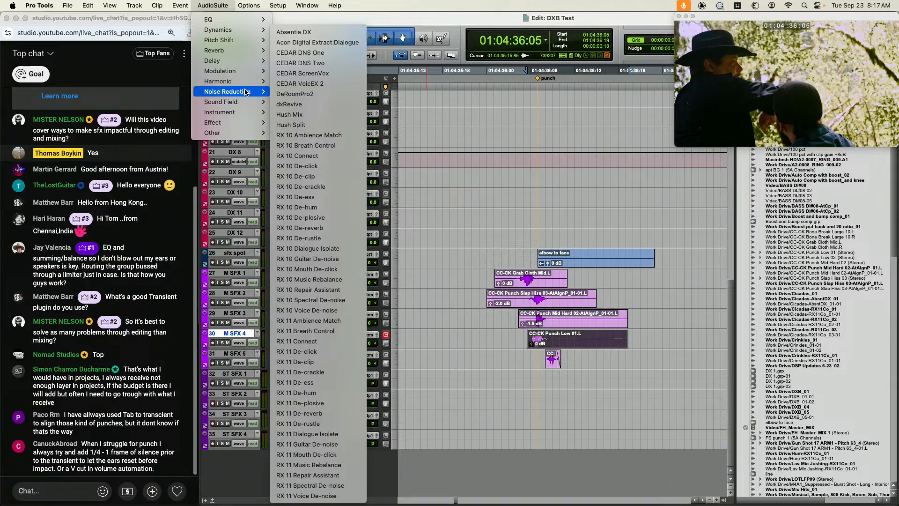
pyautogui.moveTo(245, 30)
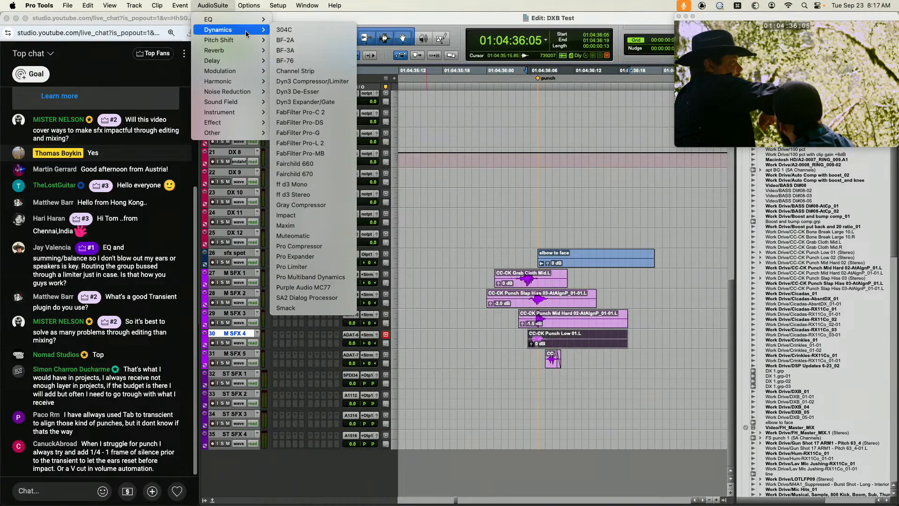
pyautogui.click(319, 146)
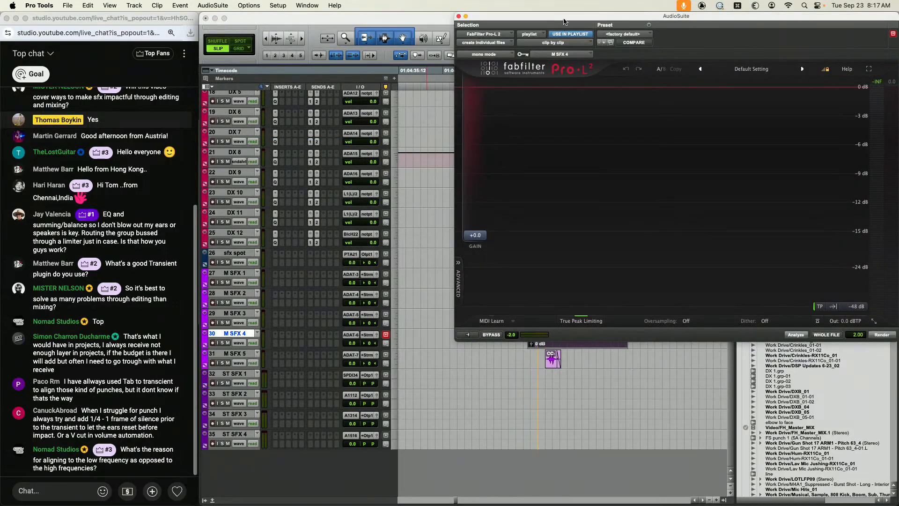
# Load the "action" preset in FabFilter Pro-L 2
pyautogui.moveTo(563, 19); pyautogui.dragTo(488, 15)
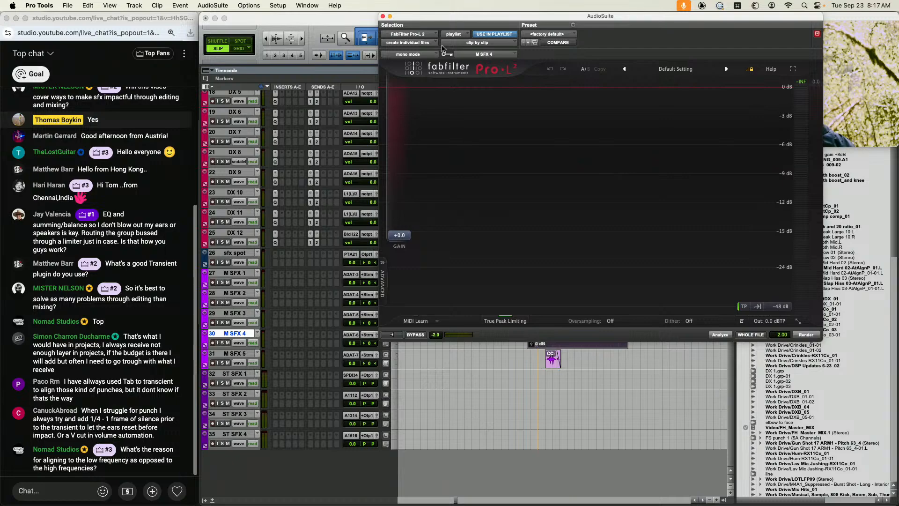
pyautogui.click(558, 35)
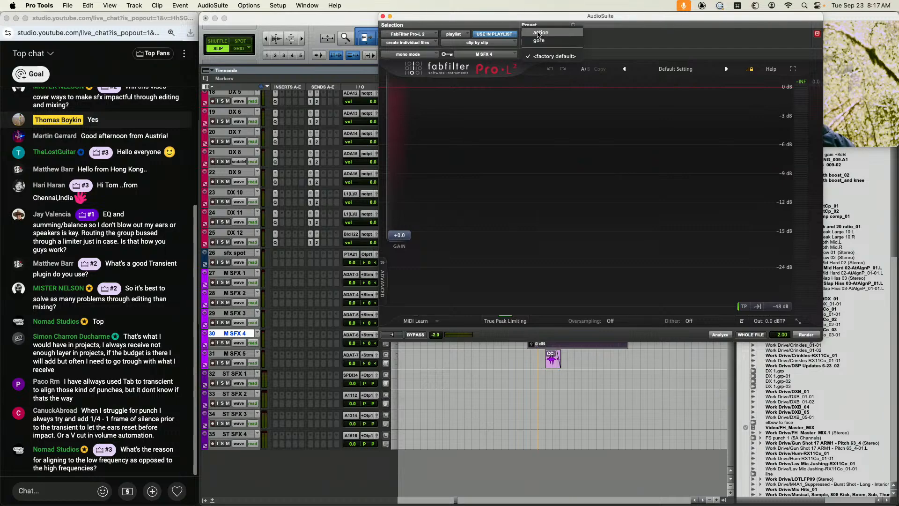
pyautogui.click(540, 33)
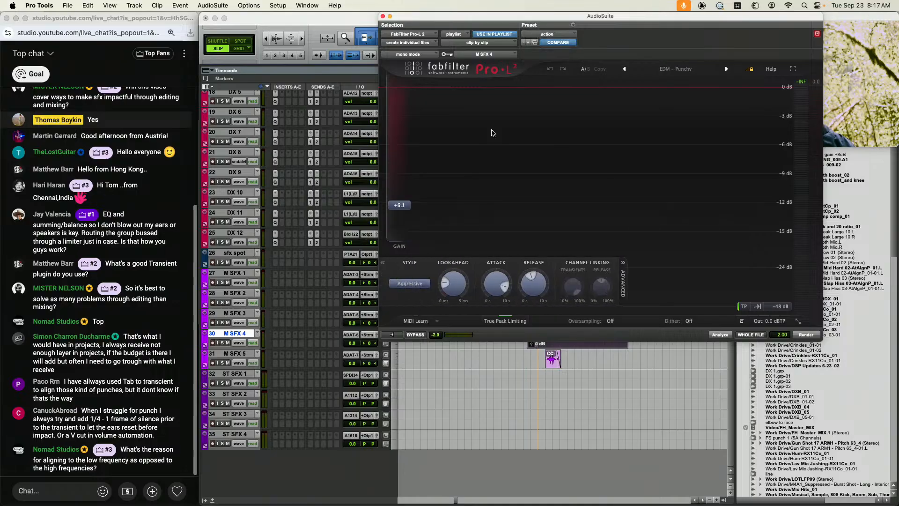
# Render the Pro-L 2 limiting onto the Punch Low 01 clip and close the plug-in window
pyautogui.moveTo(469, 17); pyautogui.dragTo(675, 127)
pyautogui.click(544, 331)
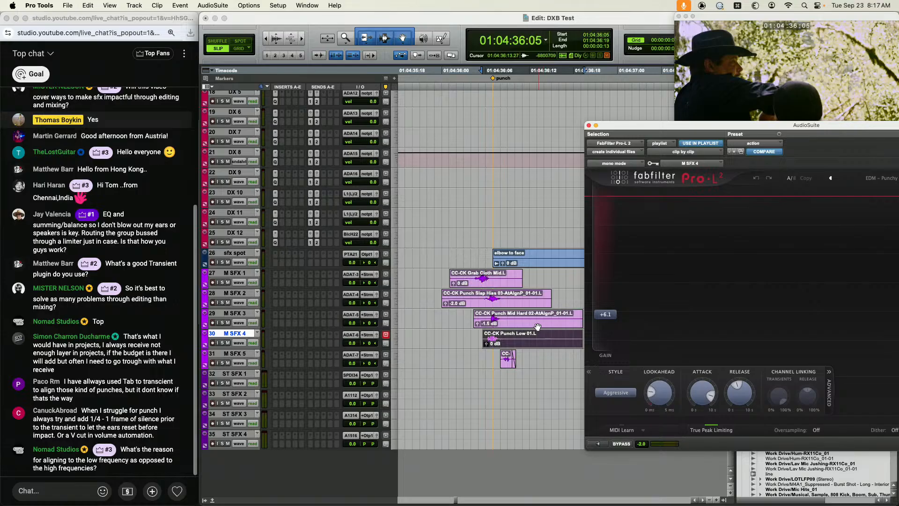
pyautogui.hscroll(2, 524, 332)
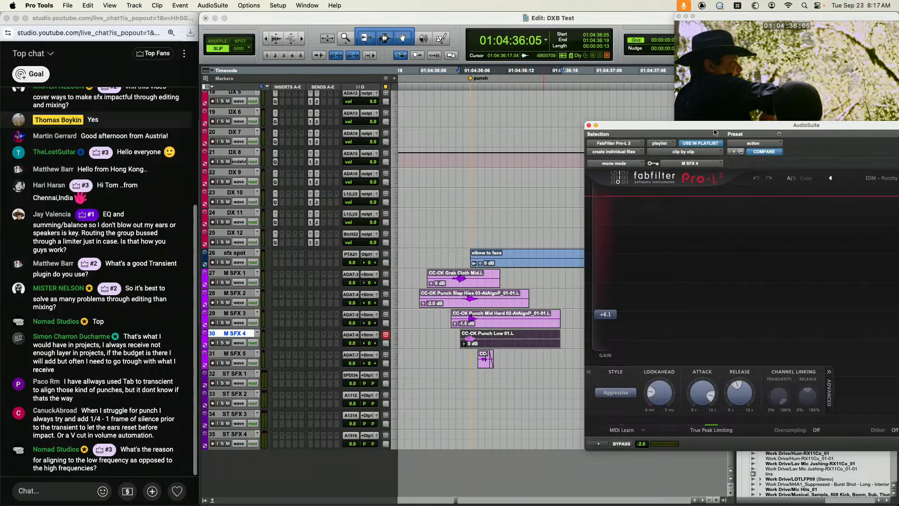
pyautogui.moveTo(716, 133); pyautogui.dragTo(578, 83)
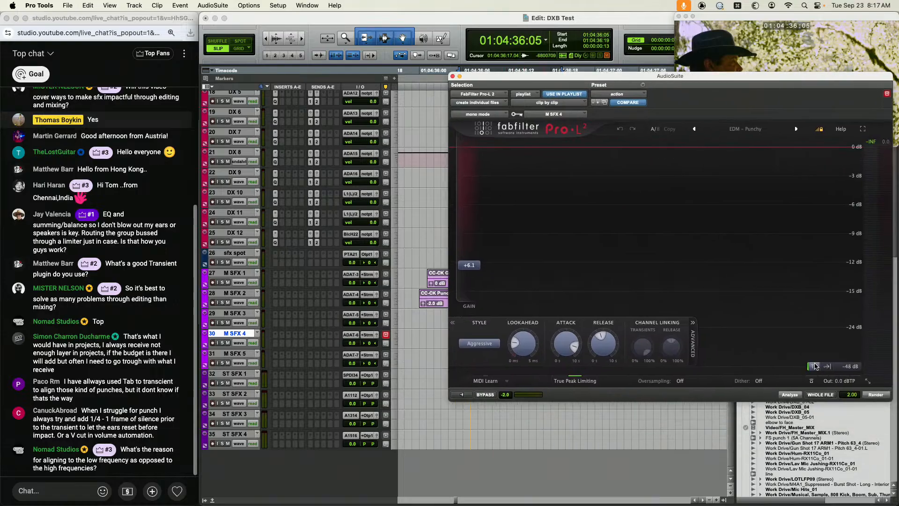
pyautogui.click(876, 395)
pyautogui.moveTo(712, 81); pyautogui.dragTo(608, 56)
pyautogui.press('super+w')
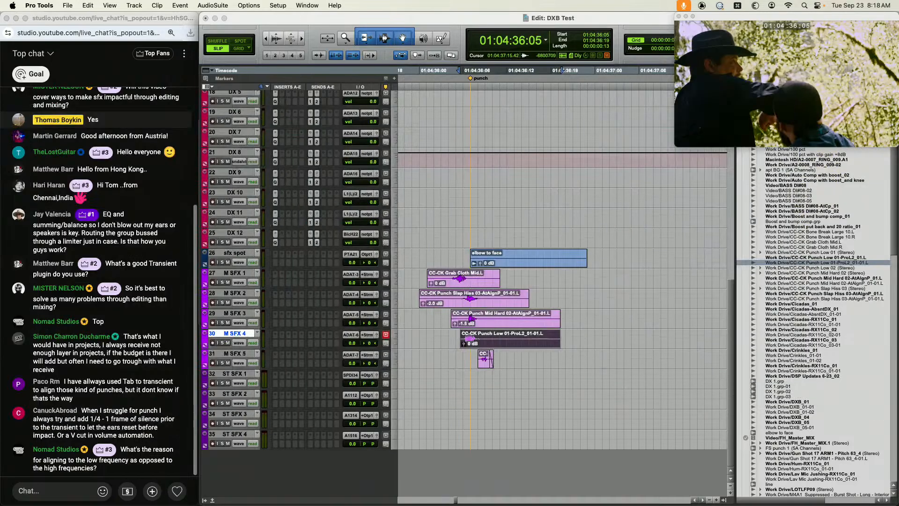
# Play the hit from shortly before the punch marker to audition the limited low punch with the other layers
pyautogui.click(430, 313)
pyautogui.hscroll(-2, 430, 314)
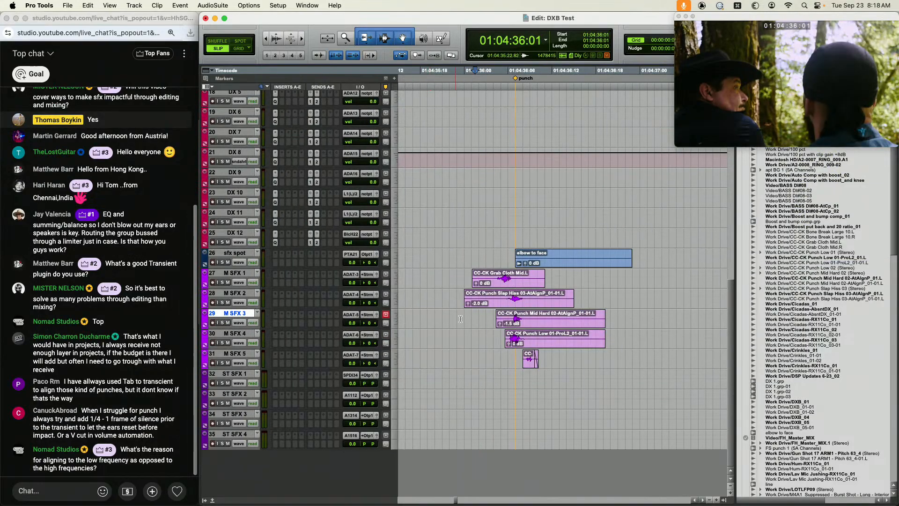
pyautogui.click(431, 318)
pyautogui.press('space')
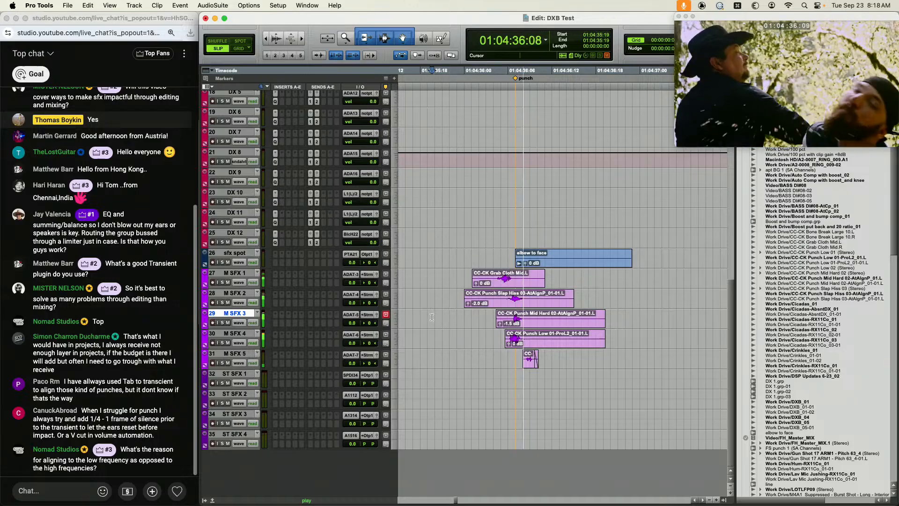
pyautogui.press('space')
# Undo the Pro-L 2 render to audition the unprocessed low punch, and redo it after the comparison
pyautogui.press('super+z')
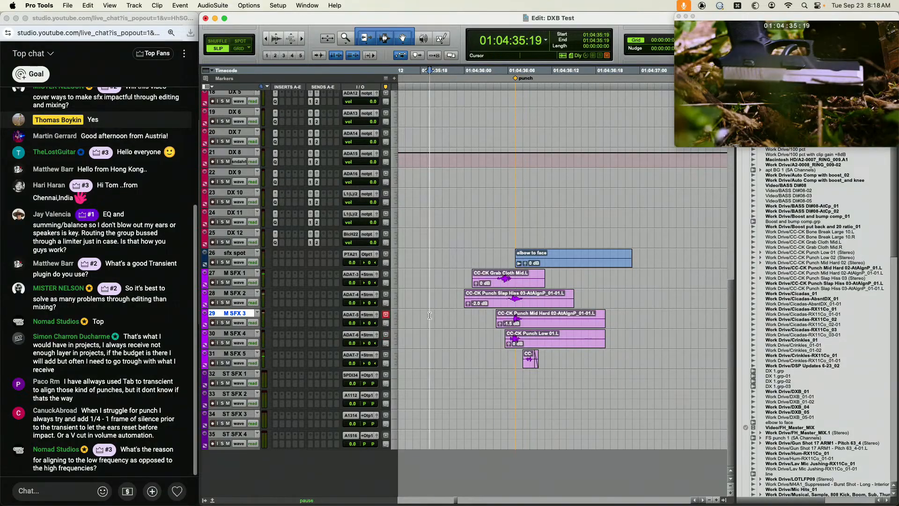
pyautogui.press('space')
pyautogui.press('space')
pyautogui.press('super+shift+z')
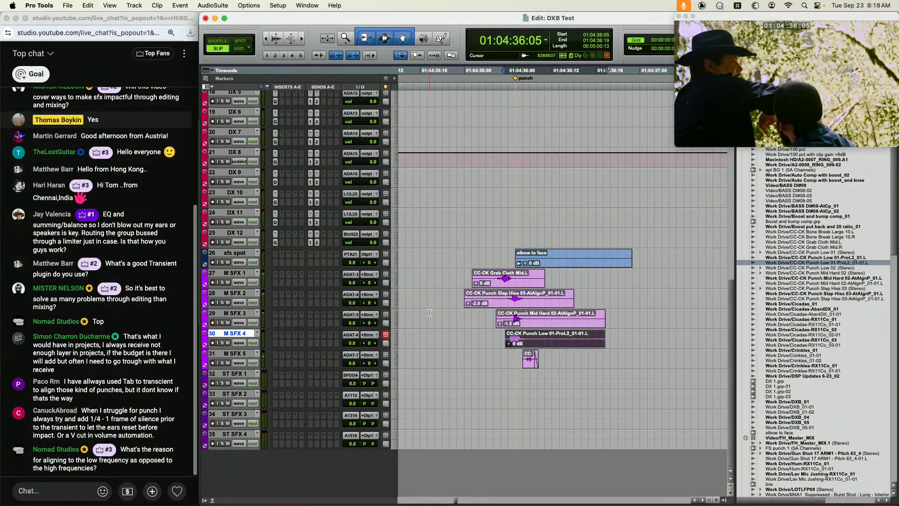
# Play the hit from shortly before the punch marker to audition the limited low punch within the layered mix
pyautogui.press('space')
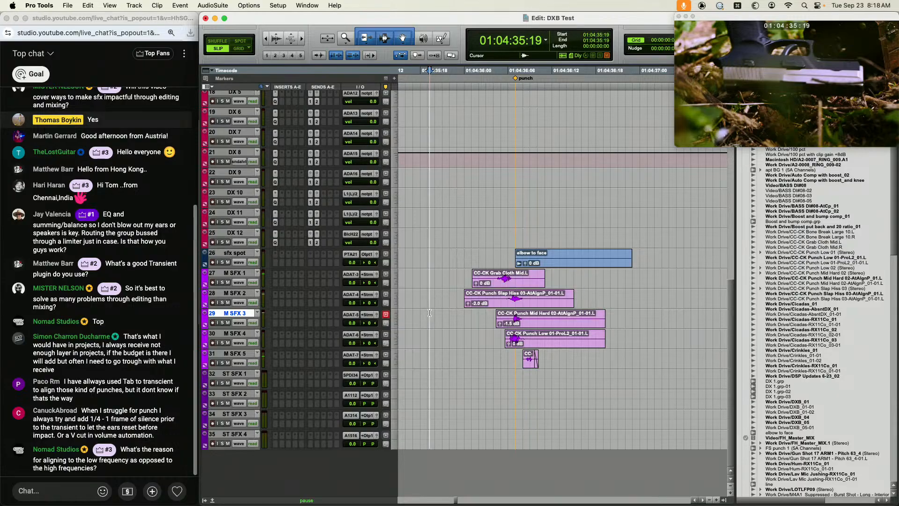
pyautogui.press('space')
pyautogui.scroll(3, 430, 315)
pyautogui.scroll(6, 430, 315)
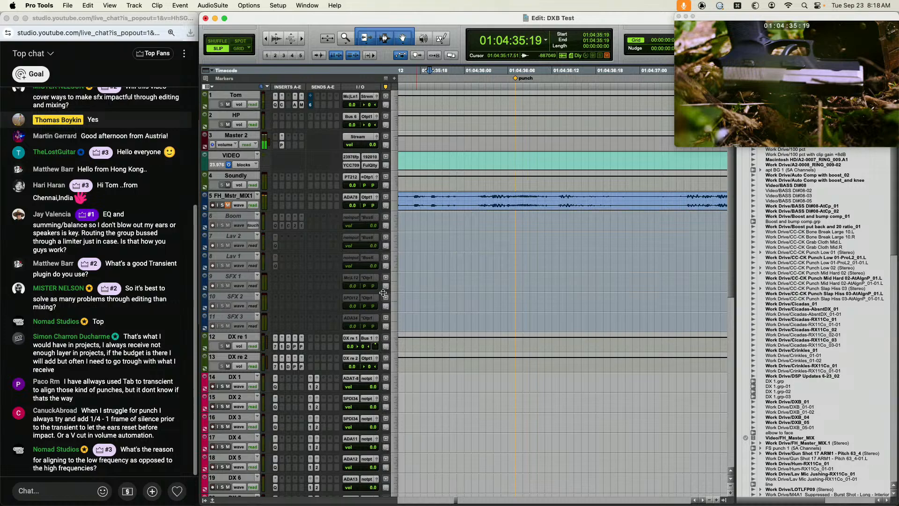
pyautogui.scroll(-9, 383, 293)
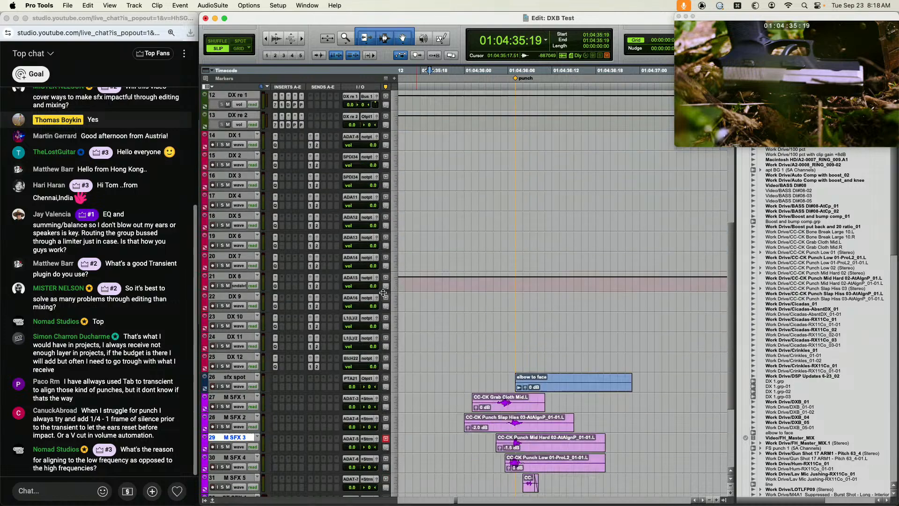
pyautogui.press('space')
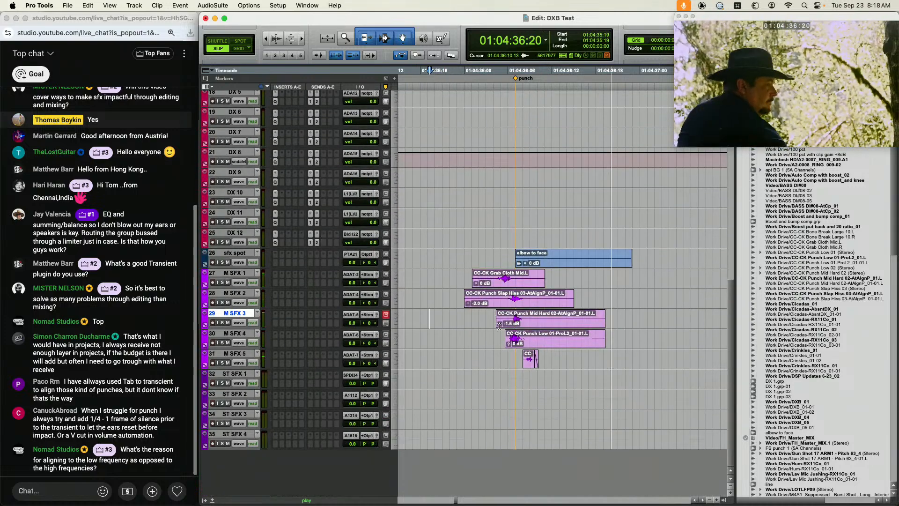
pyautogui.press('space')
# Solo the M SFX 4 track and play through the punch marker to hear the low punch on its own
pyautogui.click(461, 335)
pyautogui.hotkey('shift', 's')
pyautogui.press('space')
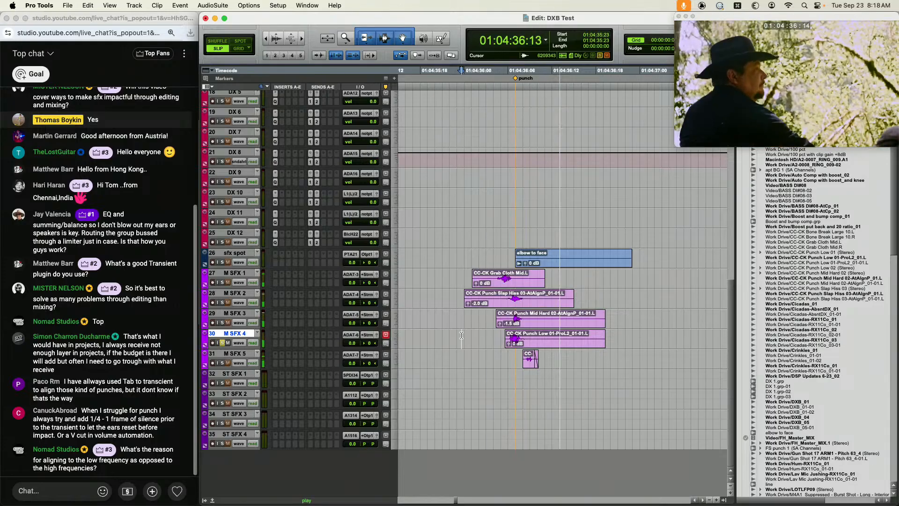
pyautogui.press('space')
pyautogui.press('space')
# Undo the Pro-L 2 render on the Punch Low 01 clip and open the Pro Subharmonic AudioSuite plug-in for it
pyautogui.click(527, 345)
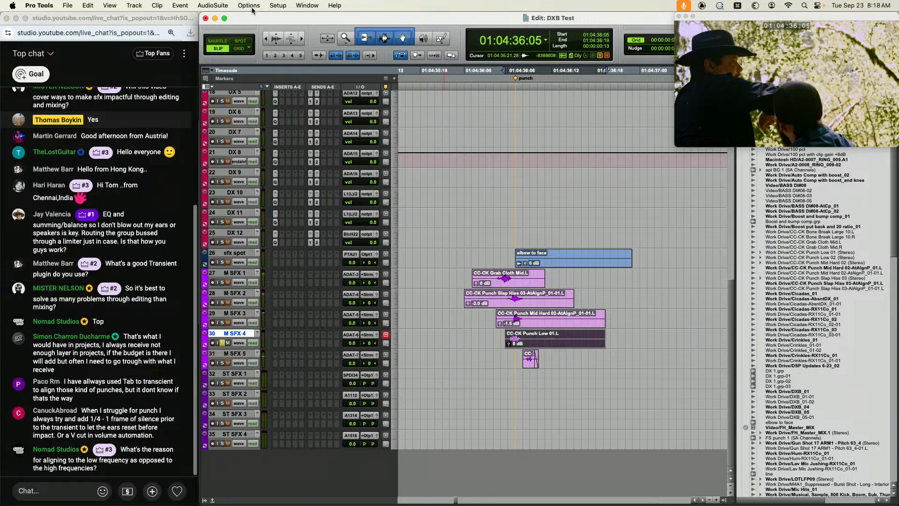
pyautogui.click(212, 5)
pyautogui.moveTo(247, 82)
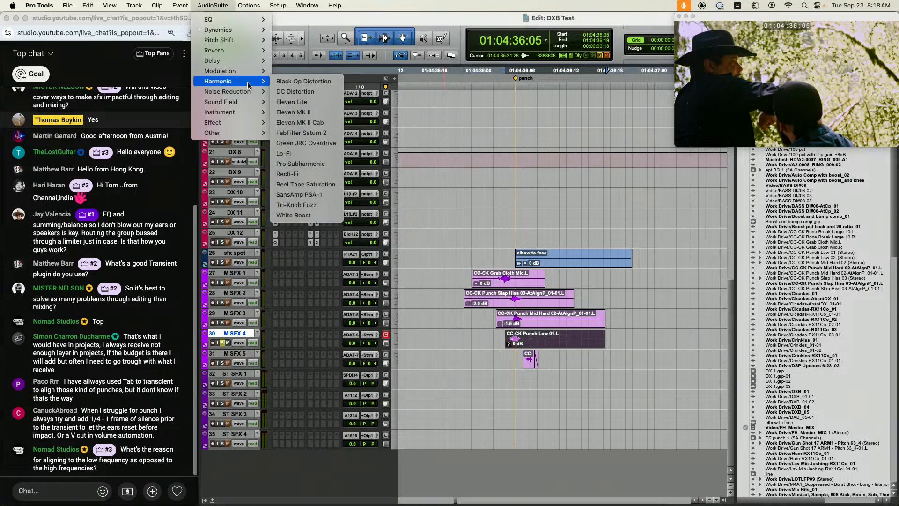
pyautogui.click(322, 164)
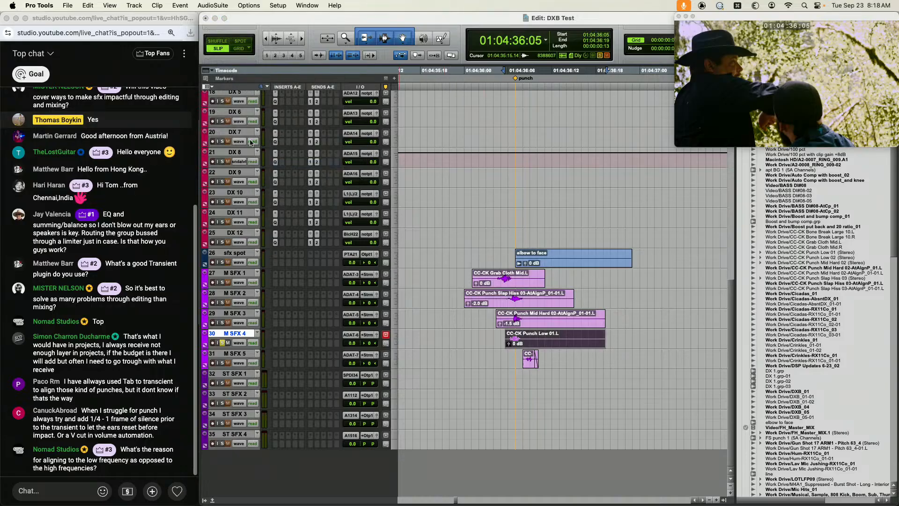
pyautogui.moveTo(372, 119); pyautogui.dragTo(423, 123)
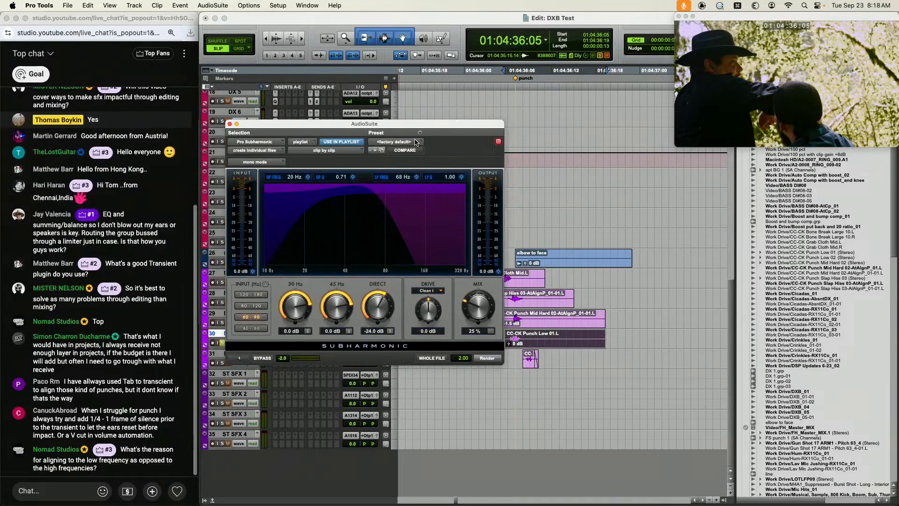
pyautogui.click(396, 145)
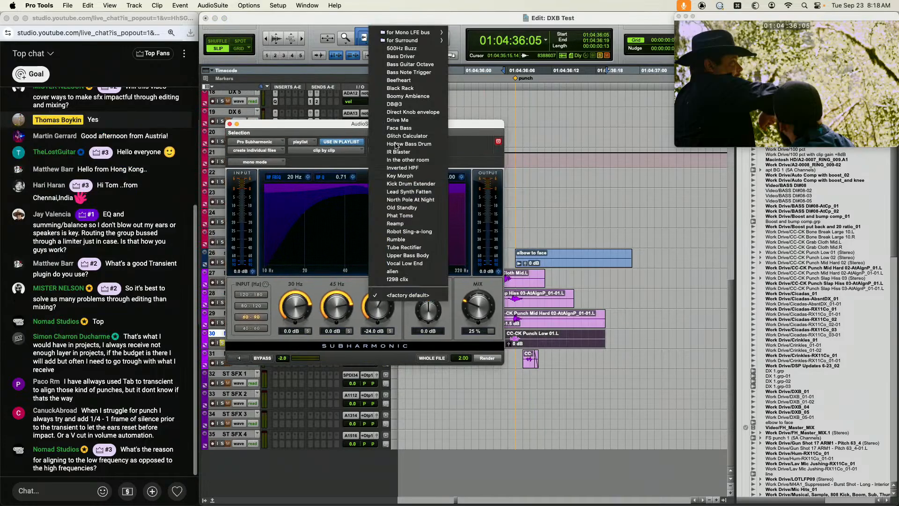
pyautogui.click(471, 138)
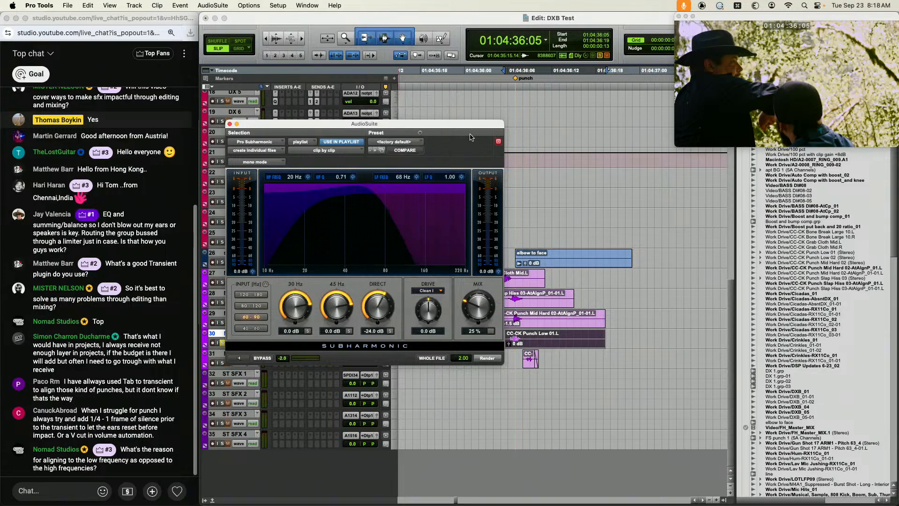
# Preview Pro Subharmonic, set its input range to 80–120 Hz, 40 Hz to -18.6 dB, 60 Hz to -18.0 dB and mix to 26%
pyautogui.click(237, 359)
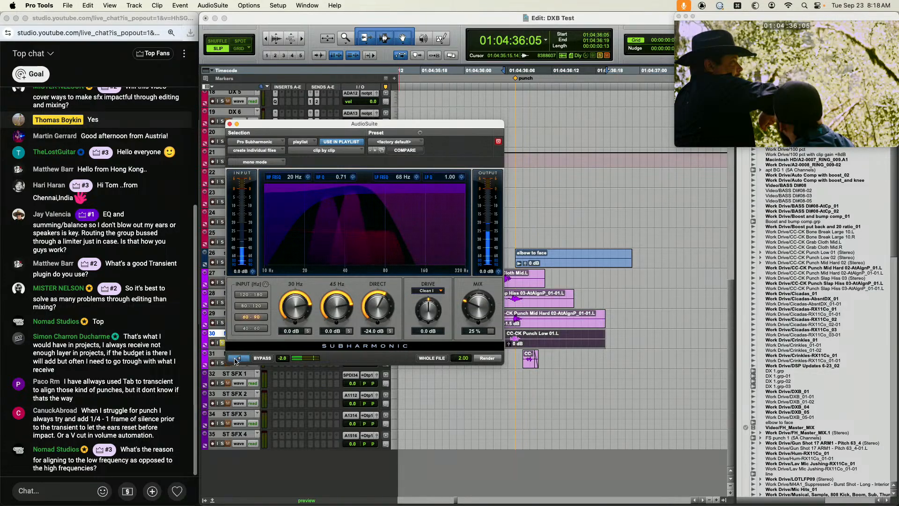
pyautogui.moveTo(295, 305); pyautogui.dragTo(337, 323)
pyautogui.click(257, 305)
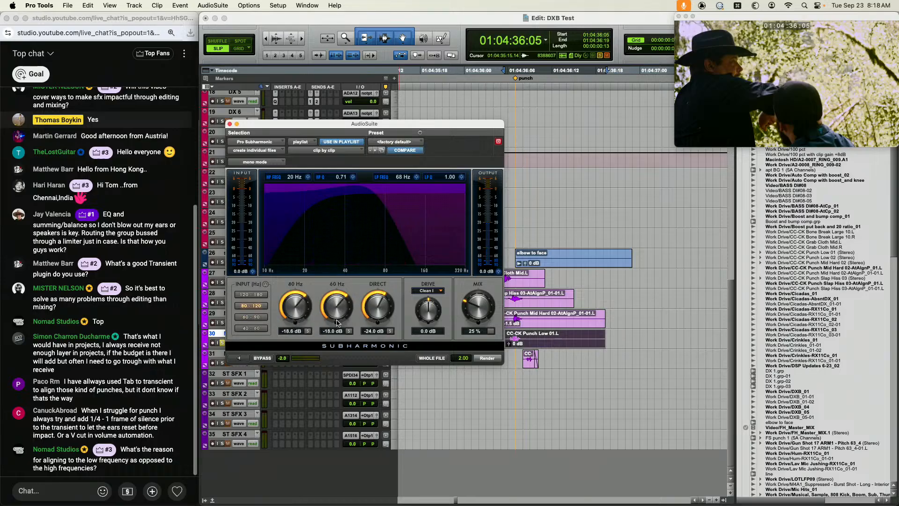
pyautogui.moveTo(480, 312); pyautogui.dragTo(479, 315)
# Render Pro Subharmonic onto the Punch Low 01 clip for a test listen and undo the render after playback
pyautogui.click(488, 358)
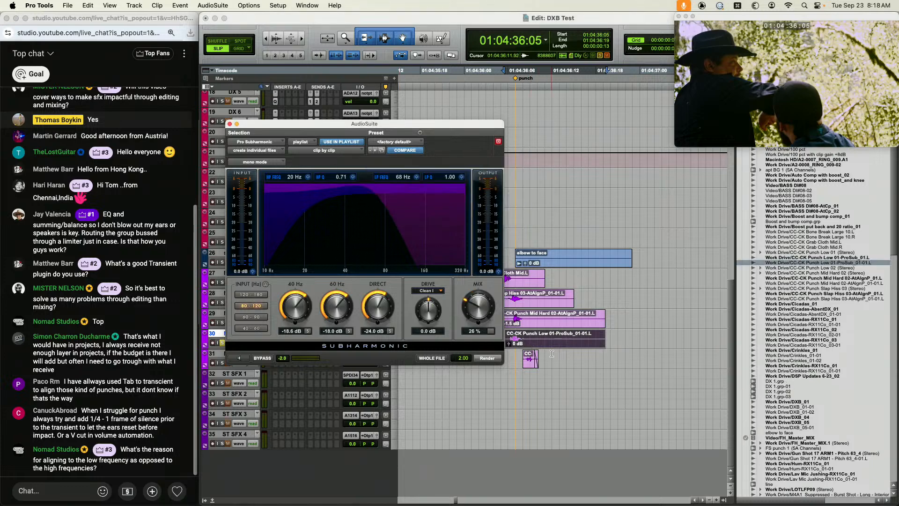
pyautogui.click(564, 336)
pyautogui.press('space')
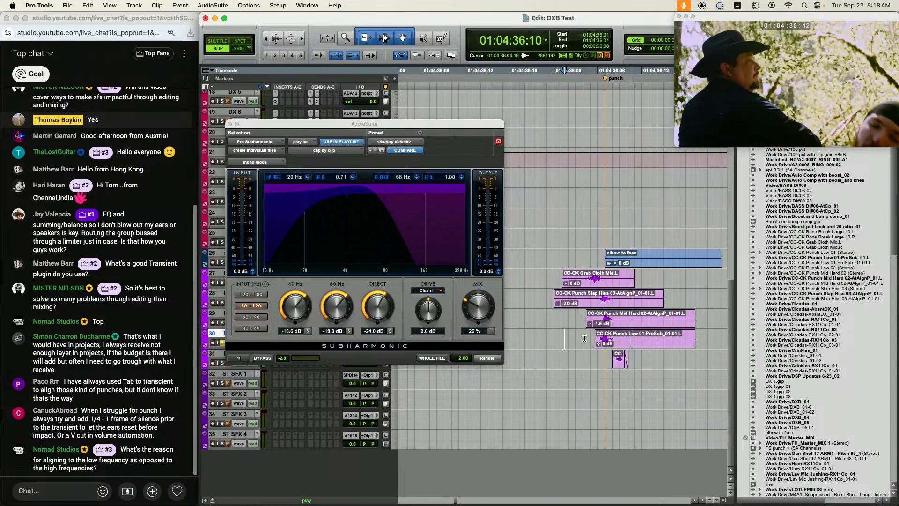
pyautogui.press('space')
pyautogui.press('super+z')
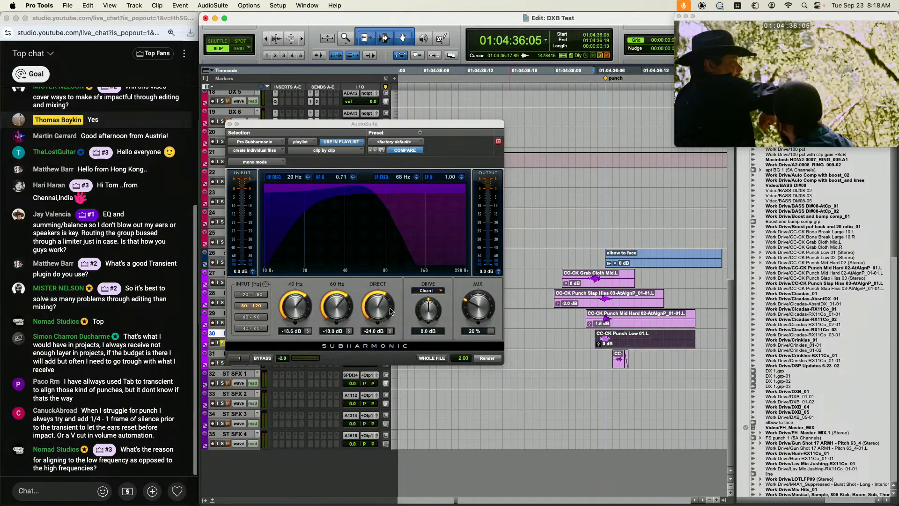
# Raise the 40 Hz level to -7.5 dB and the 60 Hz level to +2.7 dB, then render and audition the low punch
pyautogui.moveTo(293, 306); pyautogui.dragTo(294, 293)
pyautogui.moveTo(346, 313); pyautogui.dragTo(345, 287)
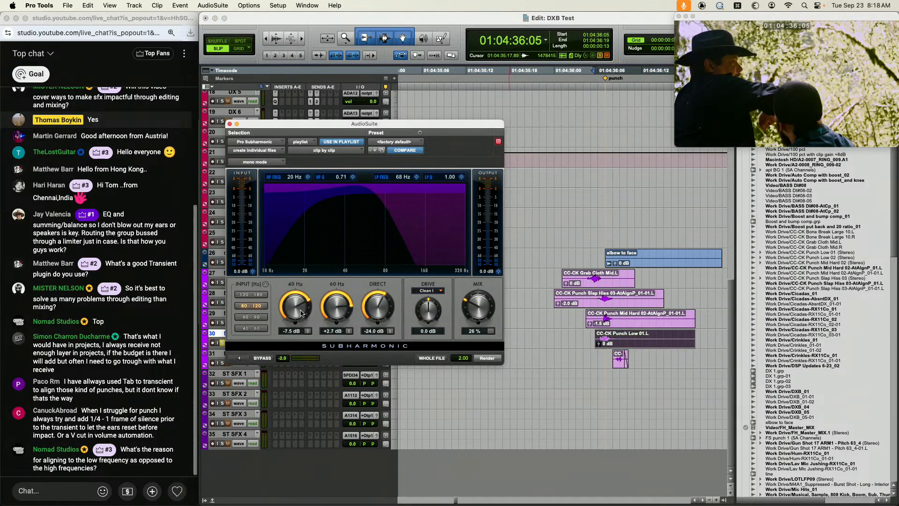
pyautogui.click(488, 358)
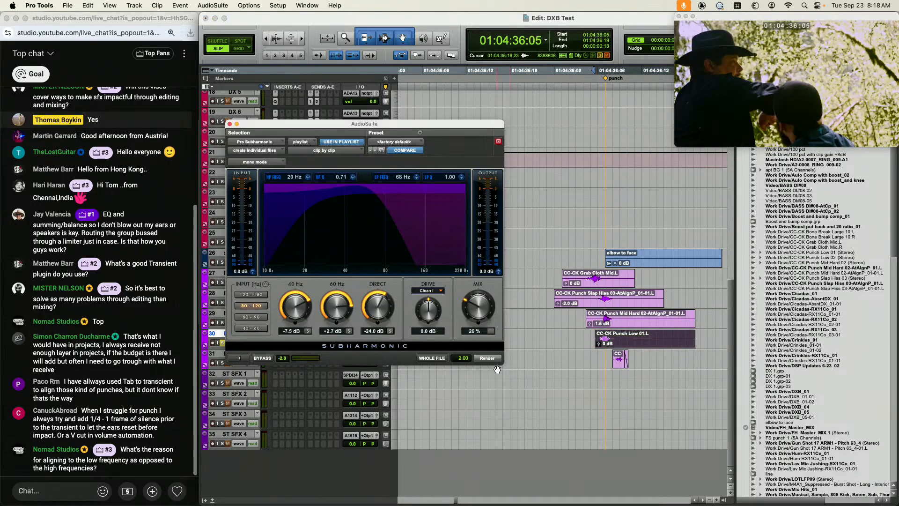
pyautogui.click(569, 337)
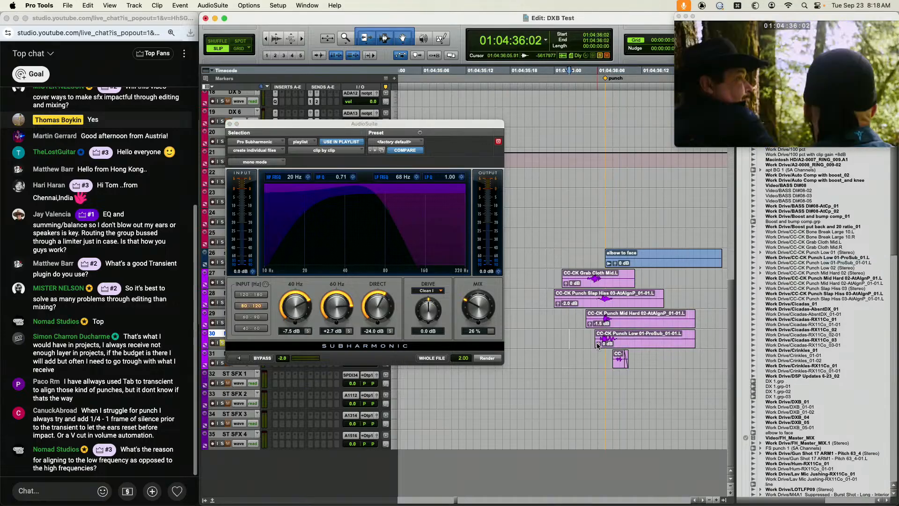
# Render the subharmonic low punch clip through FabFilter Pro-L 2 with its "action" preset and close the plug-in window
pyautogui.click(612, 345)
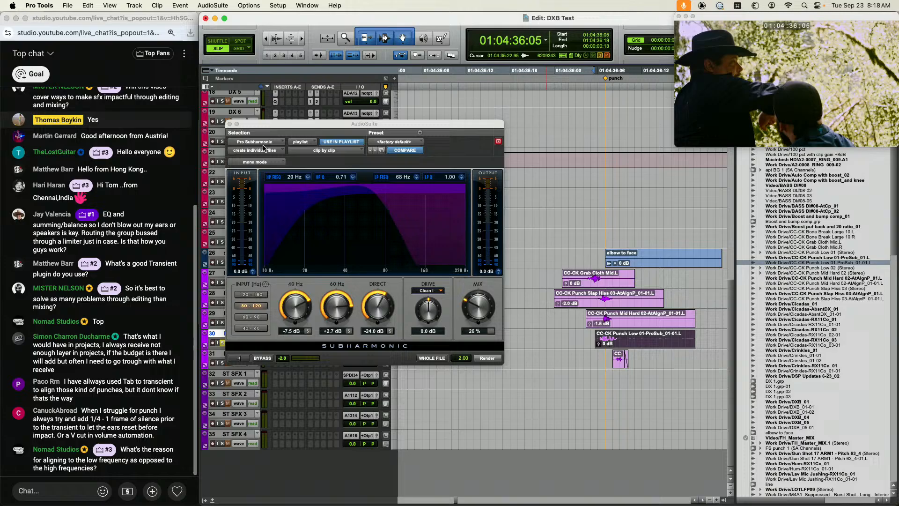
pyautogui.click(262, 143)
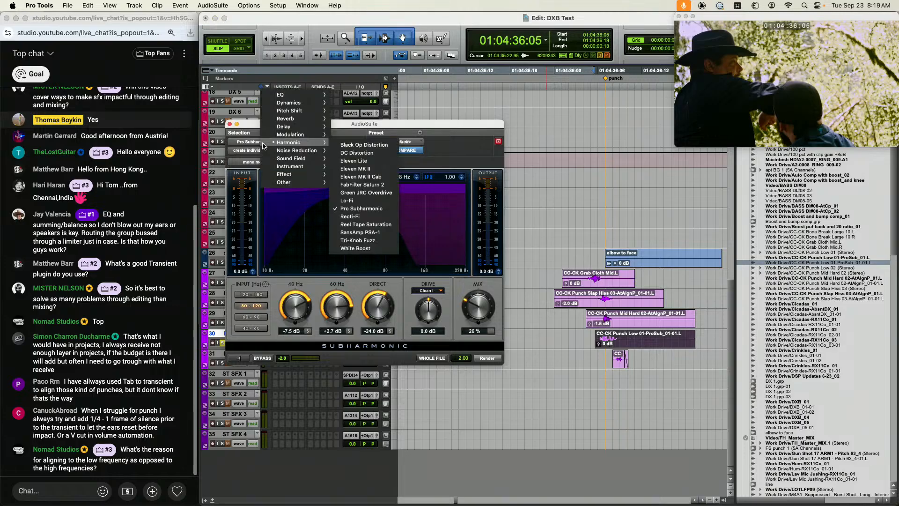
pyautogui.moveTo(297, 101)
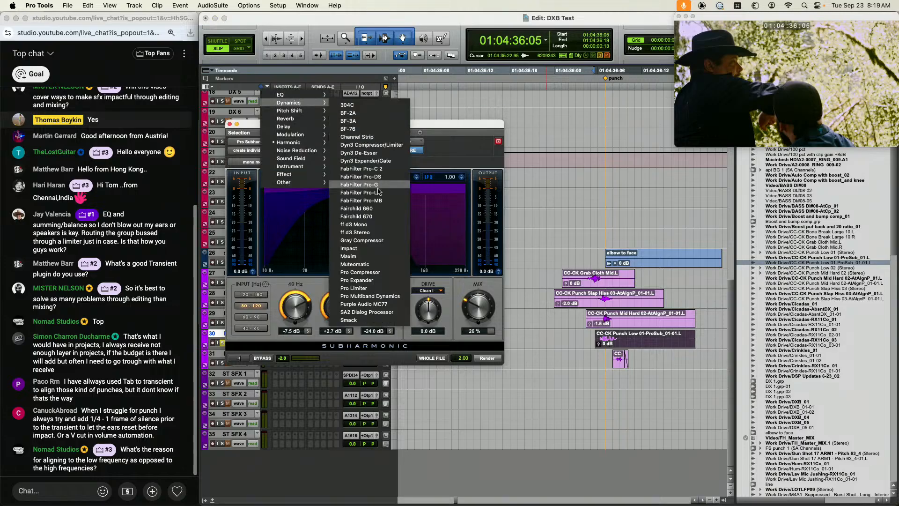
pyautogui.click(361, 188)
pyautogui.click(413, 146)
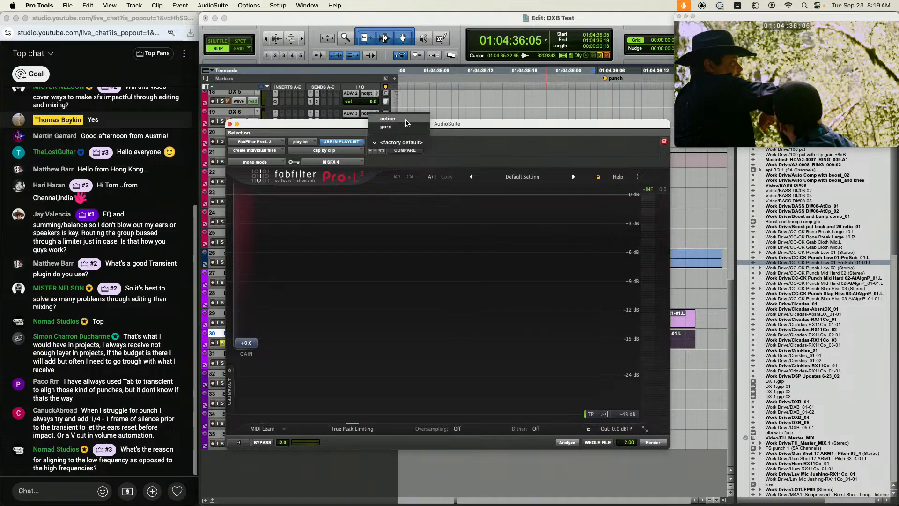
pyautogui.click(407, 123)
pyautogui.click(652, 442)
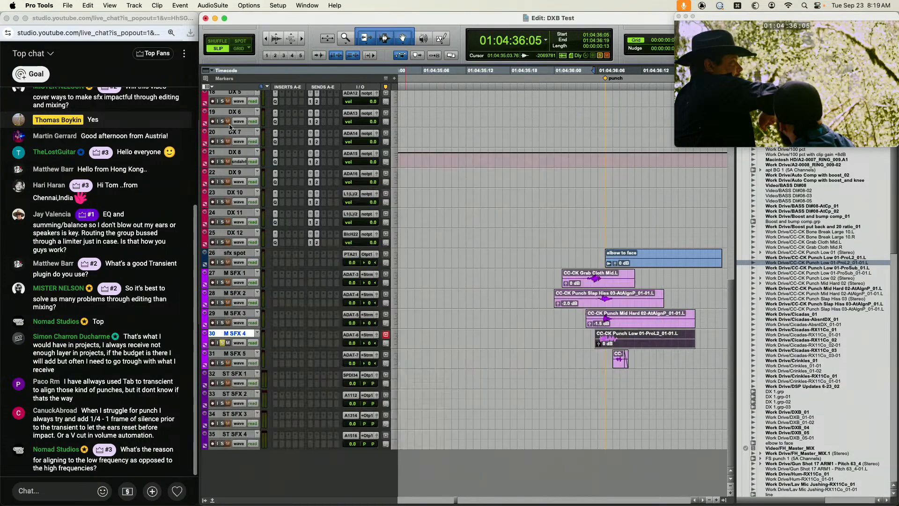
pyautogui.click(230, 124)
# Play the processed low punch soloed, then unsolo M SFX 4 and audition the hit with all layers
pyautogui.click(511, 332)
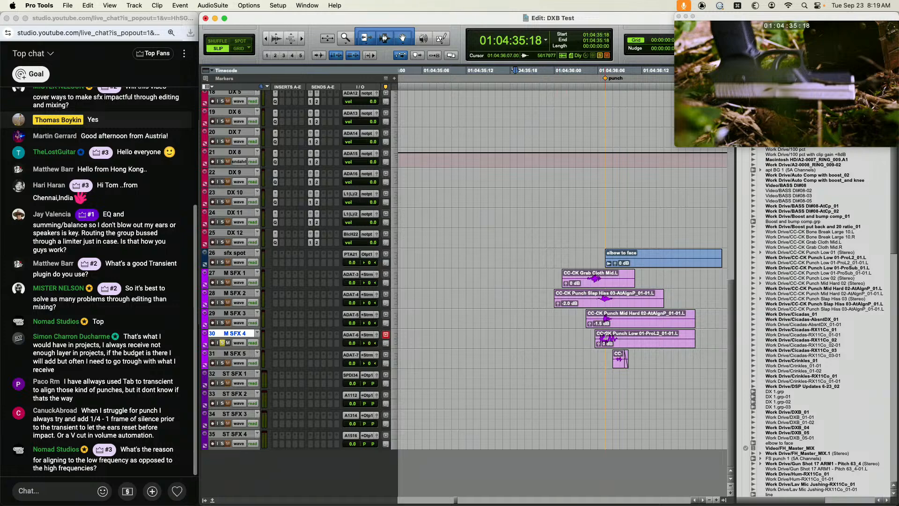
pyautogui.press('space')
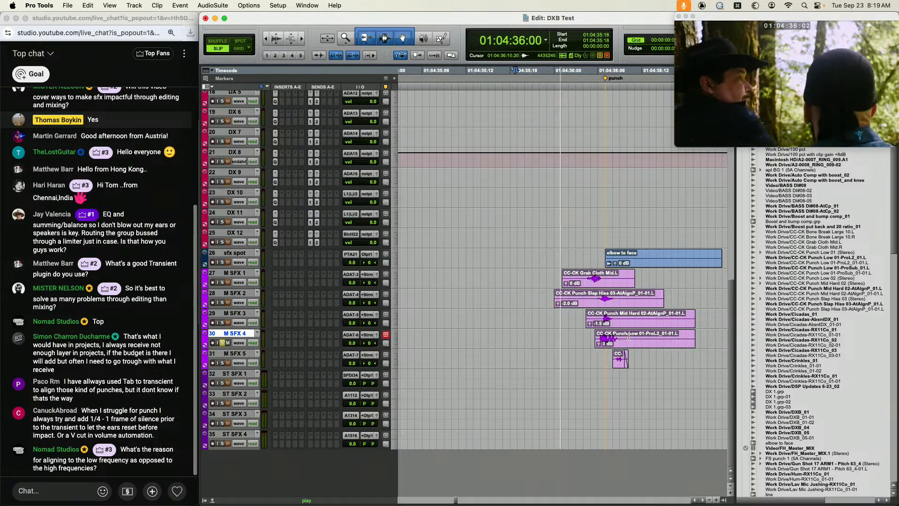
pyautogui.click(461, 332)
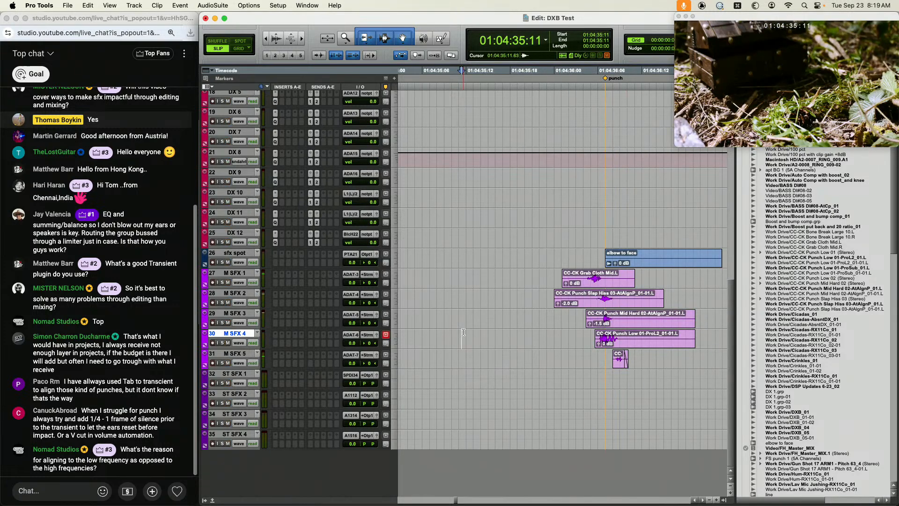
pyautogui.press('space')
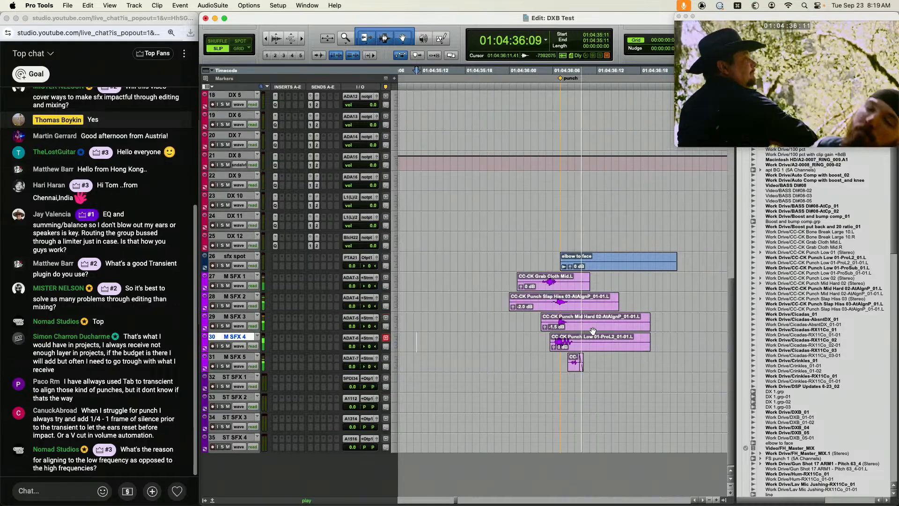
pyautogui.press('space')
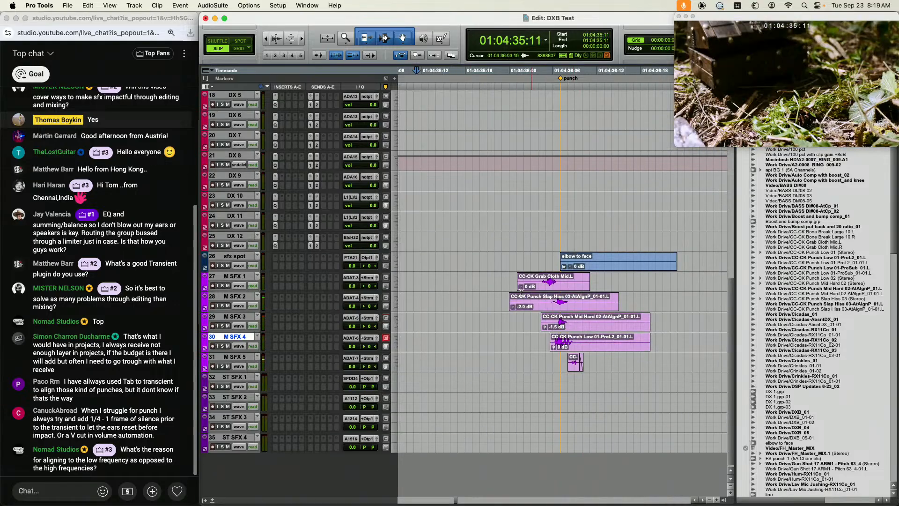
pyautogui.click(472, 296)
pyautogui.press('super+bracketleft')
pyautogui.hscroll(3, 497, 292)
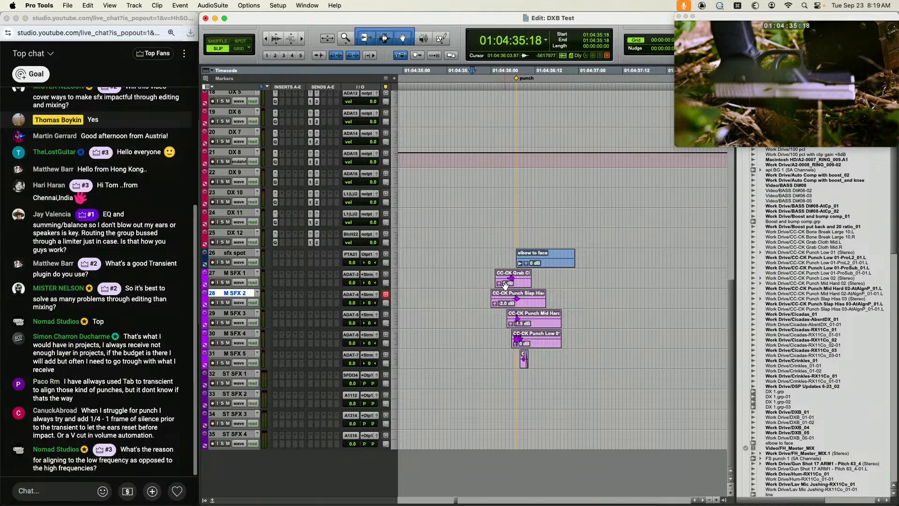
pyautogui.click(479, 275)
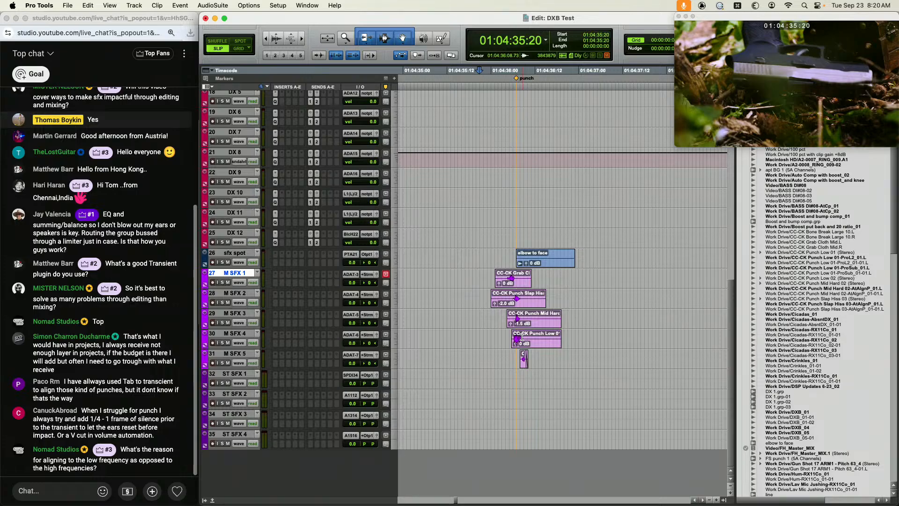
pyautogui.click(214, 5)
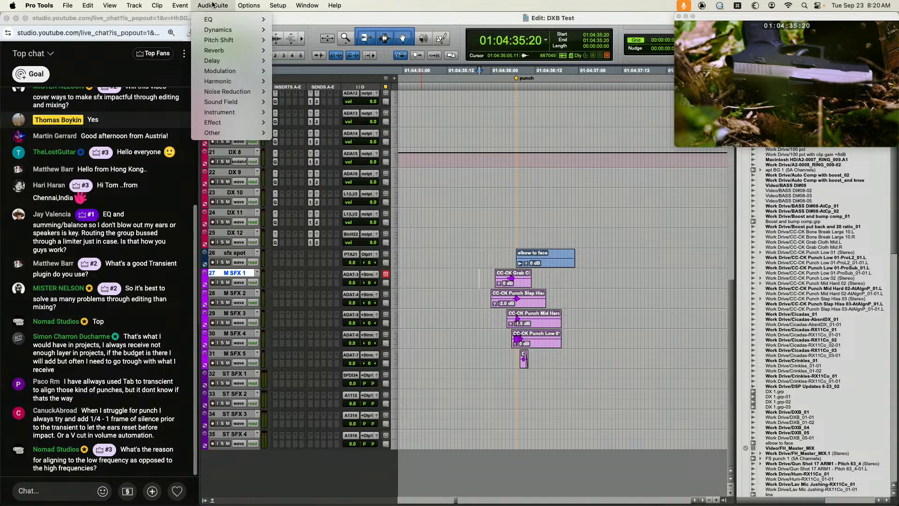
pyautogui.moveTo(249, 82)
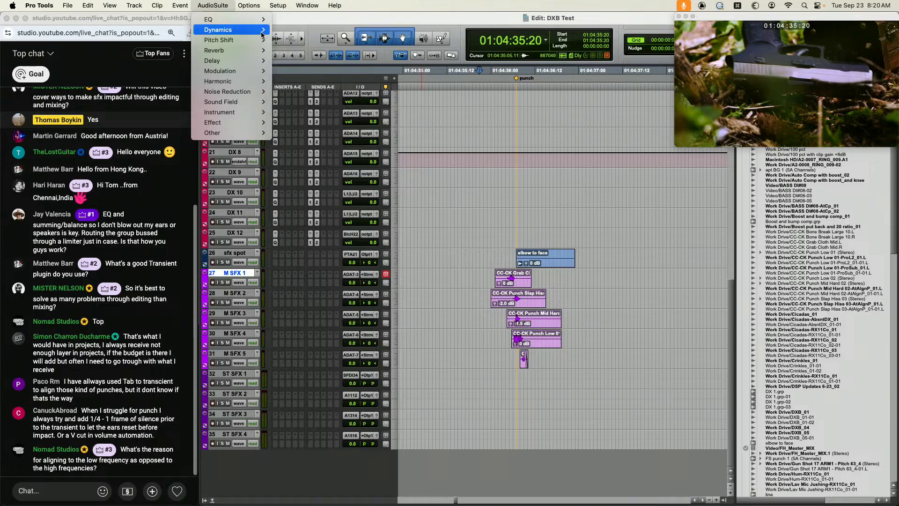
pyautogui.moveTo(253, 30)
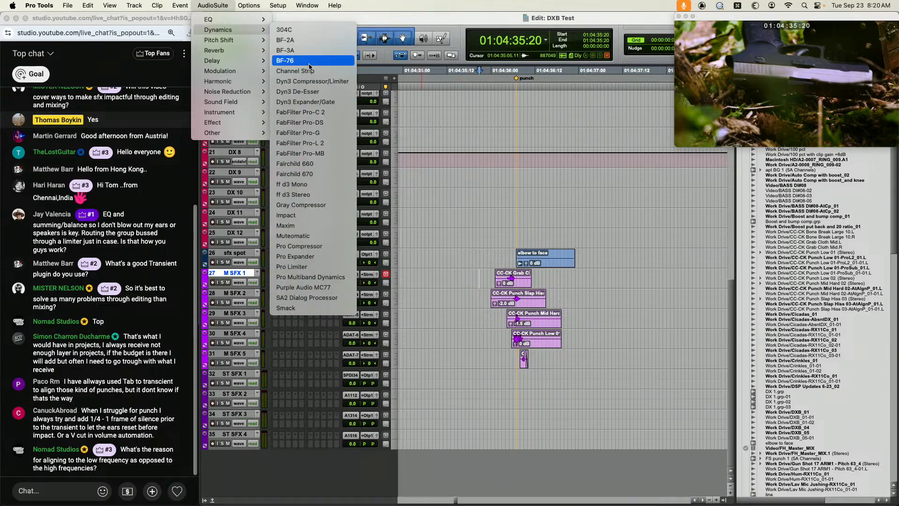
pyautogui.click(447, 16)
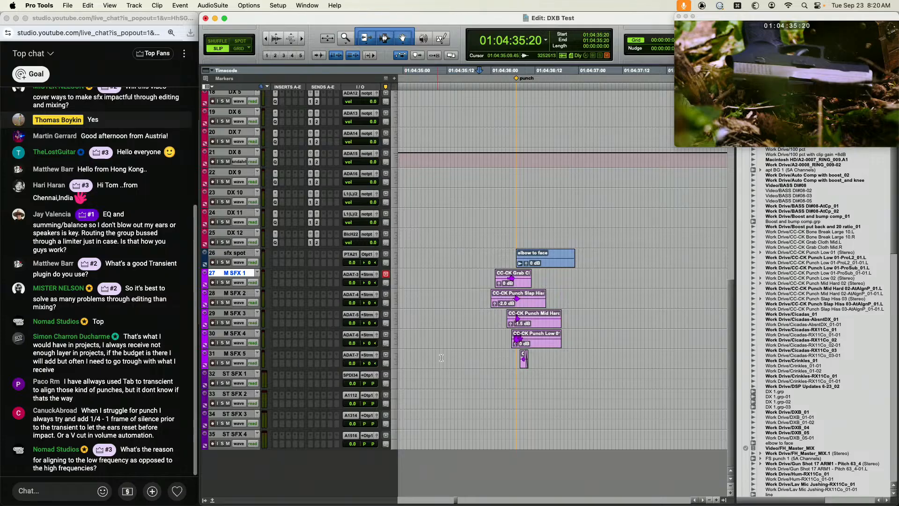
# Examine how the waveforms of all layers line up around the punch marker, selecting the slap clip's section just before it
pyautogui.click(516, 293)
pyautogui.press('super+bracketright')
pyautogui.press('super+bracketright')
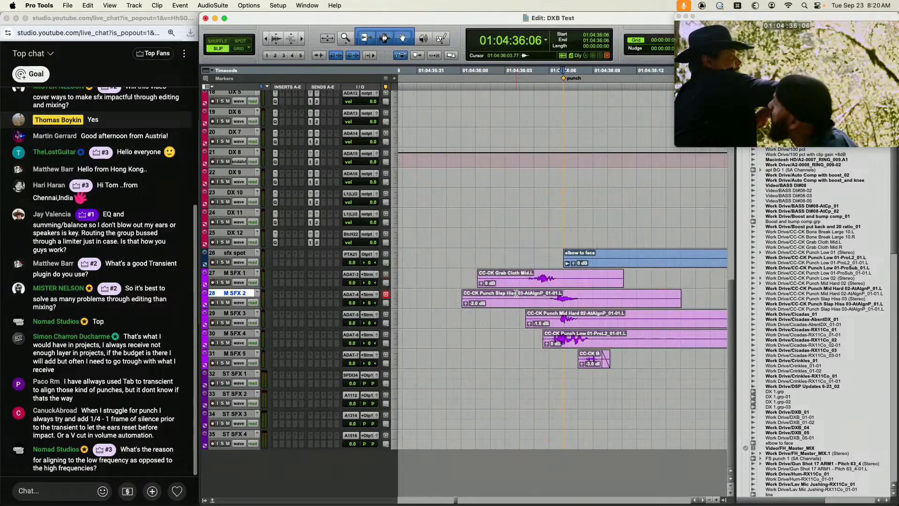
pyautogui.press('super+bracketright')
pyautogui.press('super+bracketright')
pyautogui.press('super+bracketright')
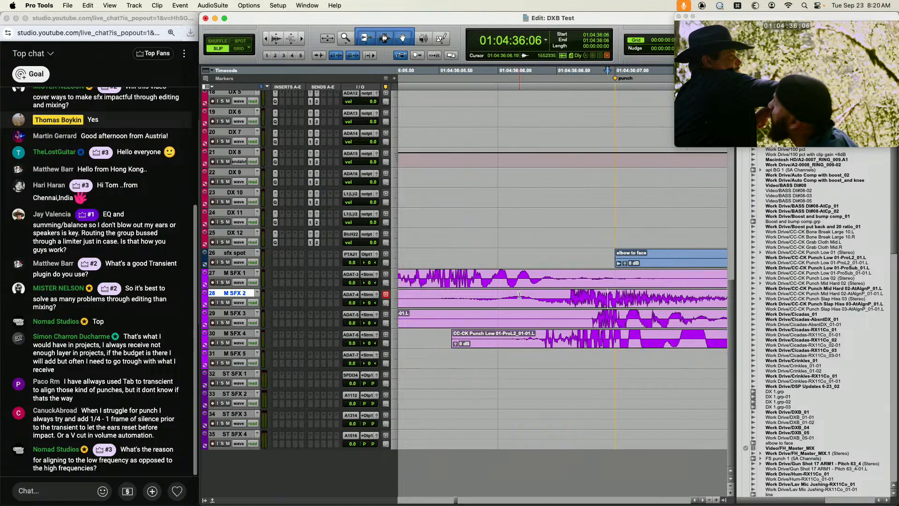
pyautogui.press('super+bracketleft')
pyautogui.hscroll(2, 572, 295)
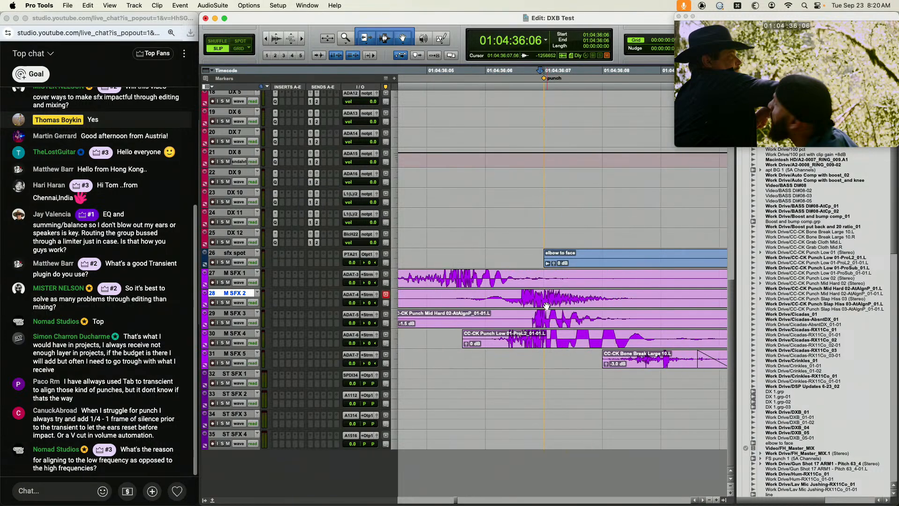
pyautogui.press('alt+super+bracketleft')
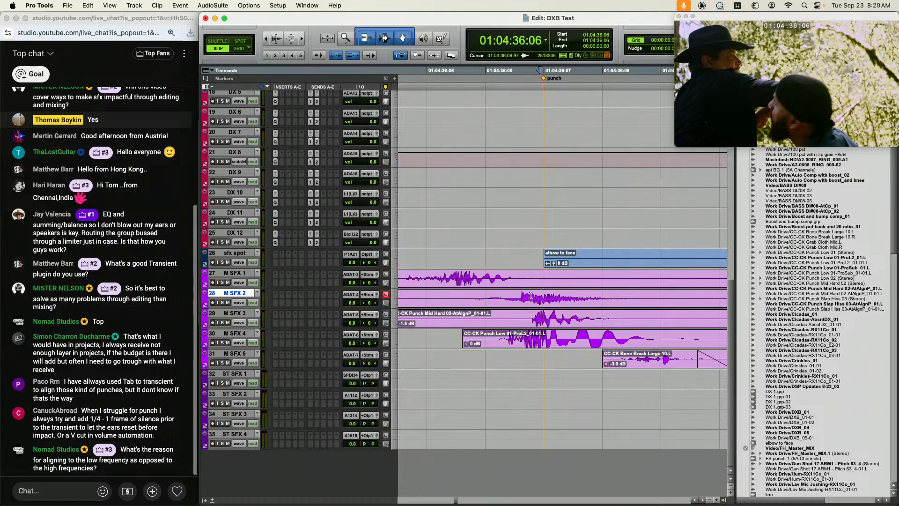
pyautogui.moveTo(543, 296); pyautogui.dragTo(503, 296)
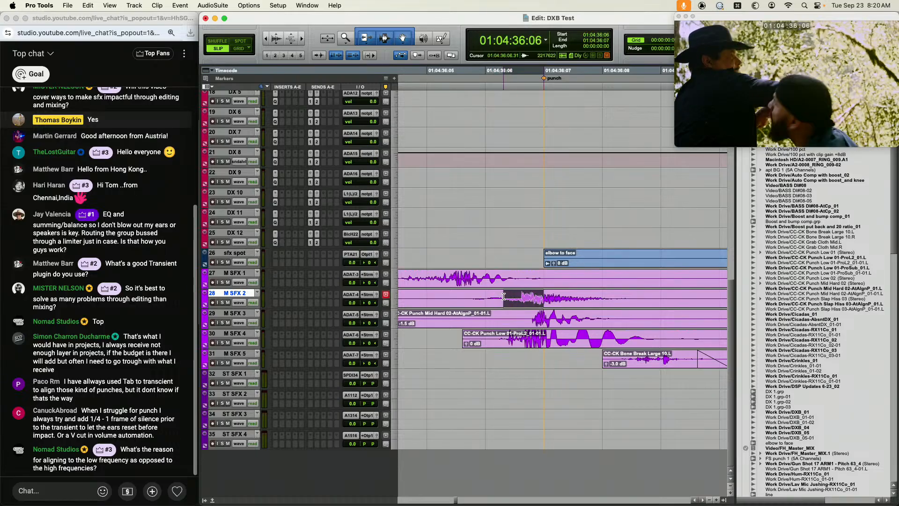
# Select tracks M SFX 1 through ST SFX 4 and increase their track height
pyautogui.click(240, 273)
pyautogui.keyDown('shift'); pyautogui.click(241, 438); pyautogui.keyUp('shift')
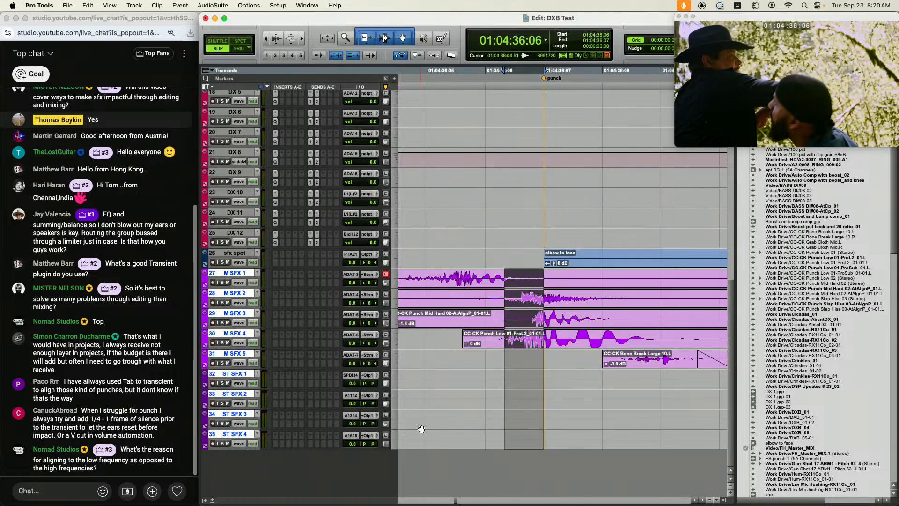
pyautogui.click(393, 388)
pyautogui.click(410, 411)
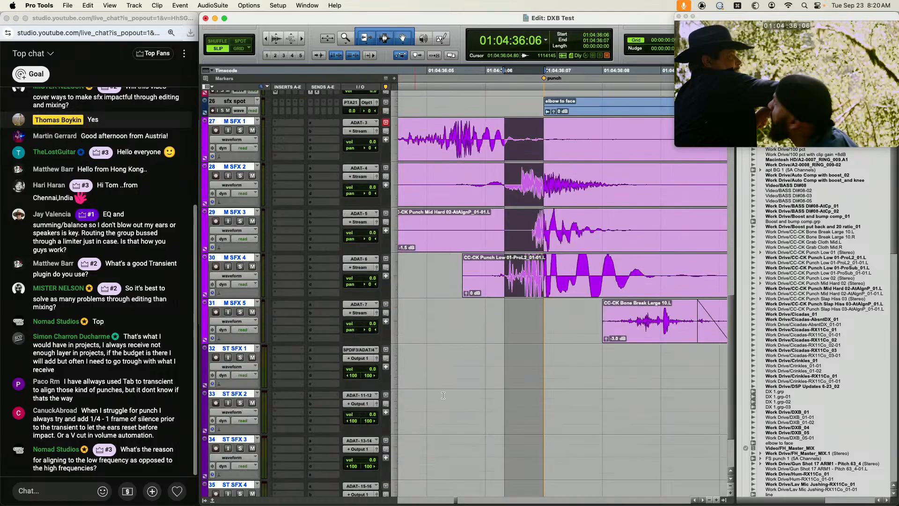
# Examine the attacks of the slap clip on M SFX 2 and the low punch clip on M SFX 4
pyautogui.click(530, 231)
pyautogui.press('r')
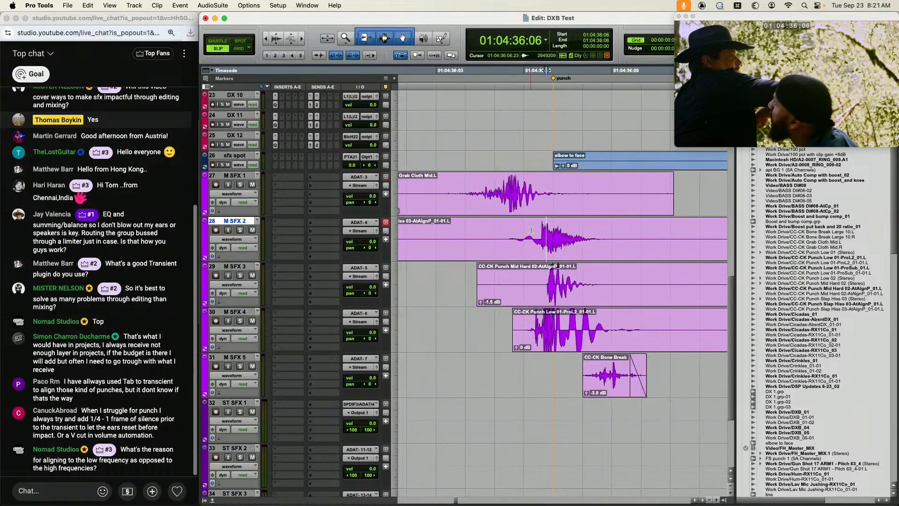
pyautogui.moveTo(553, 232)
pyautogui.mouseDown()
pyautogui.moveTo(501, 232)
pyautogui.moveTo(539, 243)
pyautogui.mouseUp()
pyautogui.click(543, 322)
pyautogui.press('t')
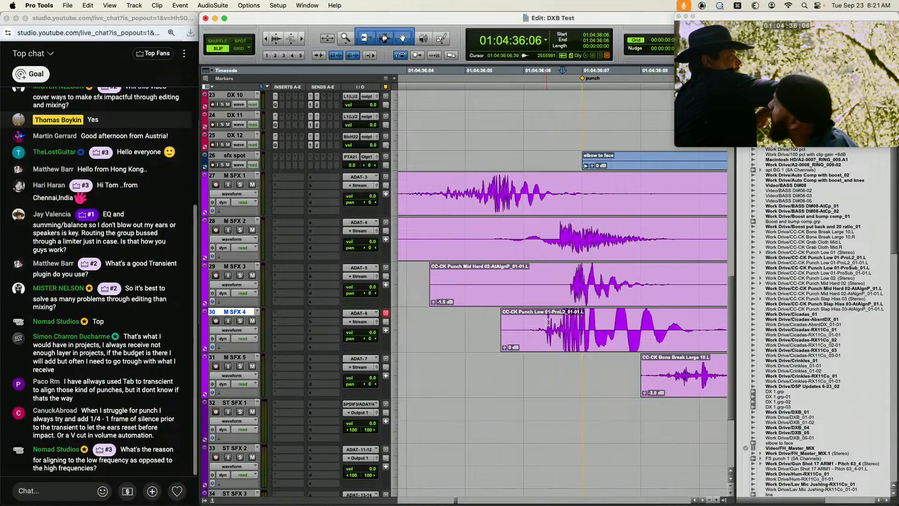
pyautogui.press('t')
pyautogui.moveTo(566, 321); pyautogui.dragTo(524, 318)
pyautogui.click(534, 320)
pyautogui.press('r')
# Enable Tab to Transients and tab forward from inside the low punch clip on M SFX 4
pyautogui.click(319, 56)
pyautogui.press('Tab')
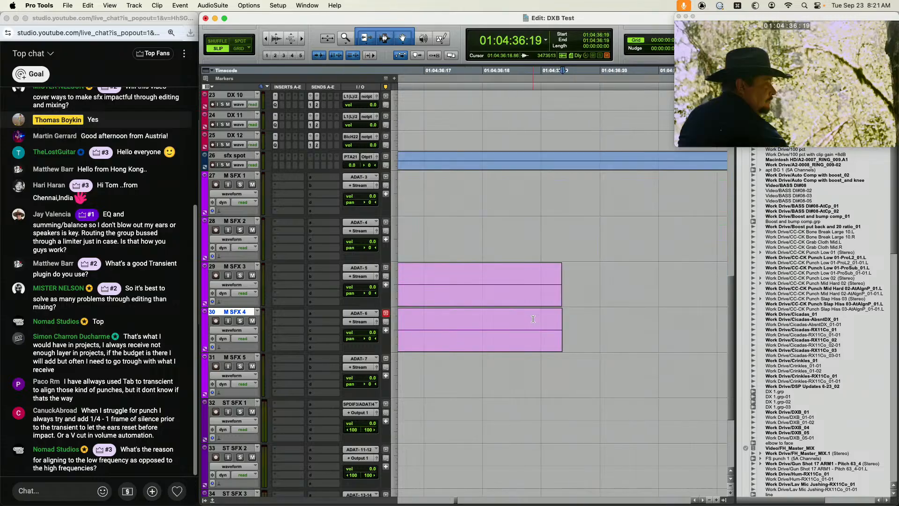
pyautogui.press('r')
pyautogui.press('r')
pyautogui.press('r')
pyautogui.press('r')
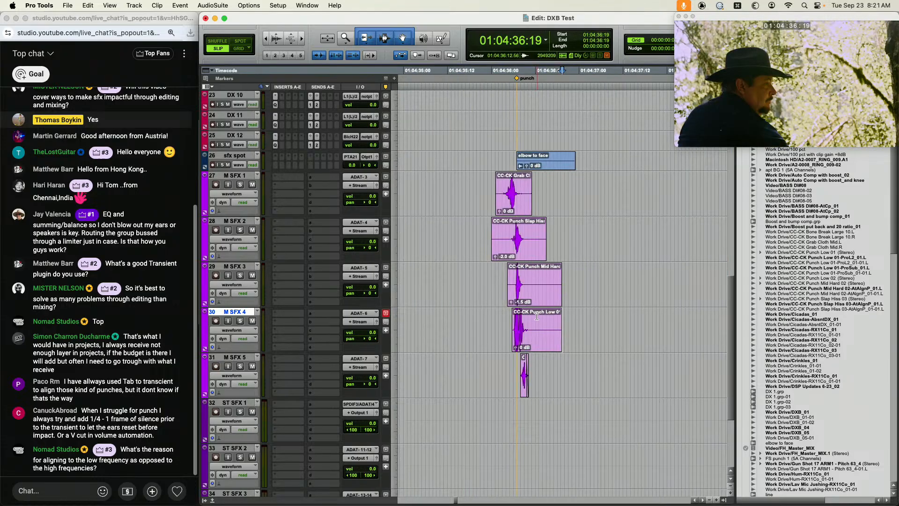
# Place the cursor ahead of the low punch clip and tab through its start and first transient to its end
pyautogui.click(522, 314)
pyautogui.press('t')
pyautogui.press('t')
pyautogui.press('t')
pyautogui.press('t')
pyautogui.hscroll(-2, 420, 331)
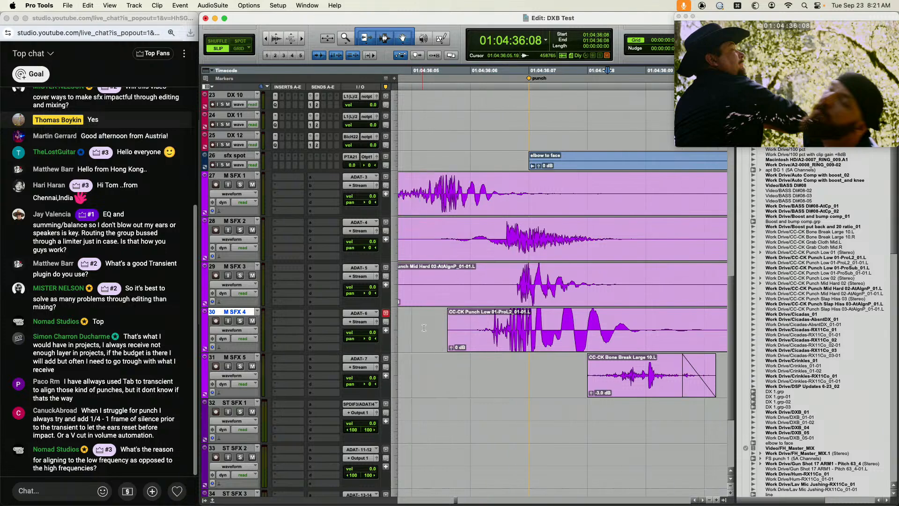
pyautogui.click(429, 330)
pyautogui.press('Tab')
pyautogui.press('Tab')
pyautogui.press('ctrl+alt+super+[')
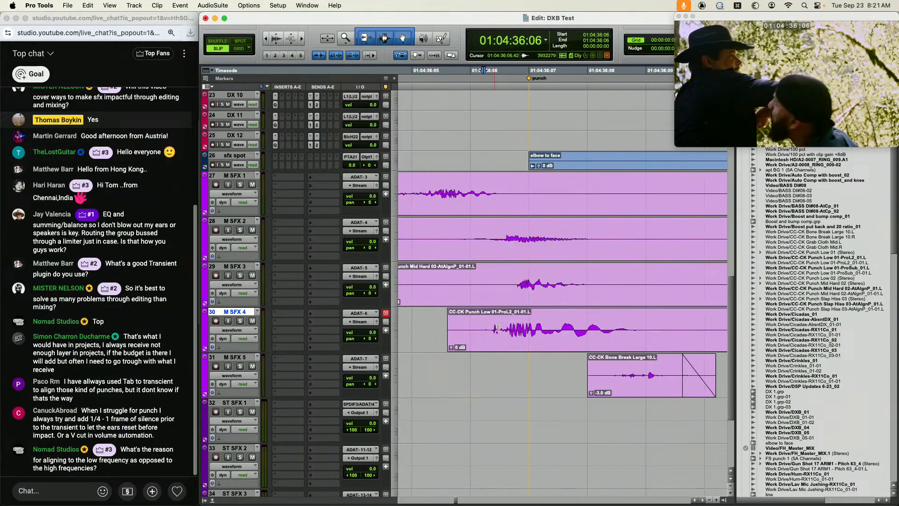
pyautogui.press('ctrl+alt+super+]')
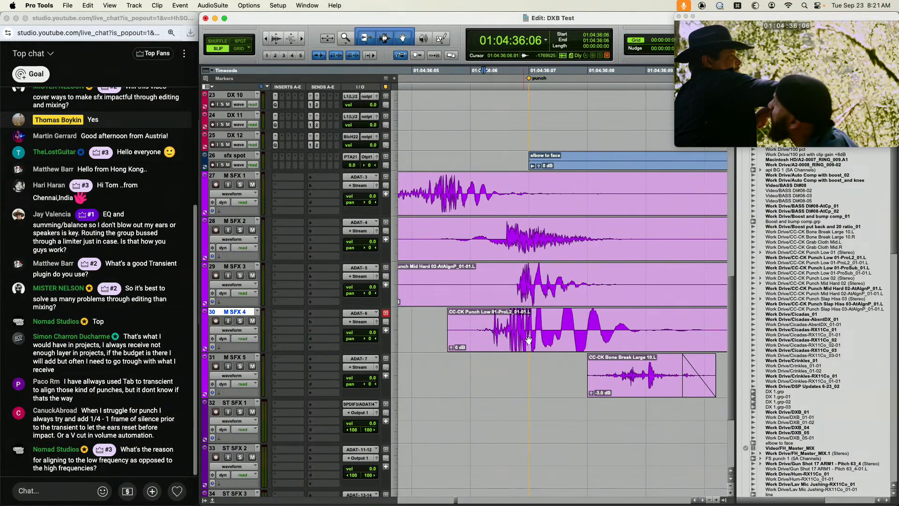
pyautogui.press('Tab')
# Compare the low punch's transient with the other layers' peaks at the punch marker, using a smaller waveform display
pyautogui.press('r')
pyautogui.press('r')
pyautogui.press('r')
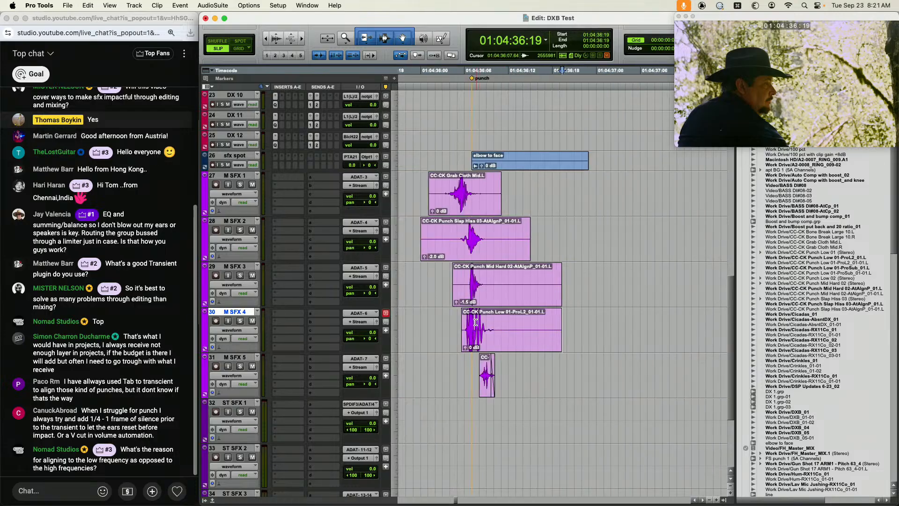
pyautogui.click(488, 321)
pyautogui.press('t')
pyautogui.press('t')
pyautogui.press('t')
pyautogui.press('ctrl+alt+super+[')
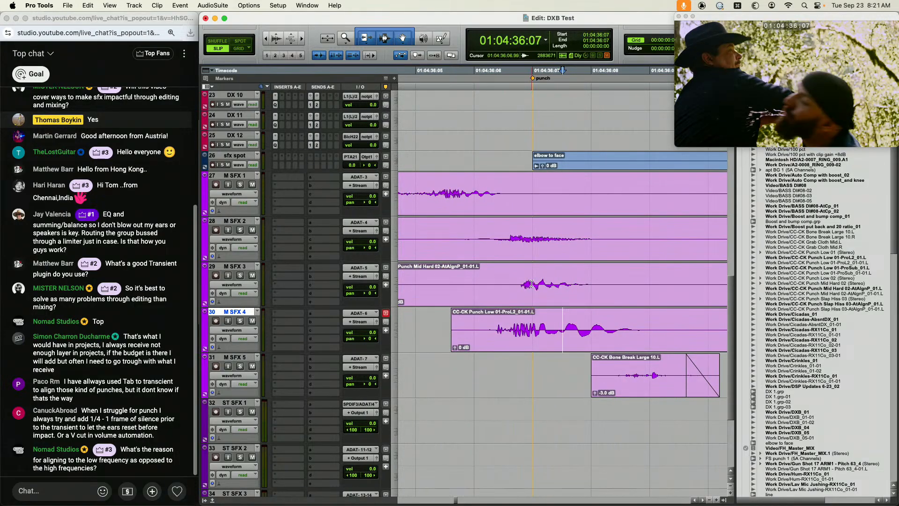
pyautogui.press('r')
pyautogui.press('r')
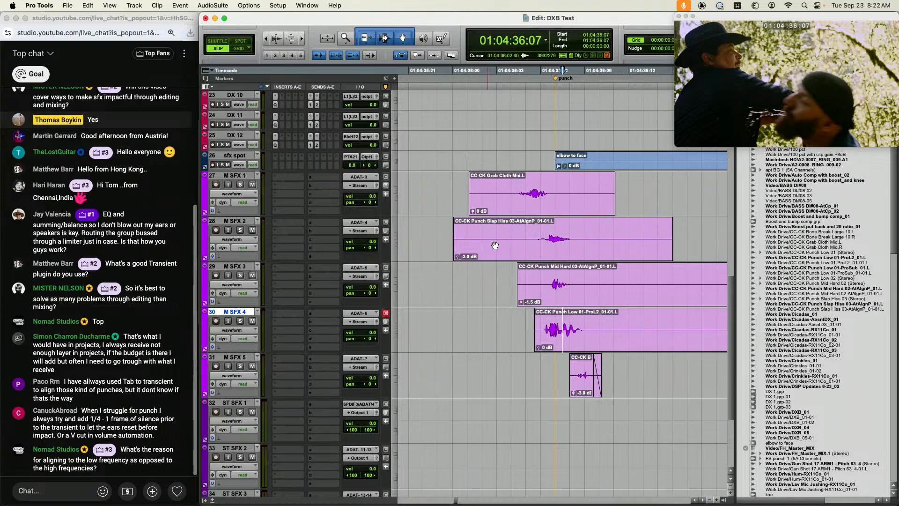
# Lower the clip gain of Punch Slap Hiss 03 to -6.0 dB and of Punch Mid Hard 02 to -4.0 dB
pyautogui.click(547, 231)
pyautogui.press('r')
pyautogui.press('r')
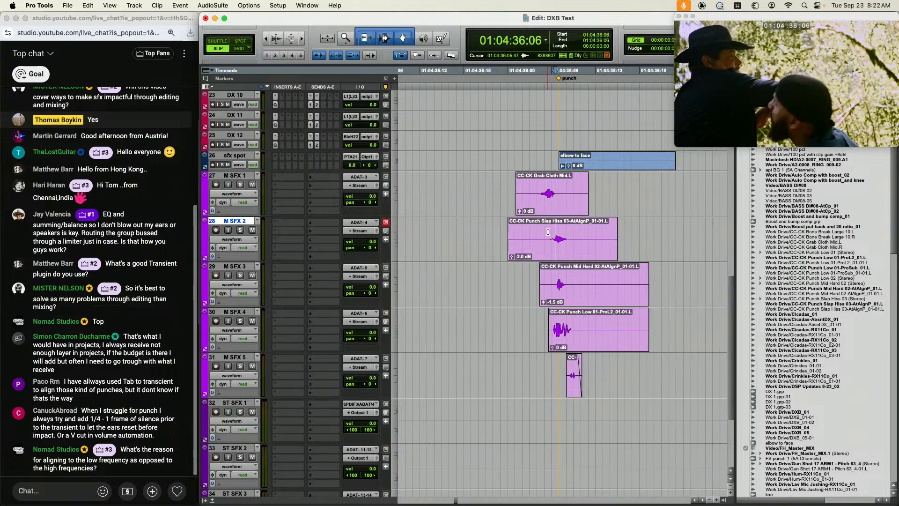
pyautogui.hscroll(3, 542, 232)
pyautogui.click(485, 233)
pyautogui.press('t')
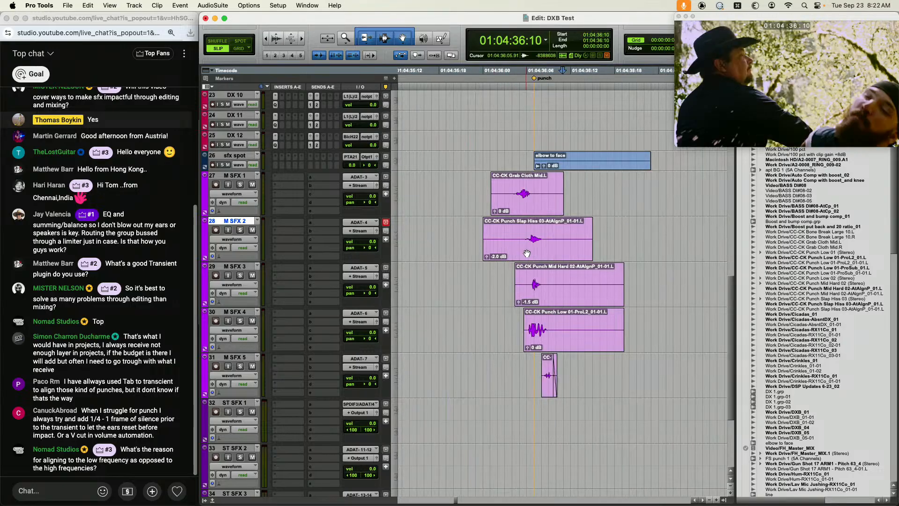
pyautogui.press('super+alt+]')
pyautogui.press('r')
pyautogui.click(545, 256)
pyautogui.keyDown('shift'); pyautogui.click(565, 292); pyautogui.keyUp('shift')
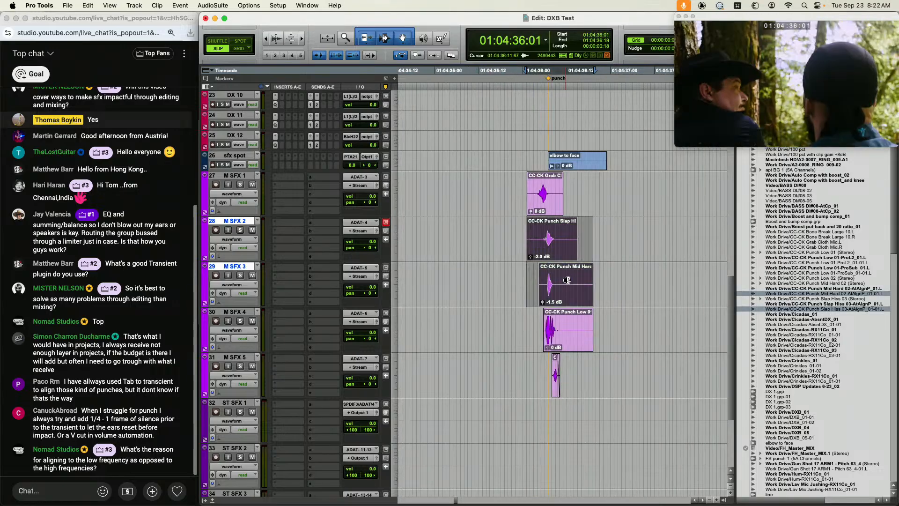
pyautogui.click(550, 244)
pyautogui.click(556, 254)
pyautogui.hotkey('ctrl', 'shift', 'Down')
pyautogui.hotkey('ctrl', 'shift', 'Down')
pyautogui.hotkey('ctrl', 'shift', 'Down')
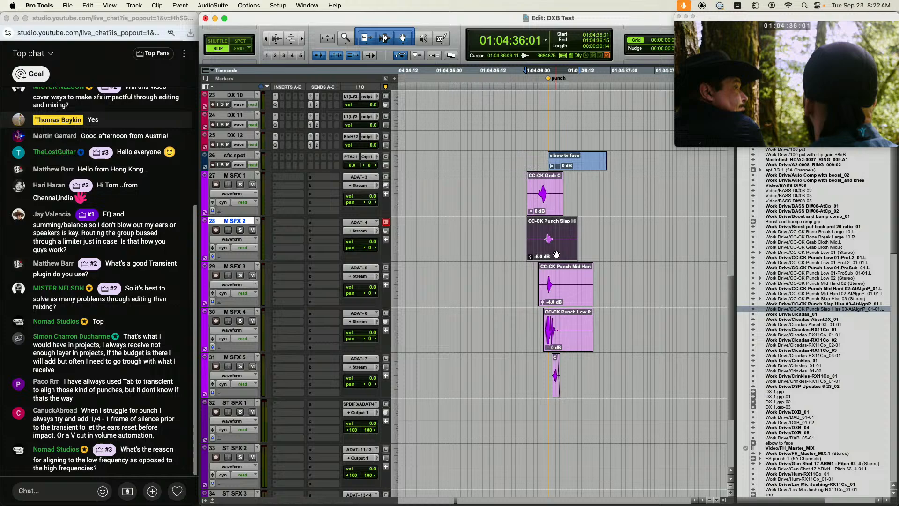
# Audition the rebalanced hit twice from just before the punch marker
pyautogui.click(498, 225)
pyautogui.press('space')
pyautogui.hscroll(2, 554, 230)
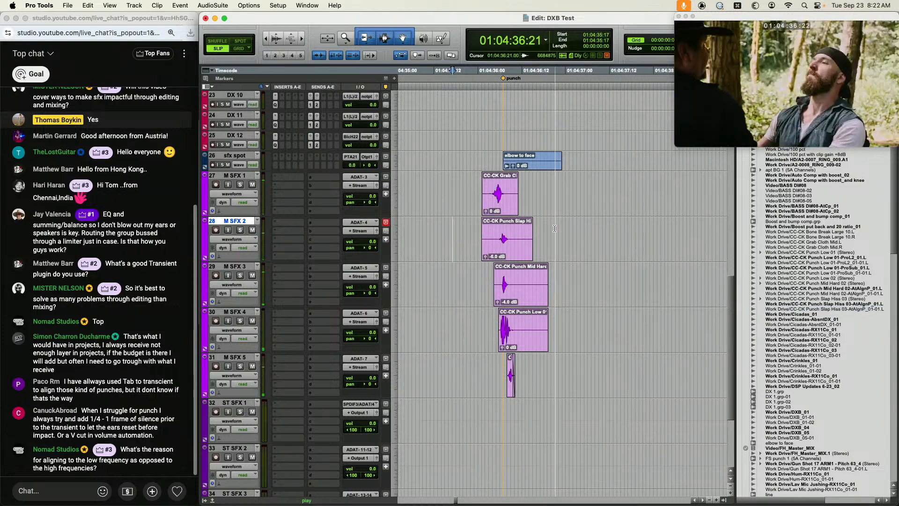
pyautogui.press('space')
pyautogui.click(449, 231)
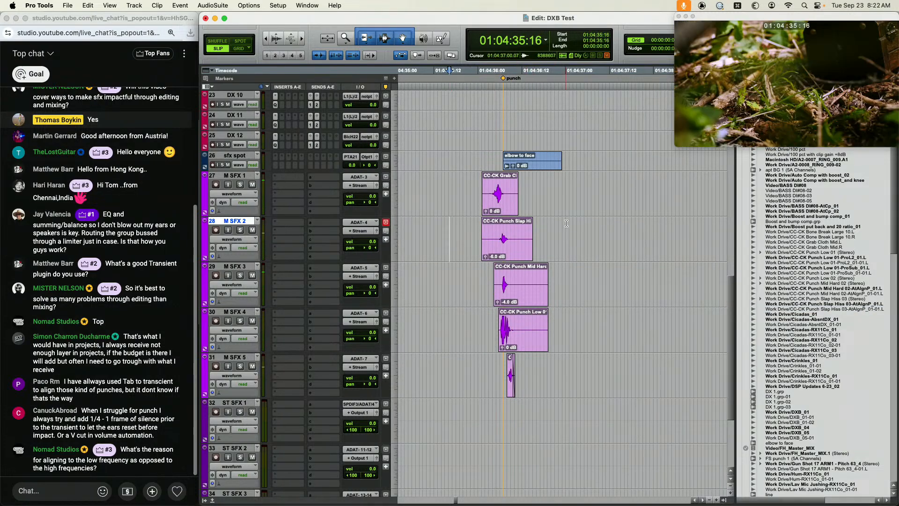
pyautogui.press('space')
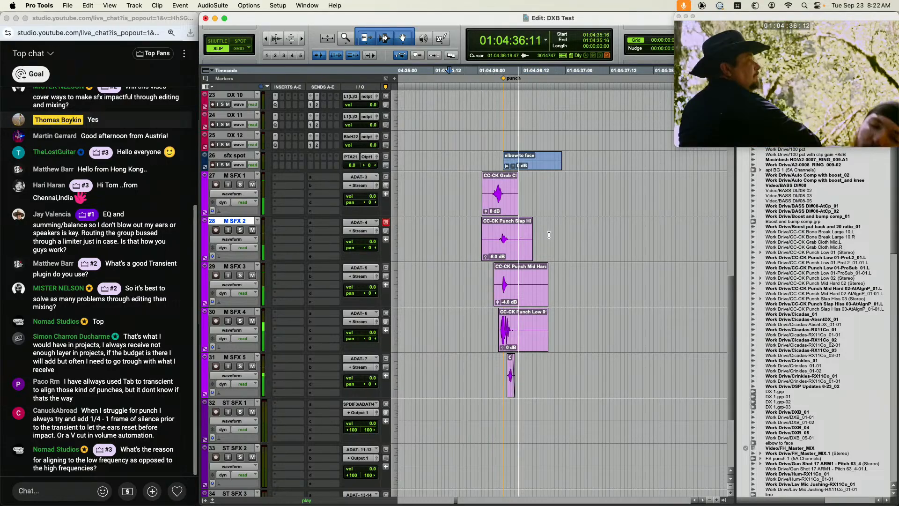
# Mute the slap clip on M SFX 2 and the mid punch clip on M SFX 3, and audition the hit without them
pyautogui.moveTo(452, 234); pyautogui.dragTo(582, 294)
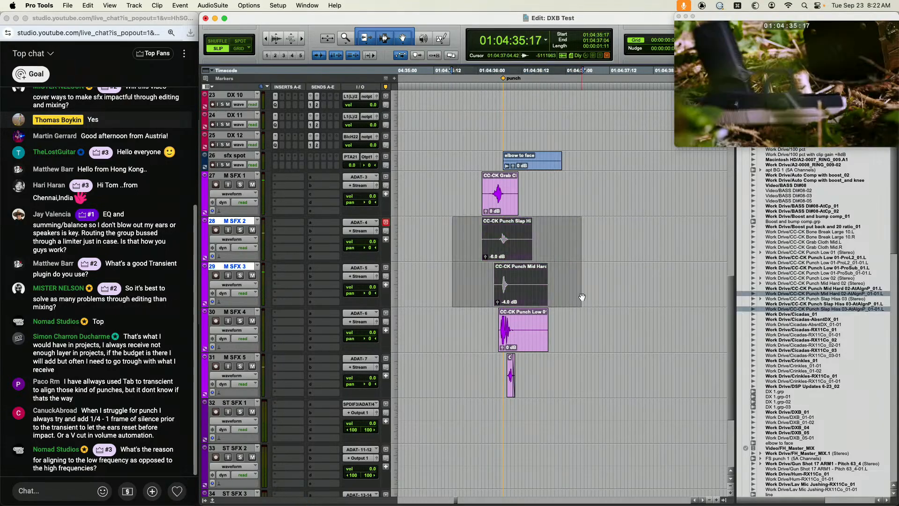
pyautogui.click(487, 230)
pyautogui.press('space')
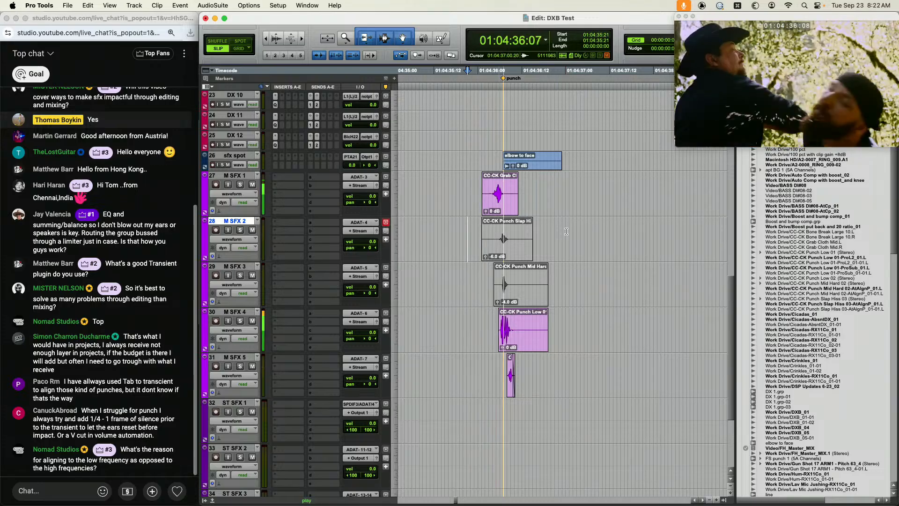
pyautogui.press('space')
pyautogui.moveTo(443, 234); pyautogui.dragTo(578, 279)
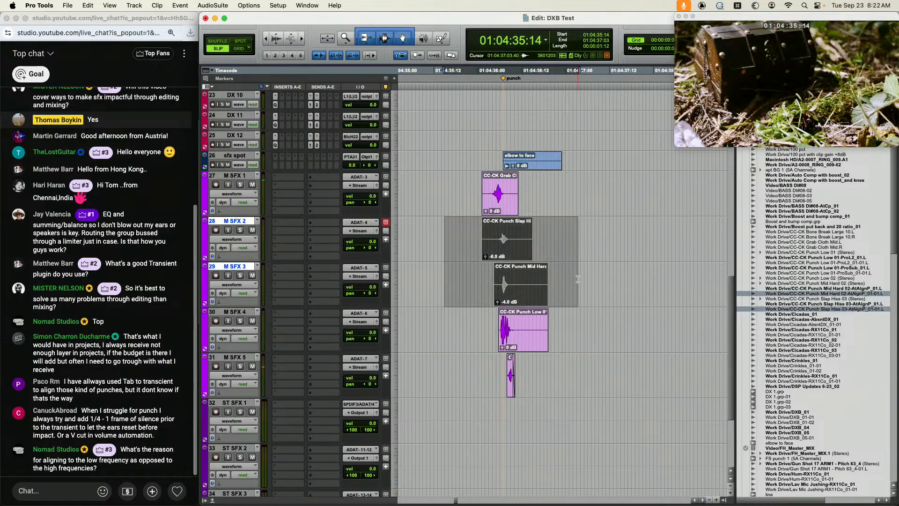
pyautogui.click(464, 233)
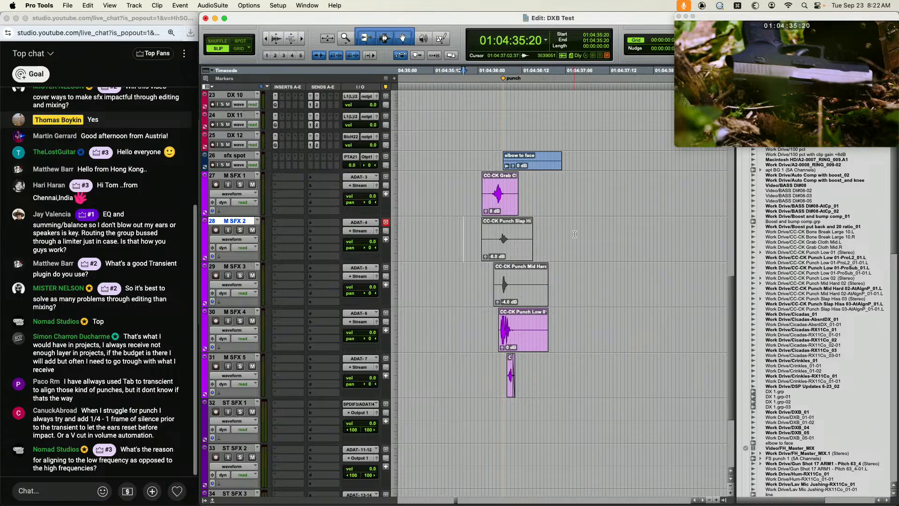
pyautogui.press('space')
# Unmute the slap and mid punch clips and audition the hit with all layers
pyautogui.keyDown('shift'); pyautogui.click(569, 278); pyautogui.keyUp('shift')
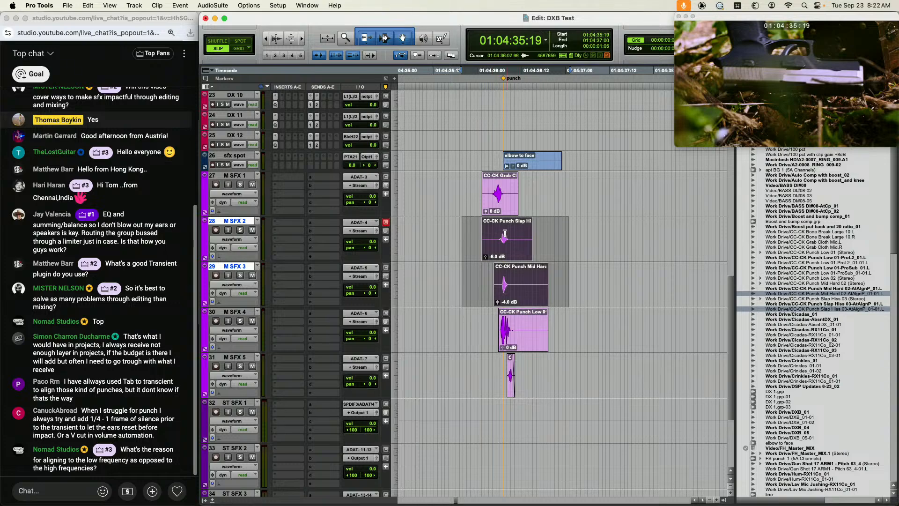
pyautogui.click(476, 234)
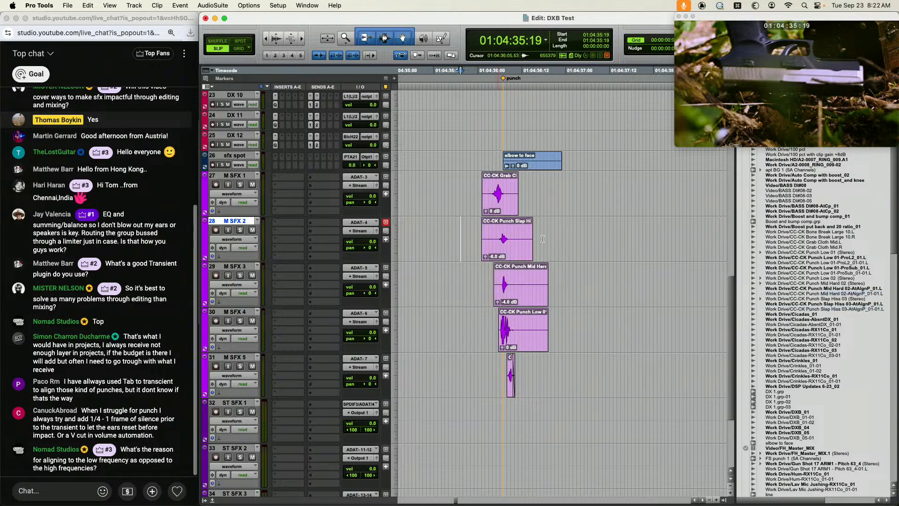
pyautogui.press('space')
pyautogui.press('space')
# Mute the low punch clip on M SFX 4 and audition the hit without it
pyautogui.click(533, 341)
pyautogui.press('space')
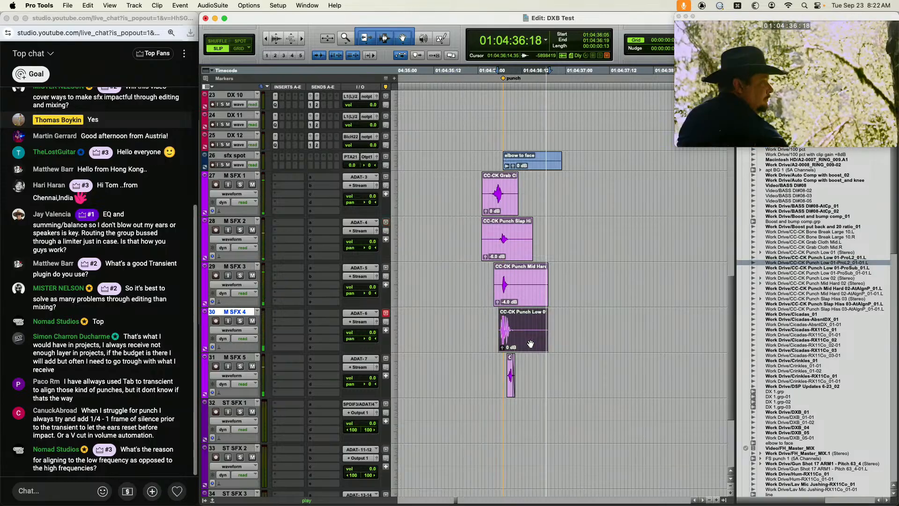
pyautogui.click(453, 277)
pyautogui.press('space')
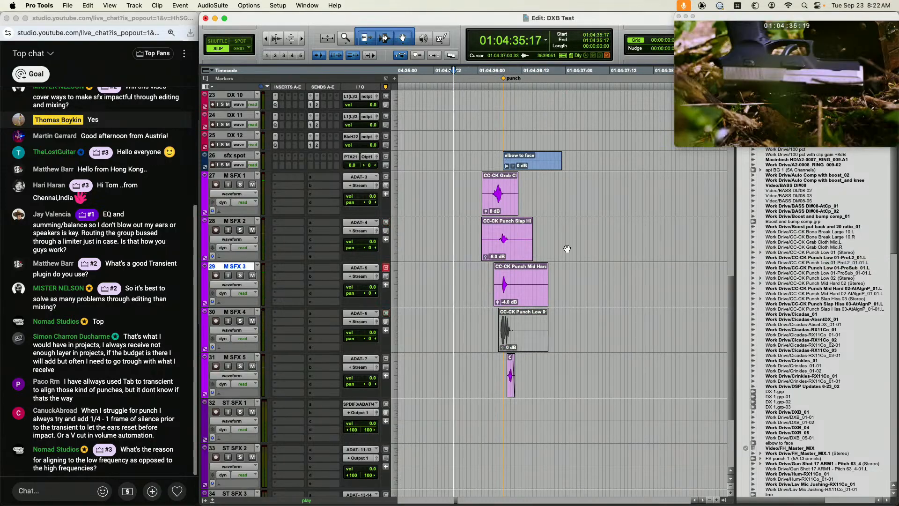
pyautogui.press('space')
# Unmute the low punch clip and play the full hit again
pyautogui.moveTo(465, 324); pyautogui.dragTo(582, 339)
pyautogui.press('super+m')
pyautogui.click(490, 274)
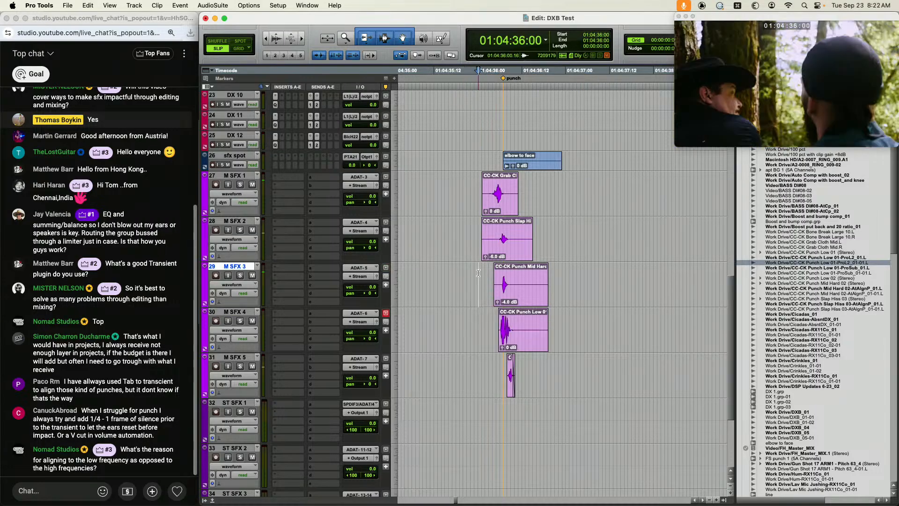
pyautogui.press('space')
pyautogui.press('space')
pyautogui.click(477, 280)
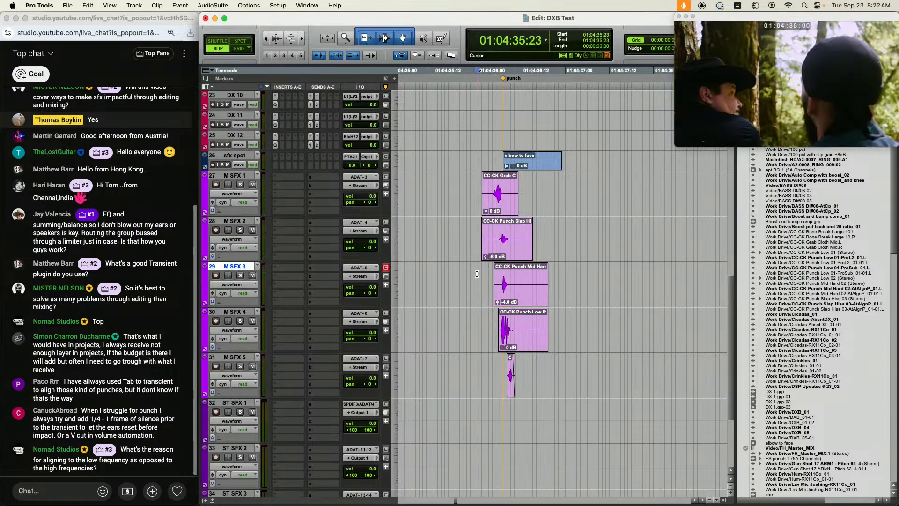
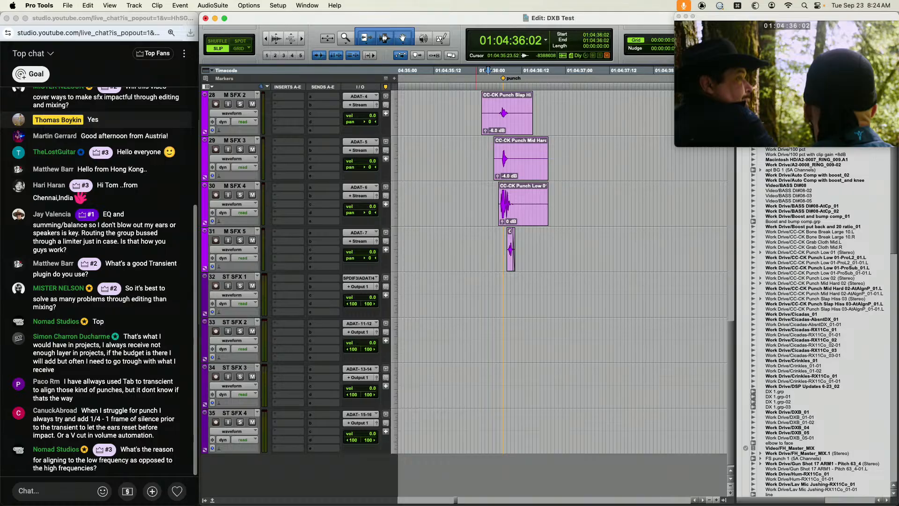
# Examine how the cloth, slap, punch and bone-break clips on M SFX 1 to 5 line up around the punch marker
pyautogui.click(529, 162)
pyautogui.scroll(3, 515, 188)
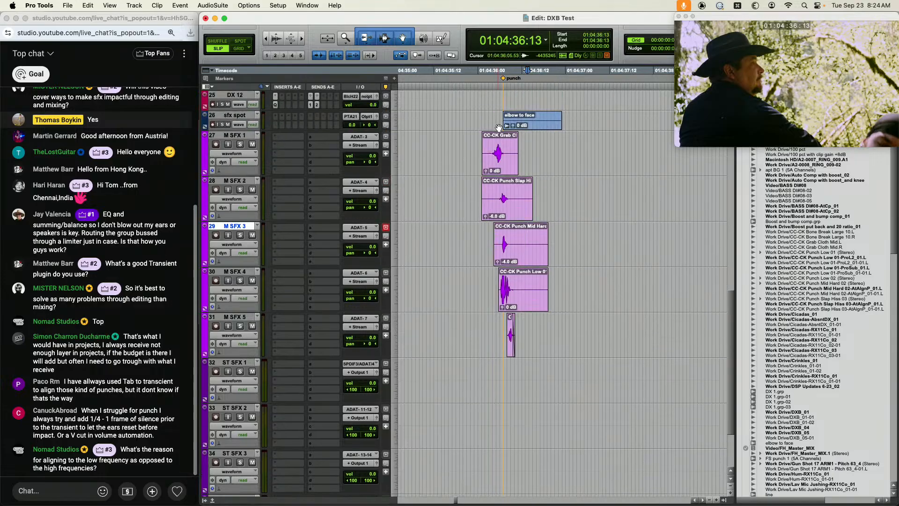
pyautogui.click(517, 230)
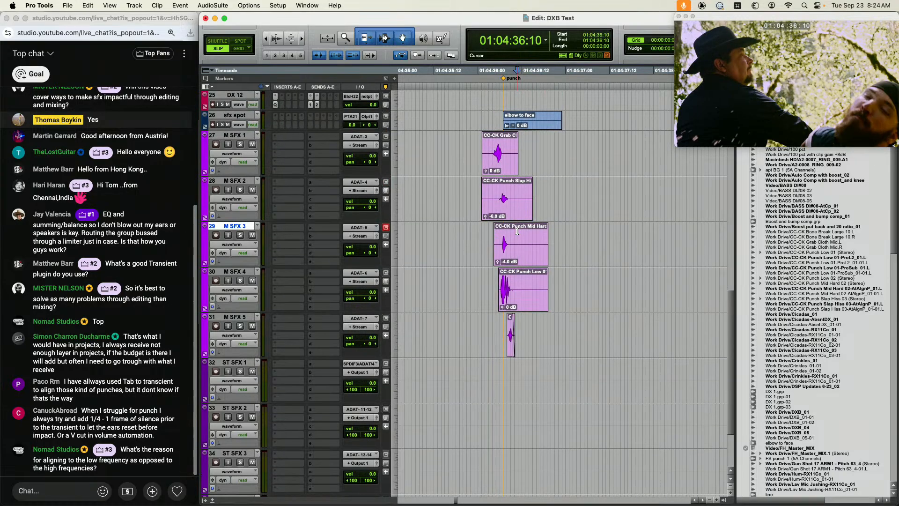
pyautogui.press('t')
pyautogui.press('t')
pyautogui.press('super+alt+]')
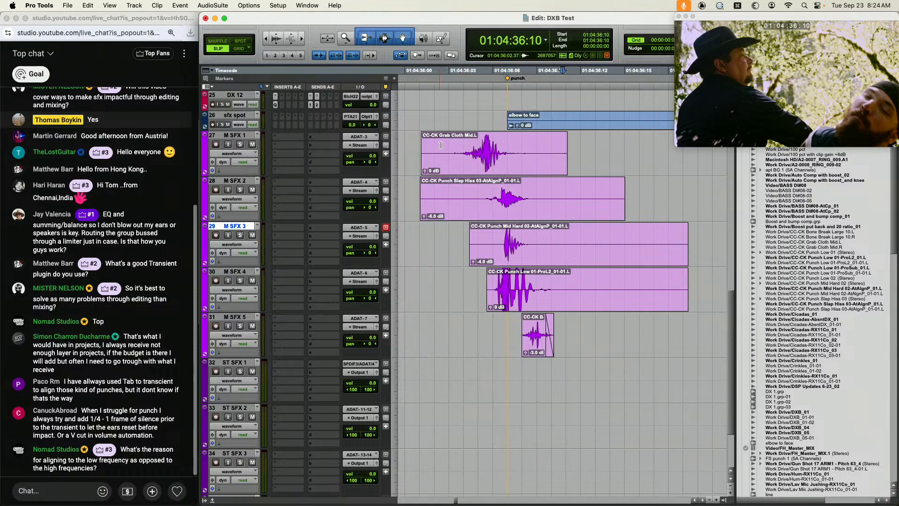
pyautogui.click(486, 166)
pyautogui.press('r')
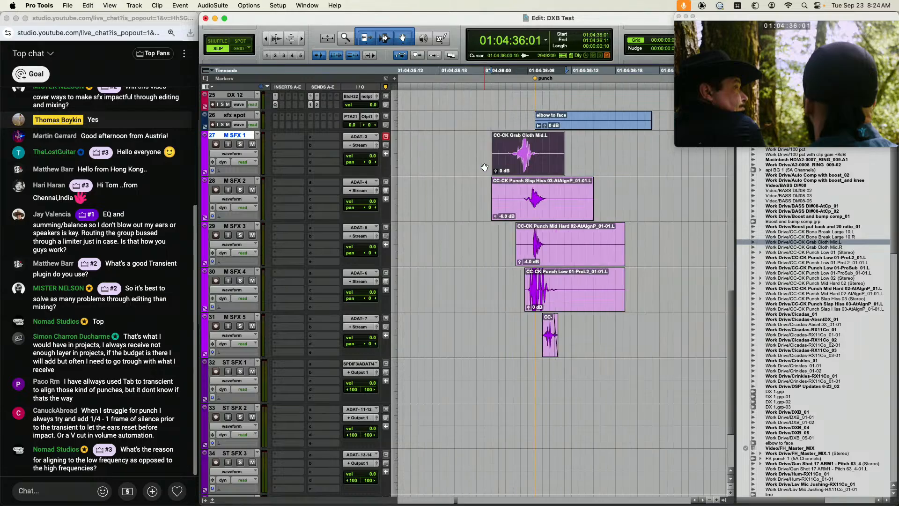
# Audition the full hit repeatedly from just before the Grab Cloth clip on M SFX 1
pyautogui.click(479, 162)
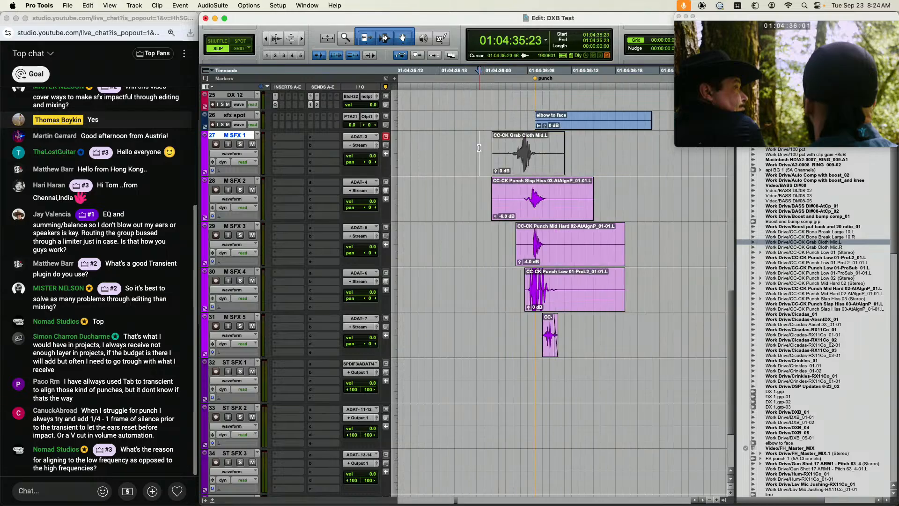
pyautogui.press('space')
pyautogui.press('space')
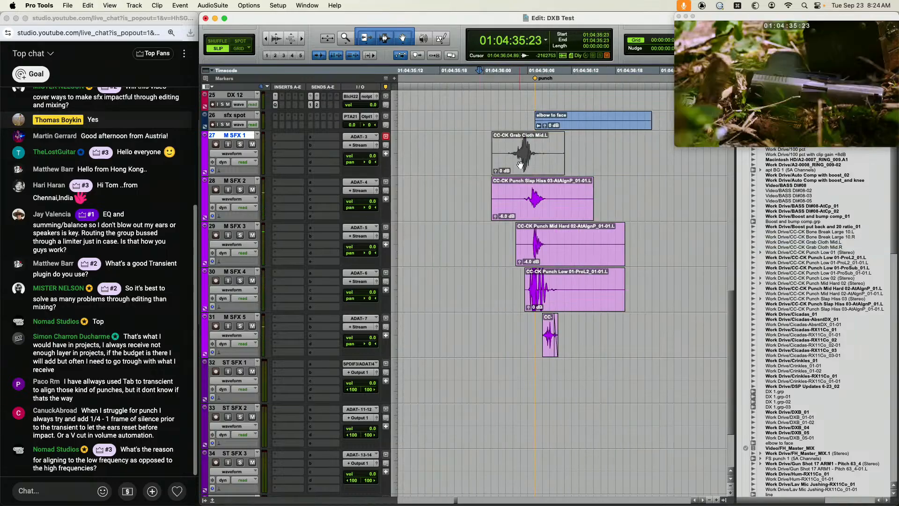
pyautogui.press('space')
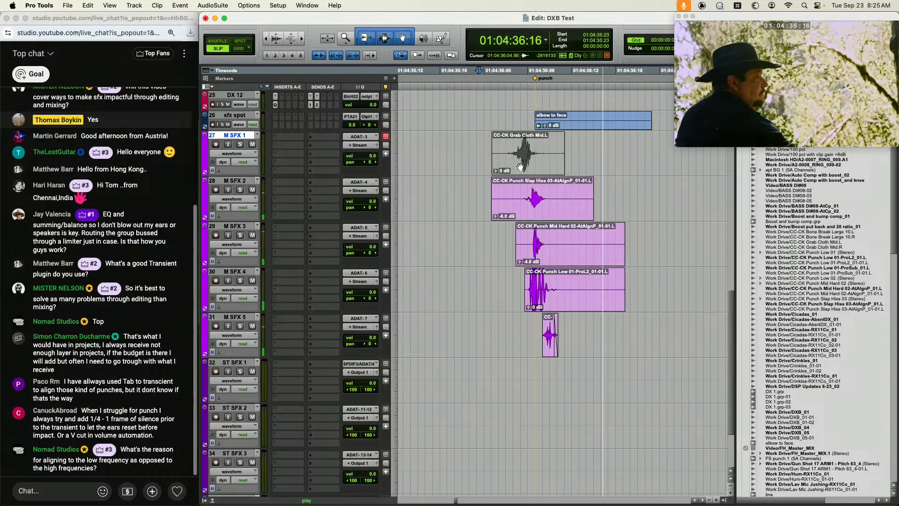
pyautogui.press('space')
pyautogui.click(520, 166)
pyautogui.click(466, 140)
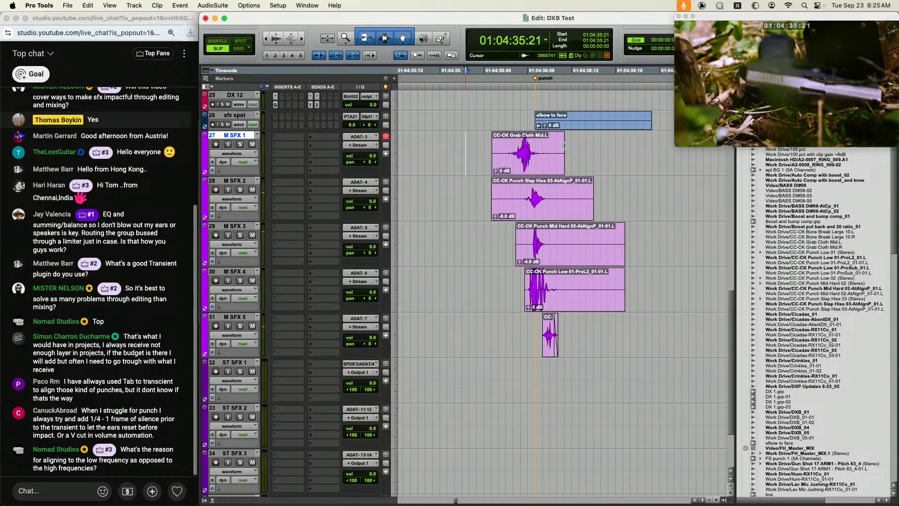
pyautogui.press('space')
pyautogui.press('space')
# Set the nudge value to 1 frame and nudge the Grab Cloth clip on M SFX 1 one frame earlier
pyautogui.click(535, 172)
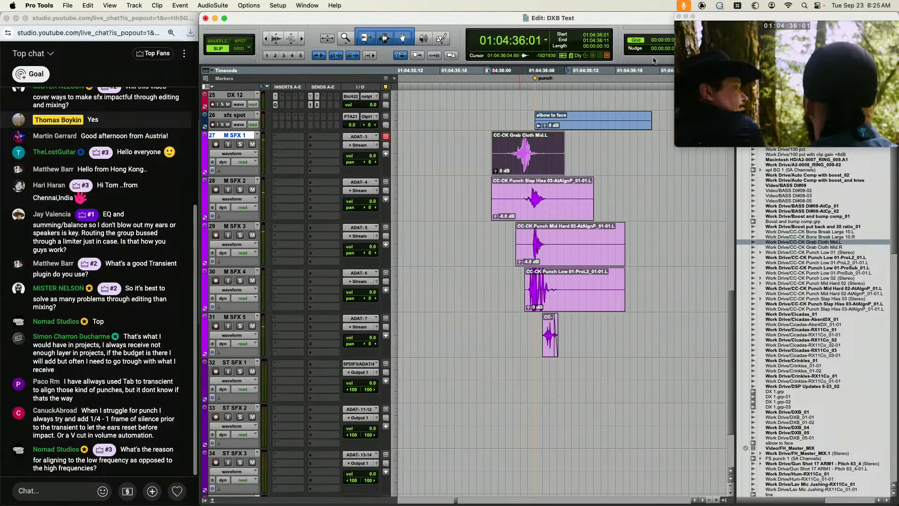
pyautogui.moveTo(698, 18); pyautogui.dragTo(729, 55)
pyautogui.click(687, 40)
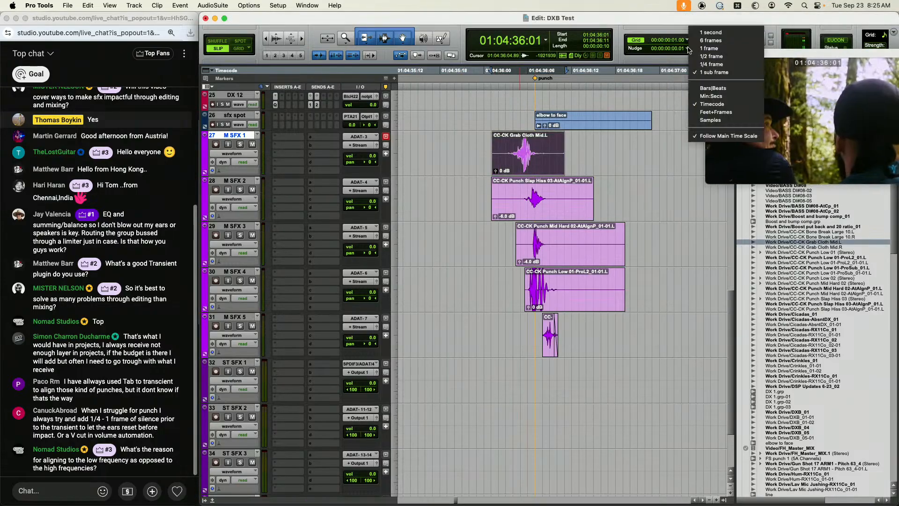
pyautogui.click(711, 49)
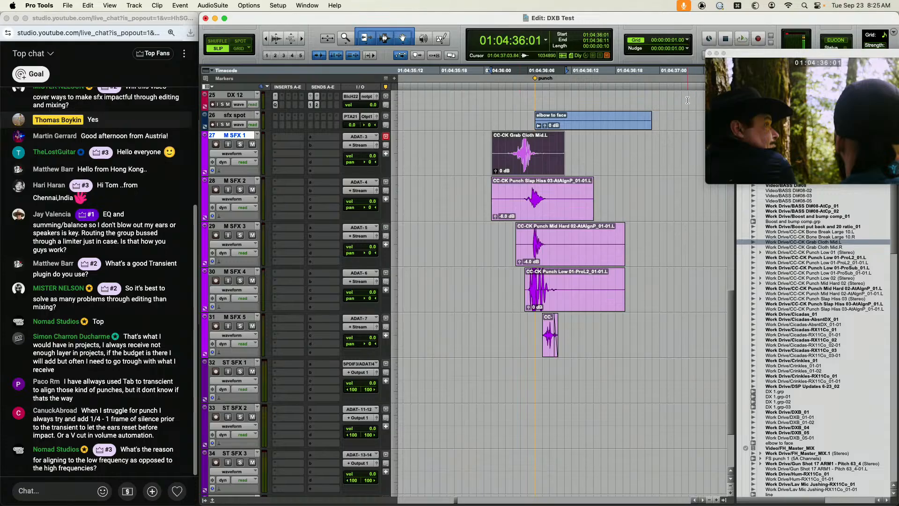
pyautogui.press(',')
pyautogui.moveTo(747, 53); pyautogui.dragTo(717, 4)
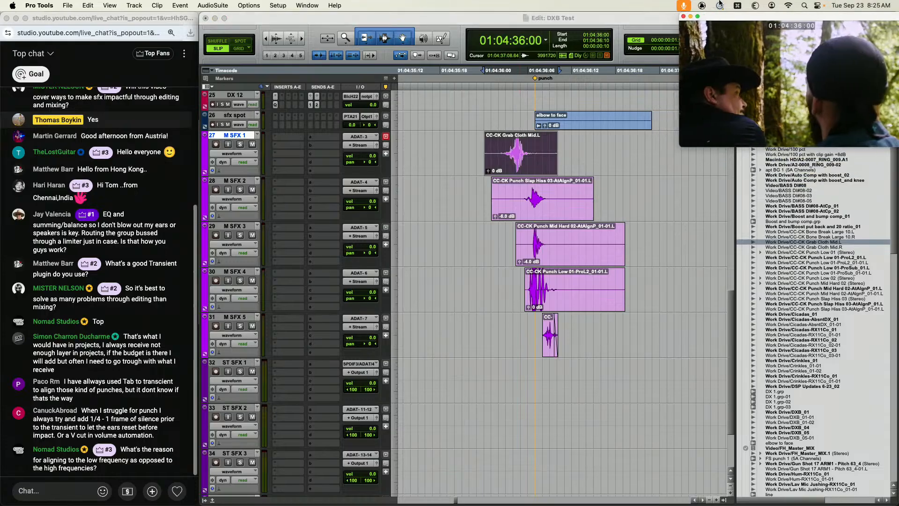
# Audition the hit with the Grab Cloth clip in its earlier position
pyautogui.click(516, 187)
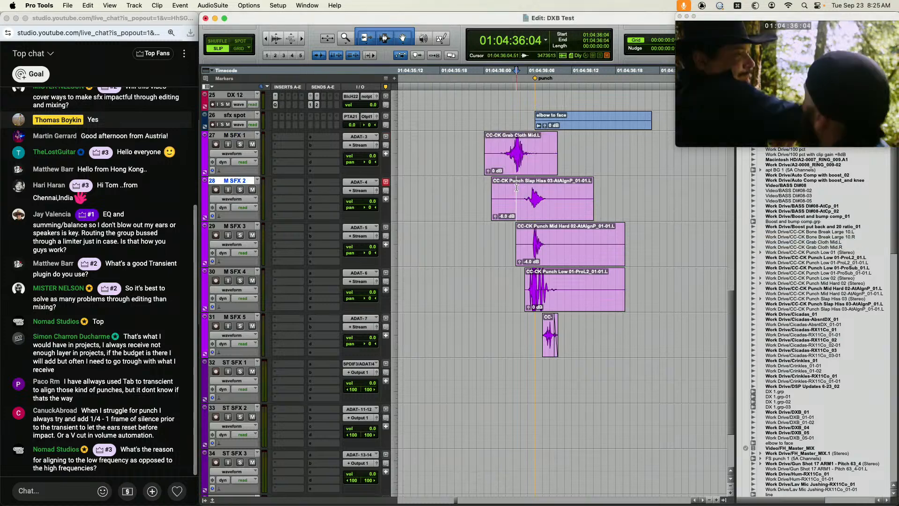
pyautogui.press('.')
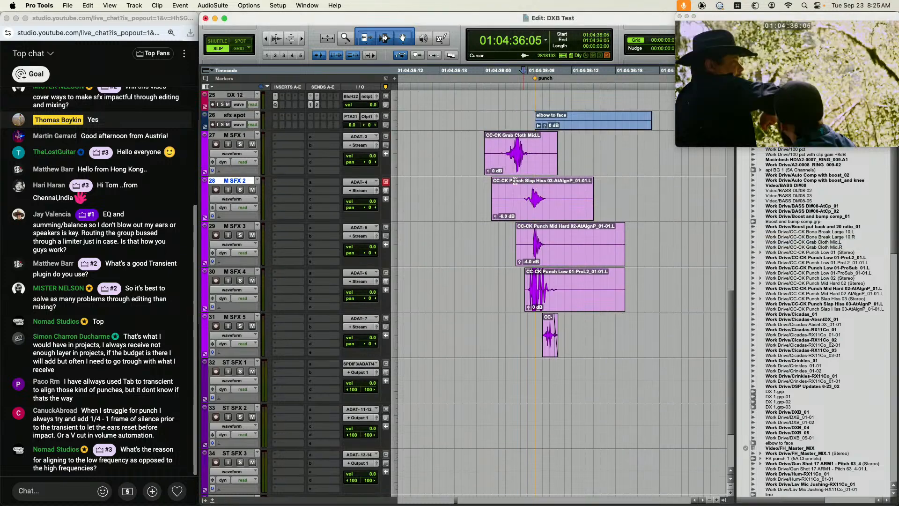
pyautogui.click(474, 159)
pyautogui.press('space')
pyautogui.scroll(-1, 521, 153)
pyautogui.hscroll(1, 520, 153)
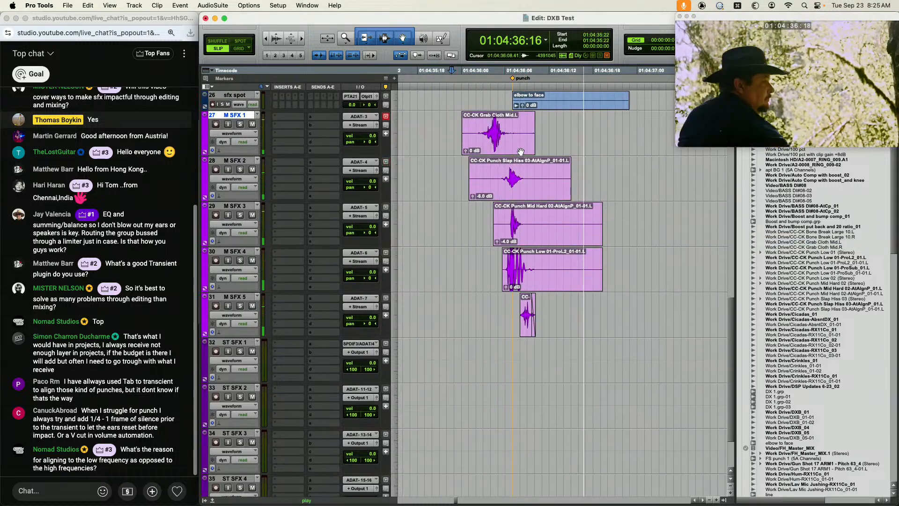
pyautogui.press('space')
# Nudge the Grab Cloth clip on M SFX 1 one frame later and audition the hit
pyautogui.click(514, 148)
pyautogui.press('.')
pyautogui.click(453, 130)
pyautogui.press('space')
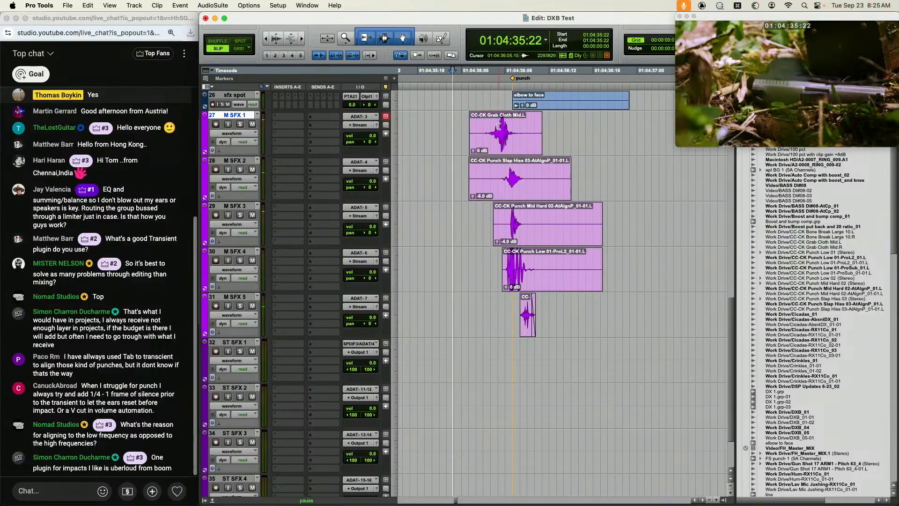
pyautogui.press('space')
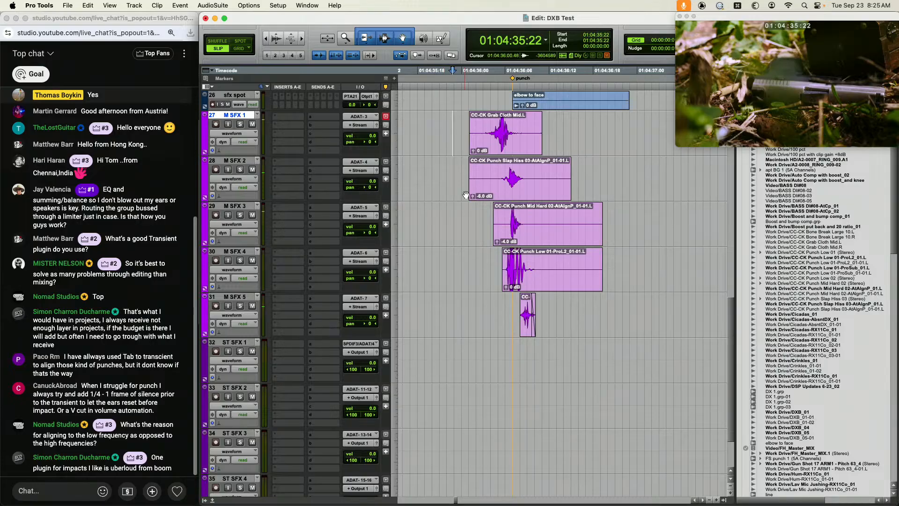
# Nudge the Grab Cloth clip one frame earlier again and play the hit to compare the timing
pyautogui.click(489, 148)
pyautogui.press(',')
pyautogui.click(454, 124)
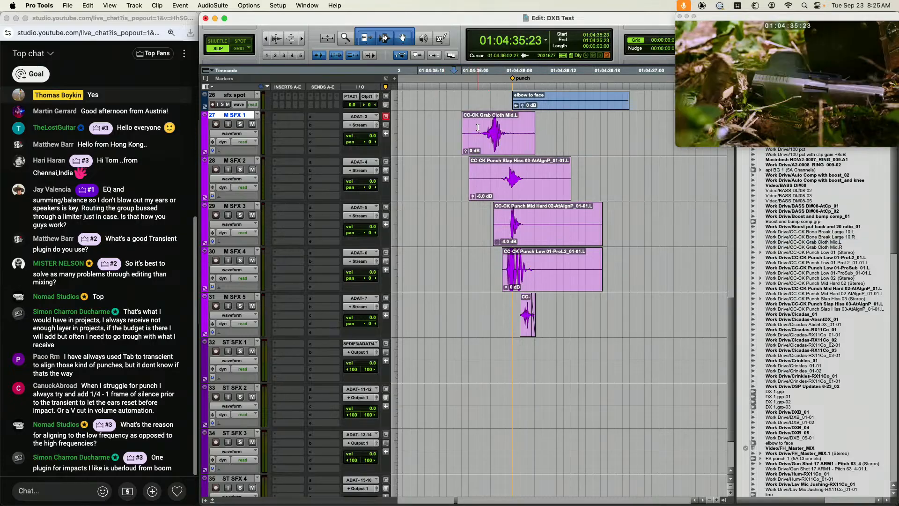
pyautogui.press('space')
pyautogui.press('space')
# Return the Grab Cloth clip one frame later and replay the hit with all layers
pyautogui.click(487, 146)
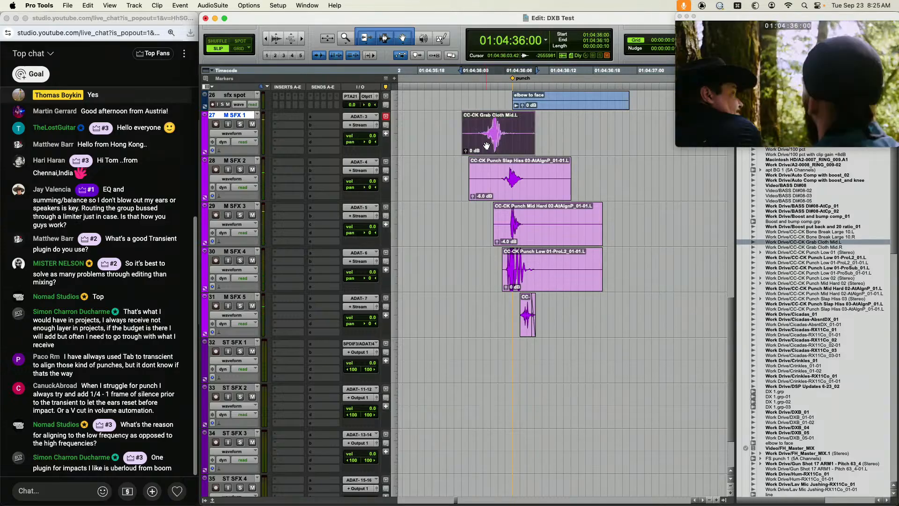
pyautogui.press('.')
pyautogui.click(450, 124)
pyautogui.press('space')
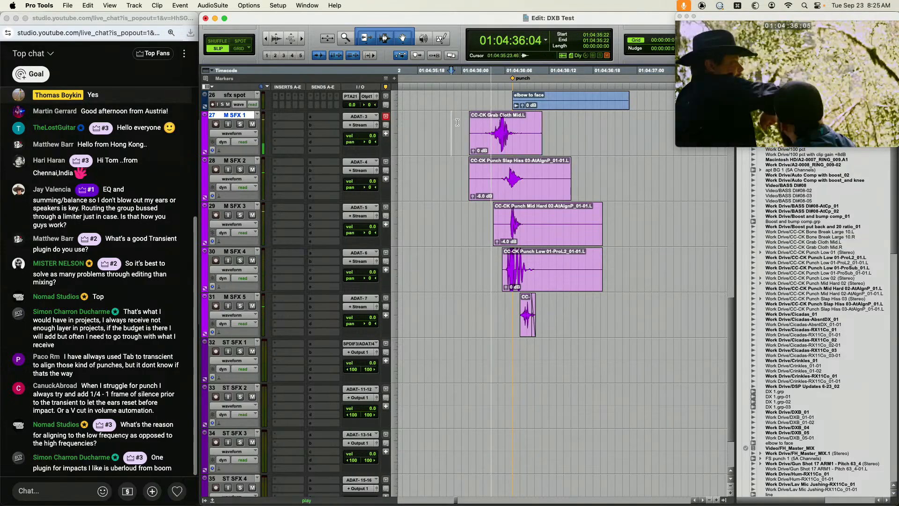
pyautogui.press('space')
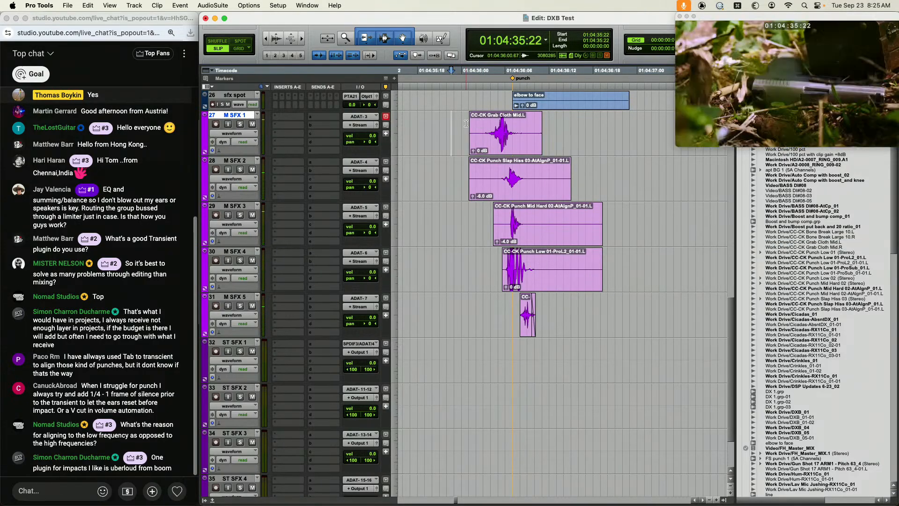
# Highlight the stretch of the Grab Cloth clip between its peak and the onset of the slap to examine their offset
pyautogui.click(509, 166)
pyautogui.press('super+bracketright')
pyautogui.press('super+bracketright')
pyautogui.moveTo(563, 124); pyautogui.dragTo(531, 125)
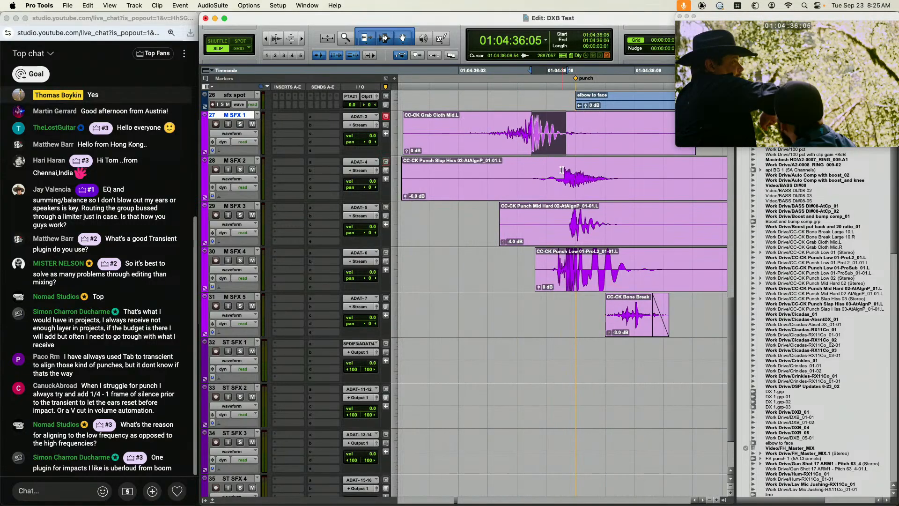
pyautogui.press('super+bracketleft')
pyautogui.press('super+bracketleft')
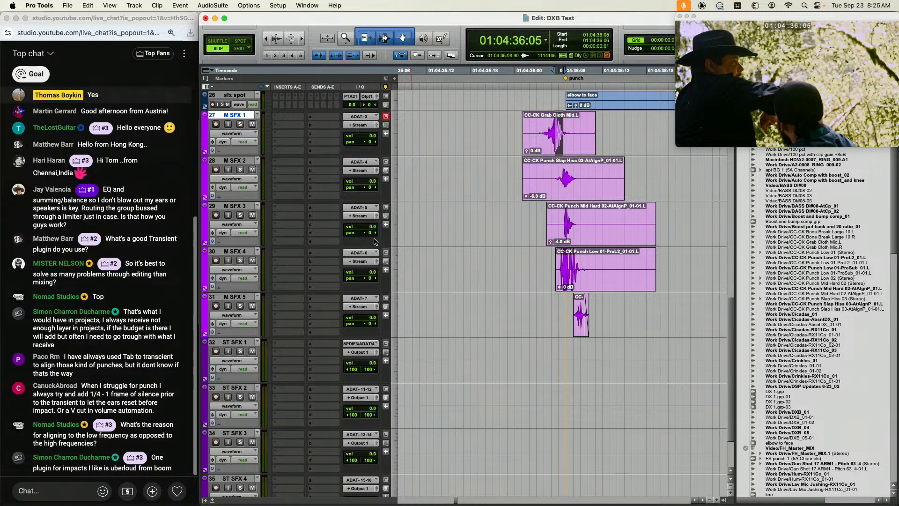
# Examine the low punch waveform on M SFX 4 and its timing against the bone-break clip and the other layers
pyautogui.click(582, 265)
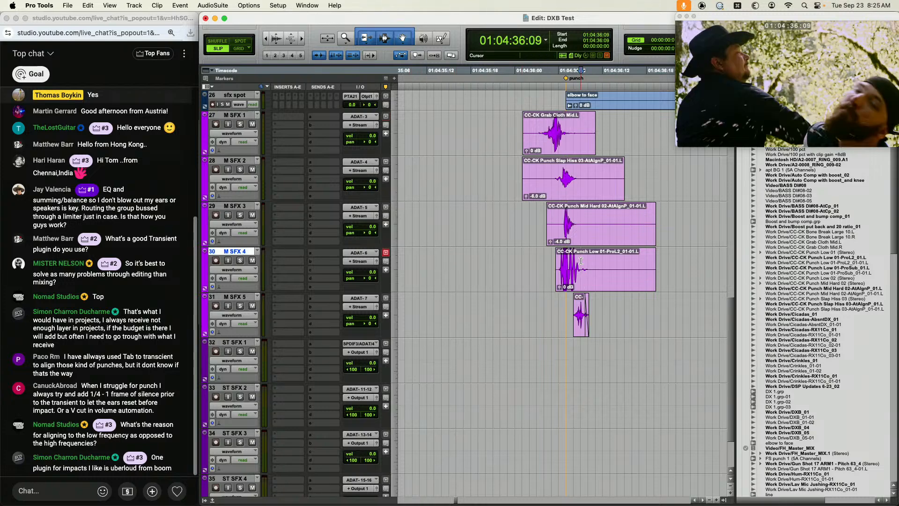
pyautogui.press('super+bracketright')
pyautogui.press('super+bracketright')
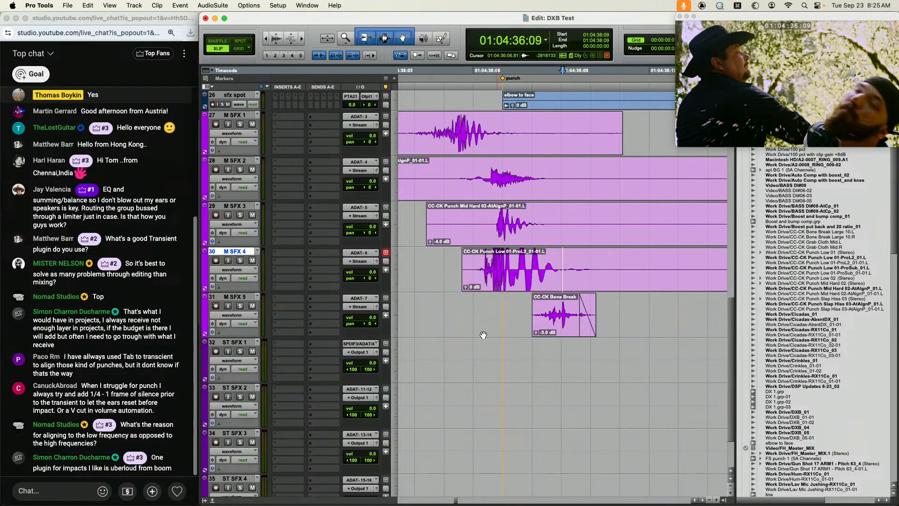
pyautogui.press('super+bracketleft')
pyautogui.press('super+bracketleft')
pyautogui.press('super+bracketleft')
pyautogui.press('super+bracketleft')
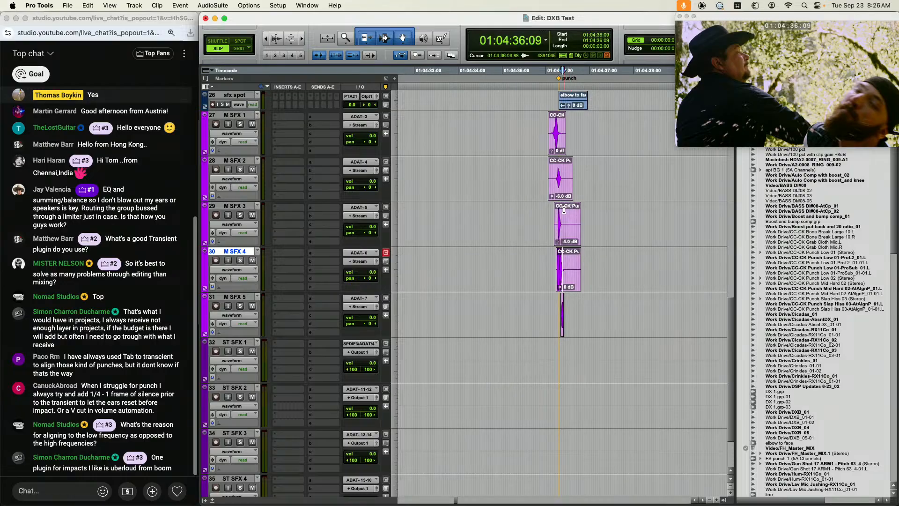
pyautogui.press('super+bracketright')
pyautogui.press('super+bracketright')
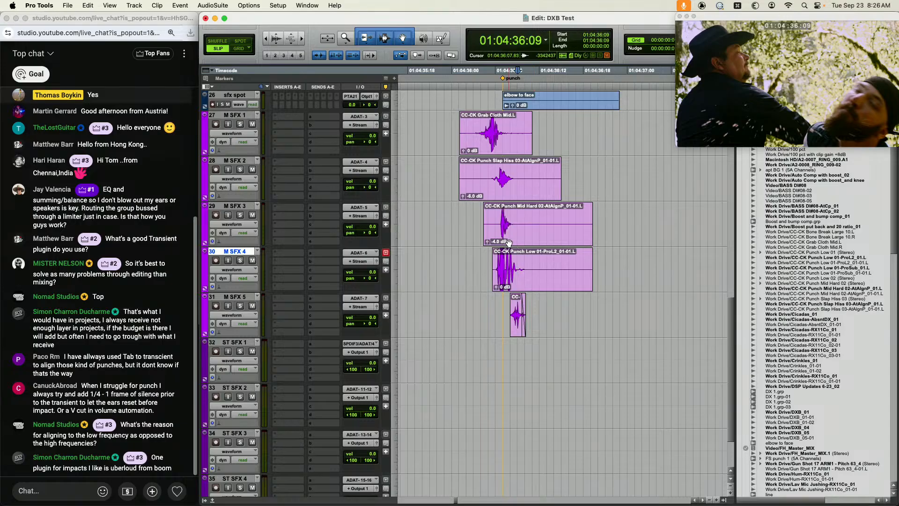
# Place the edit cursor at 01:07:54:04 in the empty part of M SFX 1 and close the video window
pyautogui.press('super+bracketleft')
pyautogui.press('super+bracketleft')
pyautogui.press('super+bracketleft')
pyautogui.press('super+bracketleft')
pyautogui.press('super+bracketleft')
pyautogui.press('super+bracketleft')
pyautogui.press('super+bracketleft')
pyautogui.press('super+bracketleft')
pyautogui.press('super+bracketleft')
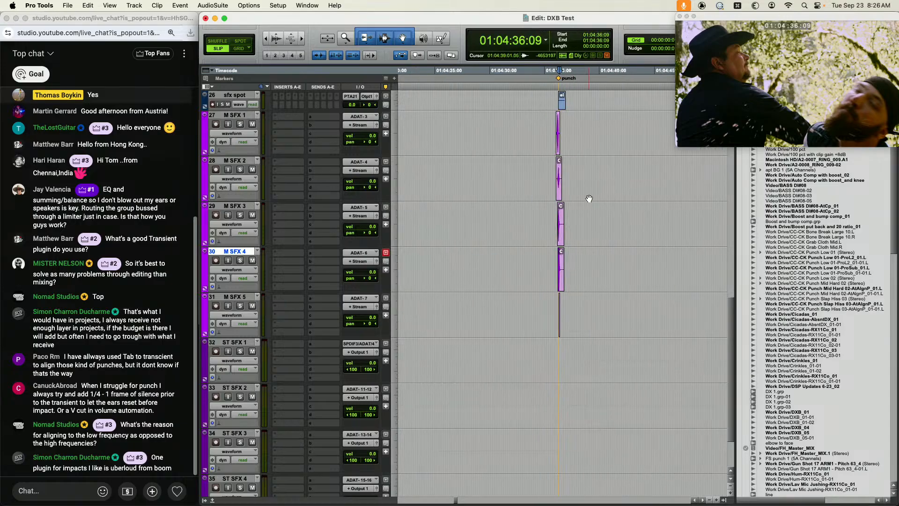
pyautogui.click(630, 129)
pyautogui.press('super+bracketright')
pyautogui.press('super+bracketright')
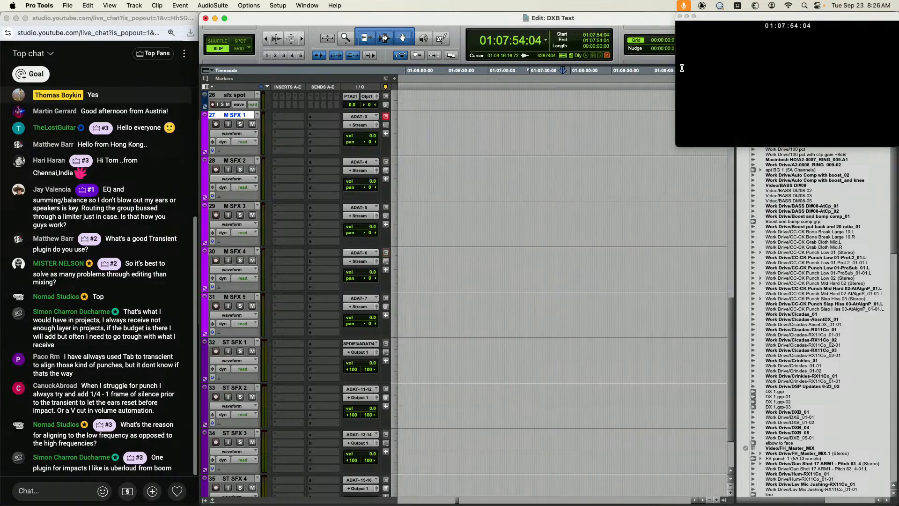
pyautogui.click(679, 17)
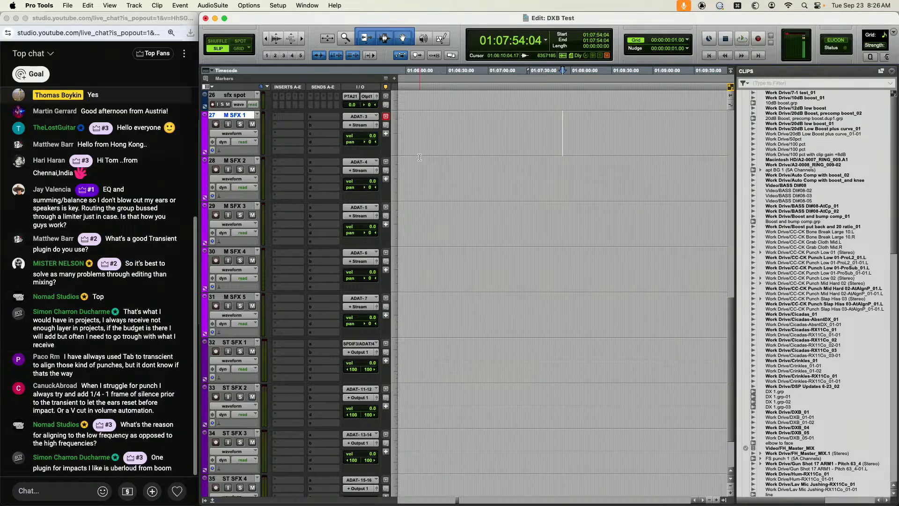
# Switch to Soundly and search the sound library for "dry fire"
pyautogui.press('super+Tab')
pyautogui.click(364, 121)
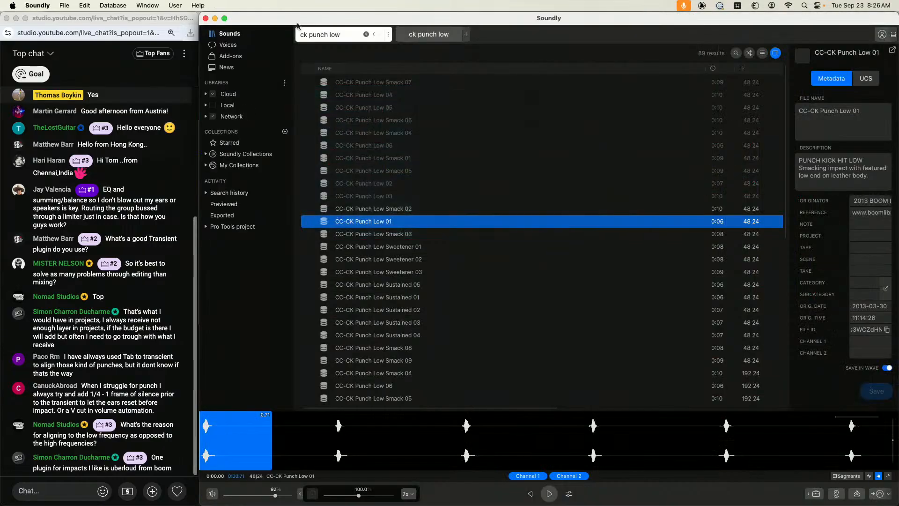
pyautogui.tripleClick(349, 35)
pyautogui.write('d')
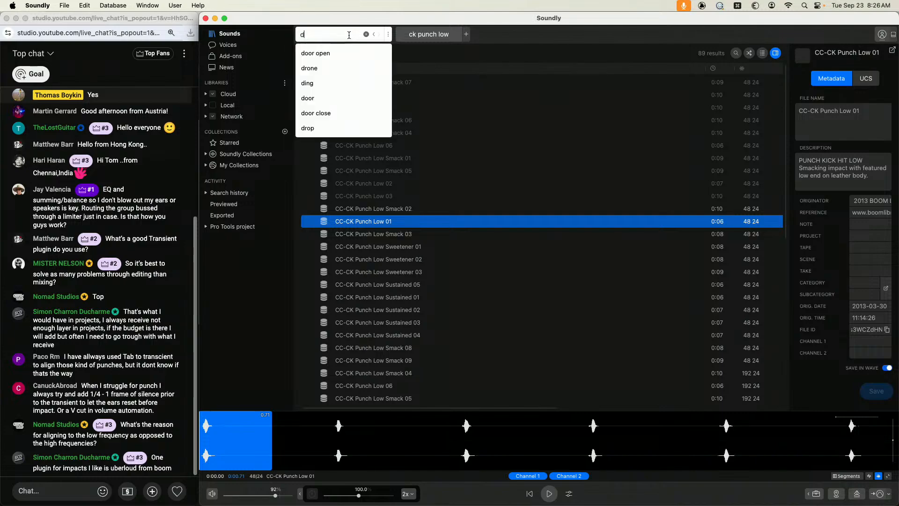
pyautogui.write('ry fire')
pyautogui.press('Return')
# Audition several dry fire results, including the GUNF, Gun Pistol, Revolver, Musket and GunFoleyHandlin recordings
pyautogui.click(387, 94)
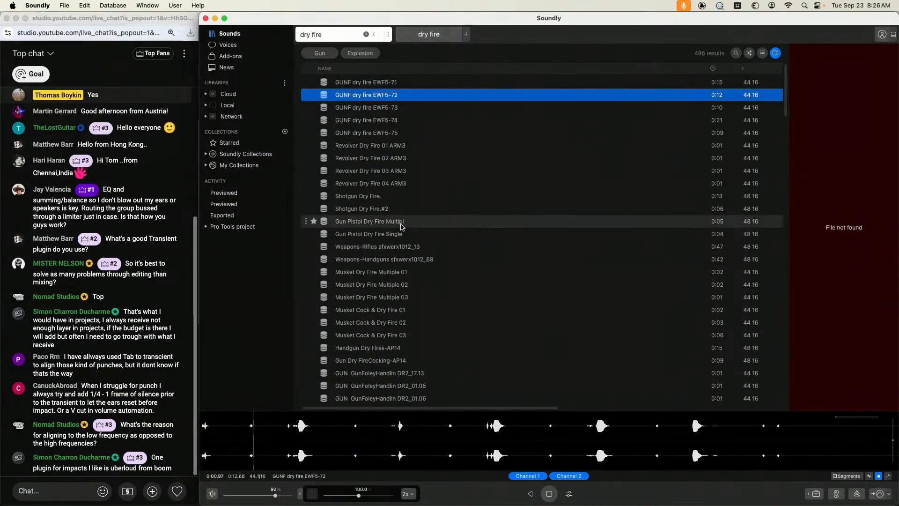
pyautogui.click(395, 222)
pyautogui.click(396, 172)
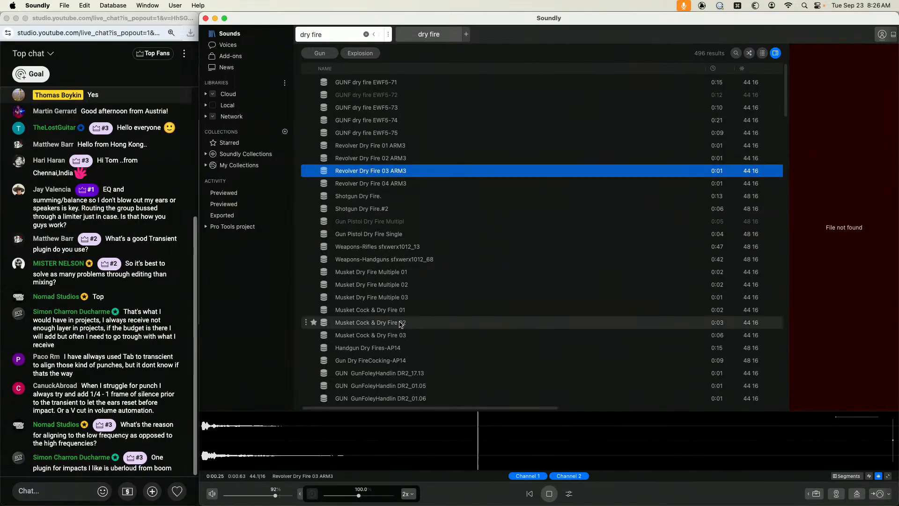
pyautogui.click(398, 323)
pyautogui.scroll(-3, 394, 323)
pyautogui.click(392, 316)
pyautogui.scroll(-1, 392, 316)
pyautogui.scroll(-3, 391, 316)
pyautogui.click(391, 307)
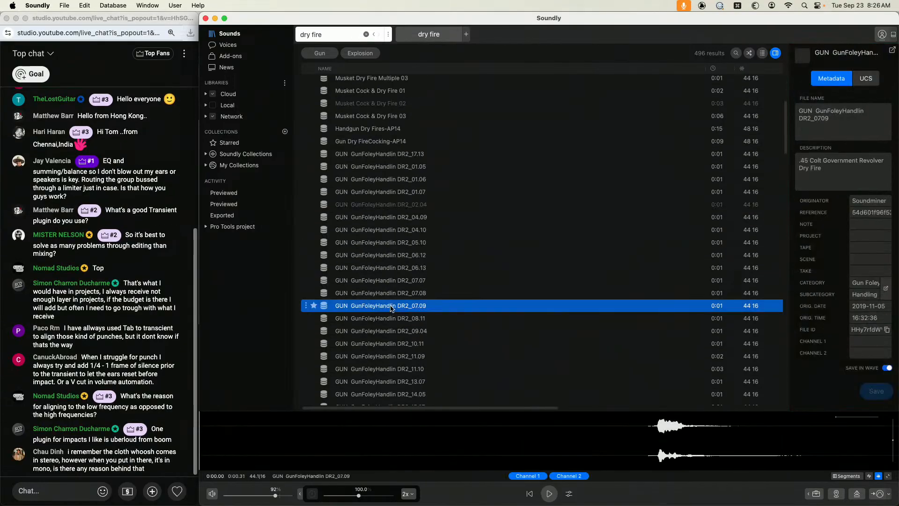
# Transfer about 0.21 s around the first dry fire of GUN GunFoleyHandlin DR2_05.10 to M SFX 1 in Pro Tools at 01:07:54:04
pyautogui.click(391, 244)
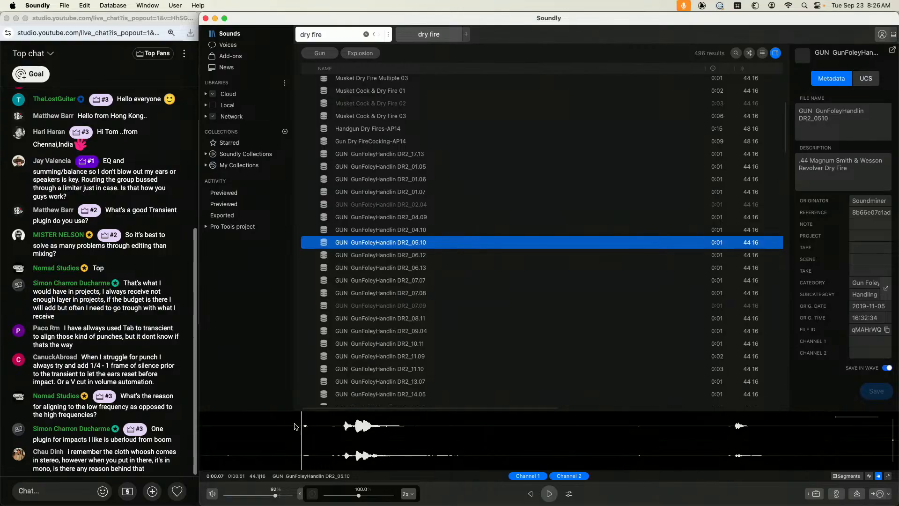
pyautogui.moveTo(276, 440); pyautogui.dragTo(567, 440)
pyautogui.press('s')
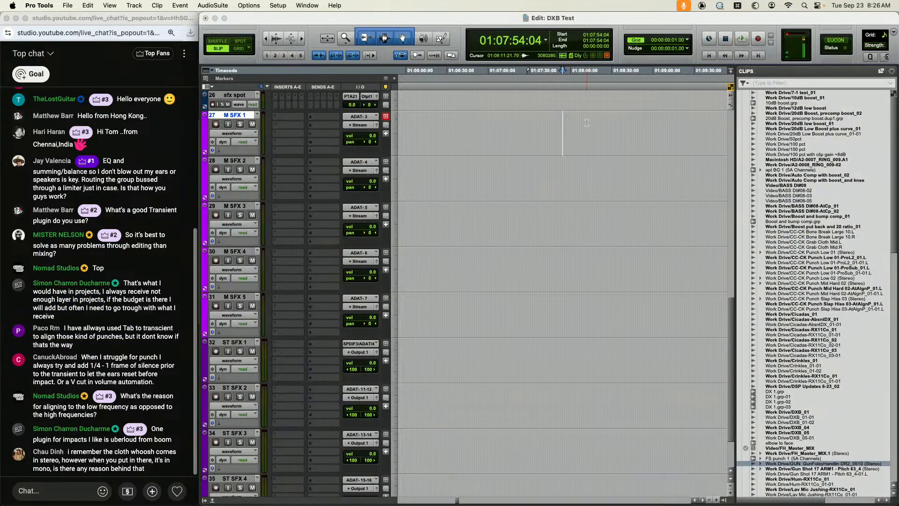
pyautogui.press('t')
pyautogui.press('t')
pyautogui.press('t')
pyautogui.press('t')
pyautogui.press('t')
pyautogui.press('t')
pyautogui.press('t')
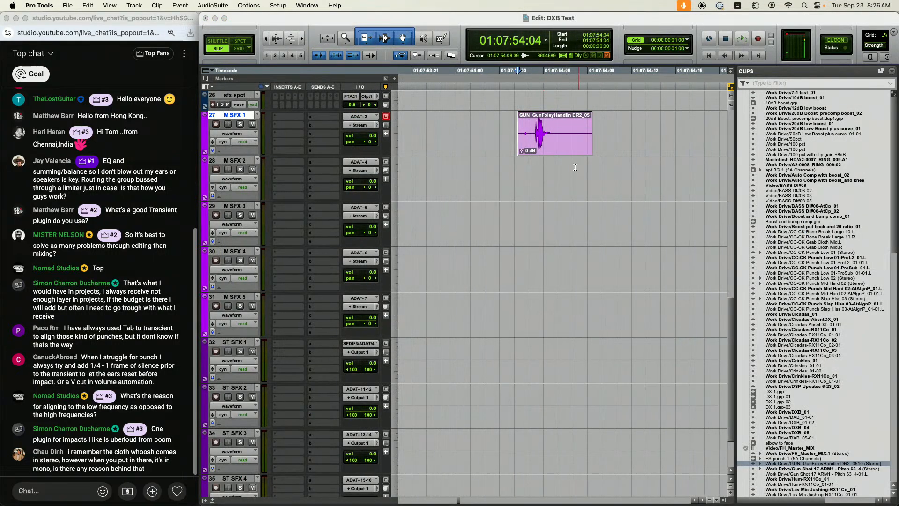
pyautogui.press(';')
# Switch to Soundly, search for "python", and audition GUN 357 Python Int GC5-24 and GC5-28
pyautogui.press('super+Tab')
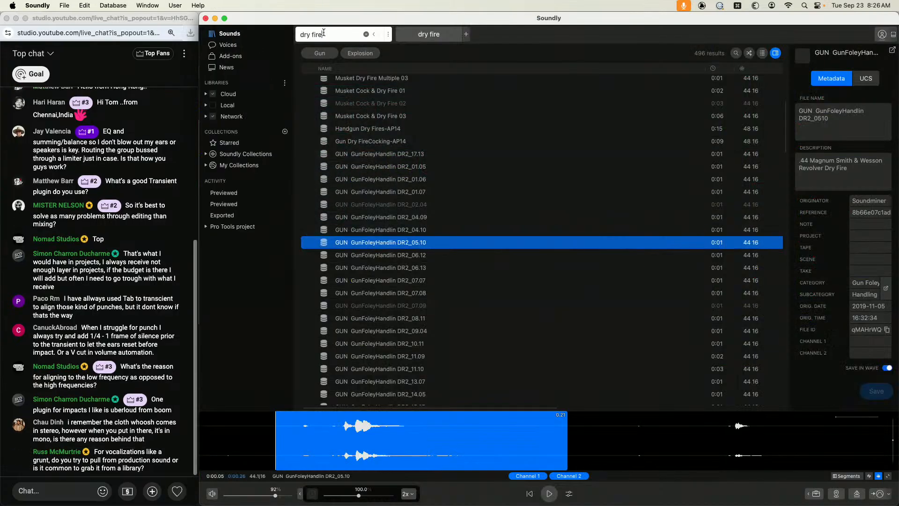
pyautogui.click(324, 33)
pyautogui.write('python')
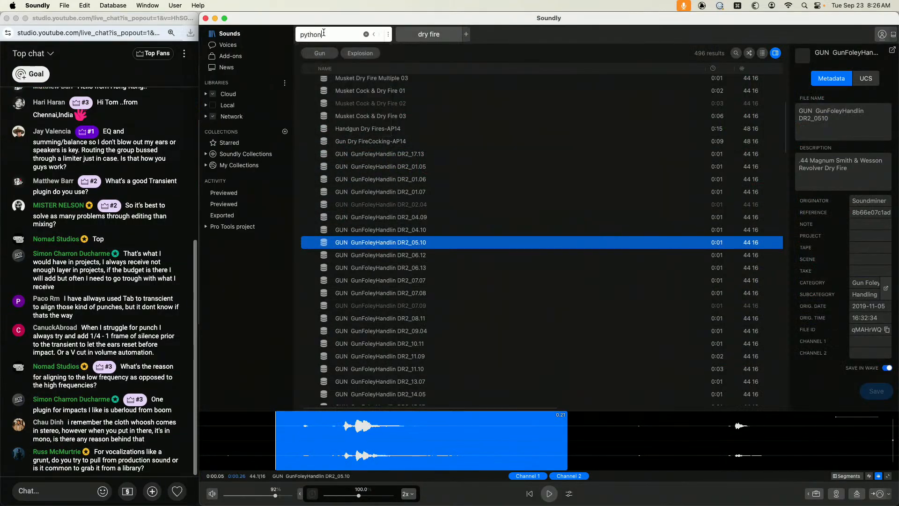
pyautogui.press('Return')
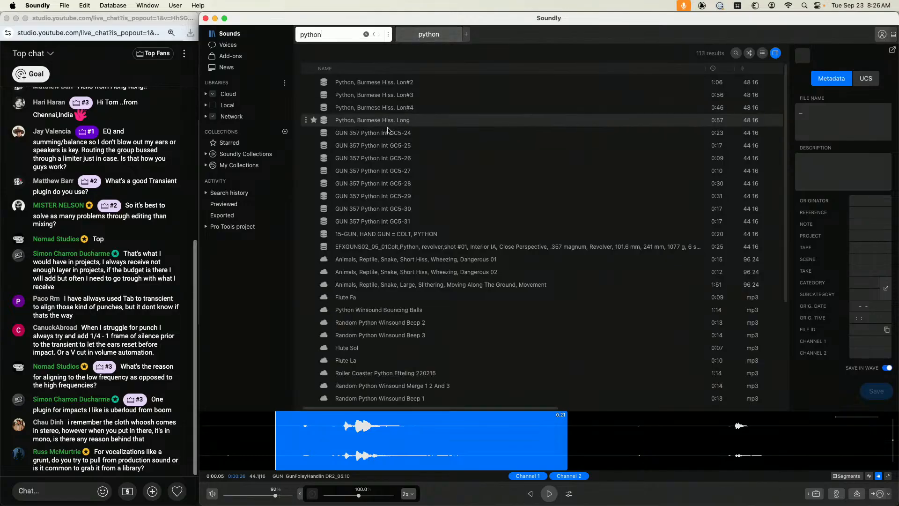
pyautogui.click(393, 133)
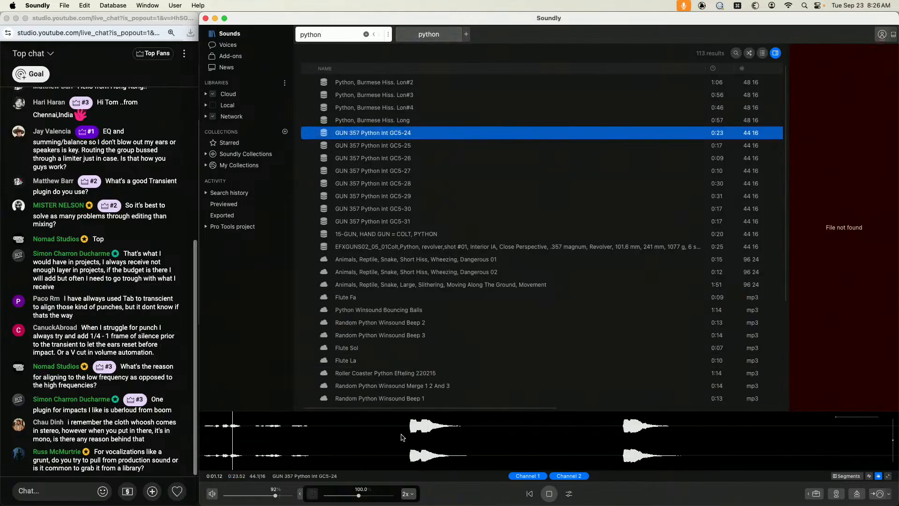
pyautogui.click(402, 437)
pyautogui.click(445, 184)
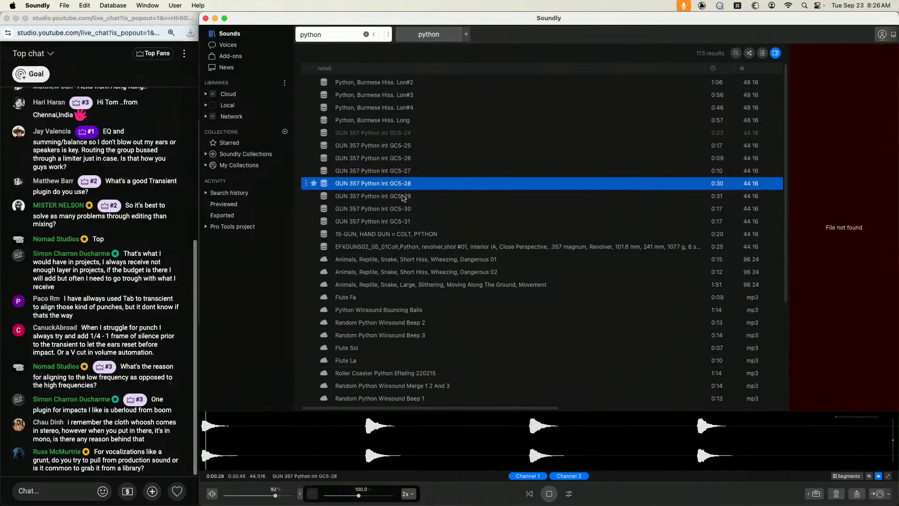
# Transfer the second shot of GUN 357 Python Int GC5-28, about 4.77 s long, to ST SFX 1 in Pro Tools at 01:07:54:05
pyautogui.moveTo(364, 439); pyautogui.dragTo(473, 439)
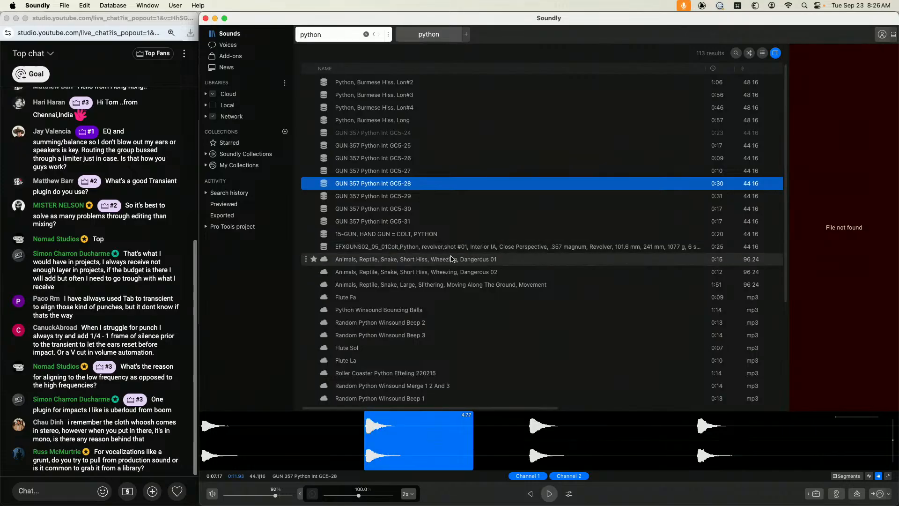
pyautogui.press('super+Tab')
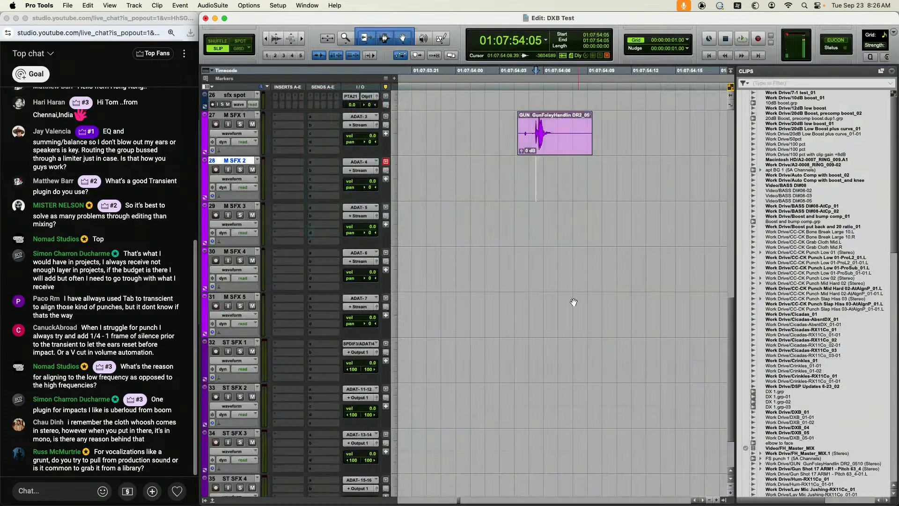
pyautogui.click(533, 350)
pyautogui.press('super+Tab')
pyautogui.press('s')
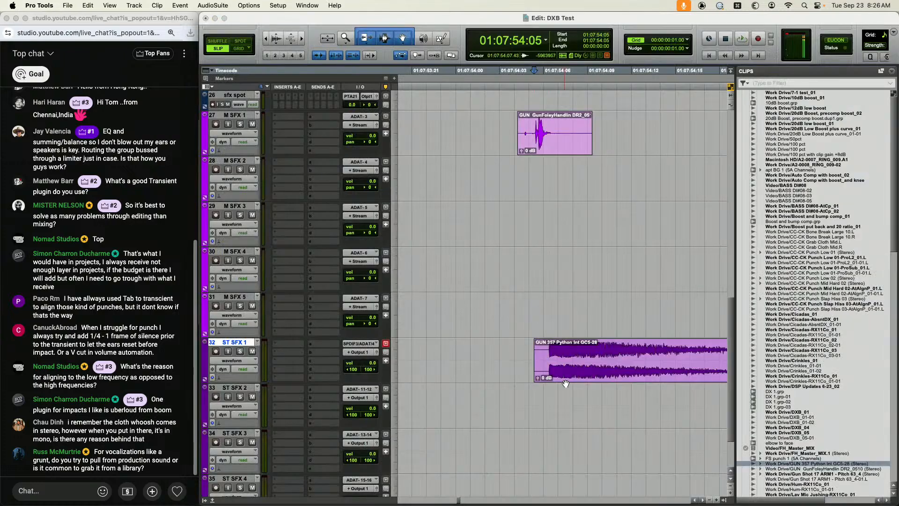
# Move the Python gunshot clip on ST SFX 1 slightly earlier so its transient falls just after the dry fire's onset
pyautogui.moveTo(566, 381); pyautogui.dragTo(585, 381)
pyautogui.click(543, 331)
pyautogui.press('t')
pyautogui.press('t')
pyautogui.click(563, 307)
pyautogui.keyDown('alt'); pyautogui.scroll(-4, 563, 307); pyautogui.keyUp('alt')
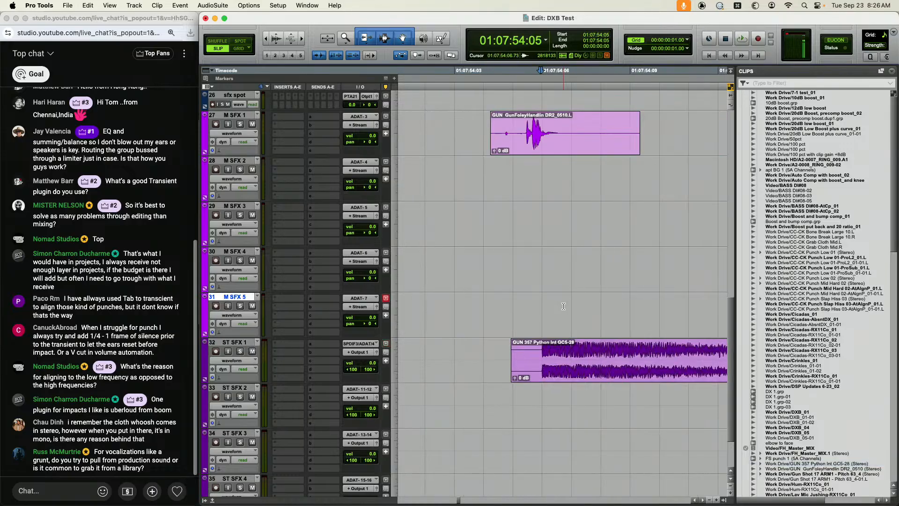
pyautogui.scroll(-1, 563, 308)
pyautogui.scroll(1, 561, 310)
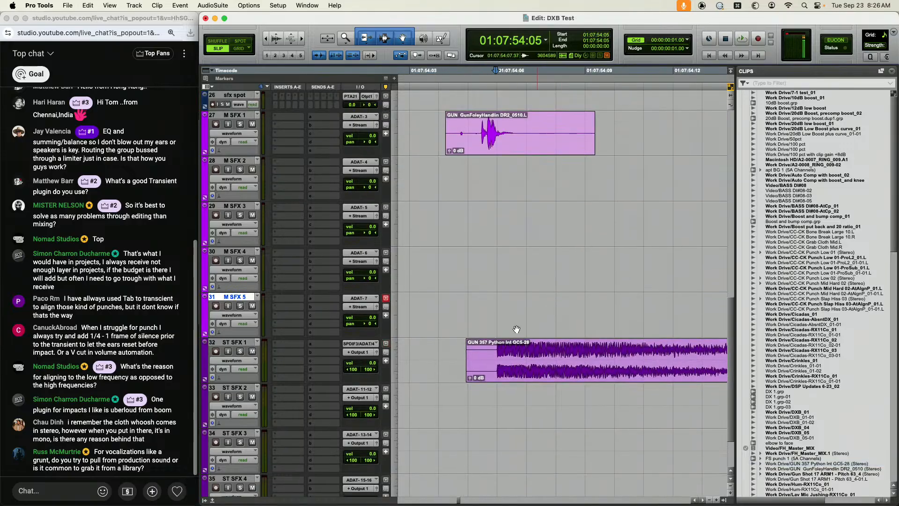
# Select an empty stretch of M SFX 2 starting at the gunshot's transient, and search Soundly for "revolver"
pyautogui.moveTo(496, 181); pyautogui.dragTo(654, 181)
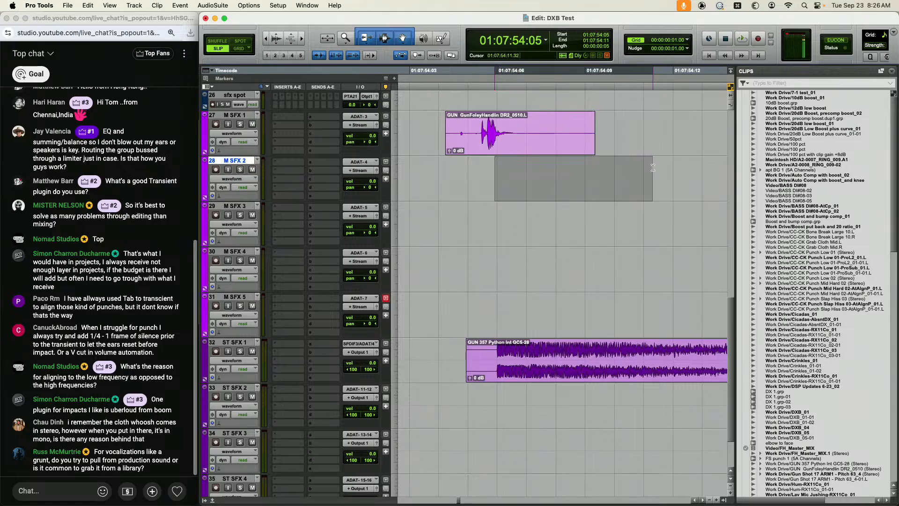
pyautogui.press('super+Tab')
pyautogui.doubleClick(345, 35)
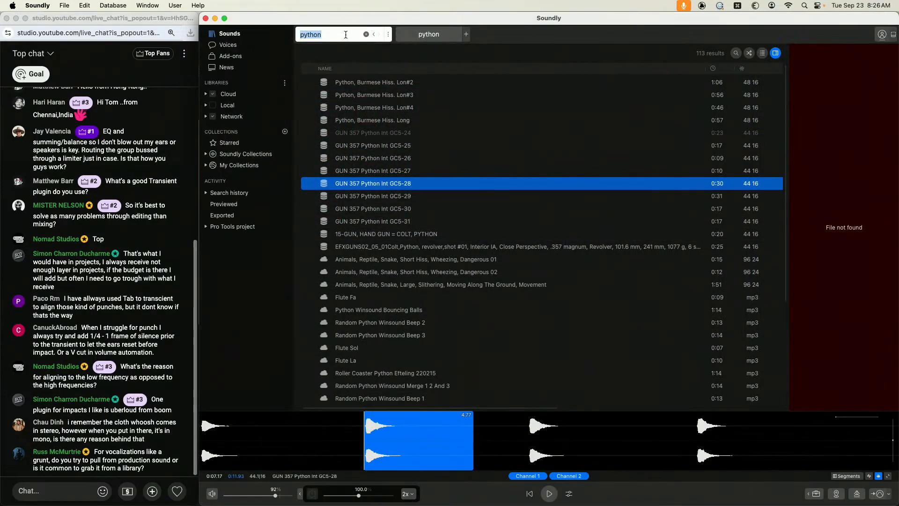
pyautogui.write('revolver')
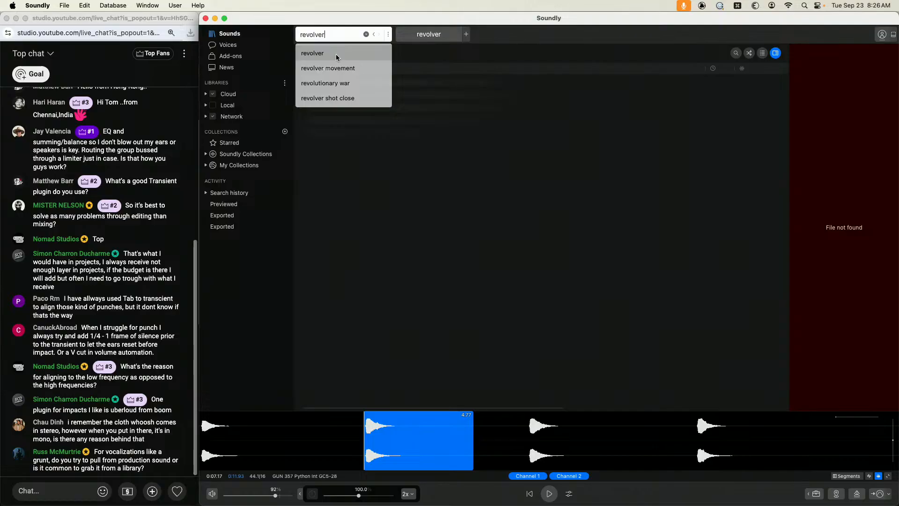
pyautogui.click(338, 53)
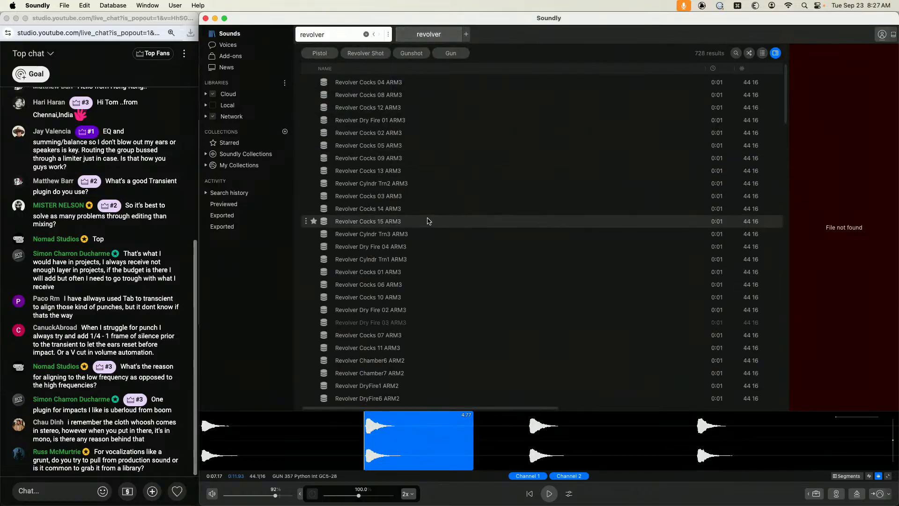
# Audition the EFXGUNS revolver recordings, including the Remington, Chief Special, Ruger, Colt Python, model 586 and model 19
pyautogui.scroll(-10, 427, 221)
pyautogui.click(426, 269)
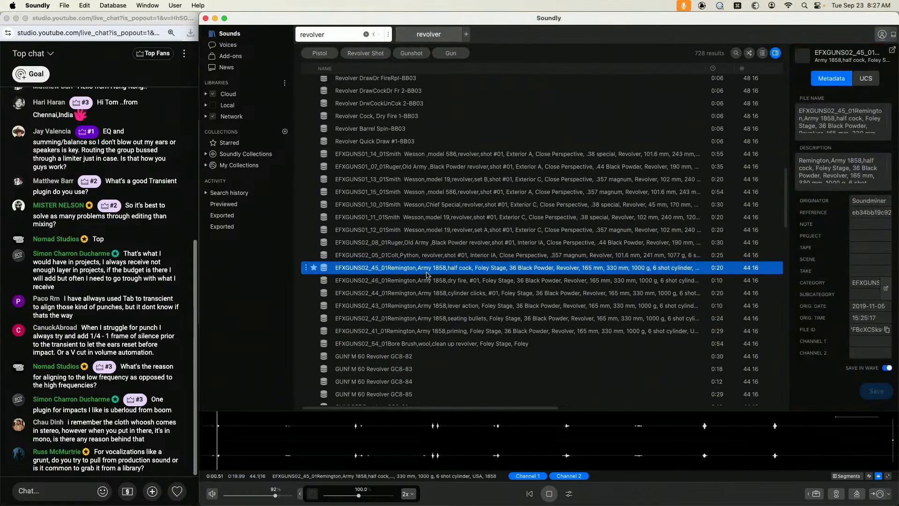
pyautogui.click(436, 205)
pyautogui.scroll(-3, 443, 230)
pyautogui.scroll(2, 410, 247)
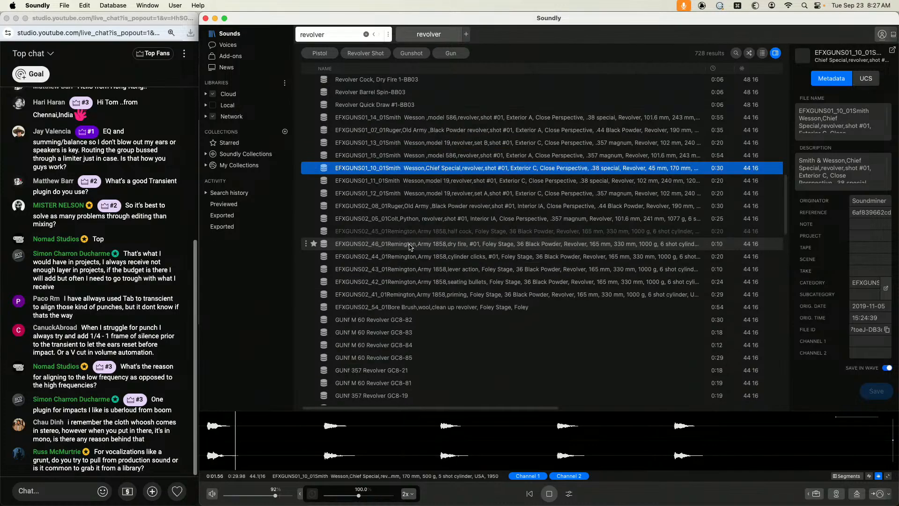
pyautogui.click(429, 232)
pyautogui.click(438, 209)
pyautogui.click(443, 222)
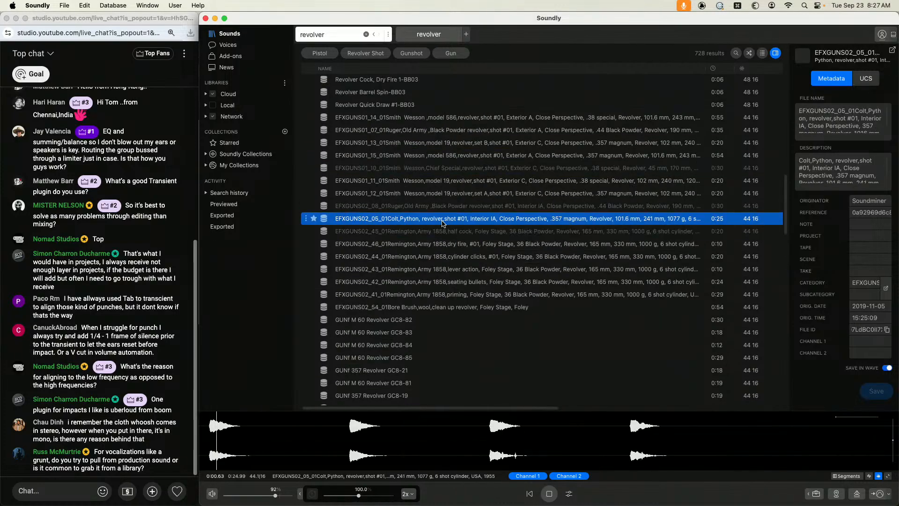
pyautogui.click(496, 156)
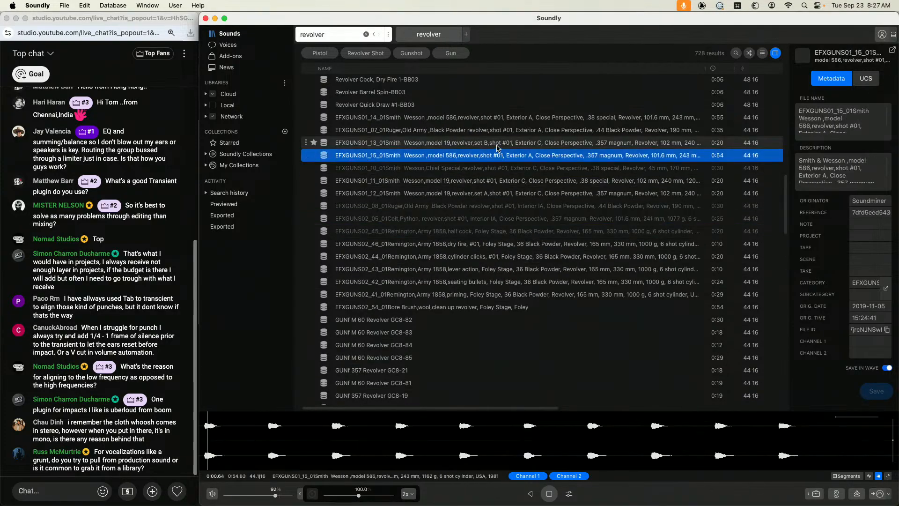
pyautogui.click(496, 145)
# Audition GUN! M 60 Revolver GC8-84, the Revolver Reload recording, and the first two shots of Guns, Pistol, Revolver, Shot x4
pyautogui.scroll(-4, 445, 237)
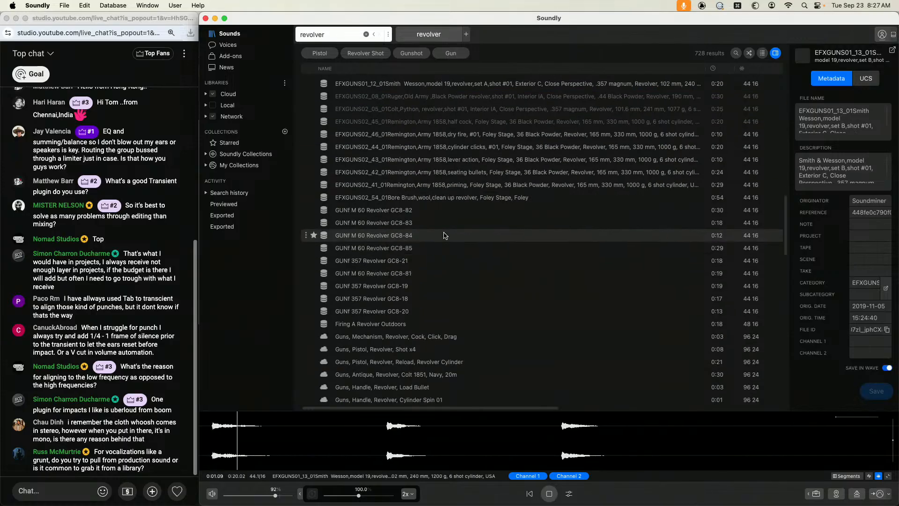
pyautogui.click(441, 240)
pyautogui.scroll(-5, 441, 244)
pyautogui.click(441, 253)
pyautogui.scroll(-2, 440, 236)
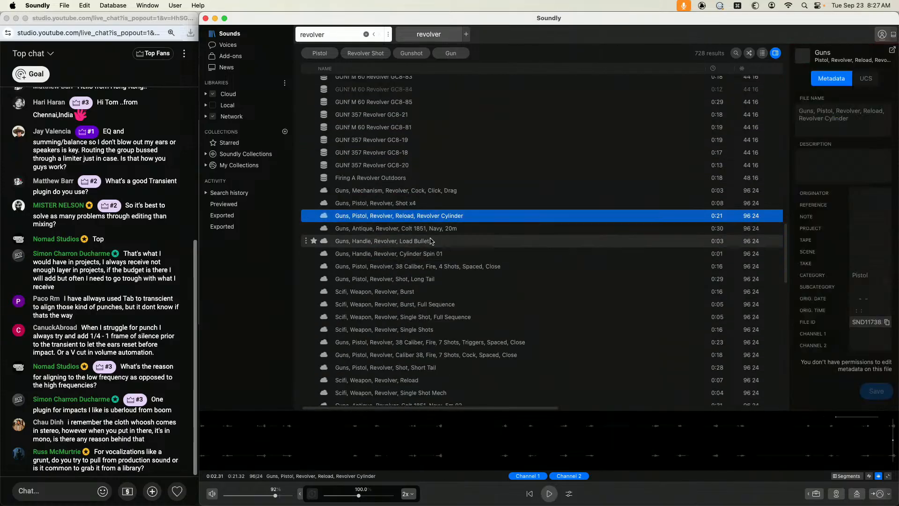
pyautogui.press('Up')
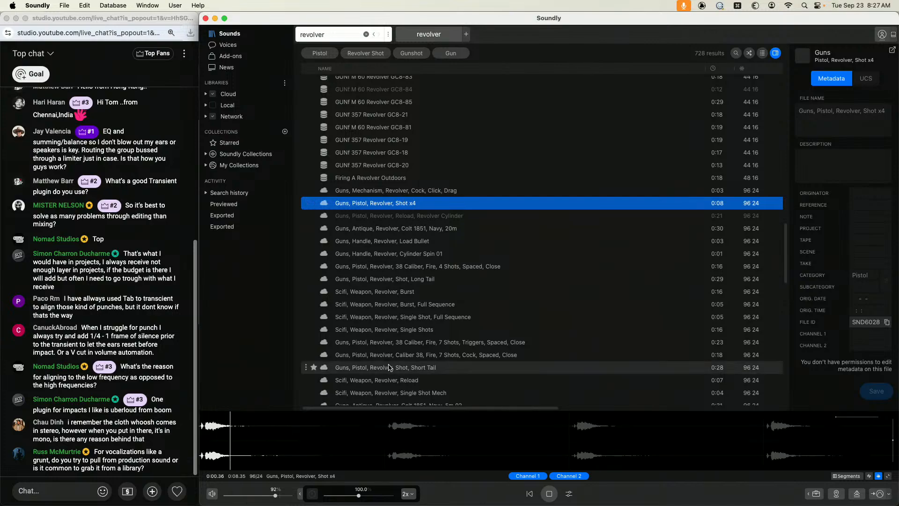
pyautogui.click(400, 455)
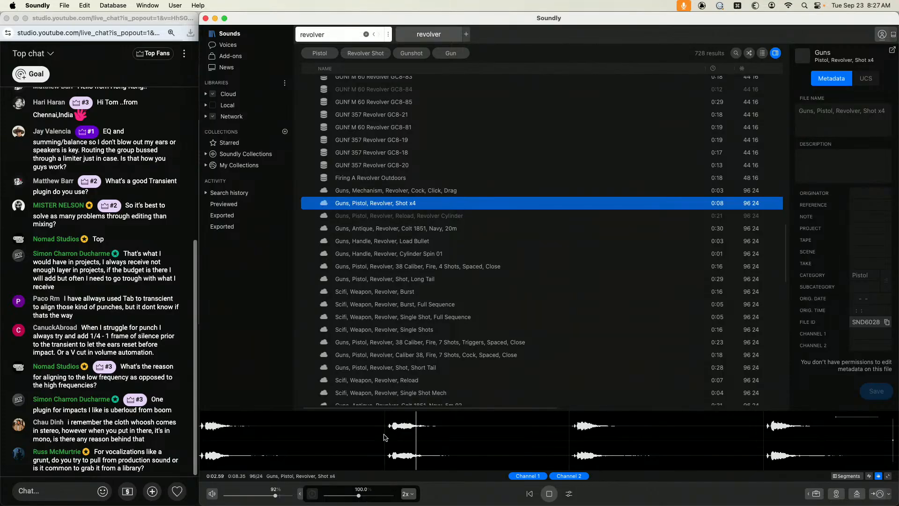
# Transfer the second shot of Guns, Antique, Revolver, Colt 1851, Navy, 20m, about 2.19 s long, to M SFX 2 and enlarge the waveforms
pyautogui.click(433, 227)
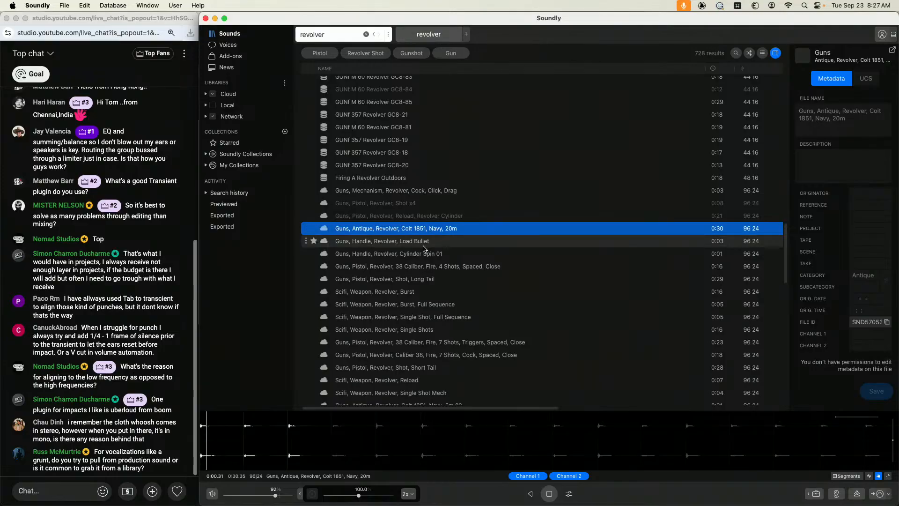
pyautogui.moveTo(241, 438); pyautogui.dragTo(291, 444)
pyautogui.press('s')
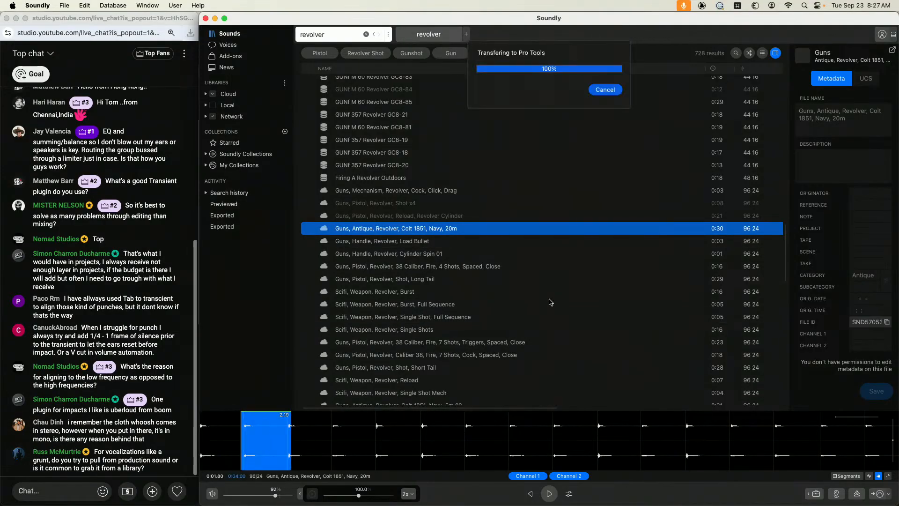
pyautogui.press('super+alt+]')
pyautogui.press('r')
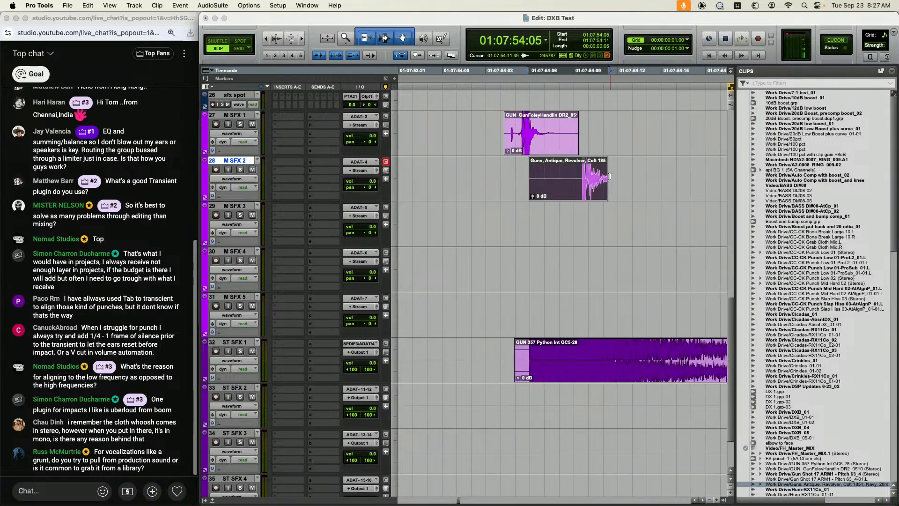
# Trim the Colt 1851 clip on M SFX 2 to the shot's onset and longer tail, and align it with the Python shot's transient
pyautogui.moveTo(609, 177); pyautogui.dragTo(719, 178)
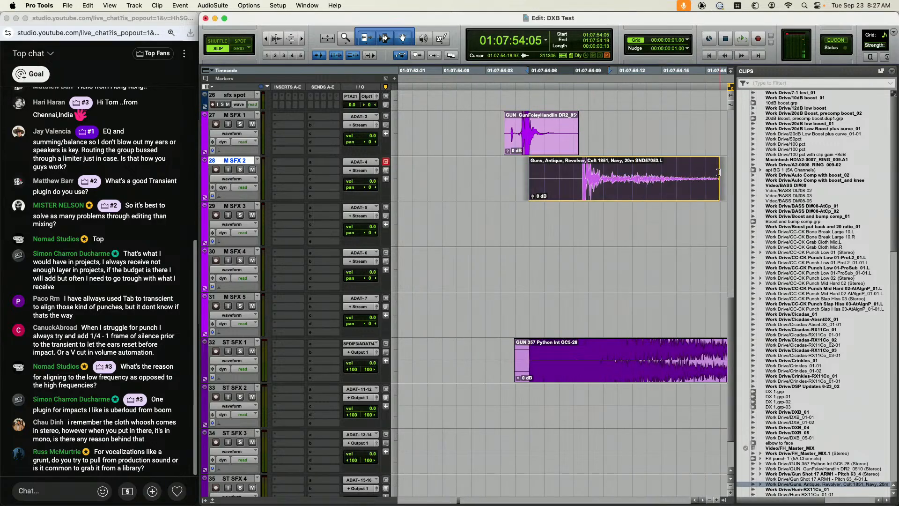
pyautogui.click(582, 173)
pyautogui.click(581, 171)
pyautogui.press('a')
pyautogui.moveTo(611, 191); pyautogui.dragTo(560, 190)
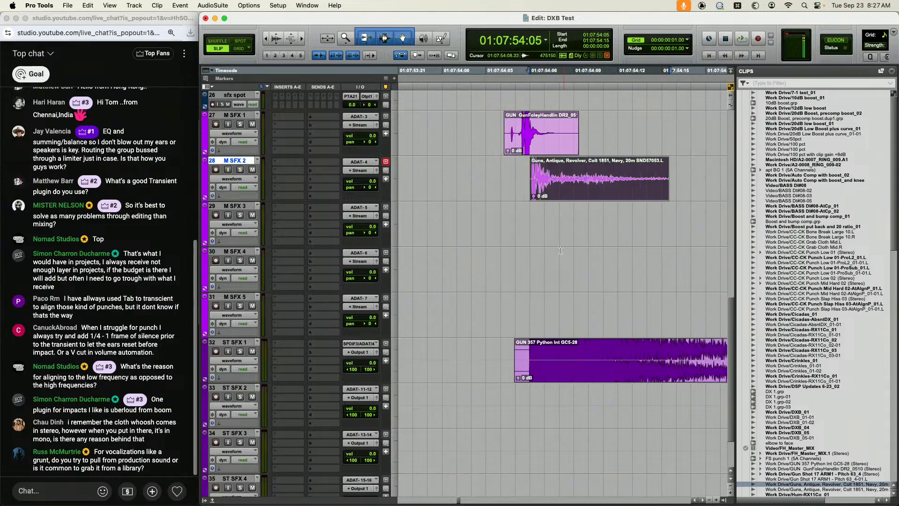
# Transfer the second shot of Guns, Pistol, Revolver, Caliber 38, Fire, 7 Shots, Cock, Spaced, Close, about 1.18 s long, to M SFX 3
pyautogui.click(532, 212)
pyautogui.press('super+Tab')
pyautogui.scroll(-3, 490, 295)
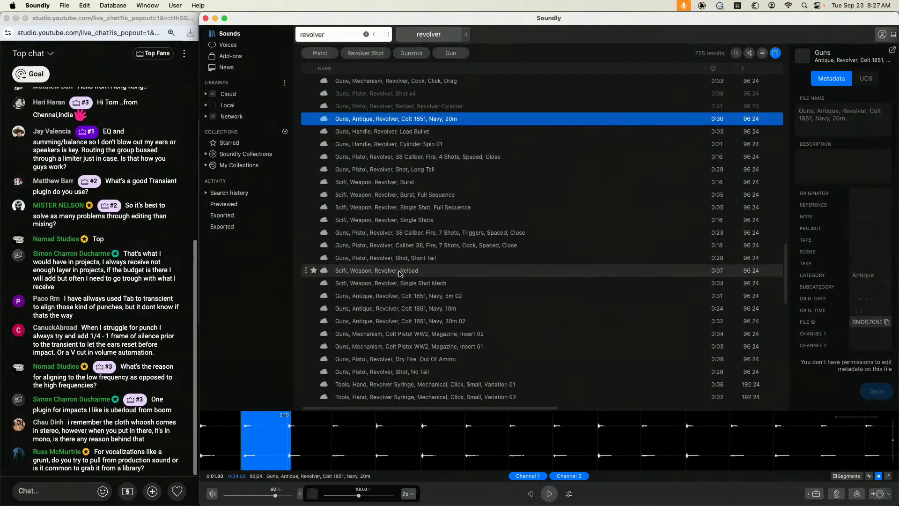
pyautogui.click(417, 247)
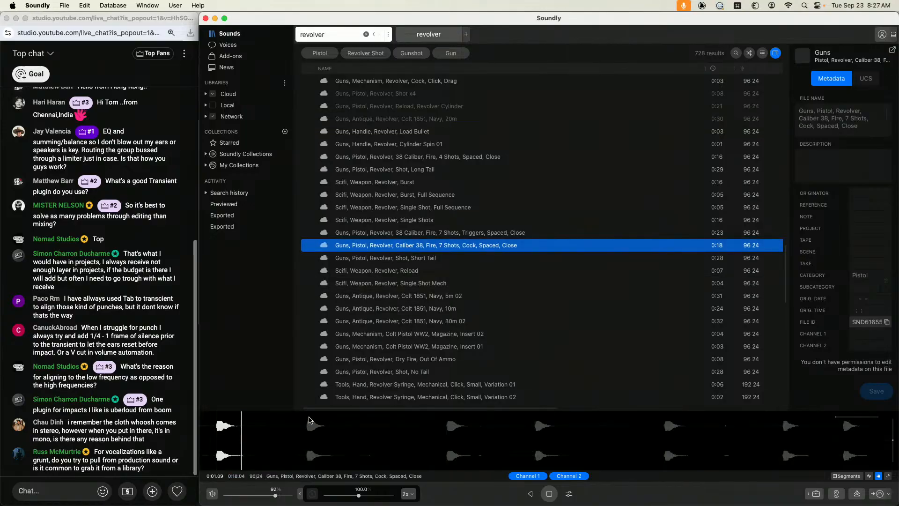
pyautogui.click(336, 441)
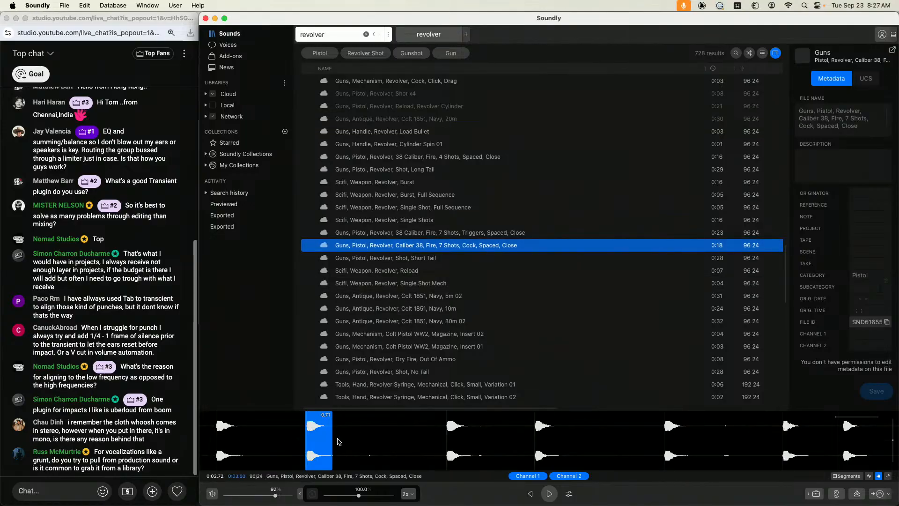
pyautogui.moveTo(338, 441); pyautogui.dragTo(351, 440)
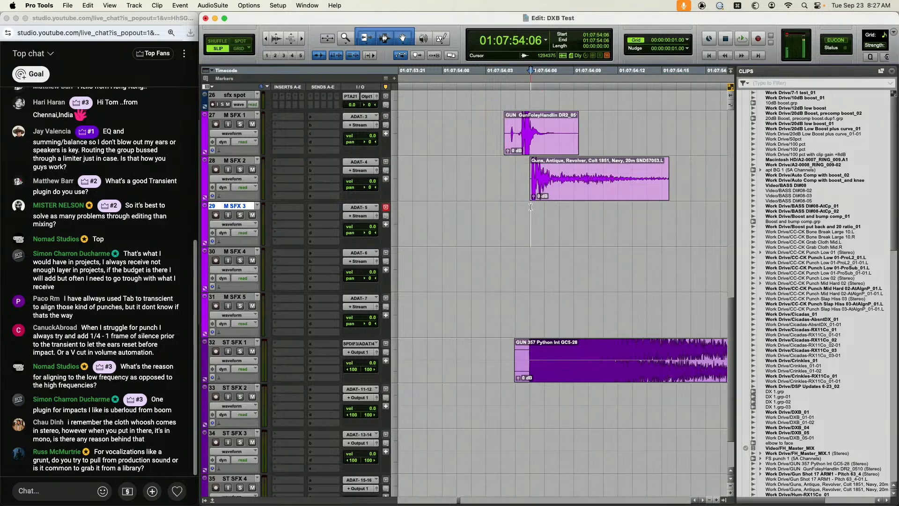
pyautogui.press('super+Tab')
pyautogui.press('s')
pyautogui.moveTo(563, 236); pyautogui.dragTo(553, 233)
# Search Soundly for "howitzer", audition the EFXGUNS01 Howitzer M101 shot #06, and transfer it to ST SFX 2
pyautogui.press('super+Tab')
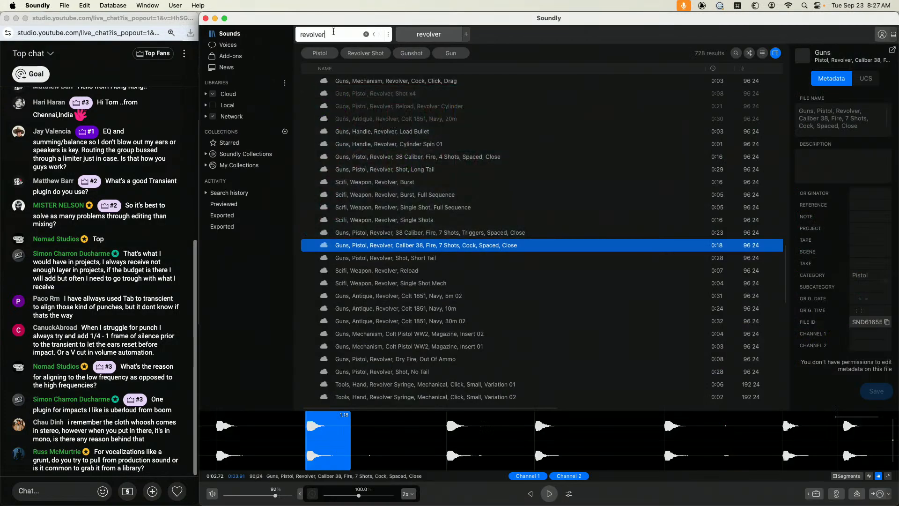
pyautogui.write('howitzer')
pyautogui.press('Return')
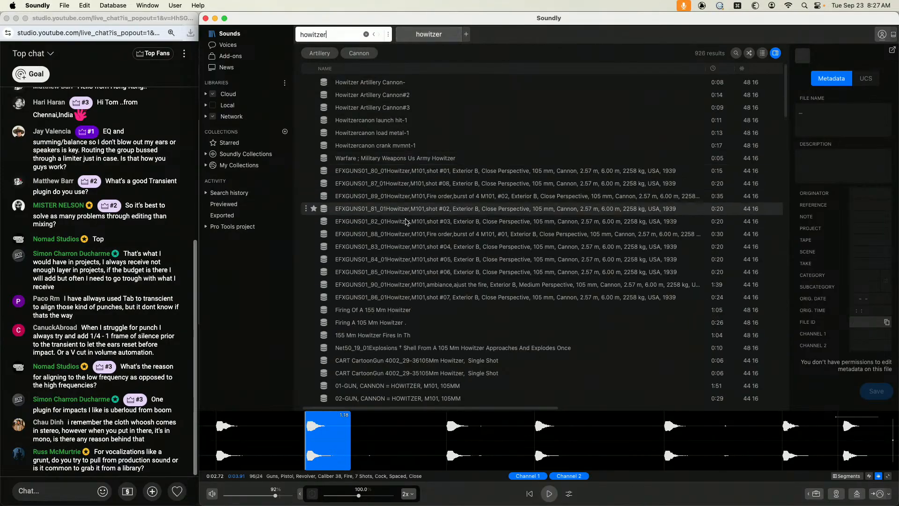
pyautogui.click(450, 272)
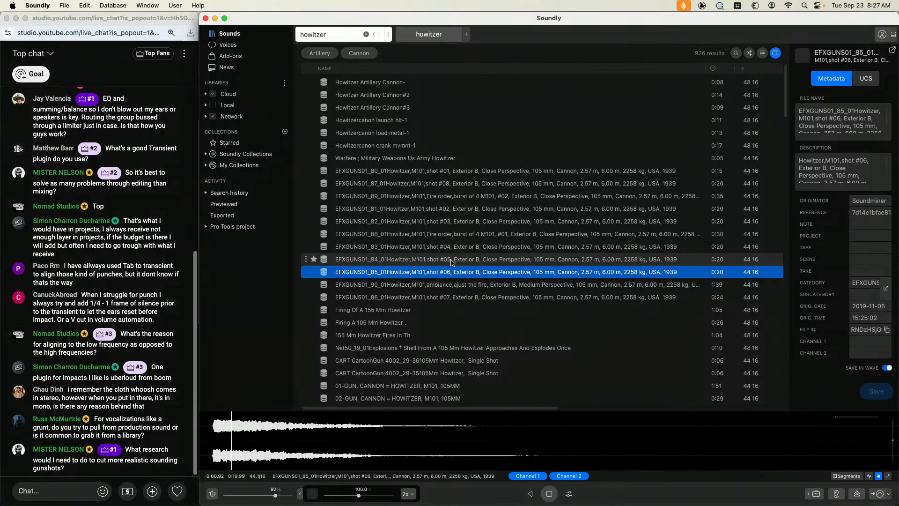
pyautogui.press('super+Tab')
pyautogui.click(525, 389)
pyautogui.press('super+Tab')
pyautogui.press('s')
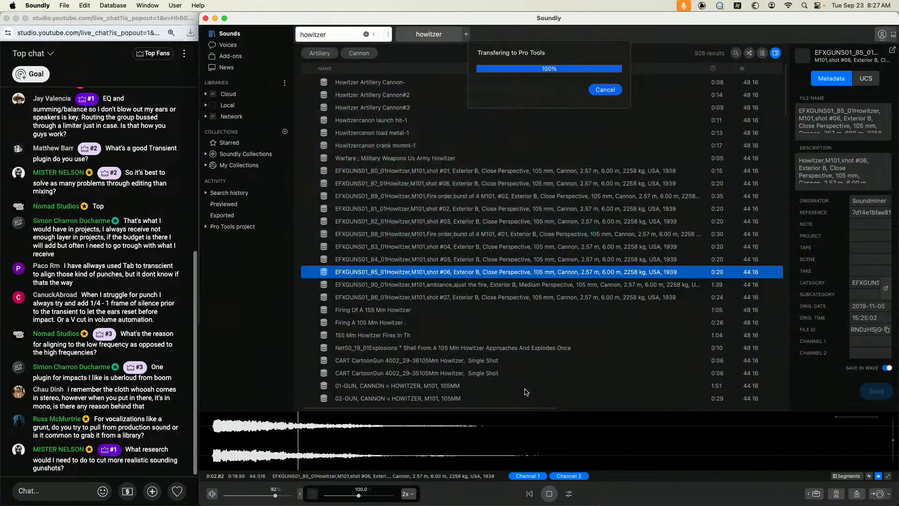
# Trim the start of the howitzer clip on ST SFX 2, align it with the Python shot, and reduce the waveform height
pyautogui.click(642, 399)
pyautogui.press('a')
pyautogui.moveTo(680, 418); pyautogui.dragTo(549, 417)
pyautogui.press('ctrl+alt+super+[')
pyautogui.press('super+[')
pyautogui.press('super+[')
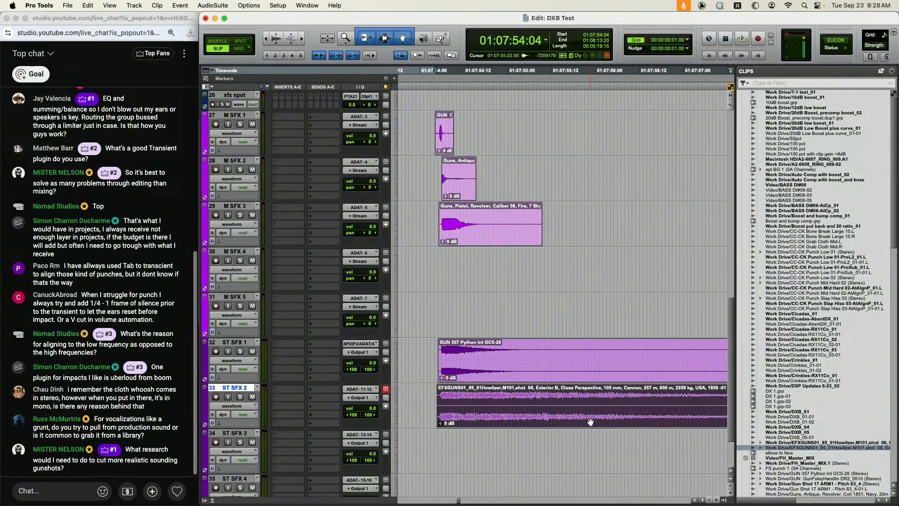
# Search Soundly for "thunder dry" and transfer about 24.6 s of Weather Thunder Dry Rumbles, just after its first strike, to ST SFX 3
pyautogui.press('super+Tab')
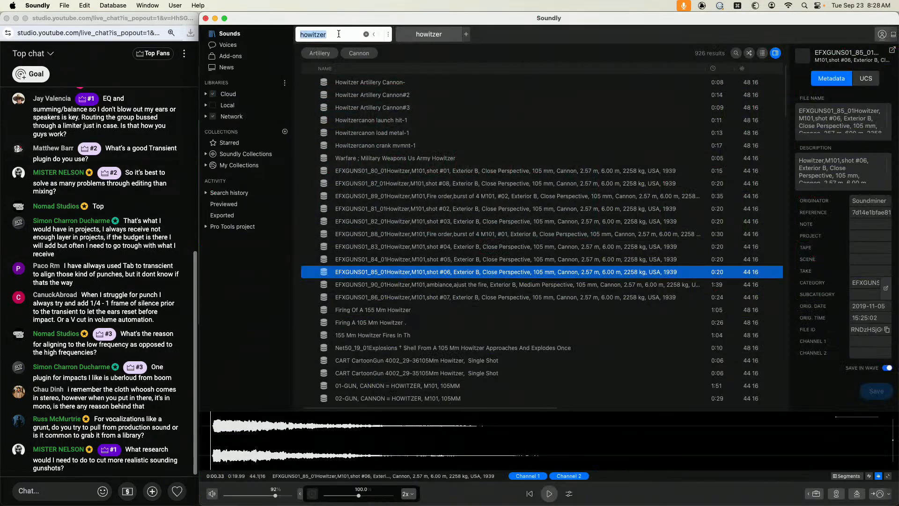
pyautogui.write('thunder dry')
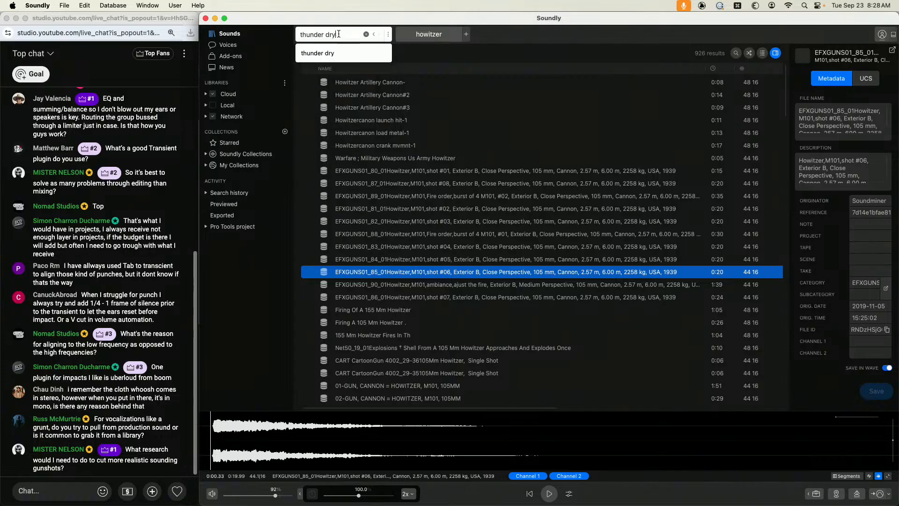
pyautogui.press('Return')
pyautogui.press('Down')
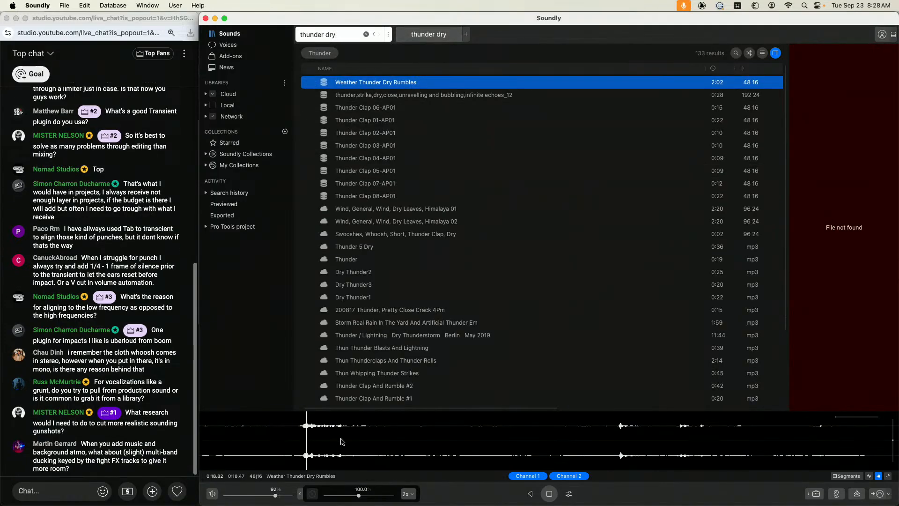
pyautogui.moveTo(317, 436); pyautogui.dragTo(457, 446)
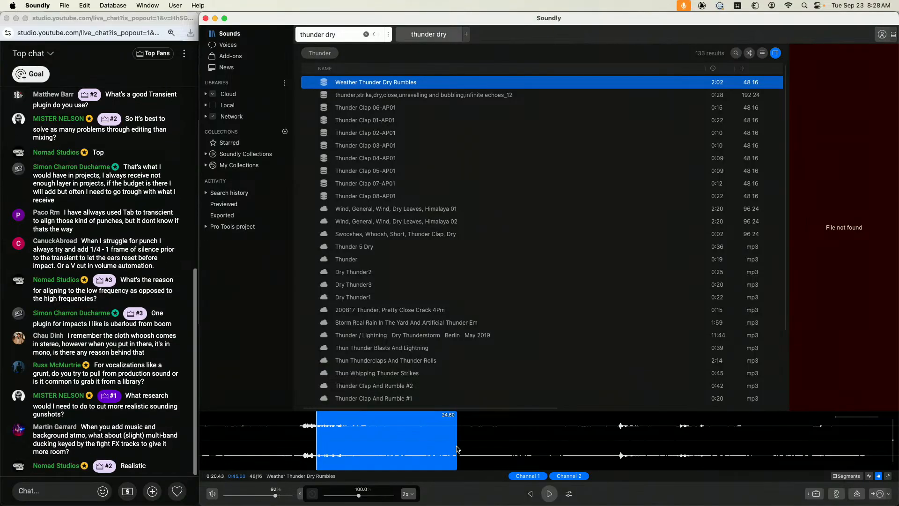
pyautogui.press('s')
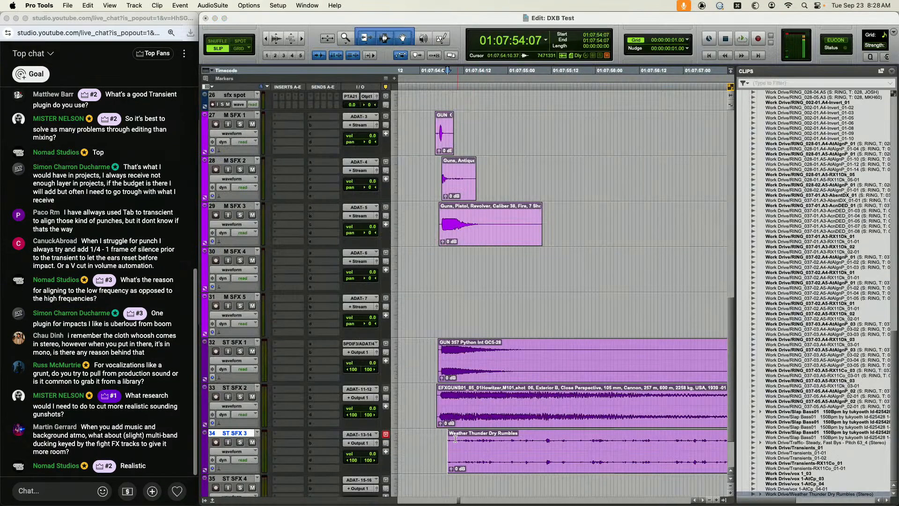
# Fade in the start of the thunder clip on ST SFX 3, trim its end, and add a fade-out about 14 s long
pyautogui.moveTo(450, 435); pyautogui.dragTo(473, 437)
pyautogui.press('r')
pyautogui.press('r')
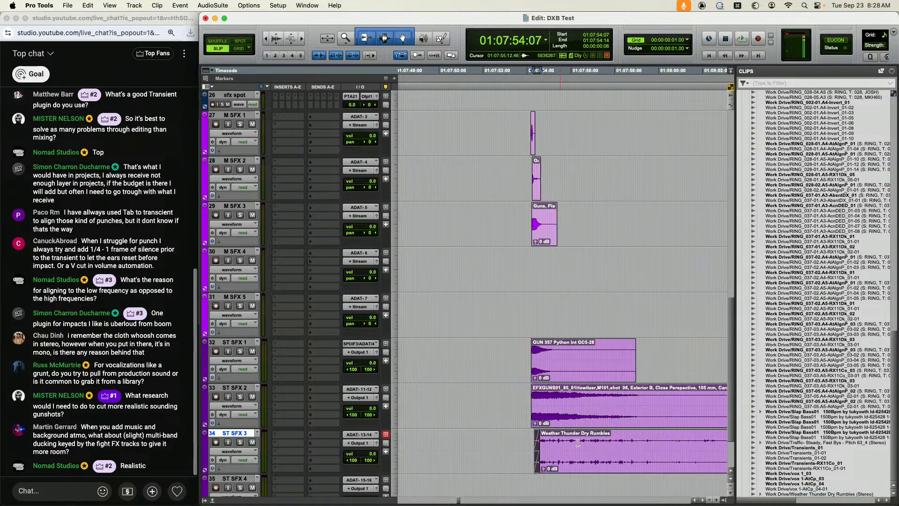
pyautogui.hscroll(3, 602, 441)
pyautogui.hscroll(1, 655, 441)
pyautogui.press('r')
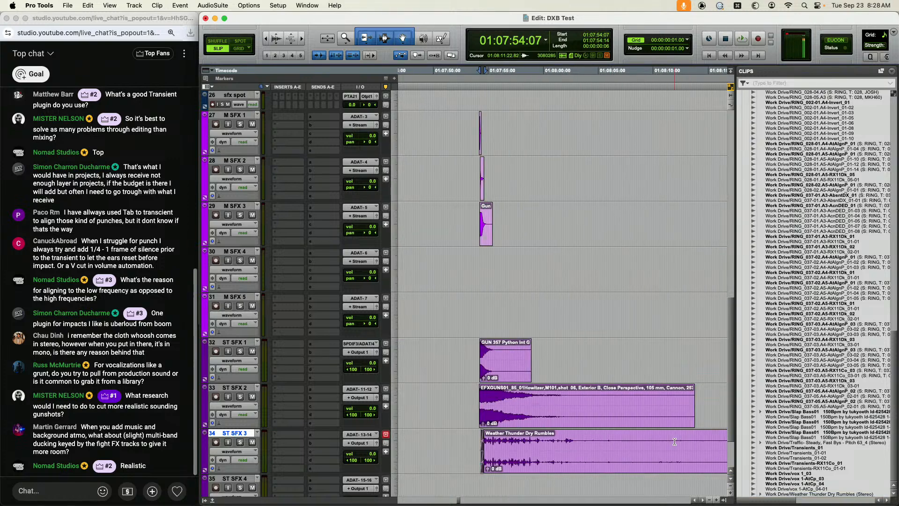
pyautogui.click(689, 439)
pyautogui.press('s')
pyautogui.moveTo(687, 436); pyautogui.dragTo(531, 432)
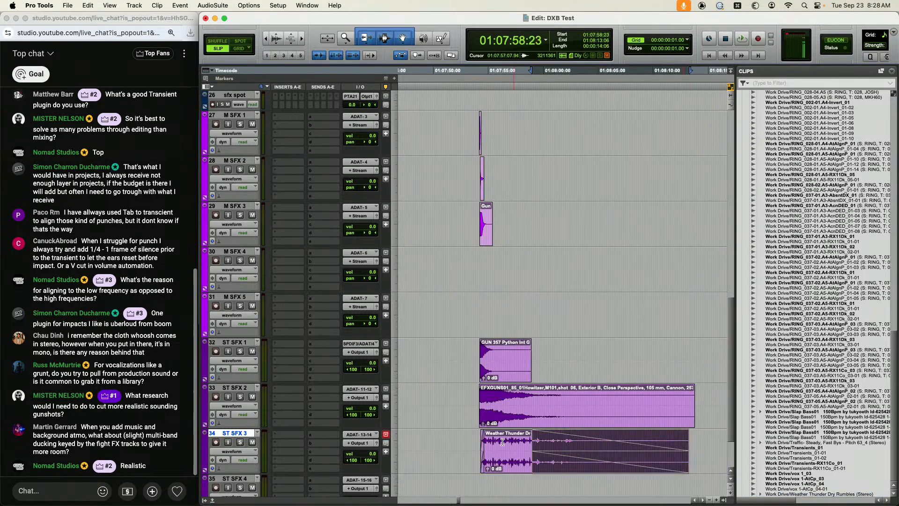
# Mute the howitzer clip on ST SFX 2
pyautogui.click(501, 434)
pyautogui.press('t')
pyautogui.hscroll(-1, 520, 432)
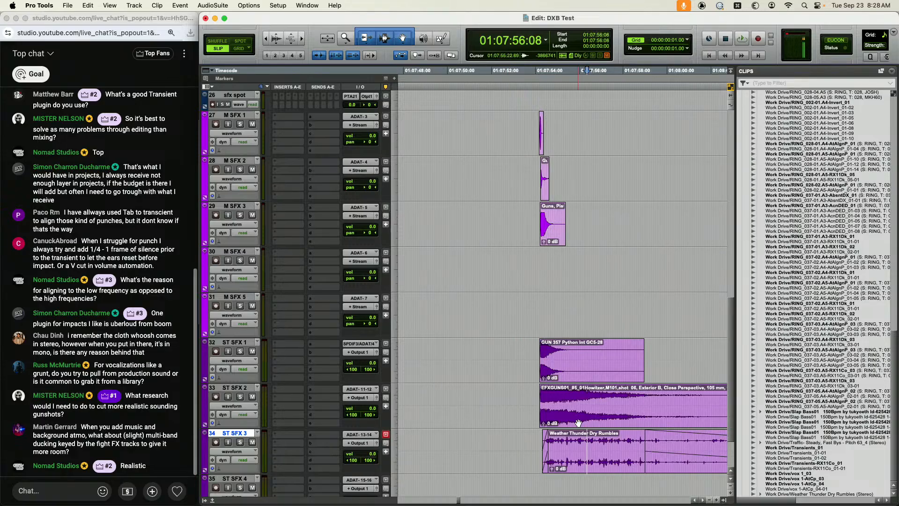
pyautogui.hscroll(2, 569, 423)
pyautogui.click(559, 422)
pyautogui.press('super+m')
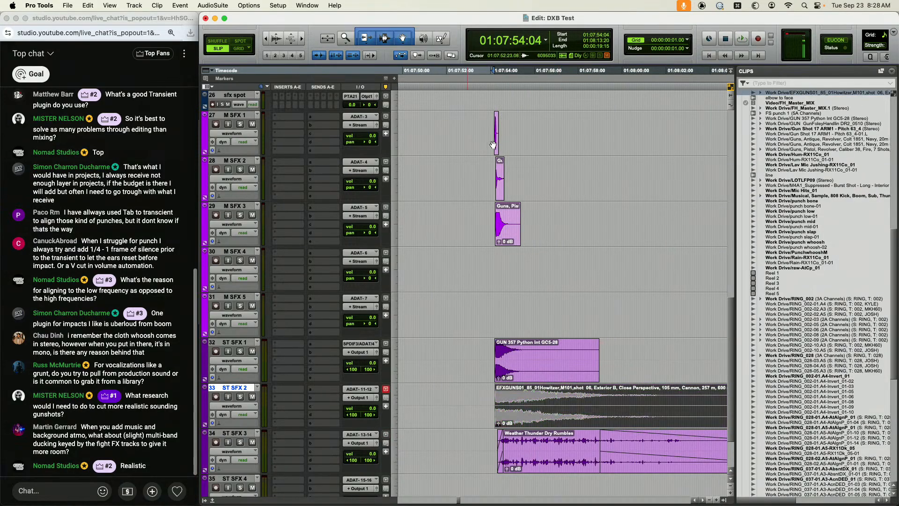
# Move the three mono gun clips down to M SFX 3, M SFX 4 and M SFX 5, and play the layered shot
pyautogui.moveTo(484, 144); pyautogui.dragTo(508, 326)
pyautogui.click(525, 323)
pyautogui.press('t')
pyautogui.press('t')
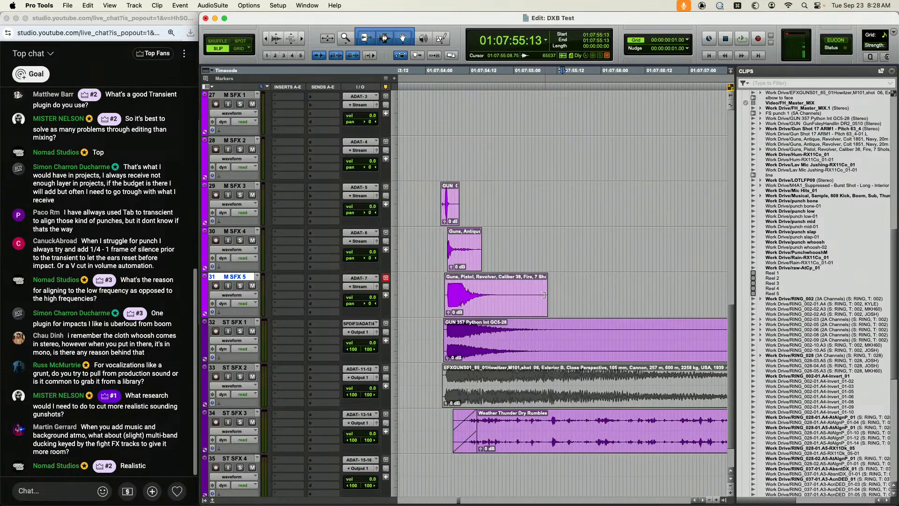
pyautogui.press('r')
pyautogui.press('r')
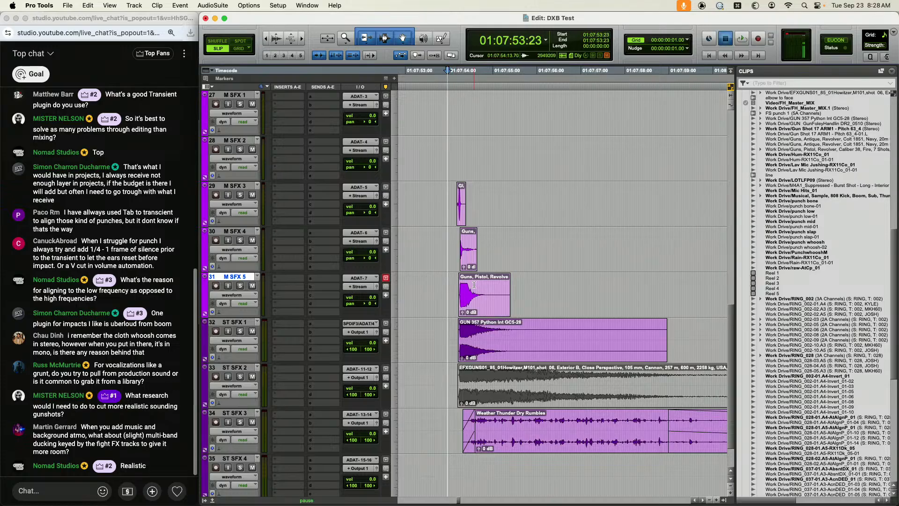
# Play back the layered gunshot and mute the Weather Thunder Dry Rumbles clip on ST SFX 3
pyautogui.press('space')
pyautogui.press('space')
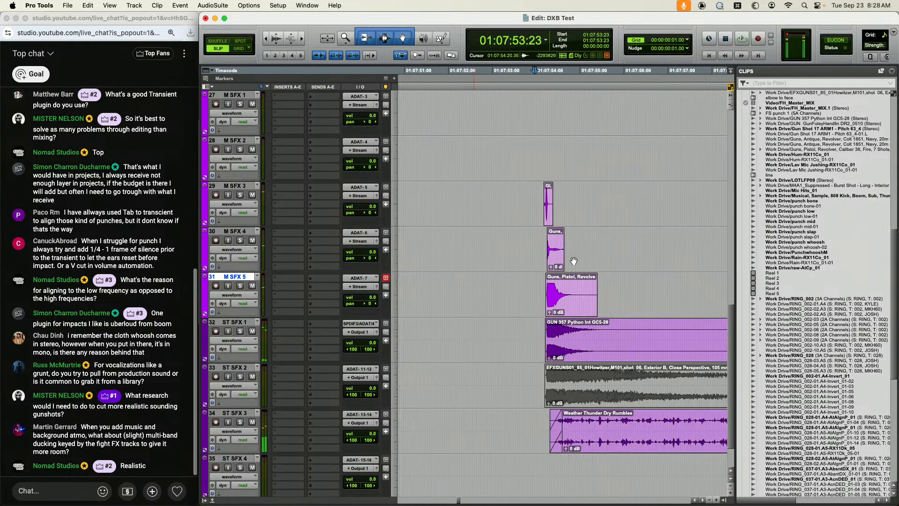
pyautogui.click(496, 449)
pyautogui.hscroll(-4, 501, 394)
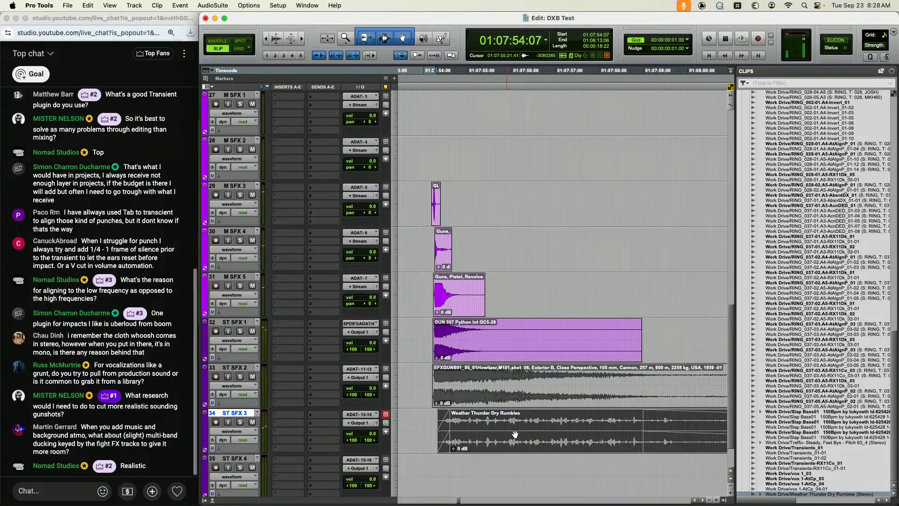
# Move the three mono gun clips up one track, onto M SFX 2 through M SFX 4
pyautogui.moveTo(494, 197); pyautogui.dragTo(584, 295)
pyautogui.moveTo(525, 311); pyautogui.dragTo(536, 247)
pyautogui.click(501, 288)
# Lower the clip gain to -5.5 dB on GUN 357 Python Int GC5-28 and -4.0 dB on the M SFX 4 revolver clip
pyautogui.click(527, 359)
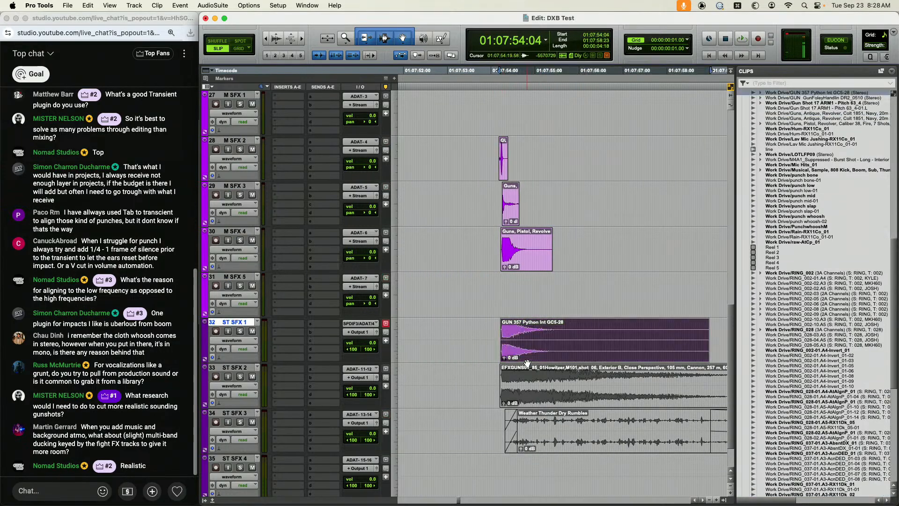
pyautogui.scroll(-5, 528, 363)
pyautogui.click(523, 270)
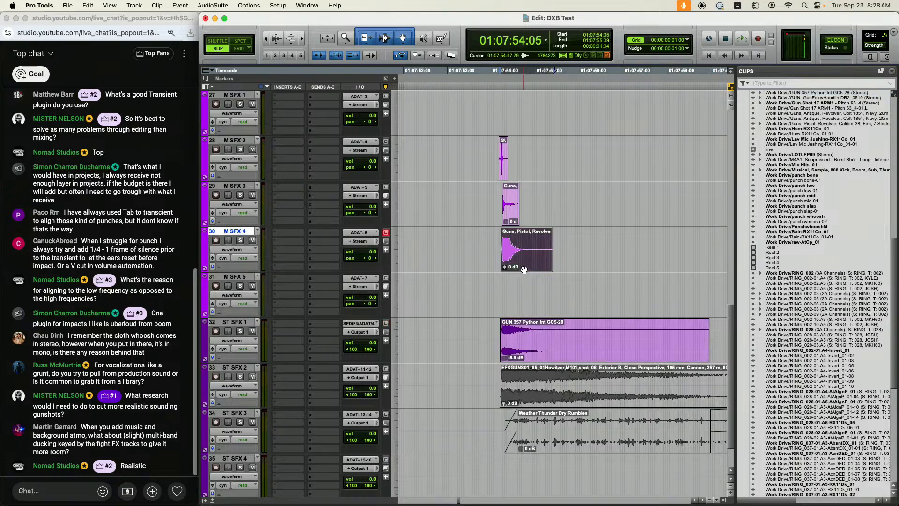
# Place the insertion point at the gunshot on M SFX 5, switch to Soundly and search for "pistol"
pyautogui.click(502, 289)
pyautogui.press('super+Tab')
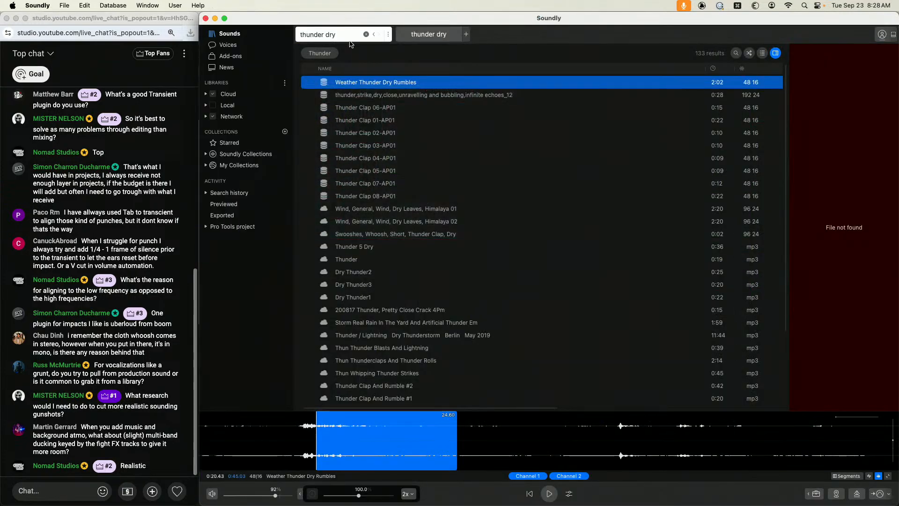
pyautogui.write('pistol')
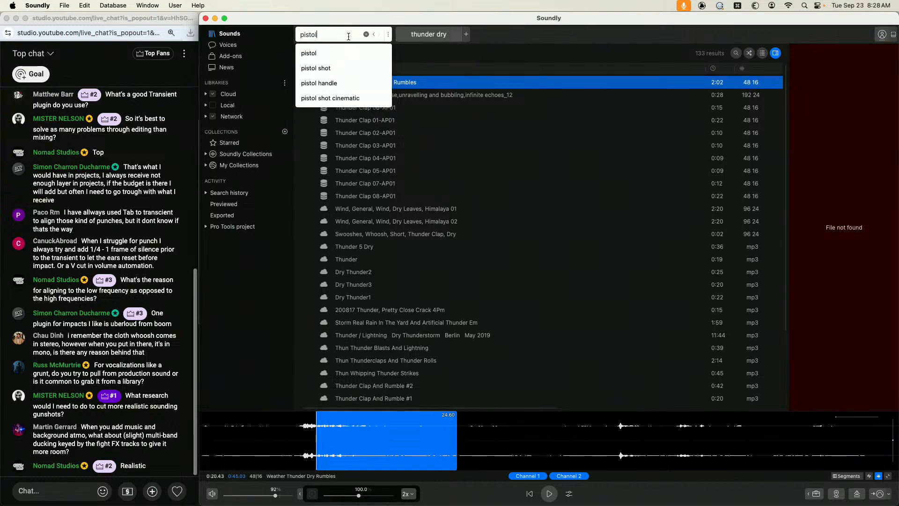
pyautogui.press('Return')
pyautogui.scroll(-5, 441, 240)
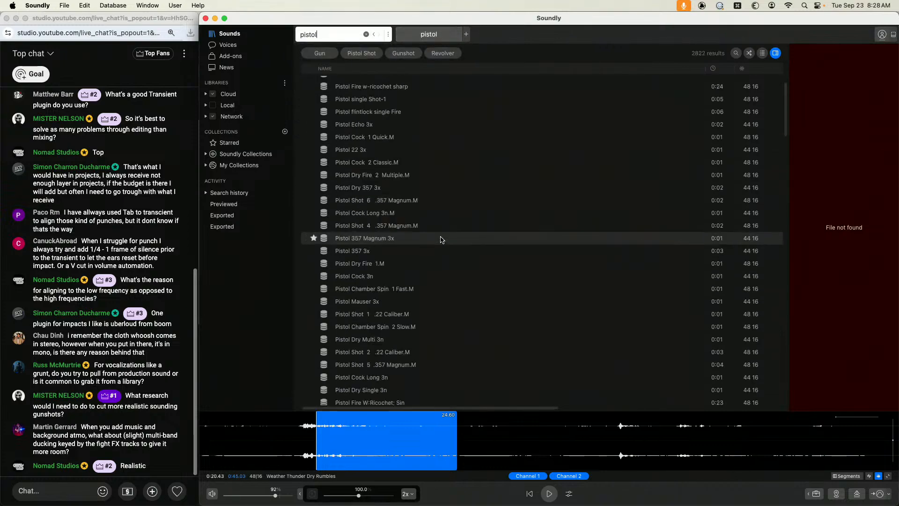
pyautogui.scroll(-15, 441, 240)
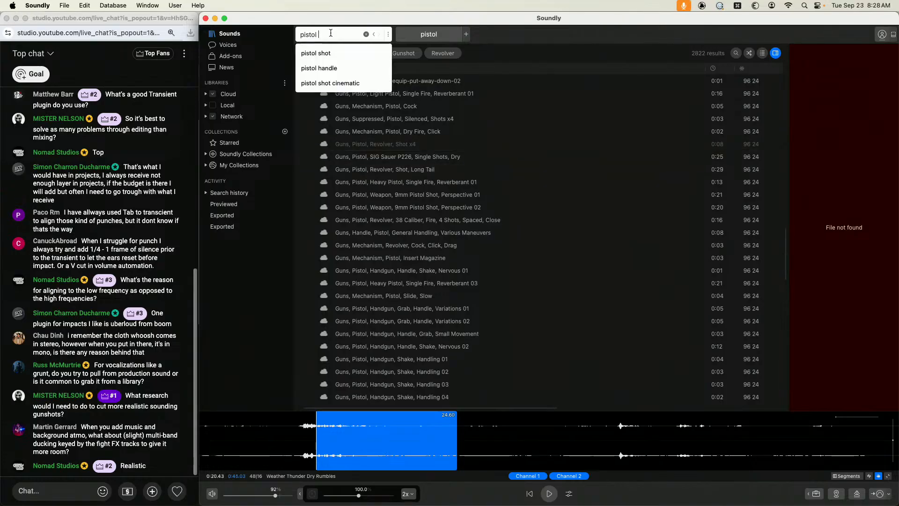
# Search the sound library for "45 acp"
pyautogui.press('super+a')
pyautogui.write('45 acp')
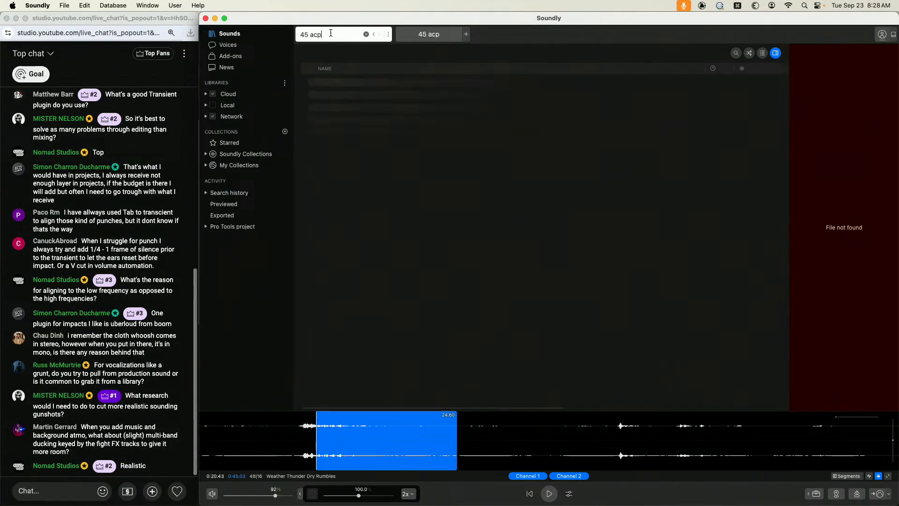
pyautogui.press('Return')
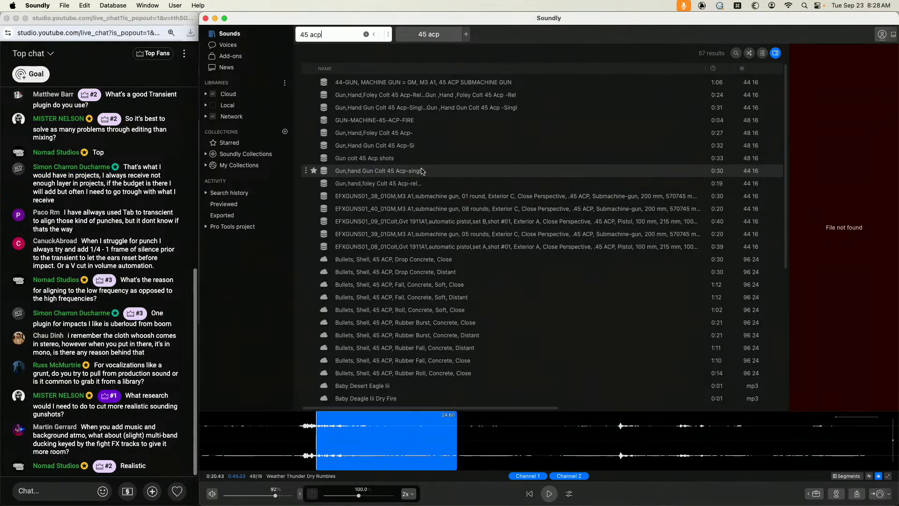
# Audition the Colt 45, submachine gun and shell drop sounds among the 45 acp results
pyautogui.click(418, 107)
pyautogui.press('Up')
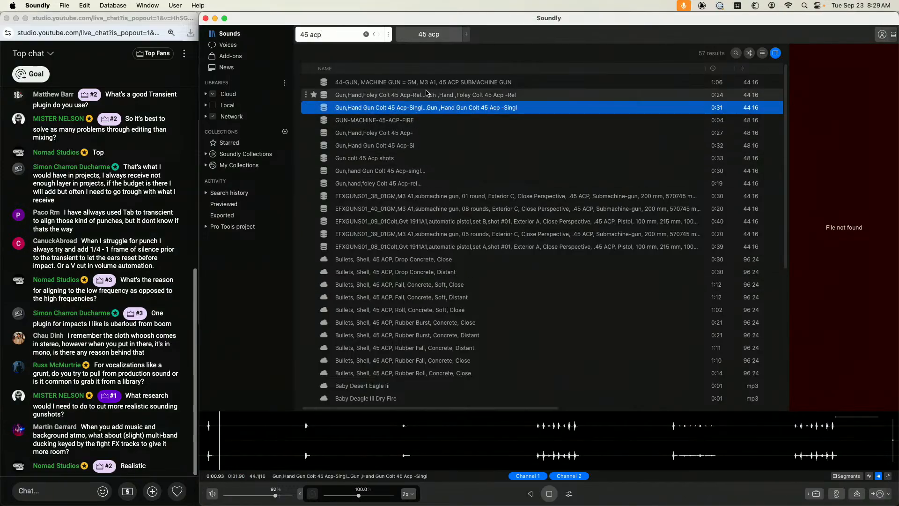
pyautogui.click(416, 183)
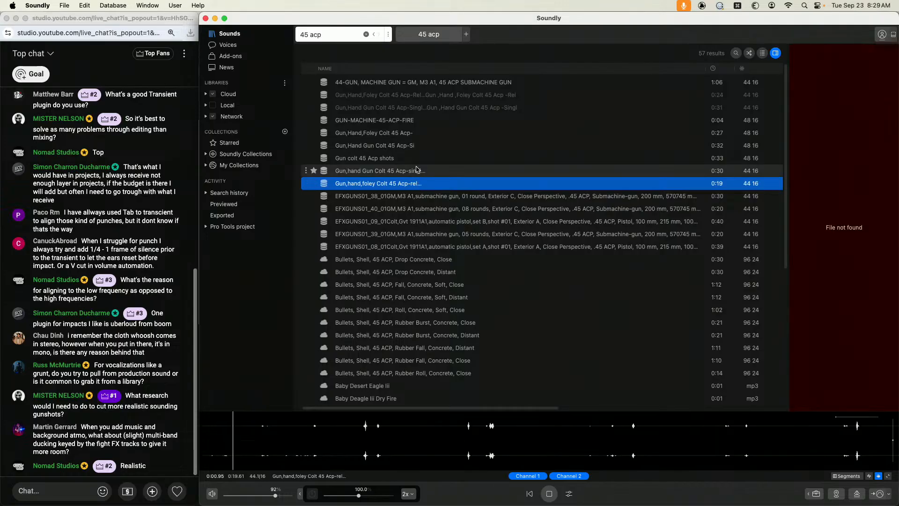
pyautogui.click(416, 172)
pyautogui.click(409, 234)
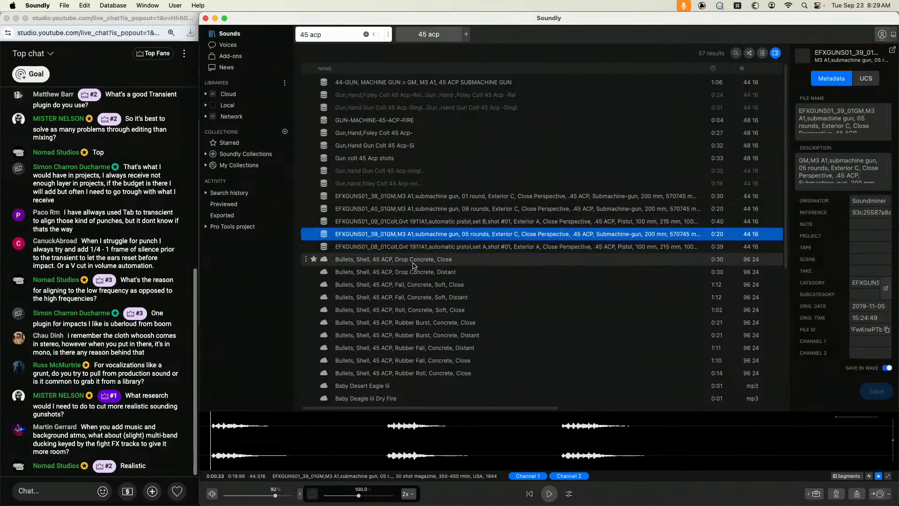
pyautogui.click(412, 260)
pyautogui.scroll(-3, 423, 299)
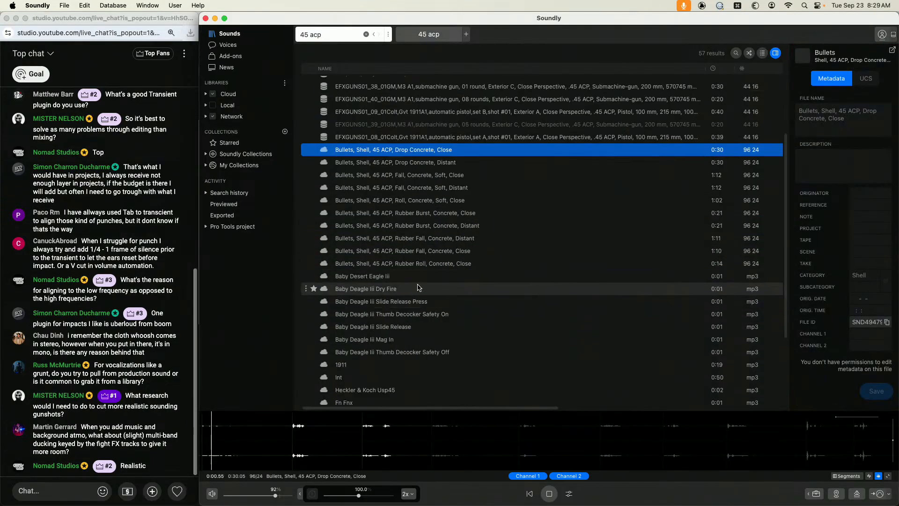
pyautogui.scroll(3, 417, 283)
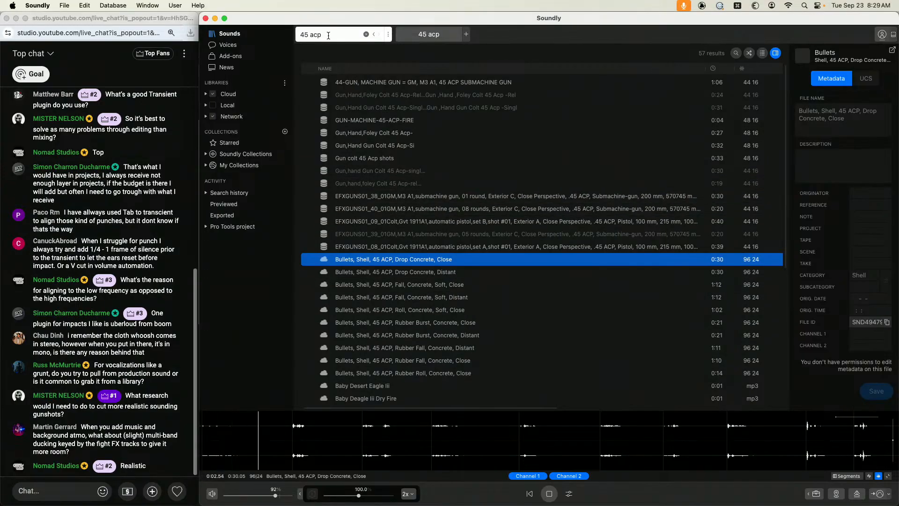
# Search the sound library for "pistol" again and browse to the .357 Magnum recordings
pyautogui.press('super+f')
pyautogui.write('pistol')
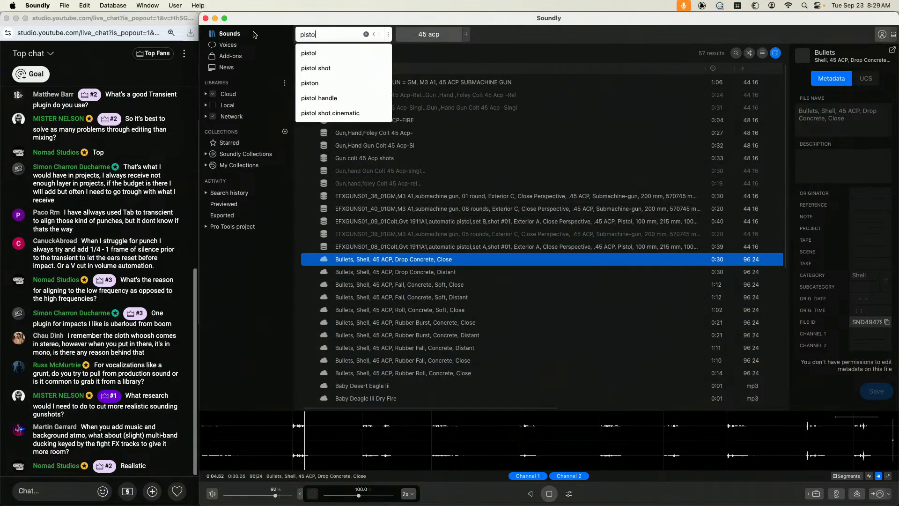
pyautogui.press('Return')
pyautogui.scroll(-5, 403, 188)
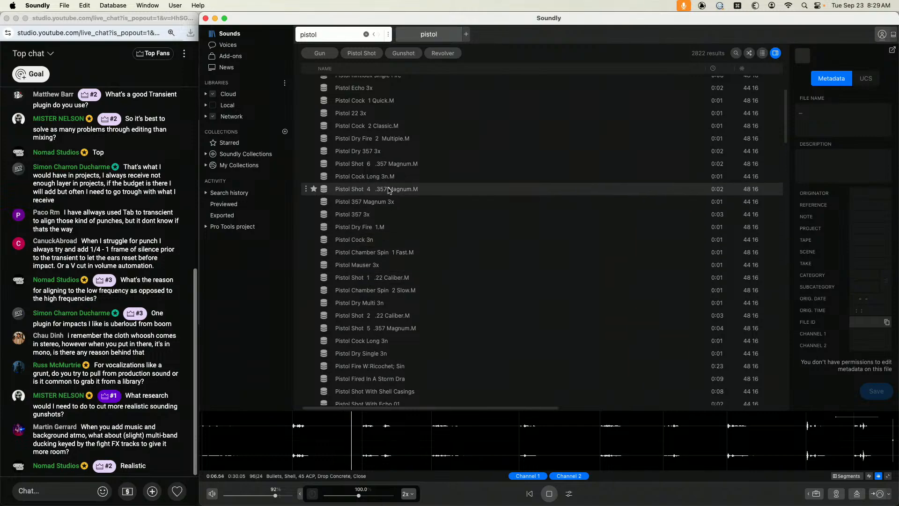
# Audition the 357 pistol sounds and send Pistol Shot 4 .357 Magnum.M to M SFX 5 in Pro Tools
pyautogui.click(384, 202)
pyautogui.click(382, 214)
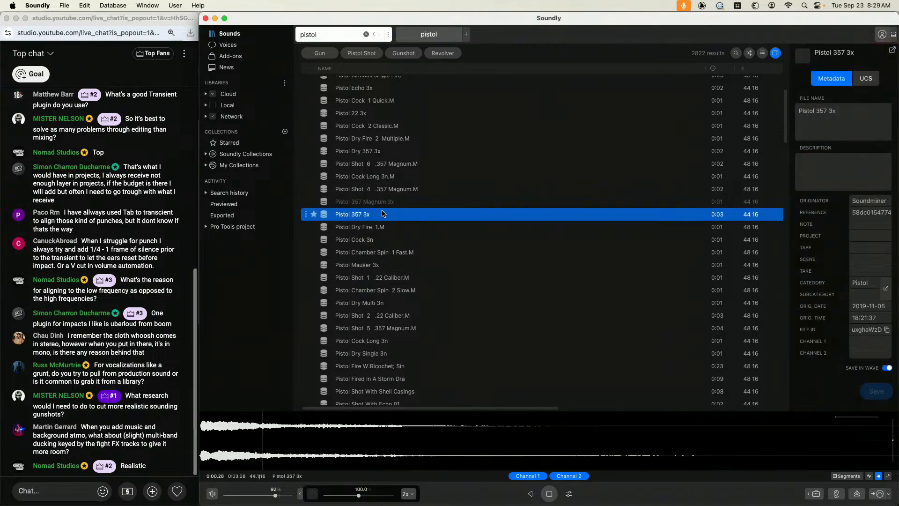
pyautogui.click(383, 189)
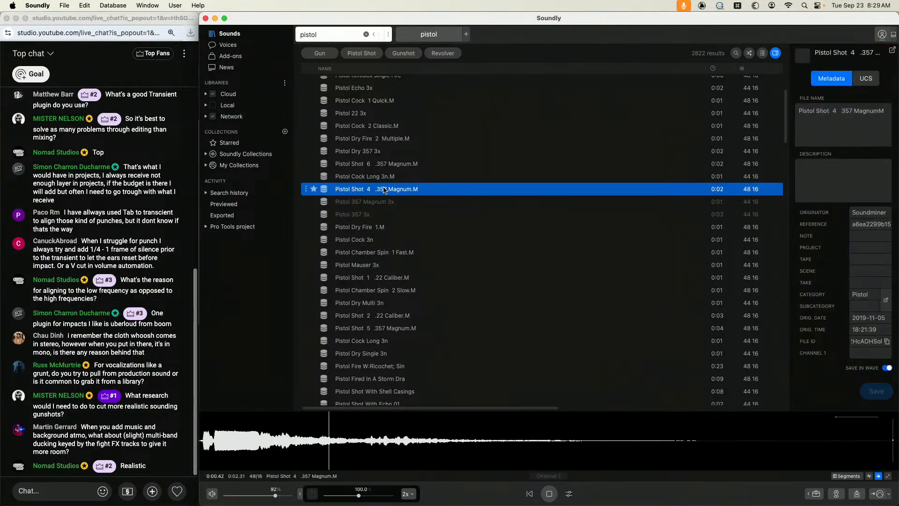
pyautogui.press('s')
# Trim the Pistol Shot 4 357 Magnum clip to its main shot transient and move its start to 01:07:54:06 in Grid mode
pyautogui.press('t')
pyautogui.press('t')
pyautogui.press('t')
pyautogui.press('t')
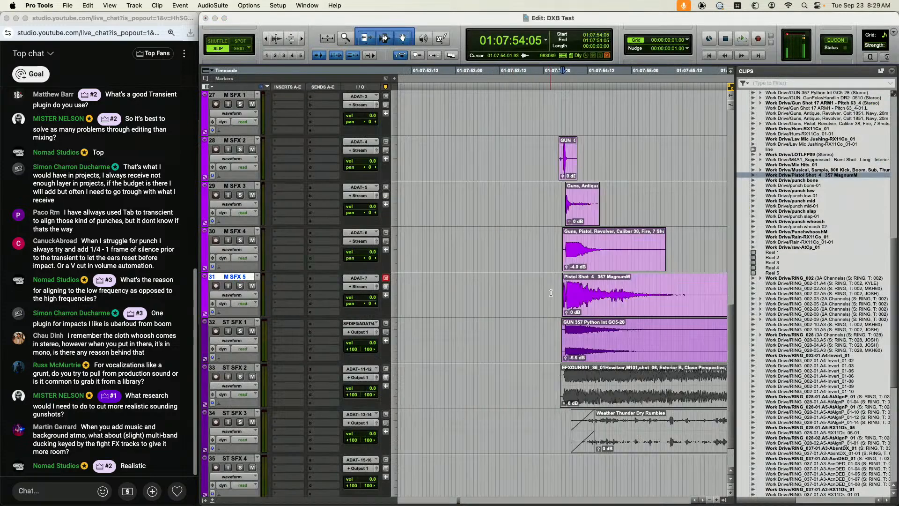
pyautogui.moveTo(585, 307)
pyautogui.mouseDown()
pyautogui.moveTo(597, 311)
pyautogui.moveTo(578, 309)
pyautogui.mouseUp()
pyautogui.click(589, 288)
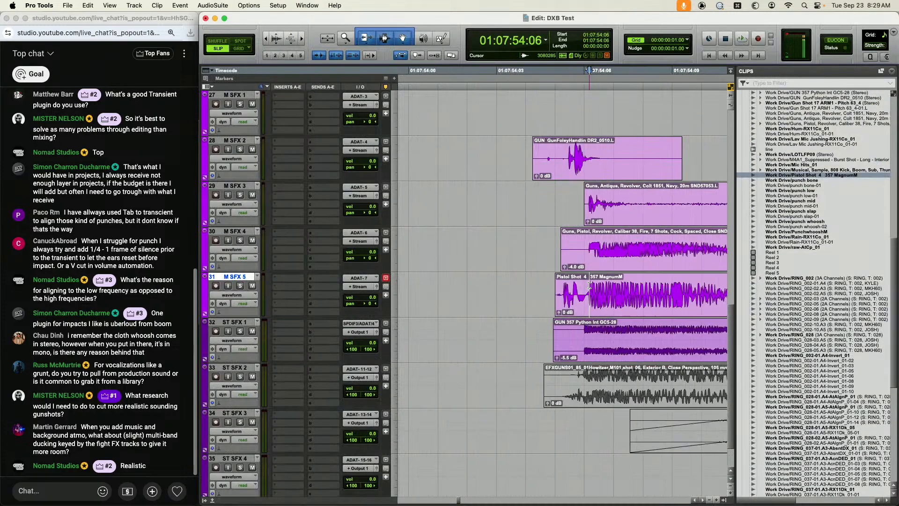
pyautogui.press('t')
pyautogui.press('t')
pyautogui.press('t')
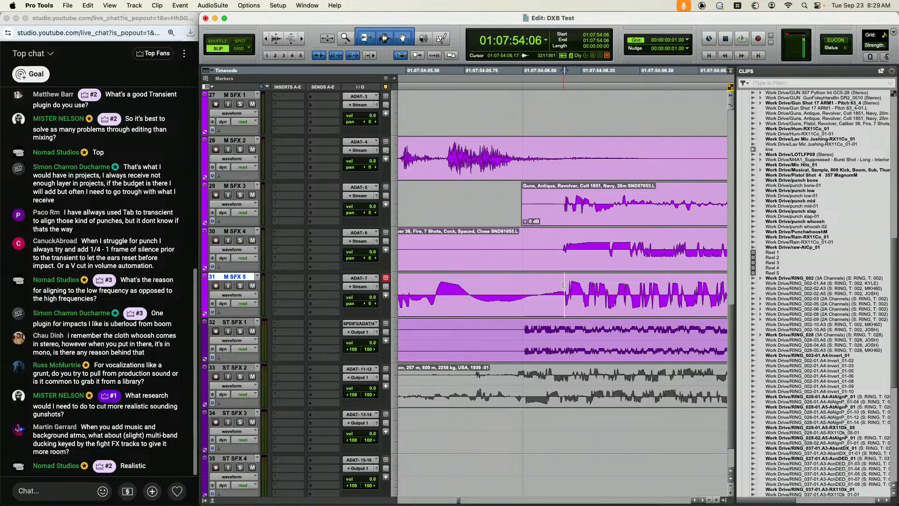
pyautogui.press('a')
pyautogui.moveTo(598, 310); pyautogui.dragTo(557, 306)
pyautogui.press('F4')
pyautogui.click(555, 242)
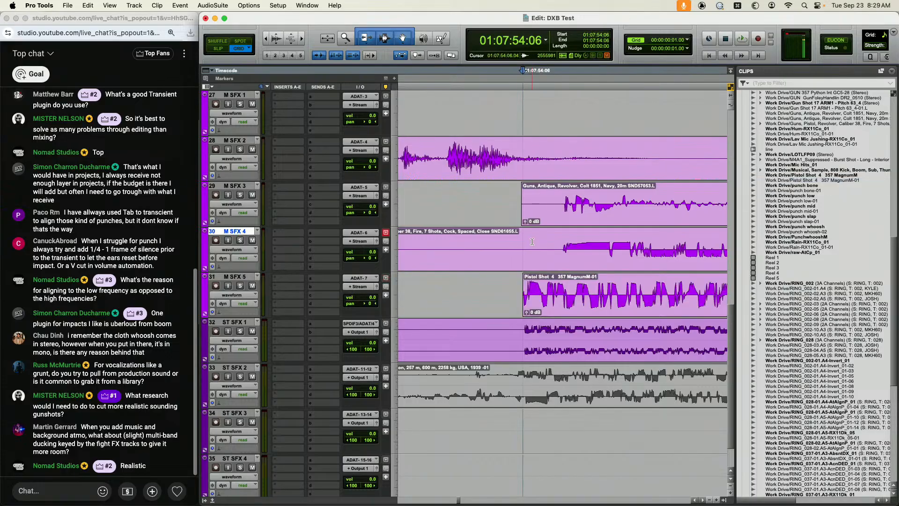
pyautogui.press('Tab')
pyautogui.press('r')
pyautogui.press('r')
pyautogui.press('r')
pyautogui.press('r')
pyautogui.press('r')
pyautogui.press('r')
pyautogui.press('r')
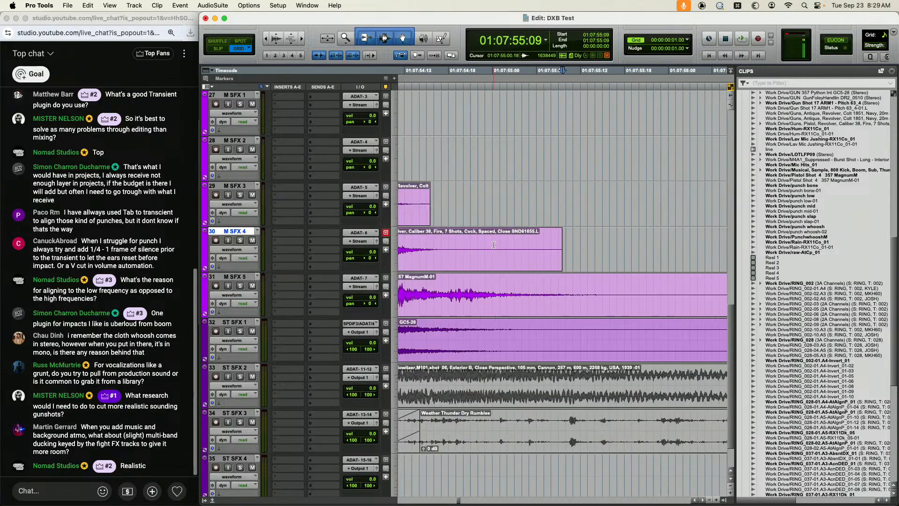
# Trim the Guns, Pistol, Revolver clip on M SFX 4 to its shot transient and align its start with the M SFX 5 clip
pyautogui.click(510, 240)
pyautogui.press('a')
pyautogui.press('t')
pyautogui.press('t')
pyautogui.press('t')
pyautogui.press('t')
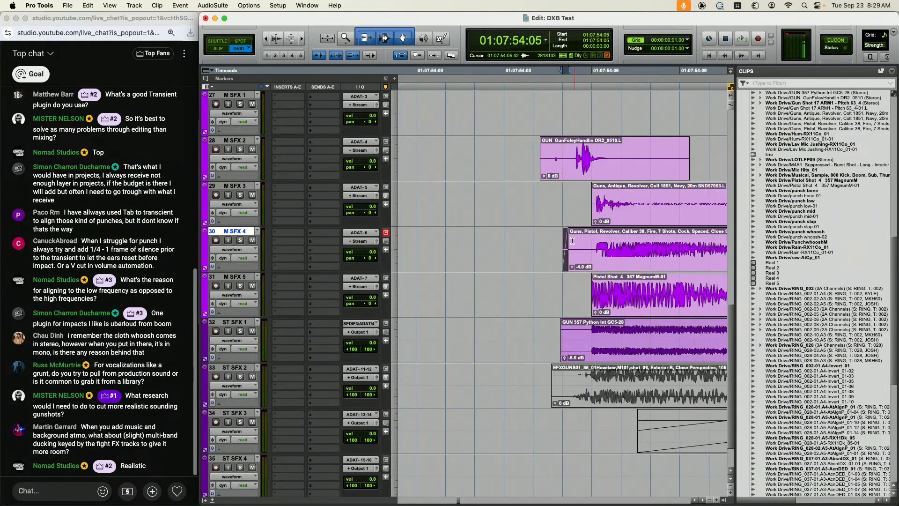
pyautogui.click(540, 240)
pyautogui.press('a')
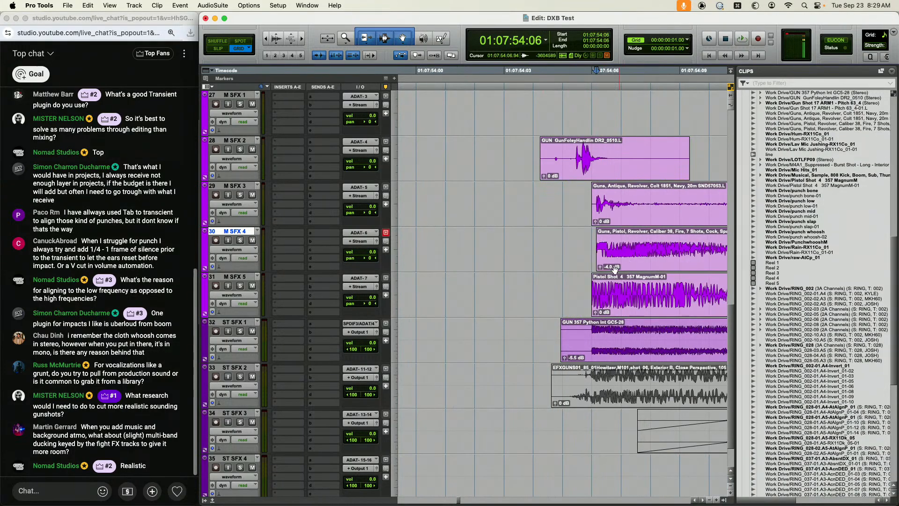
pyautogui.click(633, 307)
pyautogui.keyDown('ctrl'); pyautogui.click(641, 267); pyautogui.keyUp('ctrl')
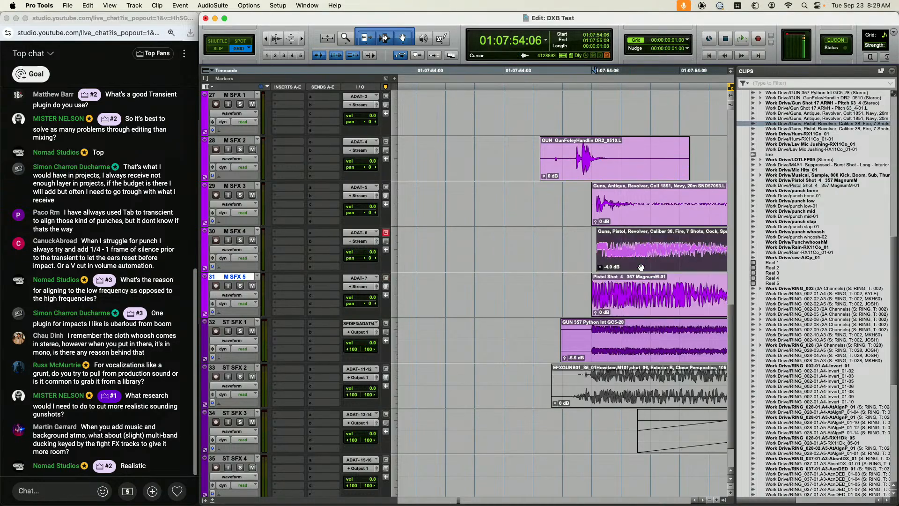
# Trim the Guns, Antique, Revolver clip on M SFX 3 to its shot transient and align its start with the clips below
pyautogui.hscroll(2, 521, 190)
pyautogui.moveTo(551, 198); pyautogui.dragTo(489, 198)
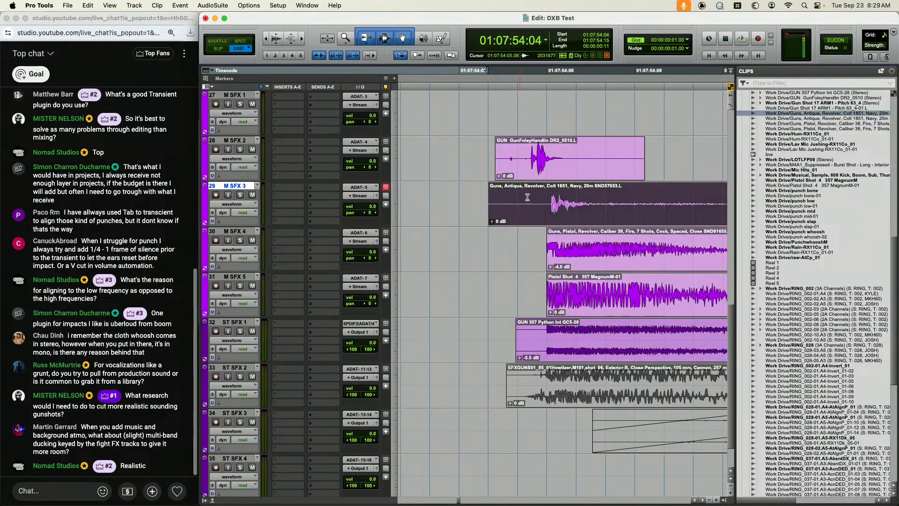
pyautogui.click(519, 192)
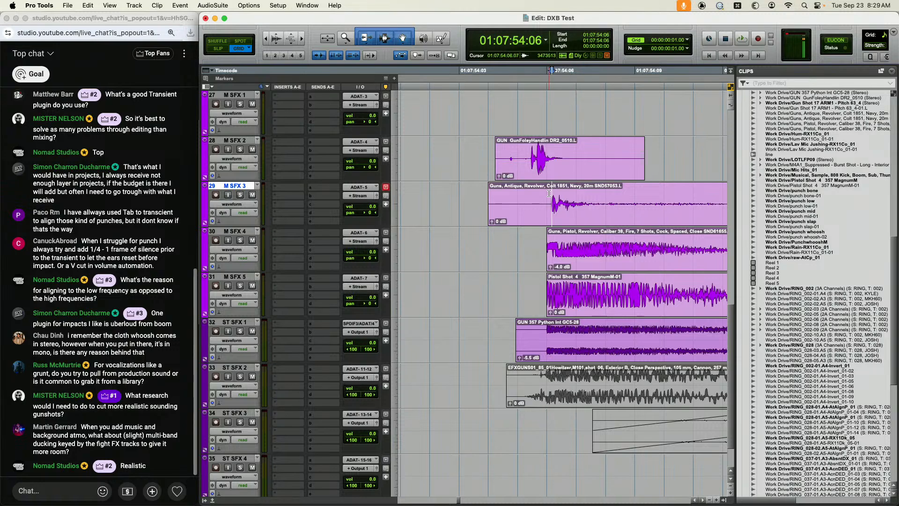
pyautogui.press('a')
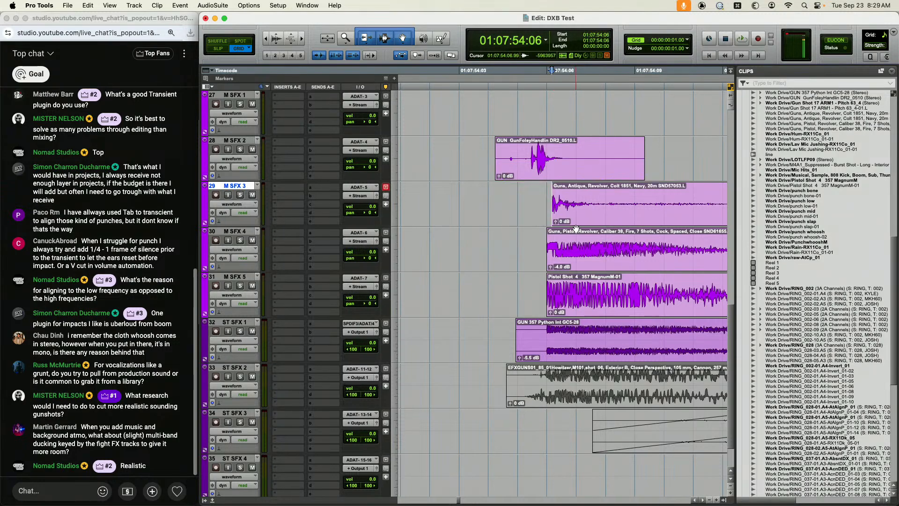
pyautogui.click(578, 268)
pyautogui.moveTo(593, 221); pyautogui.dragTo(590, 214)
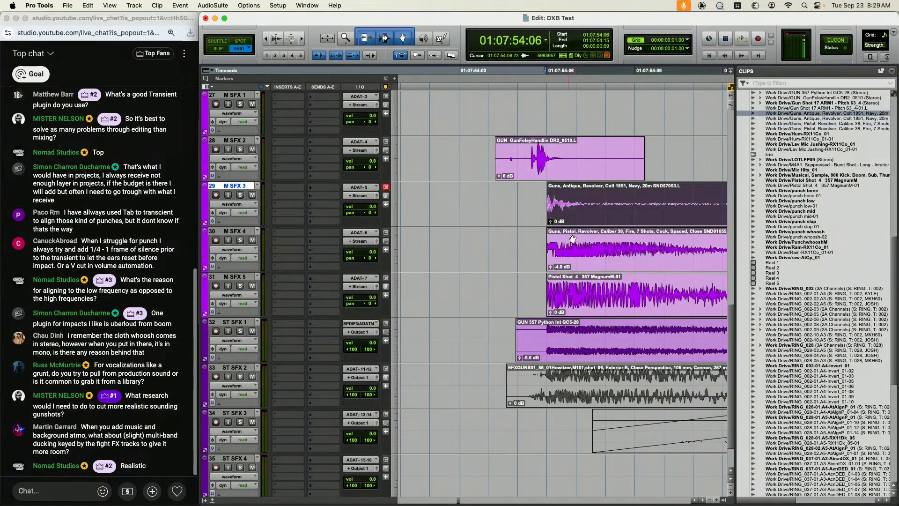
# Solo M SFX 2 and play back its gun foley clip from just before it starts
pyautogui.press('t')
pyautogui.press('t')
pyautogui.press('r')
pyautogui.press('r')
pyautogui.press('r')
pyautogui.press('r')
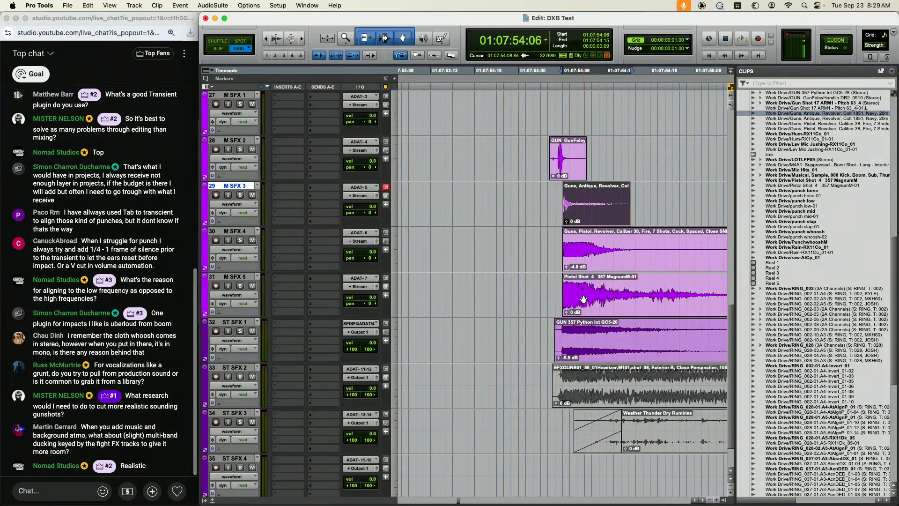
pyautogui.click(450, 149)
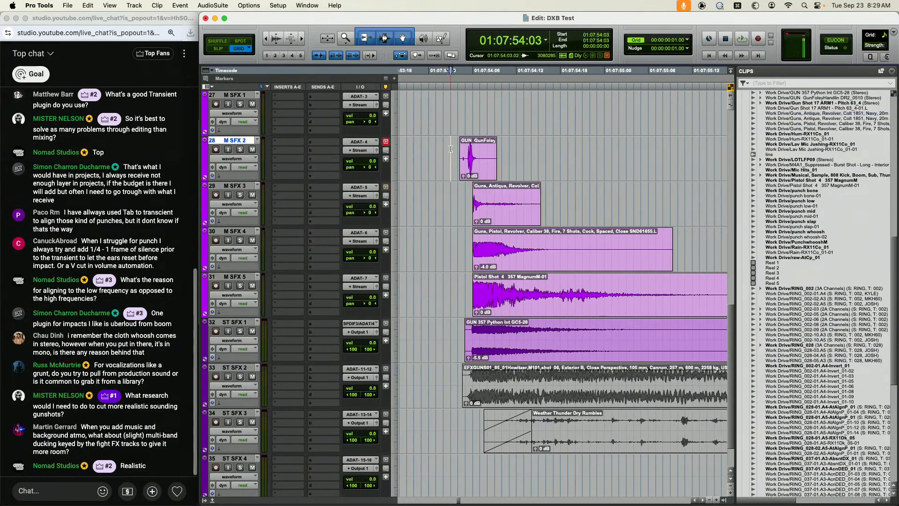
pyautogui.hotkey('shift', 's')
pyautogui.press('space')
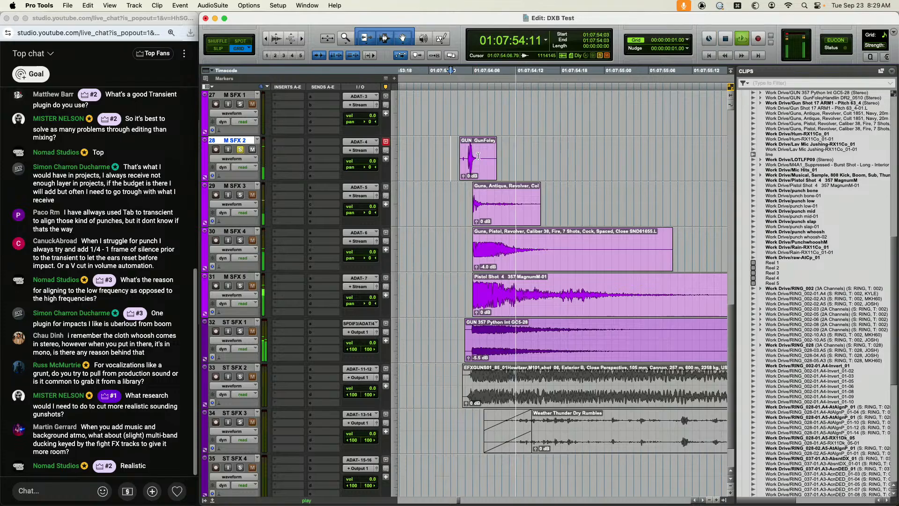
pyautogui.click(478, 155)
pyautogui.press('space')
# Inspect the gun foley clip's waveform on M SFX 2 against the starts of the layers below, selecting its main hit
pyautogui.press('t')
pyautogui.press('t')
pyautogui.press('t')
pyautogui.click(573, 180)
pyautogui.moveTo(571, 177); pyautogui.dragTo(567, 176)
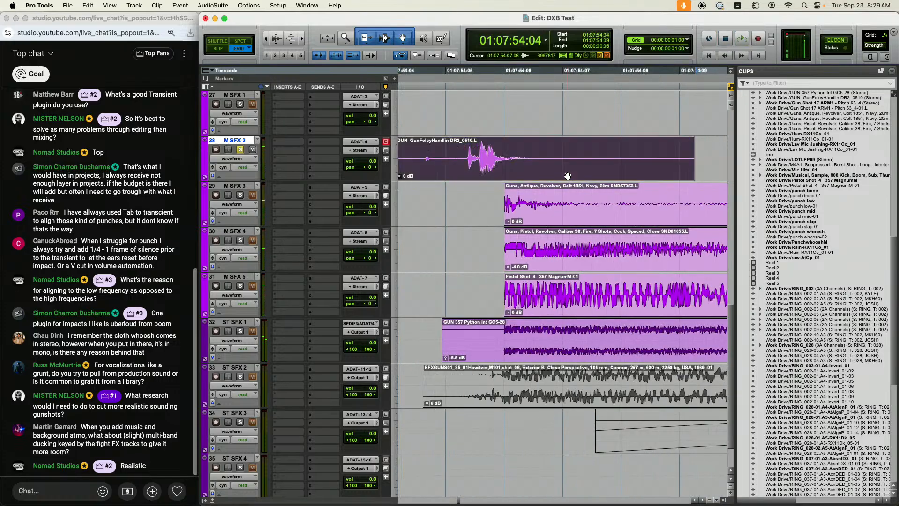
pyautogui.moveTo(506, 146); pyautogui.dragTo(470, 152)
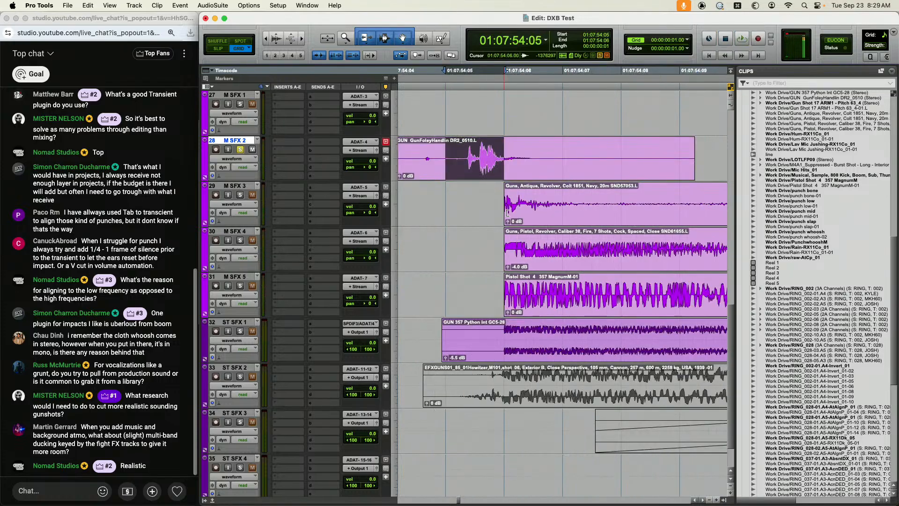
pyautogui.press('r')
pyautogui.press('r')
pyautogui.press('r')
# Solo M SFX 3, play back its Guns, Antique, Revolver clip, and fade out its tail to the clip end
pyautogui.click(528, 203)
pyautogui.hotkey('shift', 's')
pyautogui.press('space')
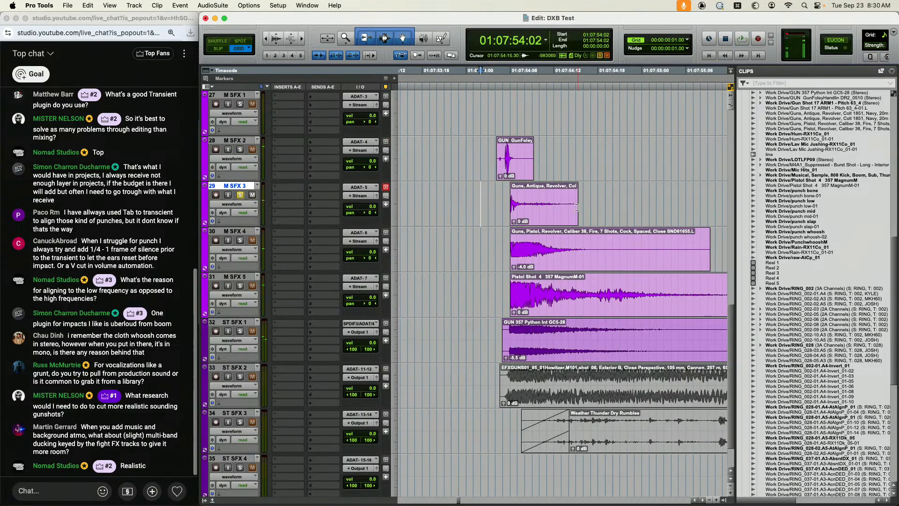
pyautogui.press('r')
pyautogui.moveTo(569, 203)
pyautogui.mouseDown()
pyautogui.moveTo(661, 201)
pyautogui.moveTo(556, 187)
pyautogui.mouseUp()
# Solo and play M SFX 4, and fade out its Guns, Pistol, Revolver clip from 01:07:54:12 to the clip end
pyautogui.click(519, 248)
pyautogui.hotkey('shift', 's')
pyautogui.press('space')
pyautogui.scroll(-1, 587, 219)
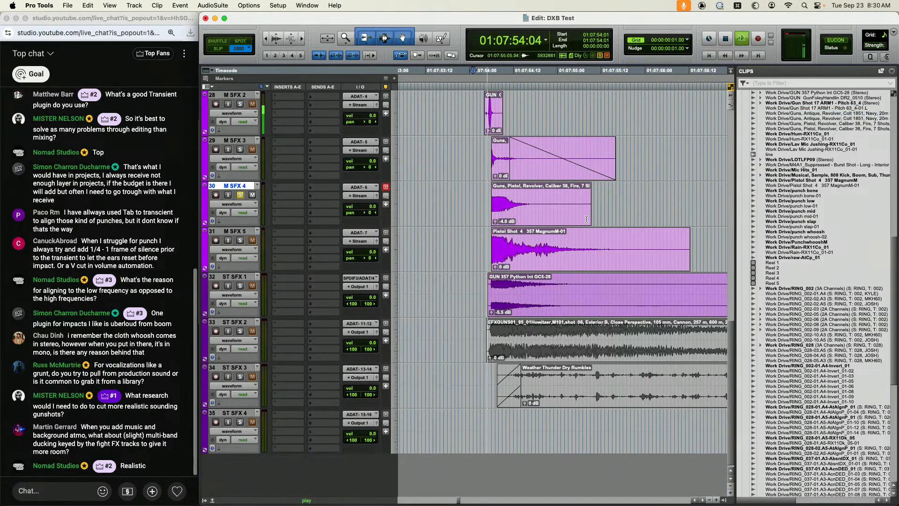
pyautogui.press('space')
pyautogui.click(512, 197)
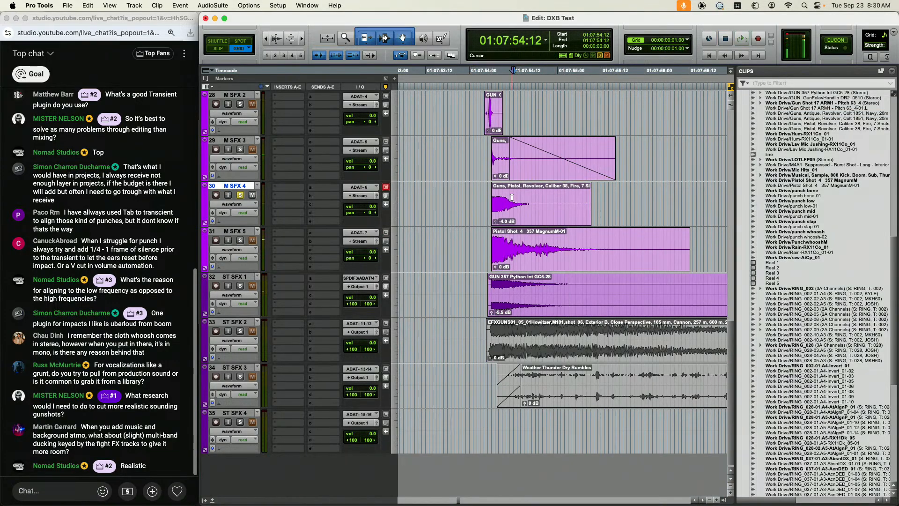
pyautogui.press('g')
pyautogui.press('t')
pyautogui.press('t')
pyautogui.press('t')
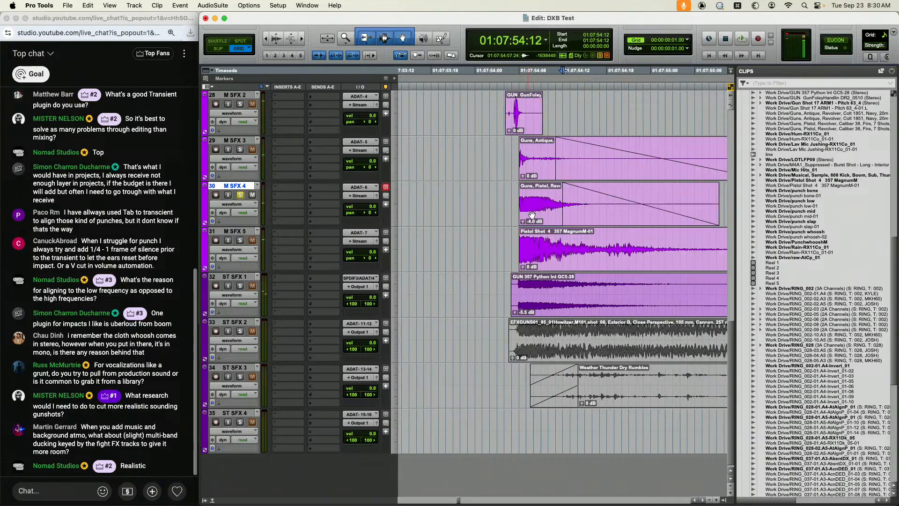
# Solo and play M SFX 5, and fade out its Pistol Shot clip from 01:07:54:10 to the clip end
pyautogui.press('r')
pyautogui.press('r')
pyautogui.click(490, 236)
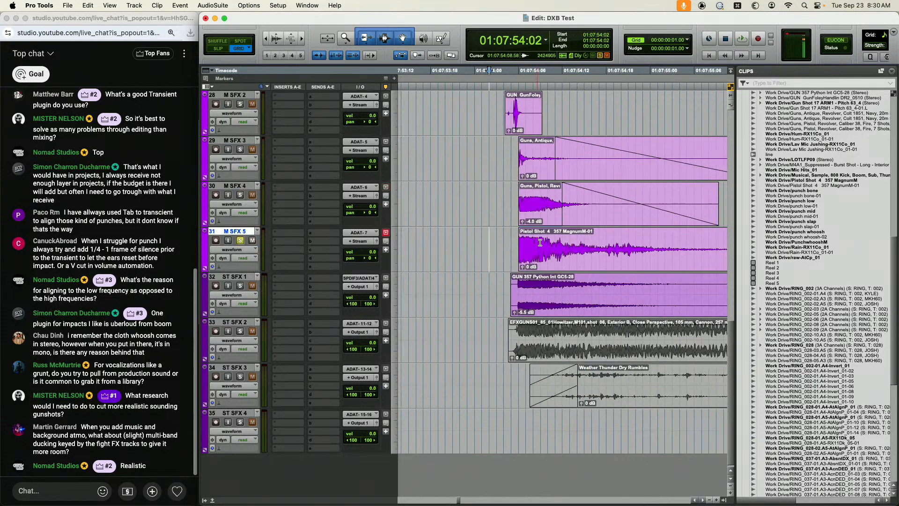
pyautogui.press('space')
pyautogui.press('space')
pyautogui.click(458, 240)
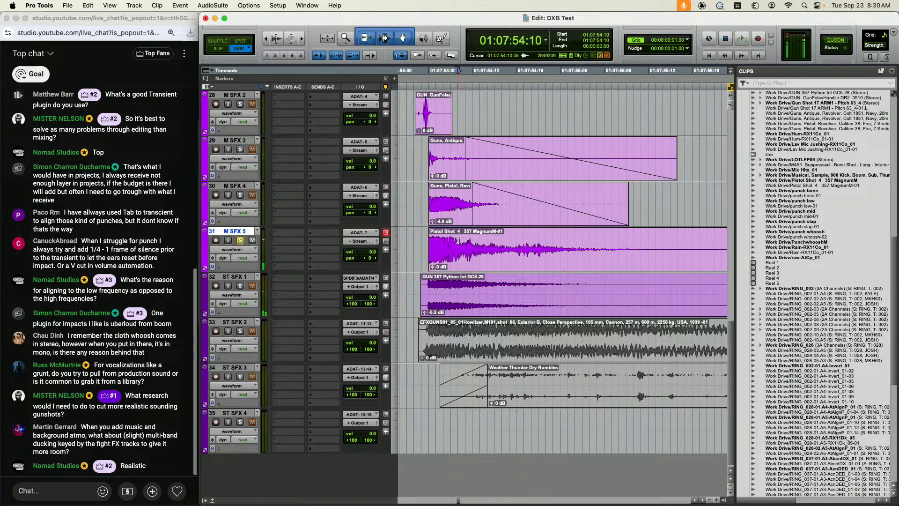
pyautogui.hotkey('alt', 'g')
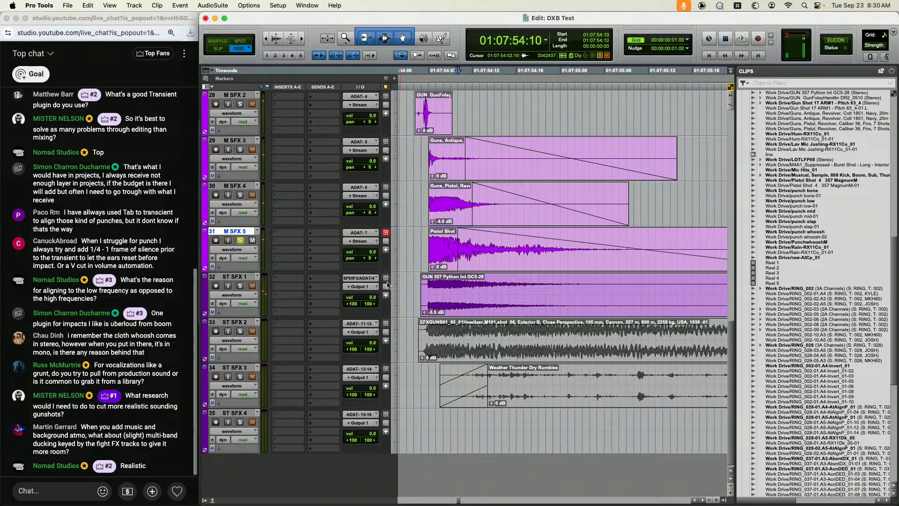
# Solo ST SFX 1 and play back its GUN 357 Python Int clip through the tail
pyautogui.press('super+bracketleft')
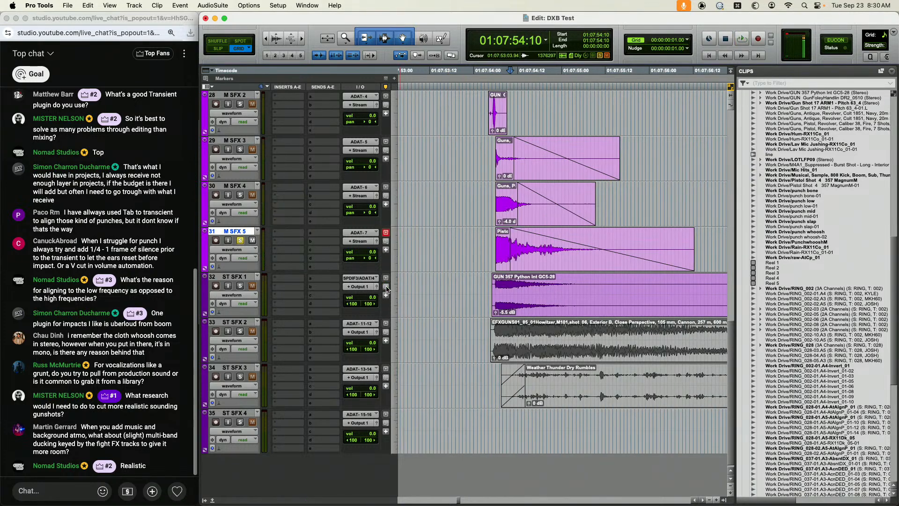
pyautogui.click(447, 287)
pyautogui.press('space')
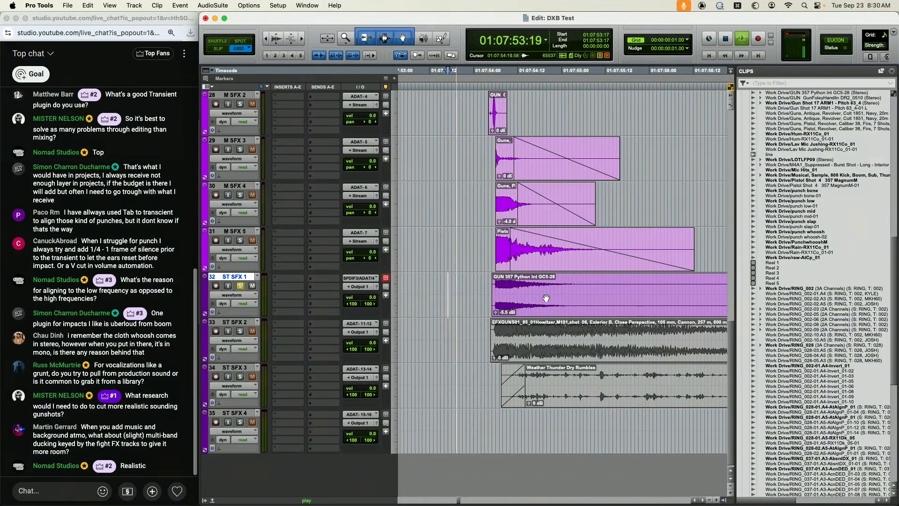
pyautogui.press('super+bracketleft')
pyautogui.press('super+alt+bracketright')
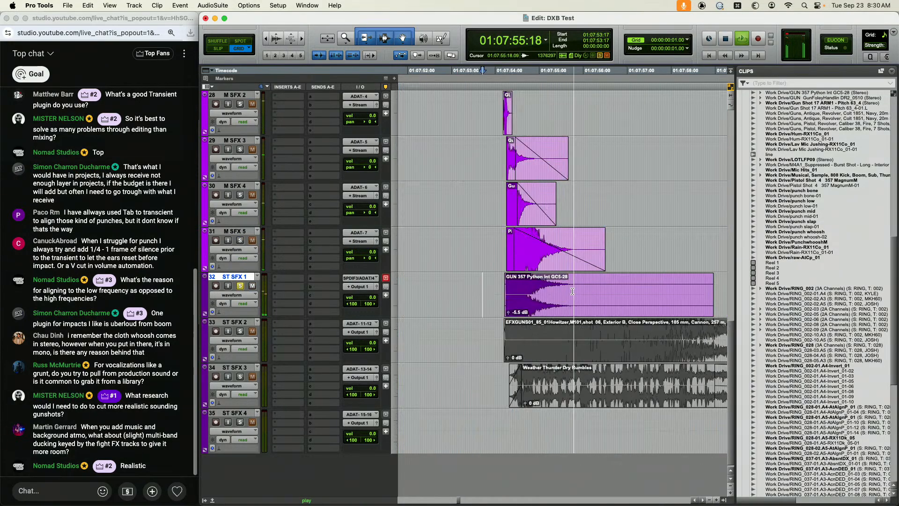
pyautogui.press('space')
# Trim the end of the GUN 357 Python Int clip to 01:07:57:12 and fade it out from 01:07:55:12
pyautogui.click(649, 285)
pyautogui.press('s')
pyautogui.click(561, 288)
pyautogui.press('g')
pyautogui.press('ctrl+alt+super+bracketleft')
pyautogui.hscroll(-2, 533, 284)
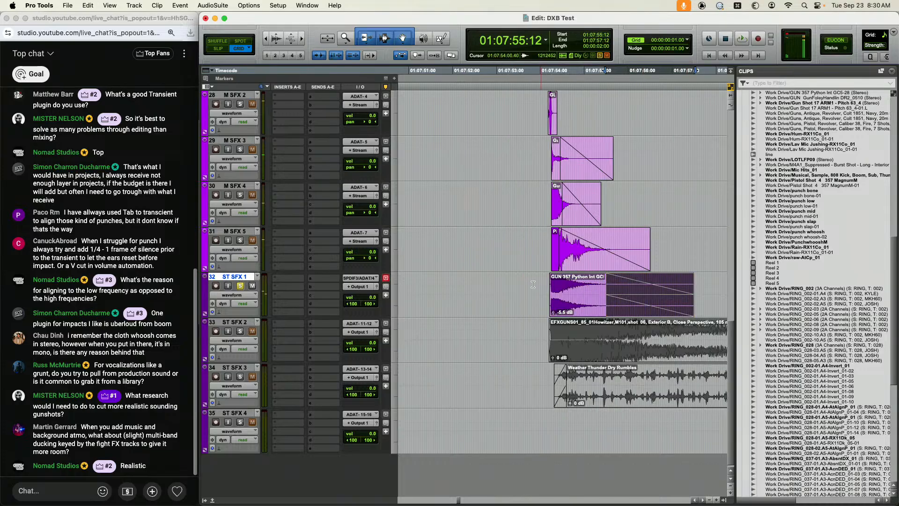
# Examine the clip starts on M SFX 2 through M SFX 5, selecting the gap before the shot transients
pyautogui.click(579, 284)
pyautogui.press('t')
pyautogui.press('t')
pyautogui.hscroll(-1, 578, 282)
pyautogui.scroll(1, 576, 276)
pyautogui.click(452, 148)
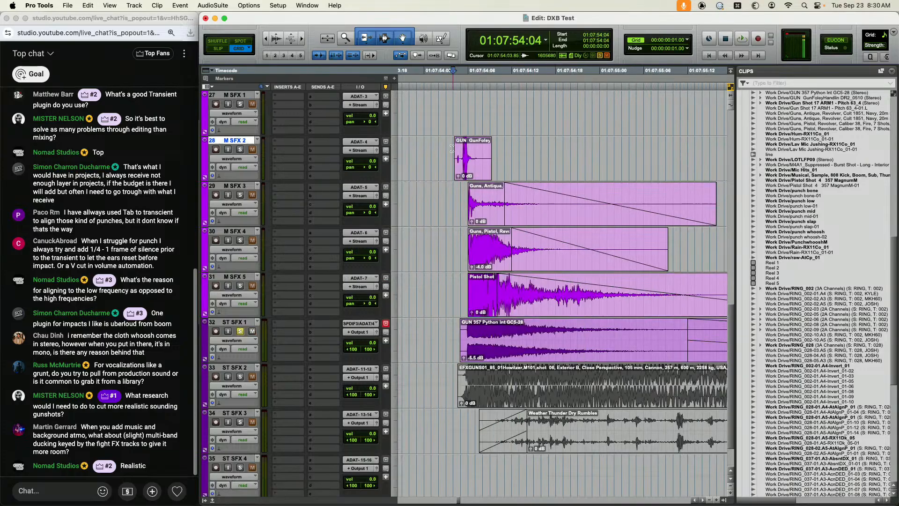
pyautogui.moveTo(449, 198); pyautogui.dragTo(468, 247)
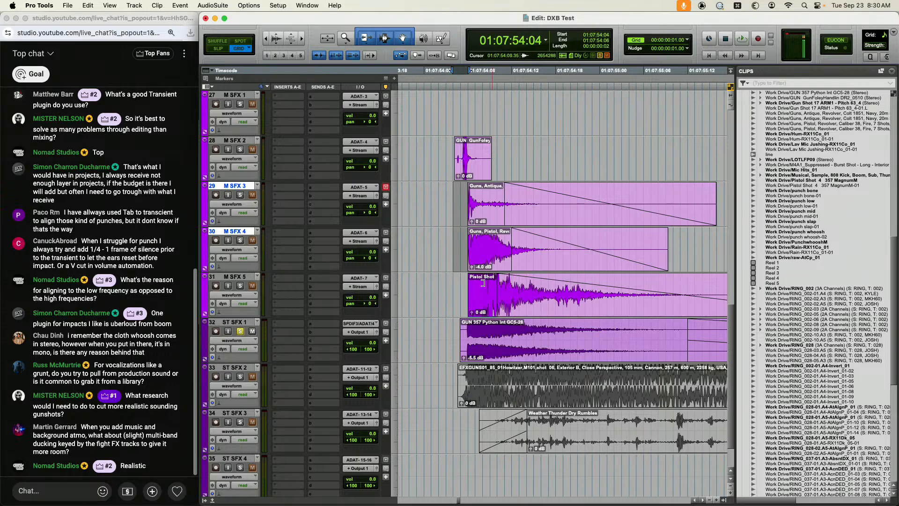
pyautogui.moveTo(459, 287); pyautogui.dragTo(468, 283)
pyautogui.moveTo(448, 196); pyautogui.dragTo(465, 293)
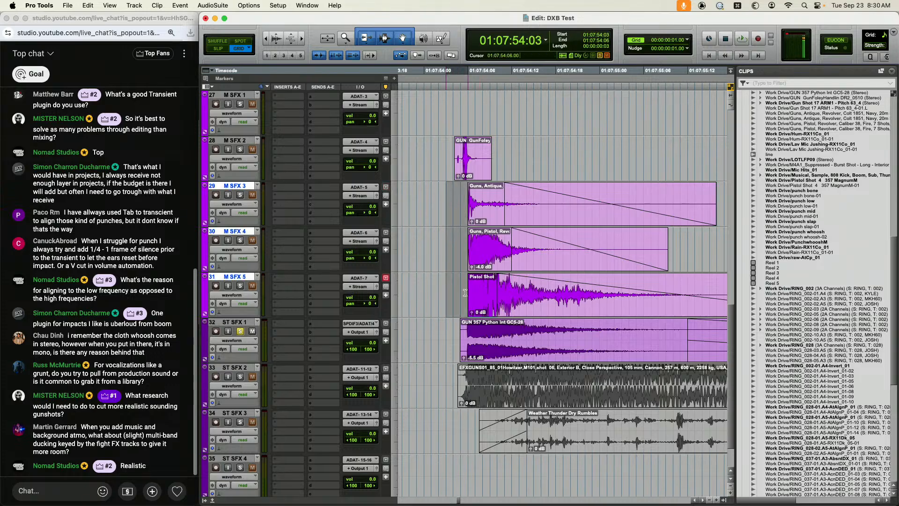
pyautogui.click(457, 284)
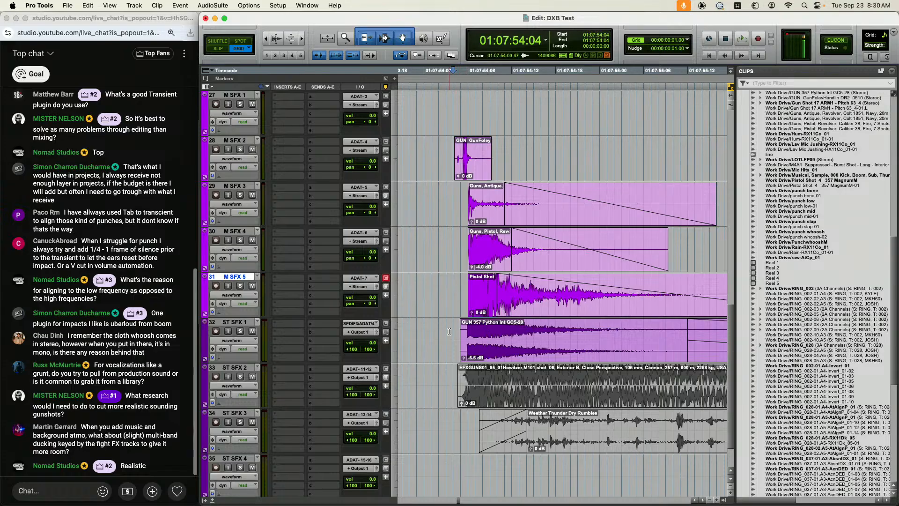
# Trim the start of the GUN 357 Python Int clip to 01:07:54:06 and fade it in up to 01:07:54:13
pyautogui.click(470, 329)
pyautogui.press('a')
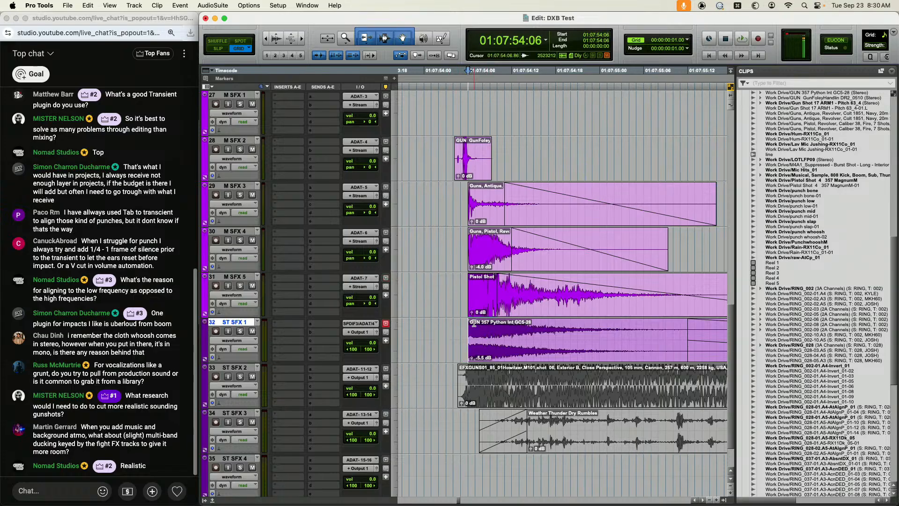
pyautogui.moveTo(474, 324); pyautogui.dragTo(543, 325)
pyautogui.click(521, 329)
pyautogui.press('d')
pyautogui.press('r')
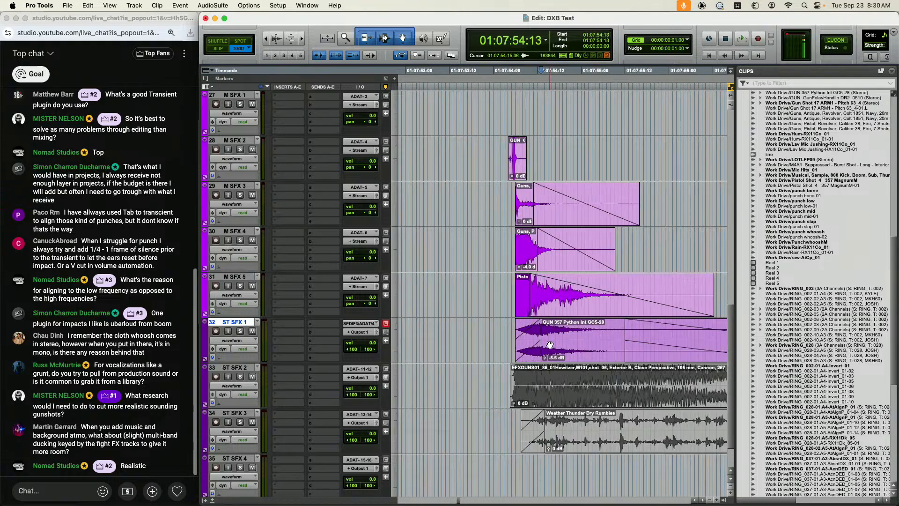
# Play back all the gunshot layers together from before the shot, and replay them from 01:07:54:01
pyautogui.hscroll(5, 537, 338)
pyautogui.hscroll(-2, 502, 334)
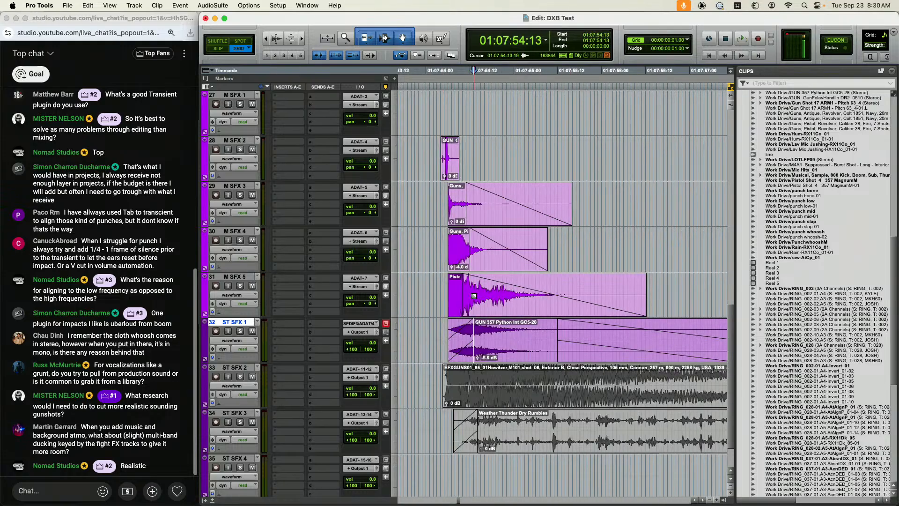
pyautogui.hscroll(-2, 474, 296)
pyautogui.click(439, 283)
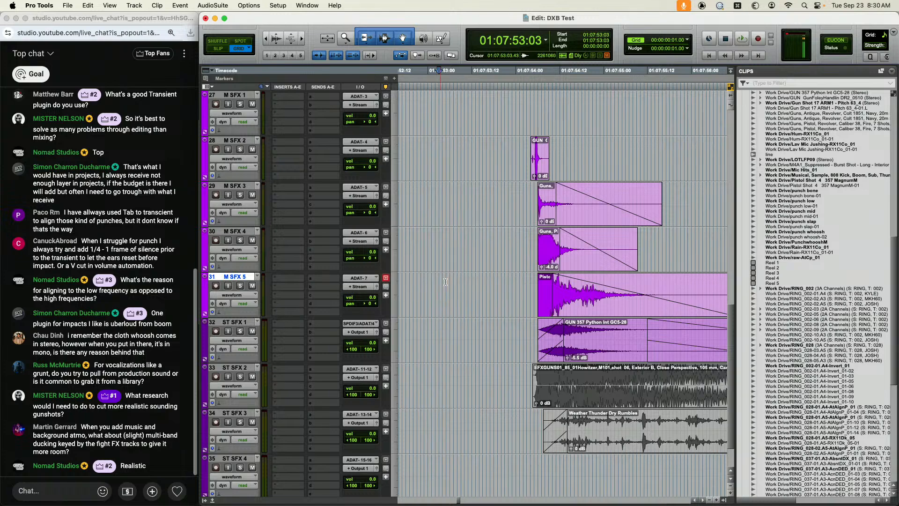
pyautogui.press('space')
pyautogui.press('r')
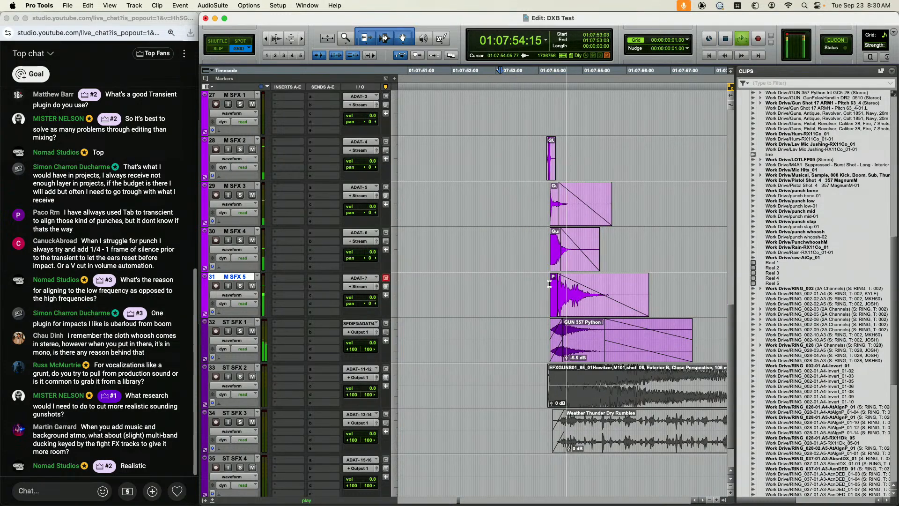
pyautogui.hscroll(1, 515, 262)
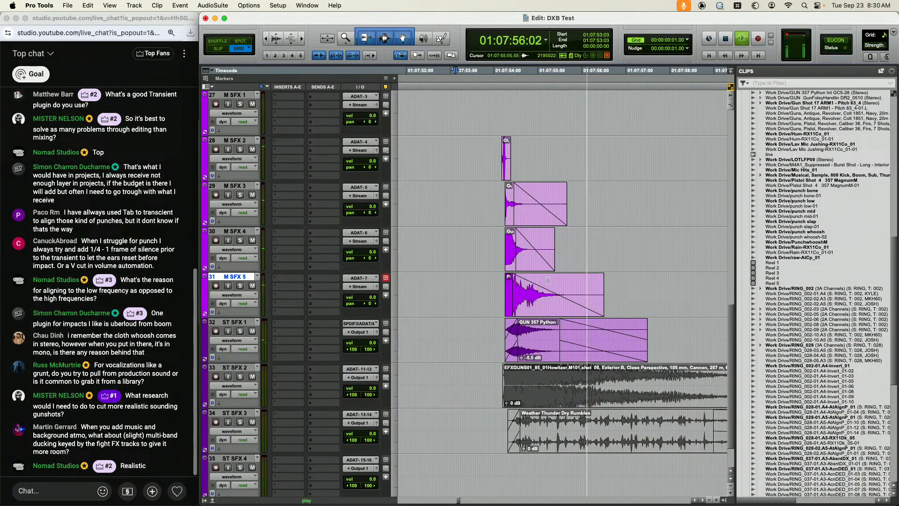
pyautogui.click(497, 243)
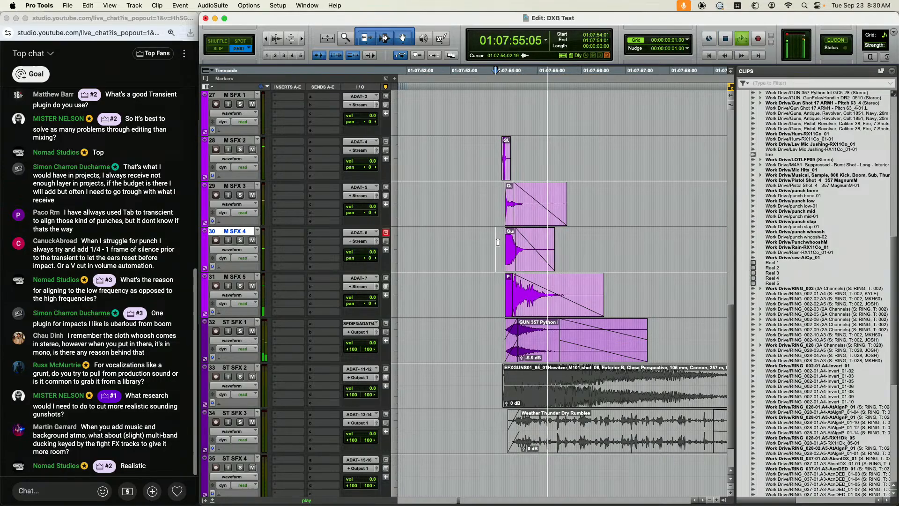
# Unmute the howitzer clip on ST SFX 2 and lower its clip gain to -3.0 dB
pyautogui.click(514, 401)
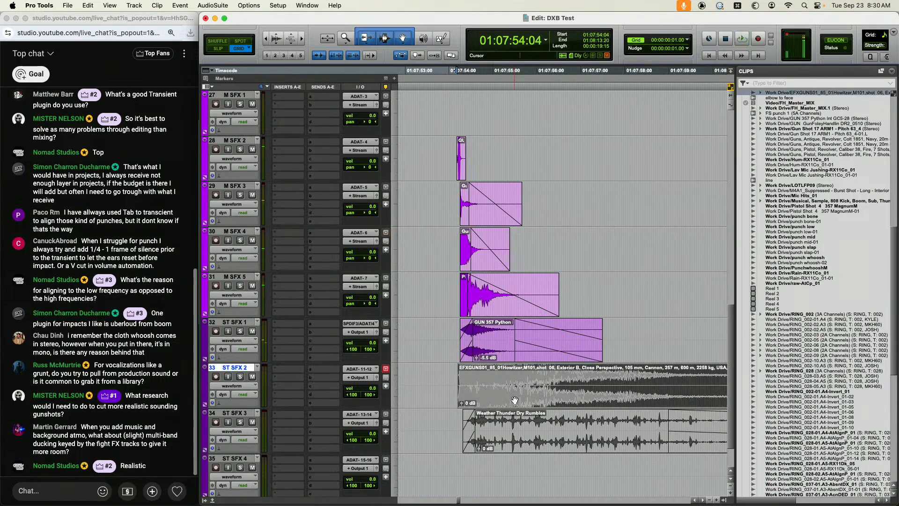
pyautogui.hscroll(-1, 509, 388)
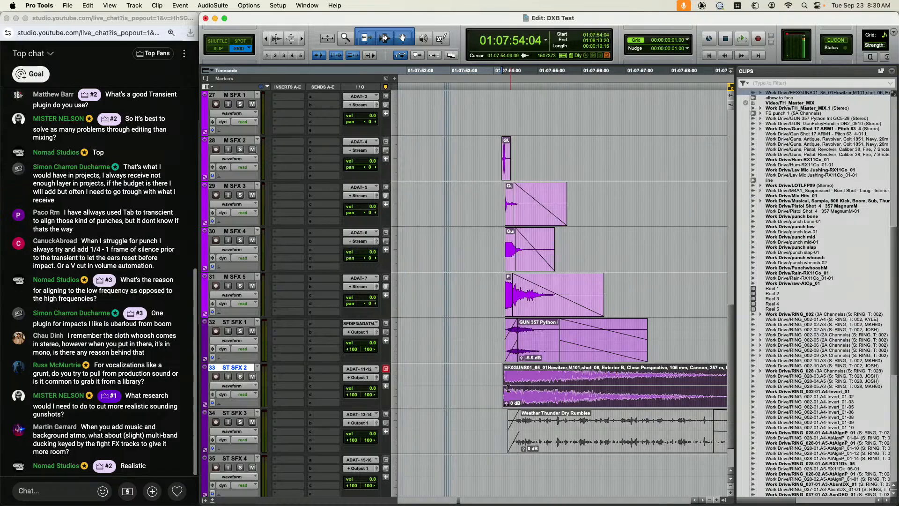
pyautogui.click(476, 382)
pyautogui.click(537, 406)
pyautogui.scroll(-4, 538, 407)
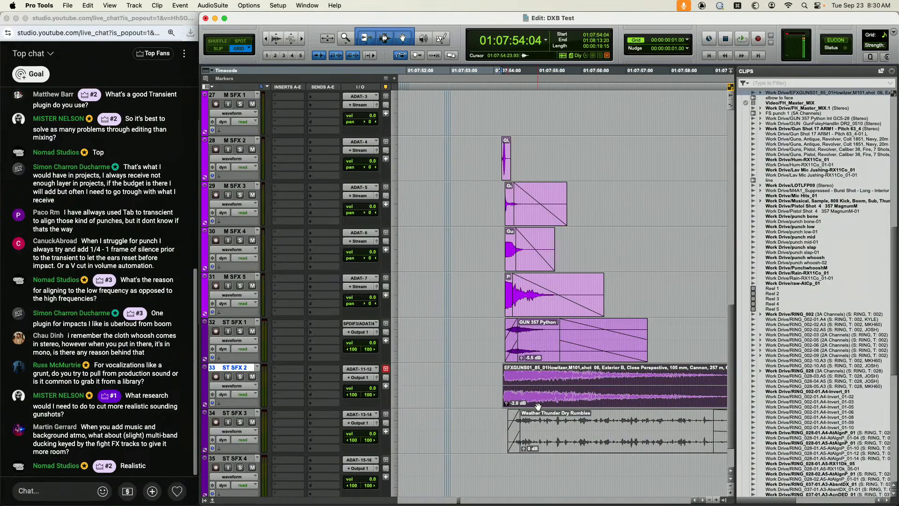
# Fade out the howitzer clip on ST SFX 2 from 01:07:55:09 to its end and play the layers from 01:07:53:17
pyautogui.hscroll(1, 536, 399)
pyautogui.click(510, 371)
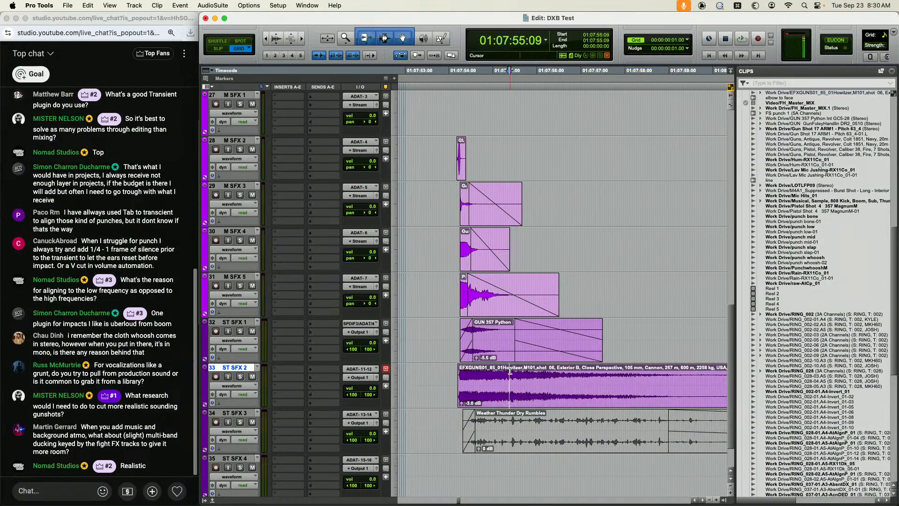
pyautogui.press('g')
pyautogui.click(437, 374)
pyautogui.press('space')
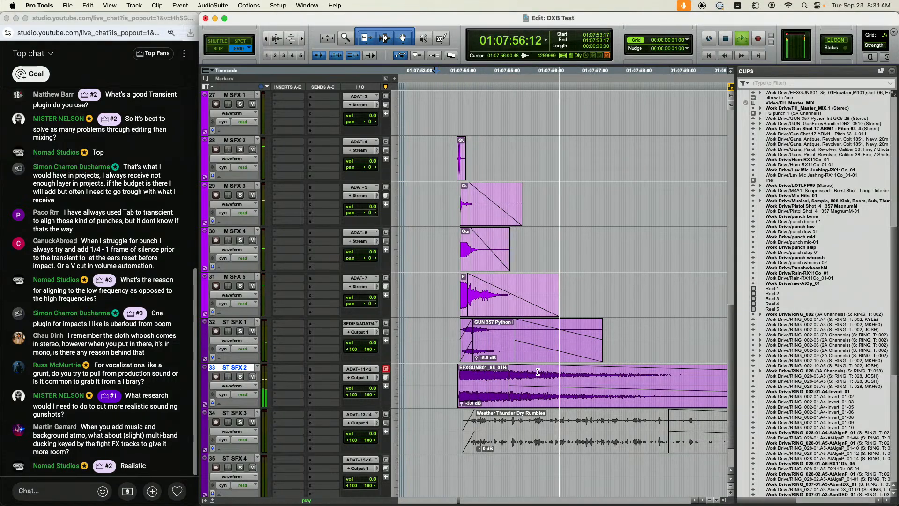
# Shorten the howitzer clip on ST SFX 2 by trimming off the quiet end of its tail
pyautogui.press('r')
pyautogui.press('r')
pyautogui.hscroll(2, 557, 369)
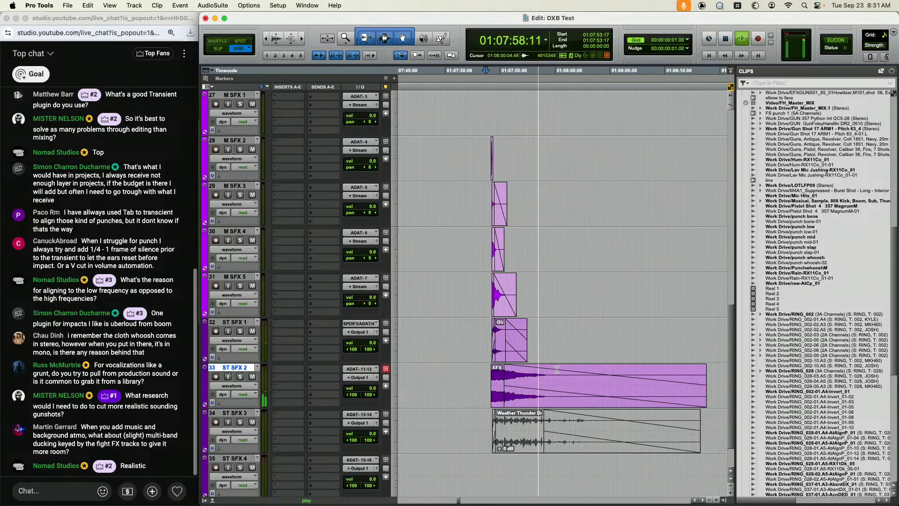
pyautogui.press('alt+super+bracketright')
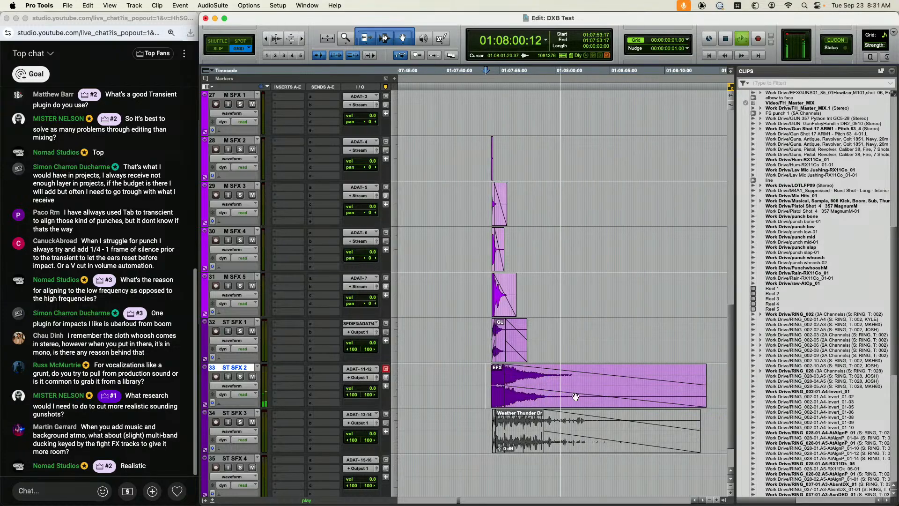
pyautogui.click(635, 367)
pyautogui.press('s')
pyautogui.press('space')
# Move the Weather Thunder Dry Rumbles clip on ST SFX 3 to start at 01:07:55:00 and unmute it
pyautogui.moveTo(528, 446); pyautogui.dragTo(532, 445)
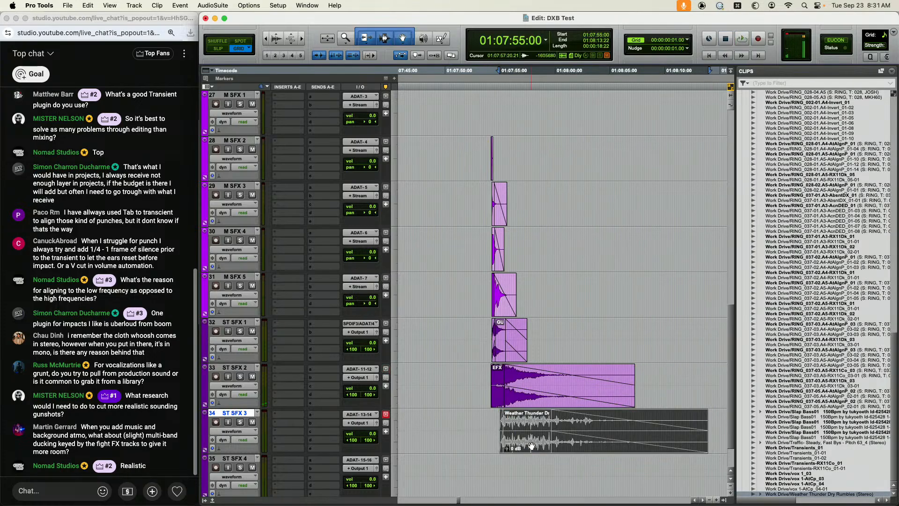
pyautogui.click(472, 422)
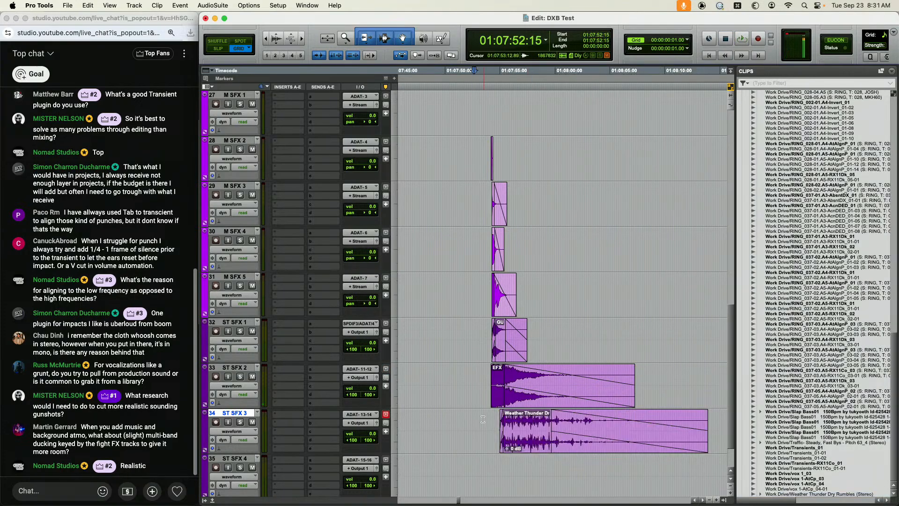
pyautogui.click(482, 418)
# Fade in the Weather Thunder Dry Rumbles clip up to 01:07:55:23 and play back its rumble tail
pyautogui.moveTo(492, 421); pyautogui.dragTo(512, 423)
pyautogui.press('space')
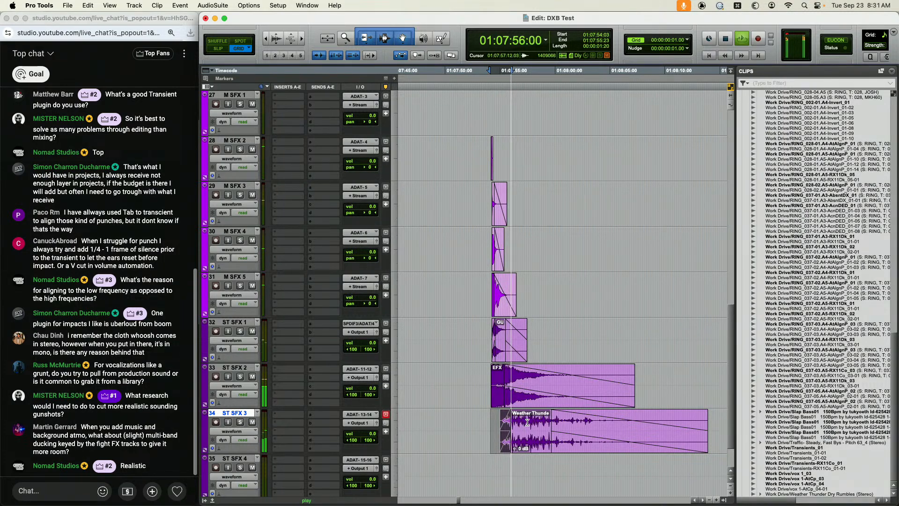
pyautogui.click(528, 423)
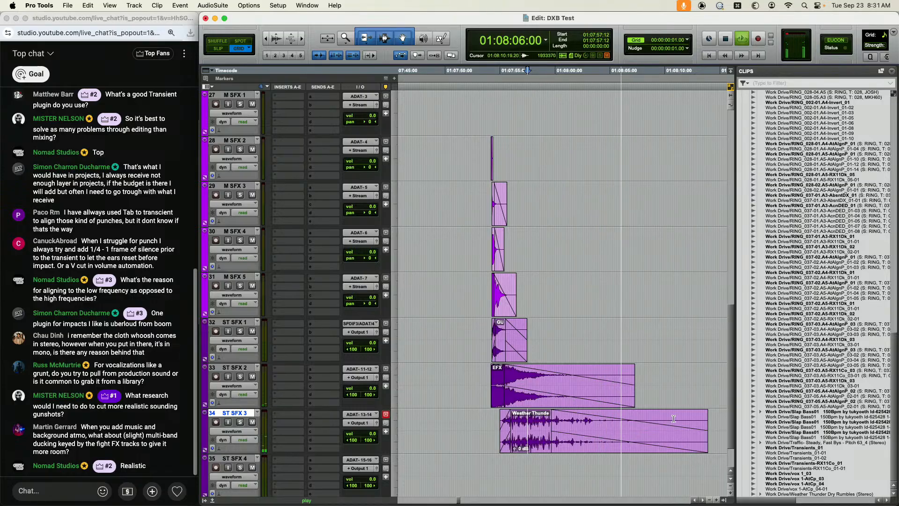
# Trim the end of the Weather Thunder Dry Rumbles clip on ST SFX 3 back to 01:08:08:23
pyautogui.click(654, 419)
pyautogui.press('s')
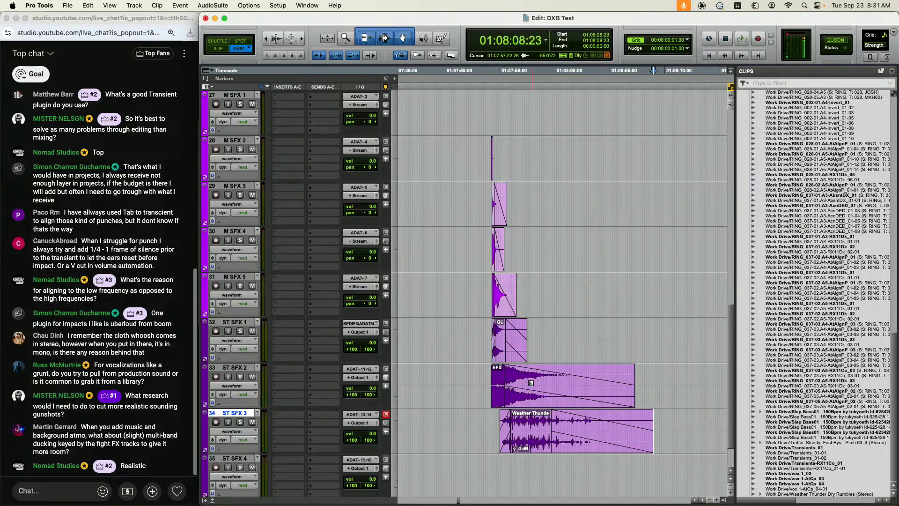
# Examine how the attack transients of the gun layers on M SFX 2 to ST SFX 2 line up around 01:07:54:05
pyautogui.scroll(1, 498, 345)
pyautogui.click(491, 259)
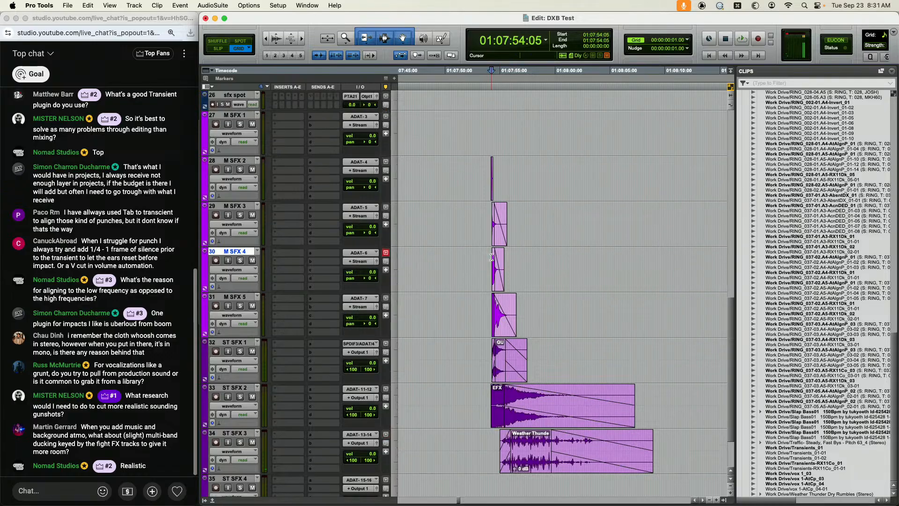
pyautogui.press('t')
pyautogui.press('t')
pyautogui.press('t')
pyautogui.press('t')
pyautogui.press('t')
pyautogui.hscroll(3, 600, 223)
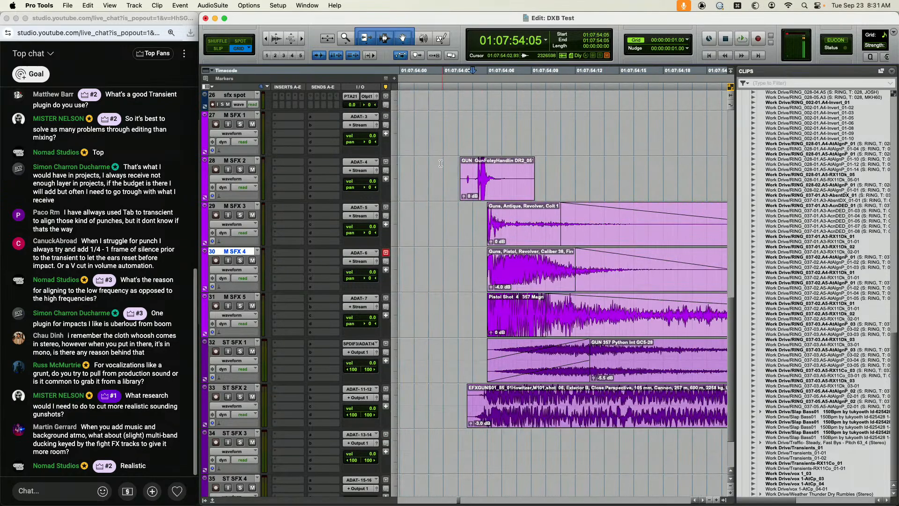
pyautogui.moveTo(441, 164); pyautogui.dragTo(487, 168)
pyautogui.click(480, 168)
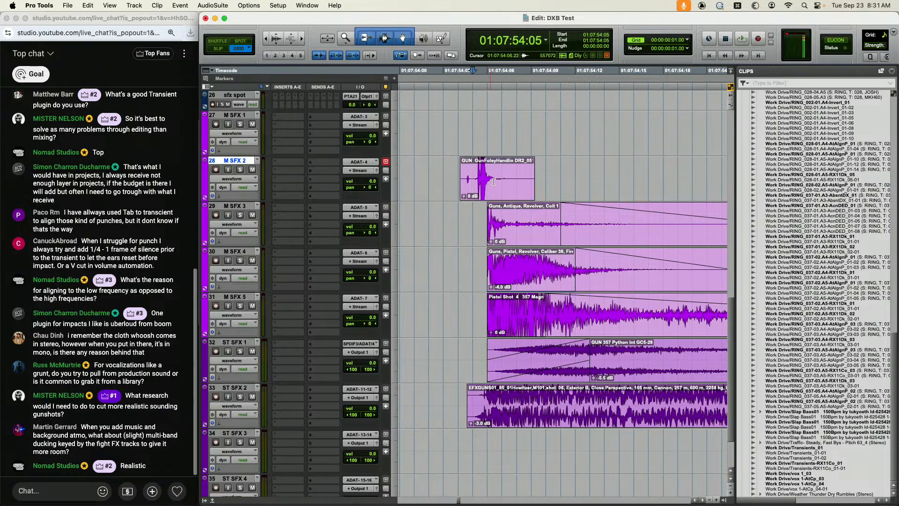
# Audition M SFX 3 in solo from 01:07:54:04 and M SFX 4 in solo from 01:07:54:03
pyautogui.click(474, 212)
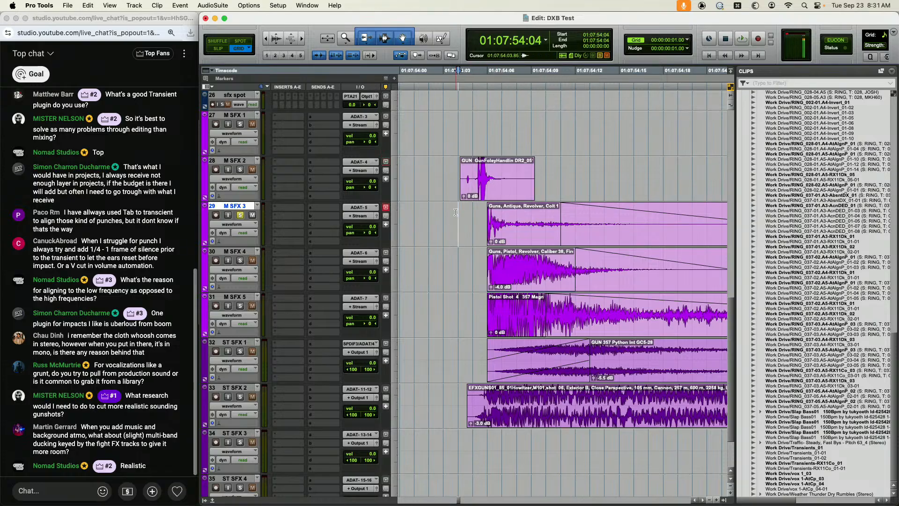
pyautogui.press('space')
pyautogui.press('r')
pyautogui.press('space')
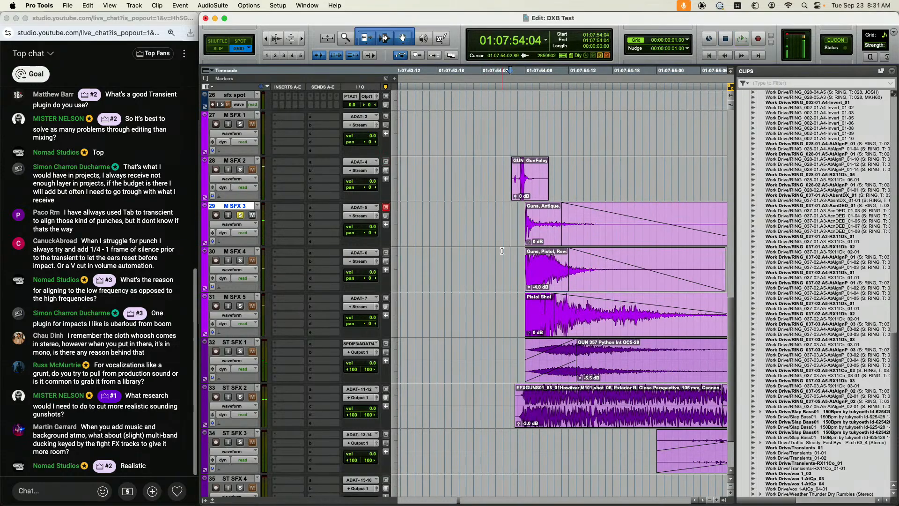
pyautogui.click(502, 254)
pyautogui.press('space')
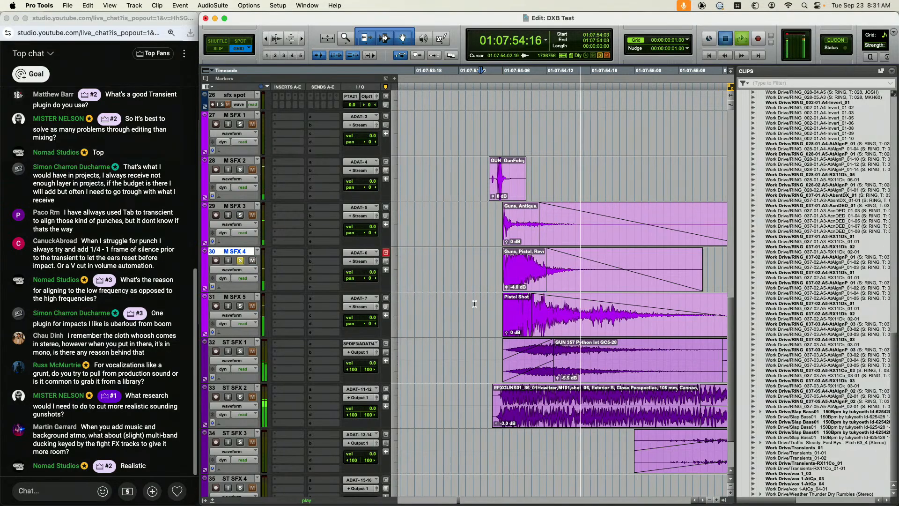
pyautogui.press('space')
# Audition M SFX 5 in solo from 01:07:54:02 and ST SFX 1 in solo from 01:07:54:03
pyautogui.click(490, 305)
pyautogui.press('space')
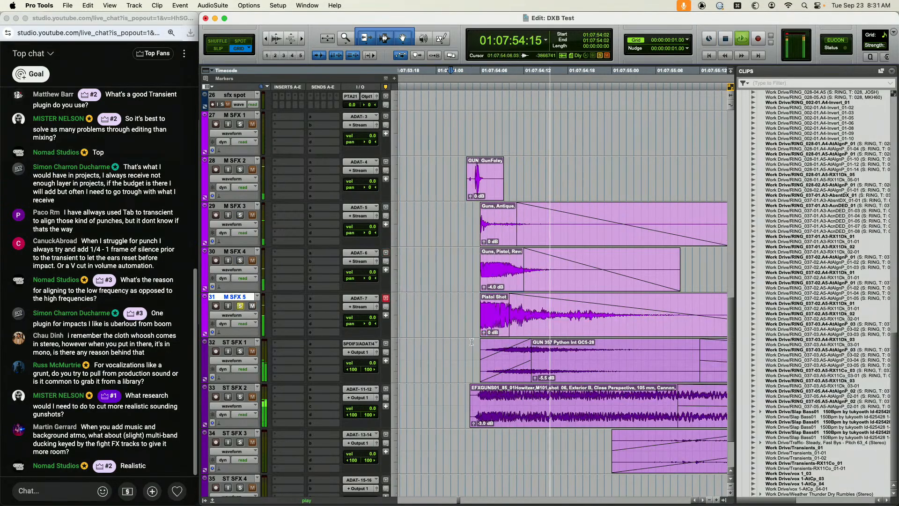
pyautogui.press('space')
pyautogui.click(460, 345)
pyautogui.press('space')
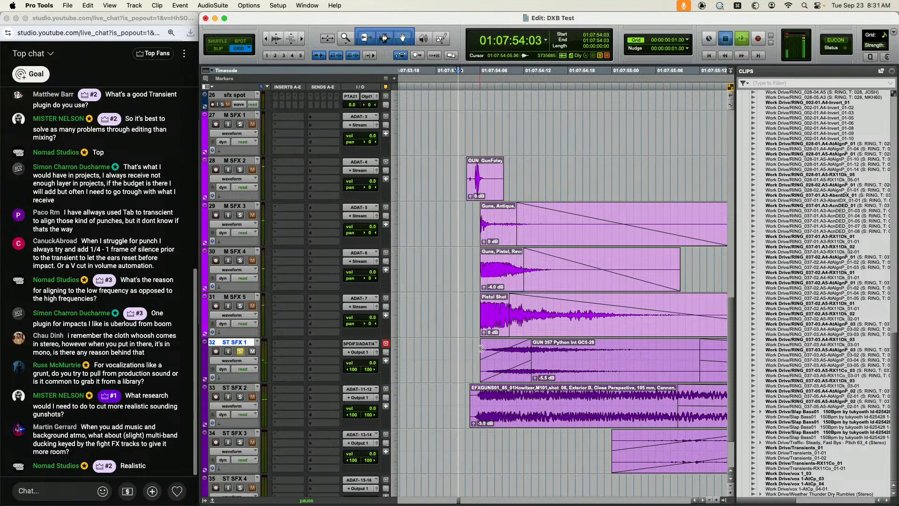
pyautogui.press('r')
pyautogui.press('space')
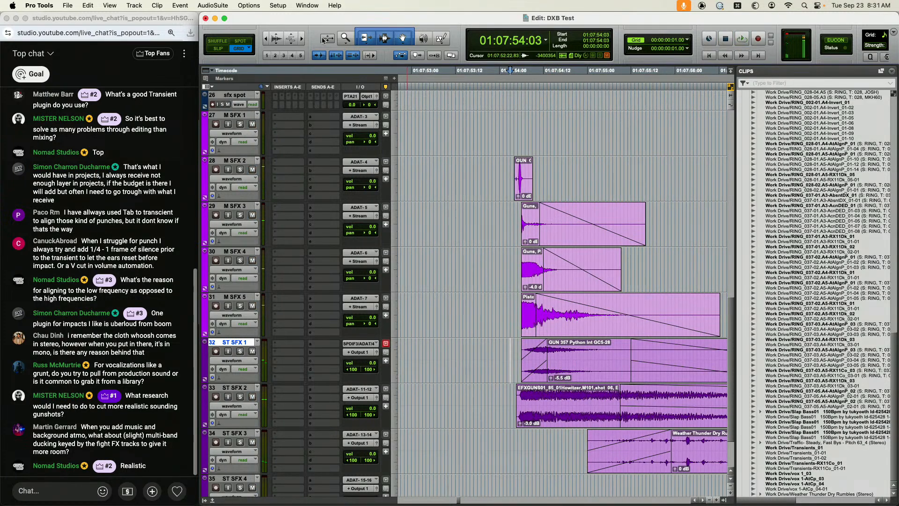
# Open the Auto-Align Post AudioSuite plugin for the M SFX 3 and M SFX 4 clips with M SFX 5 as the reference track
pyautogui.click(224, 5)
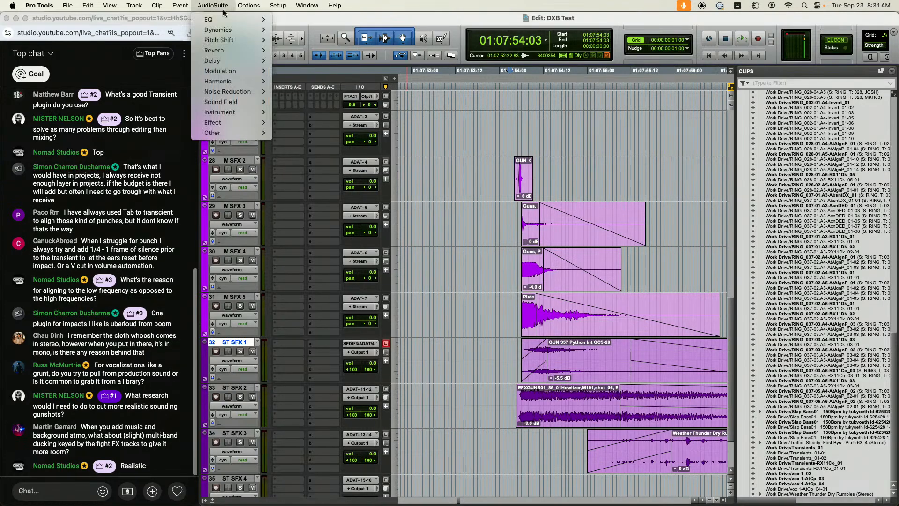
pyautogui.moveTo(253, 135)
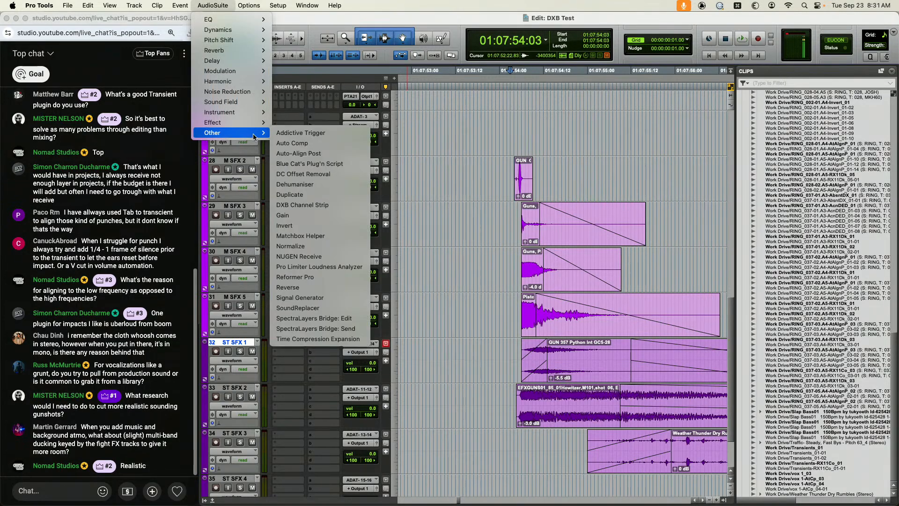
pyautogui.click(313, 153)
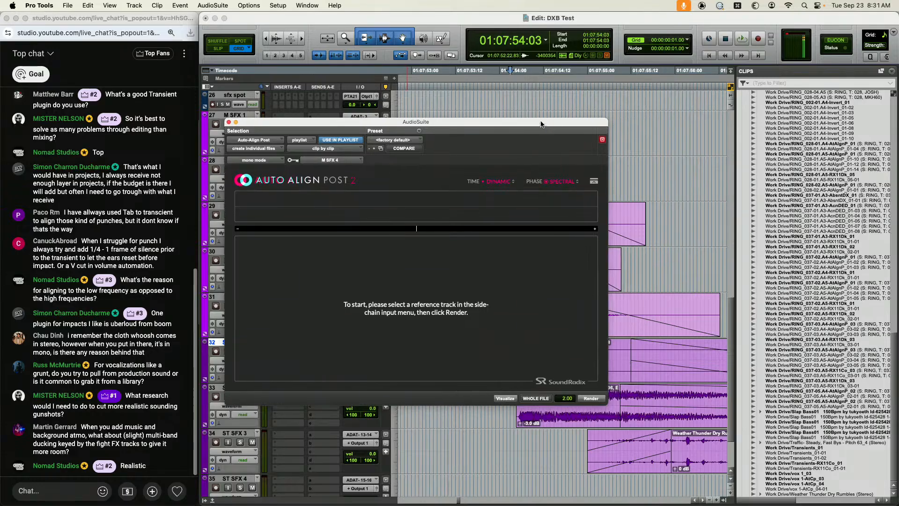
pyautogui.moveTo(545, 126); pyautogui.dragTo(463, 30)
pyautogui.scroll(2, 582, 373)
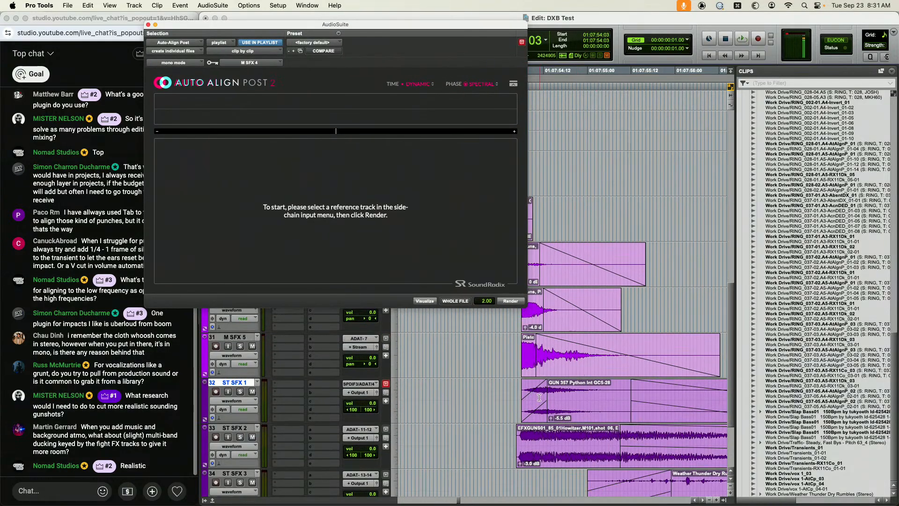
pyautogui.scroll(2, 572, 383)
pyautogui.click(560, 373)
pyautogui.scroll(2, 560, 373)
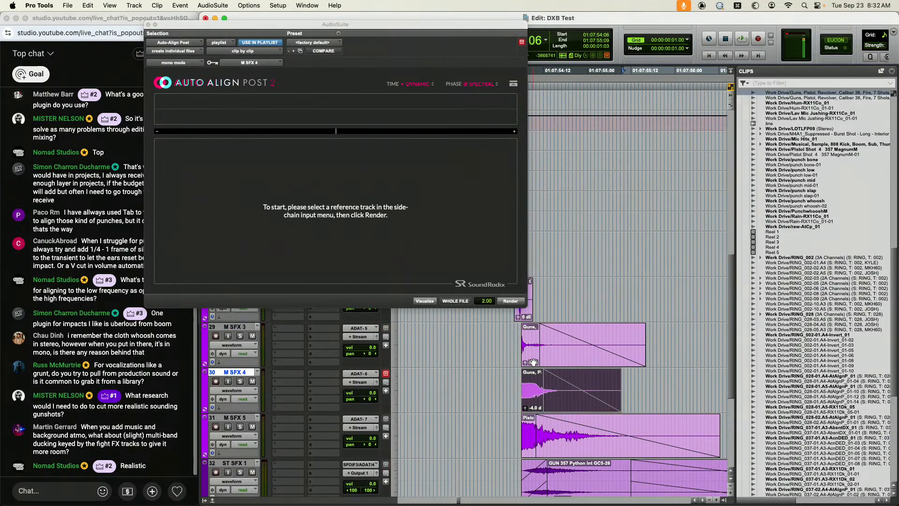
pyautogui.click(533, 363)
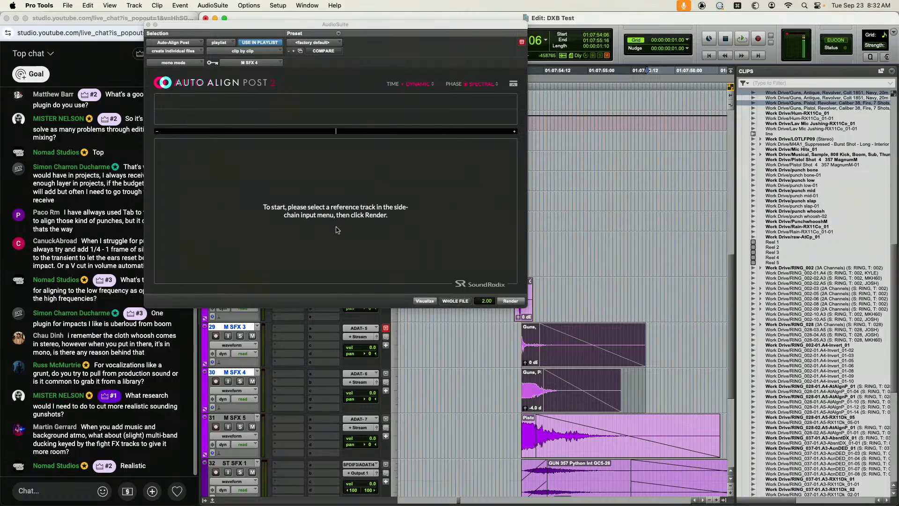
pyautogui.click(256, 63)
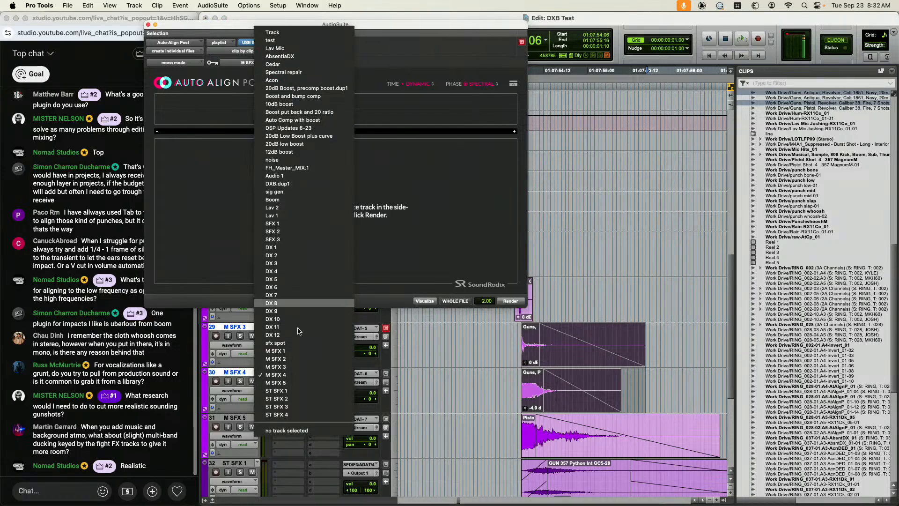
pyautogui.click(288, 384)
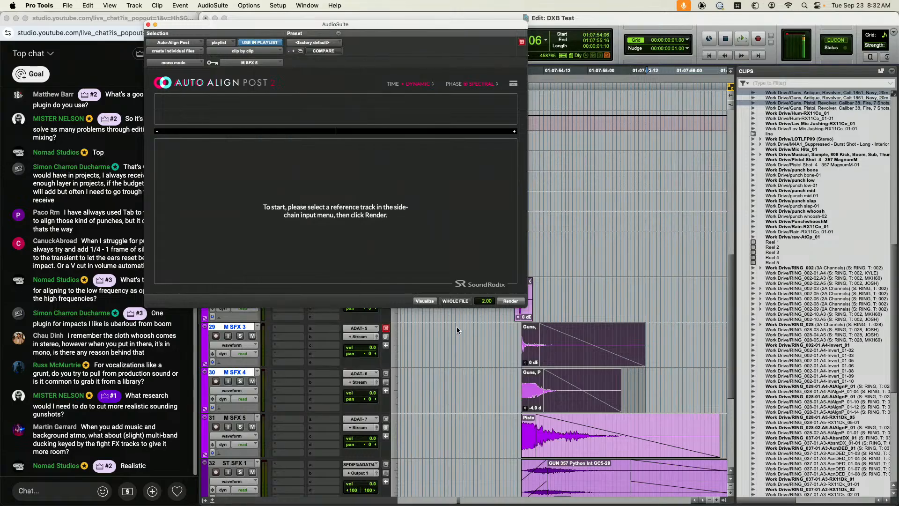
# Render the Auto-Align Post processing on the two selected gun clips and inspect the attack of the M SFX 4 clip
pyautogui.click(510, 301)
pyautogui.click(480, 376)
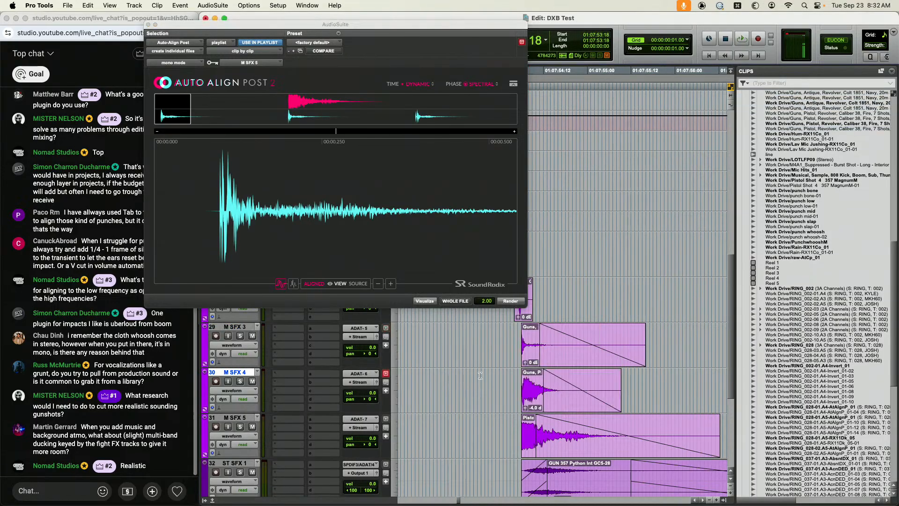
pyautogui.click(527, 381)
pyautogui.press('t')
pyautogui.press('t')
pyautogui.press('t')
pyautogui.press('r')
pyautogui.press('r')
pyautogui.press('t')
pyautogui.press('t')
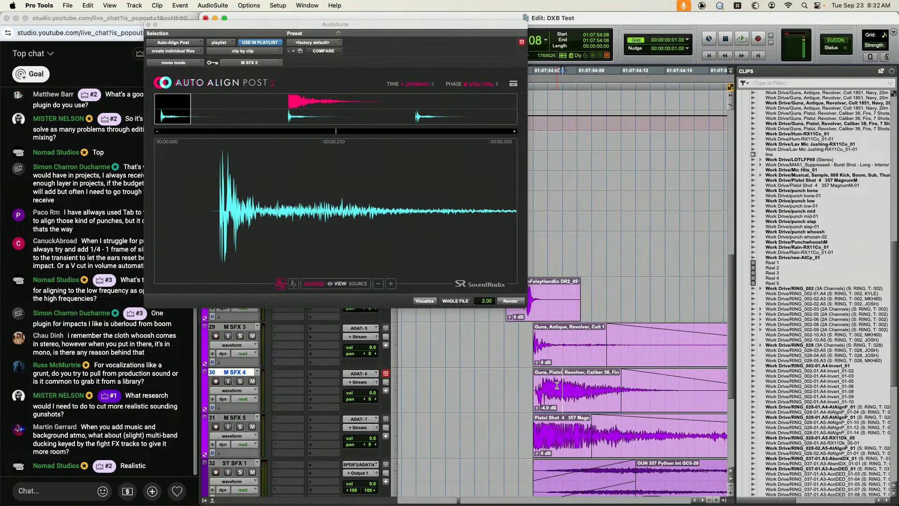
pyautogui.press('r')
pyautogui.press('r')
# Play back the processed gunshot layers from 01:07:53:12
pyautogui.click(488, 378)
pyautogui.press('space')
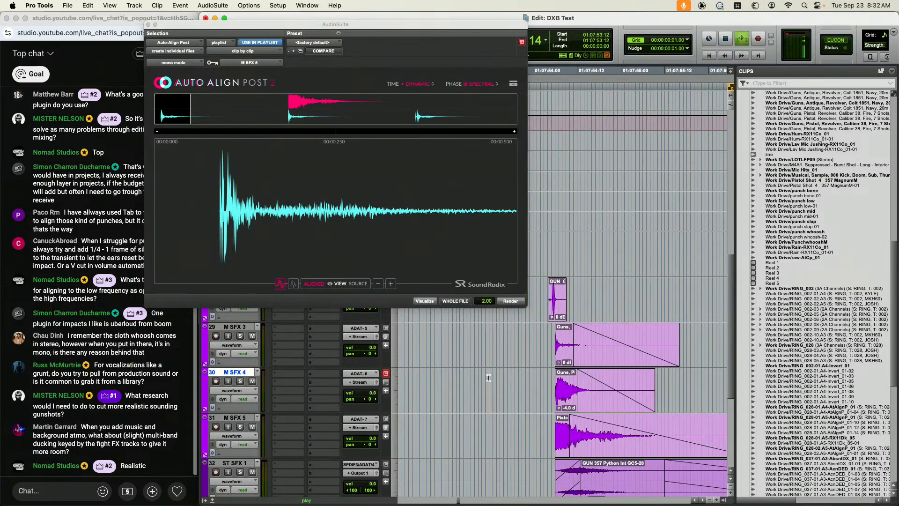
pyautogui.scroll(-2, 488, 377)
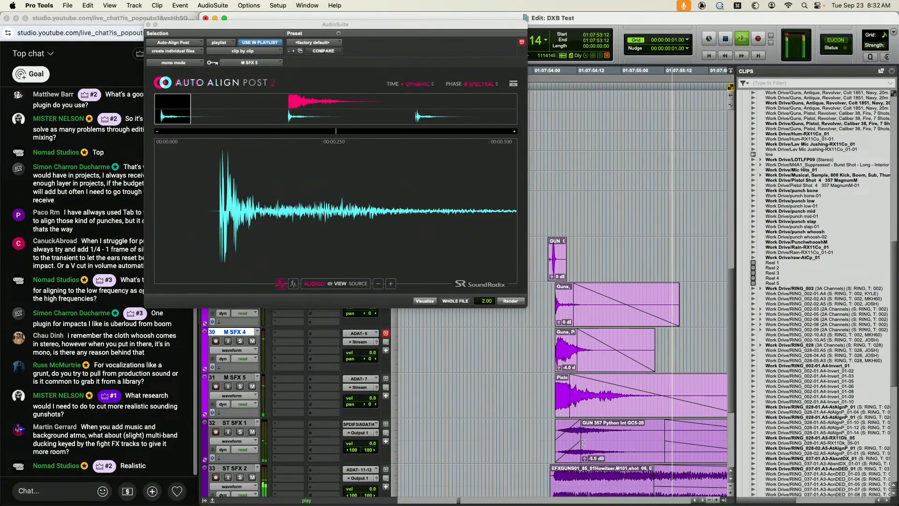
pyautogui.press('space')
# Mute the howitzer clip on ST SFX 2 and play the layers from 01:07:53:21
pyautogui.scroll(-2, 587, 484)
pyautogui.click(590, 434)
pyautogui.press('super+m')
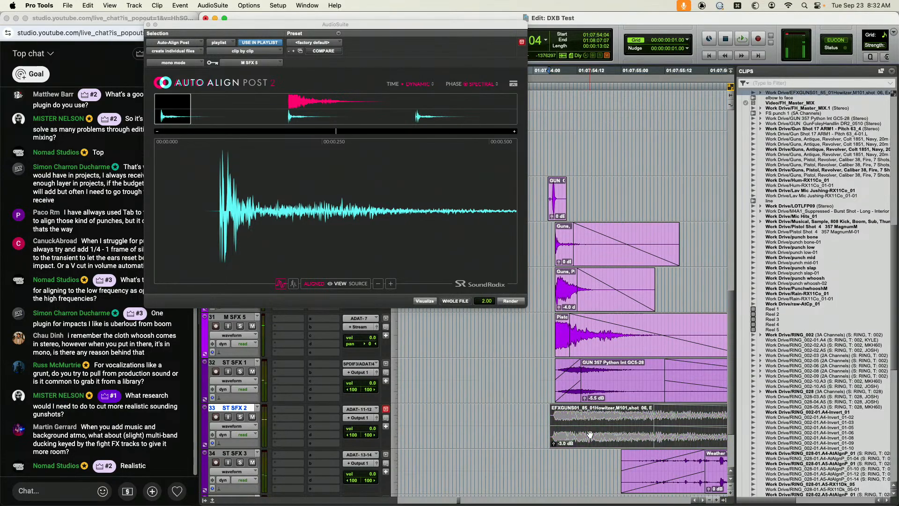
pyautogui.click(522, 369)
pyautogui.hscroll(2, 539, 366)
pyautogui.scroll(2, 539, 366)
pyautogui.press('space')
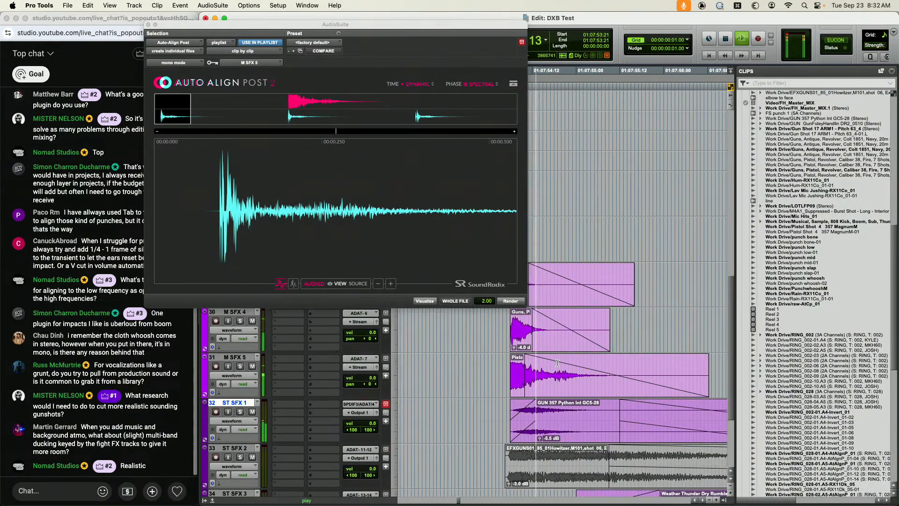
# Mute both the howitzer clip and the Weather Thunder Dry Rumbles clip, and play the layers from 01:07:53:18
pyautogui.click(565, 464)
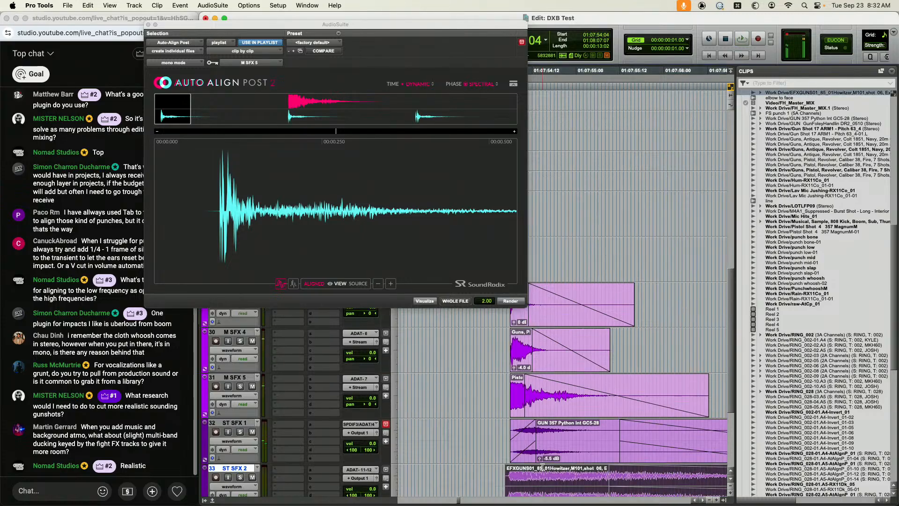
pyautogui.scroll(-2, 566, 464)
pyautogui.keyDown('shift'); pyautogui.click(685, 480); pyautogui.keyUp('shift')
pyautogui.press('super+m')
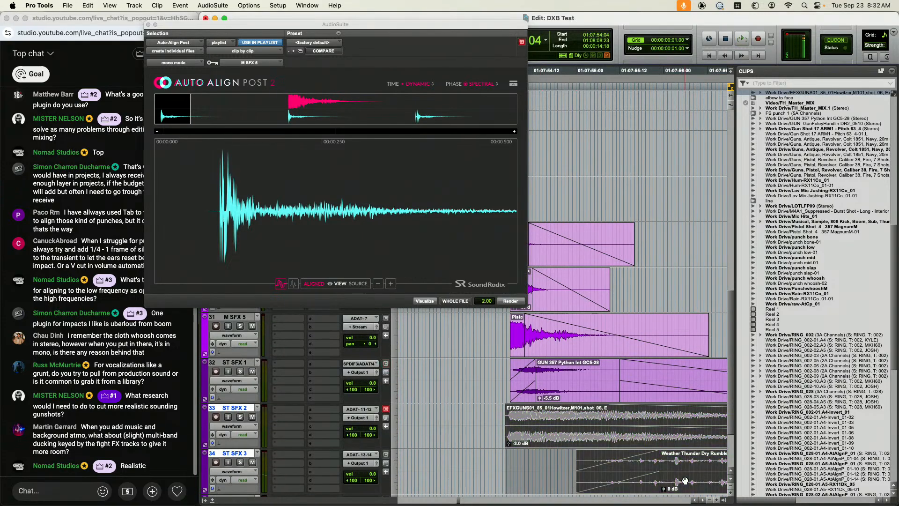
pyautogui.scroll(2, 674, 440)
pyautogui.click(469, 374)
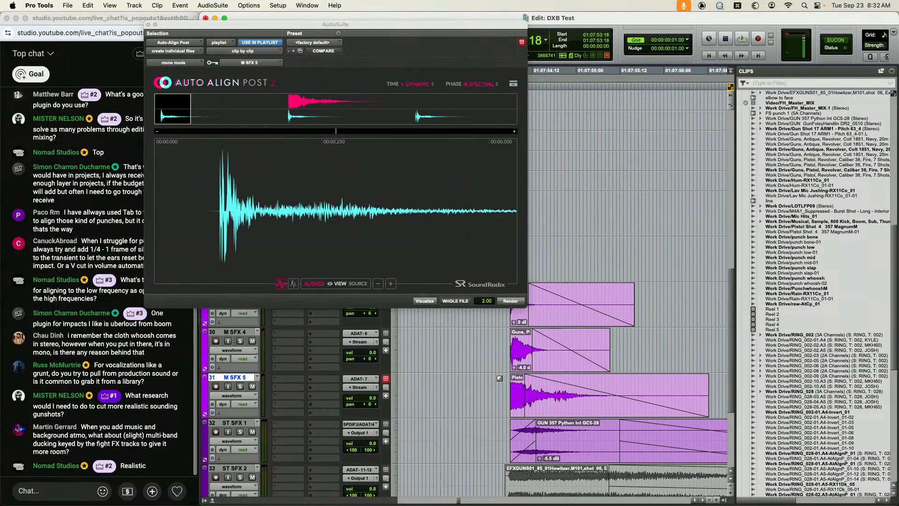
pyautogui.press('space')
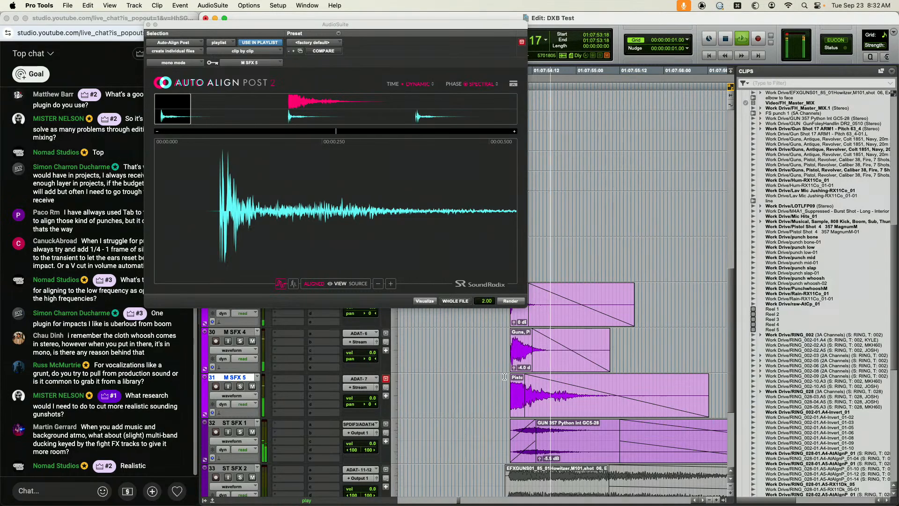
pyautogui.press('space')
# Undo the clip mutes and the Auto-Align Post render on M SFX 3 and M SFX 4
pyautogui.press('super+z')
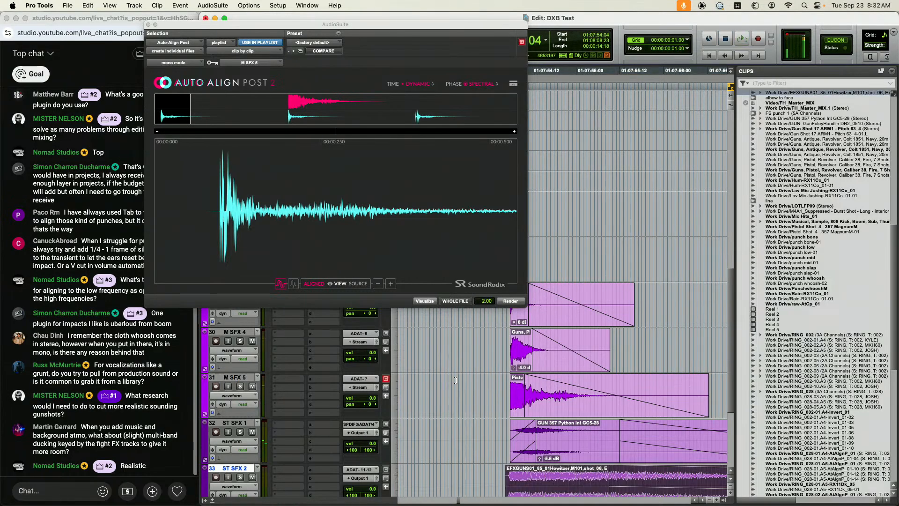
pyautogui.press('super+m')
pyautogui.press('super+z')
pyautogui.press('super+z')
# Mute the howitzer clip on ST SFX 2 and the thunder clip on ST SFX 3, and play the original gun layers from 01:07:53:22
pyautogui.scroll(-3, 504, 357)
pyautogui.click(552, 444)
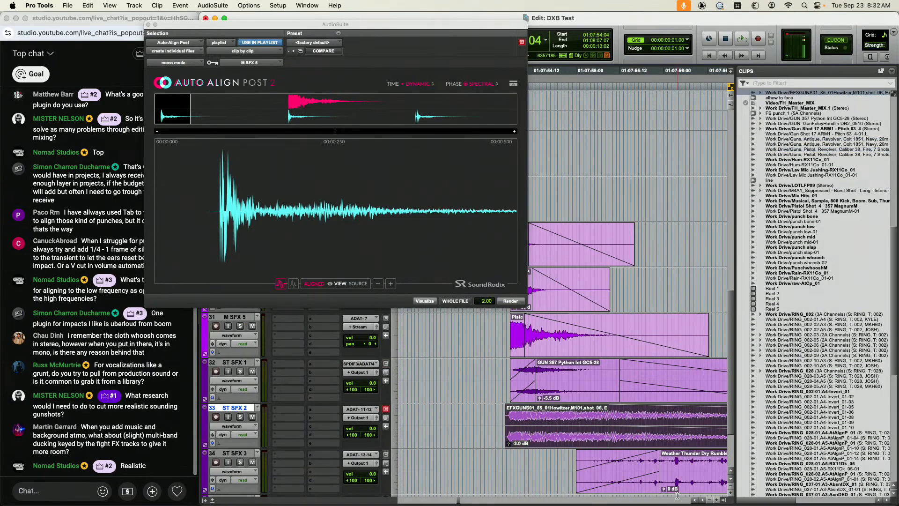
pyautogui.press('super+m')
pyautogui.scroll(1, 678, 468)
pyautogui.scroll(2, 491, 441)
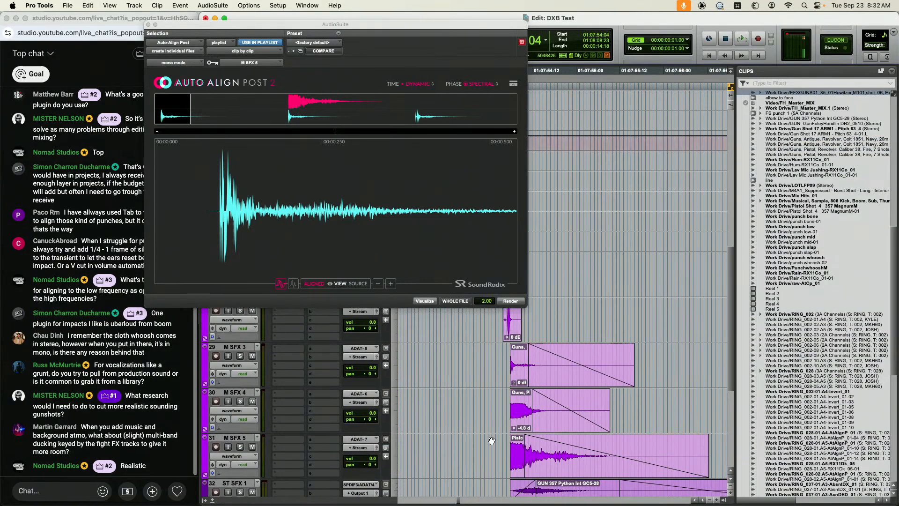
pyautogui.click(482, 447)
pyautogui.press('space')
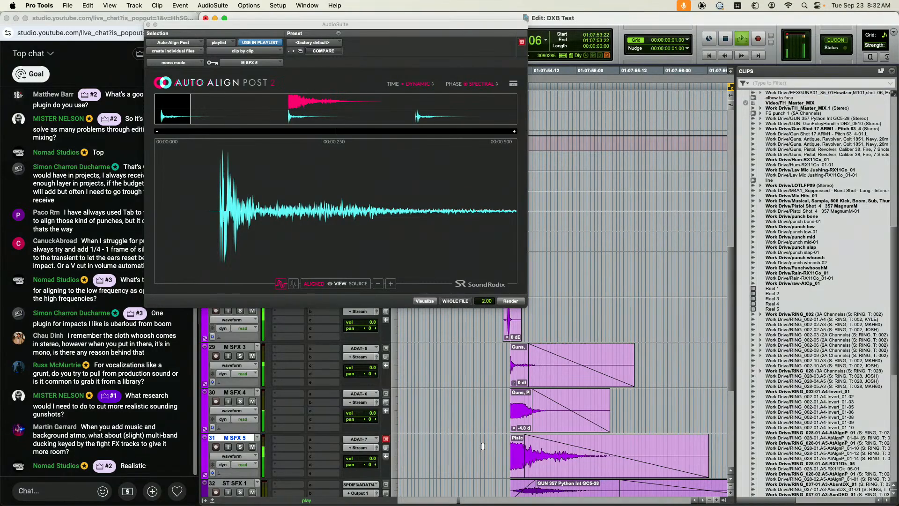
pyautogui.scroll(-1, 550, 402)
pyautogui.scroll(-2, 550, 403)
pyautogui.press('space')
# Play the unaligned gun layers from 01:07:53:20
pyautogui.click(524, 363)
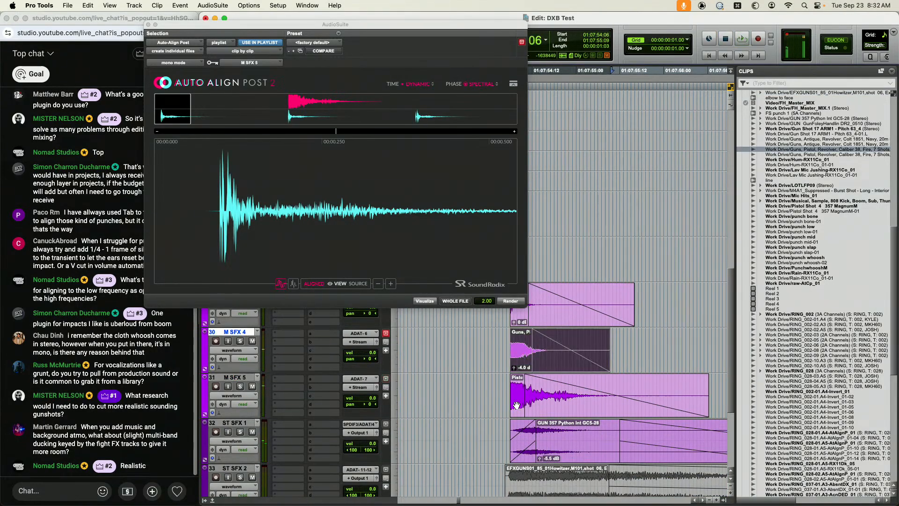
pyautogui.keyDown('shift'); pyautogui.click(517, 405); pyautogui.keyUp('shift')
pyautogui.click(477, 358)
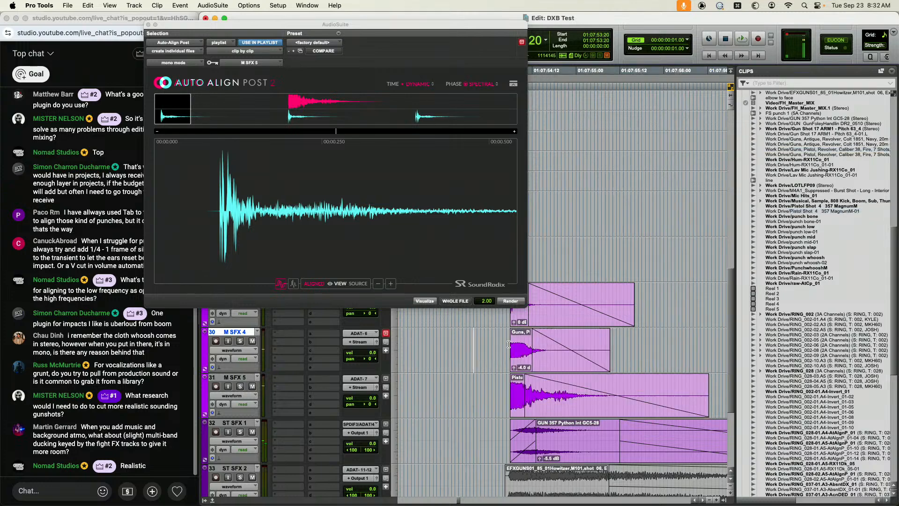
pyautogui.press('space')
# Render Auto-Align Post on the selected gun clips on M SFX 4 and M SFX 5
pyautogui.click(519, 367)
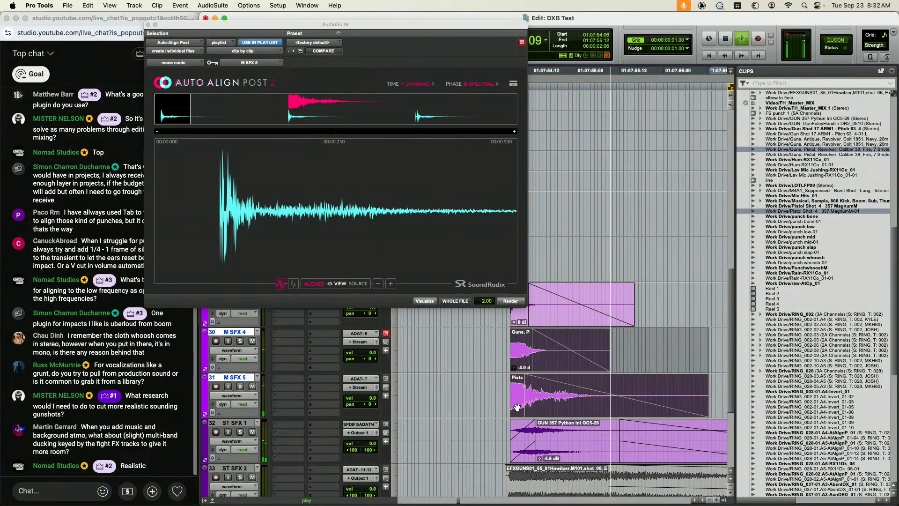
pyautogui.keyDown('shift'); pyautogui.click(518, 375); pyautogui.keyUp('shift')
pyautogui.click(511, 301)
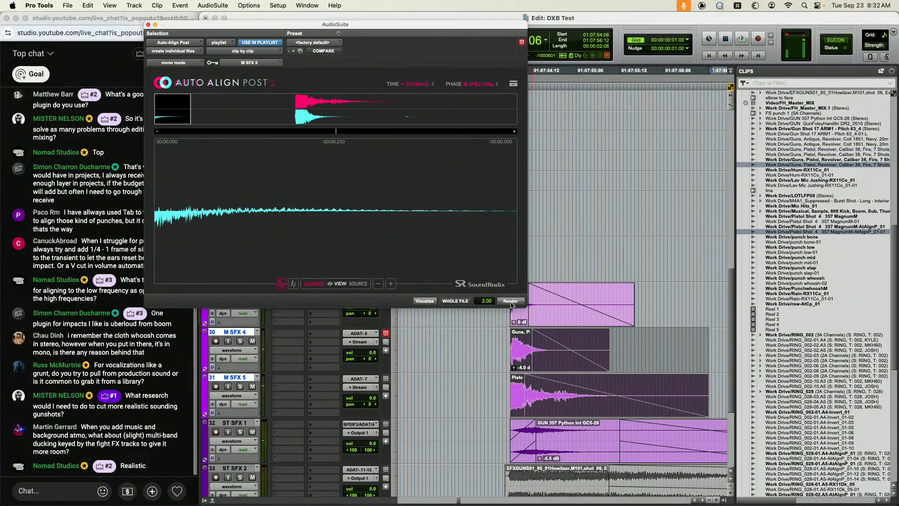
# Play the phase-aligned gun layers from 01:07:54:01 and close the Auto-Align Post window
pyautogui.click(491, 341)
pyautogui.press('space')
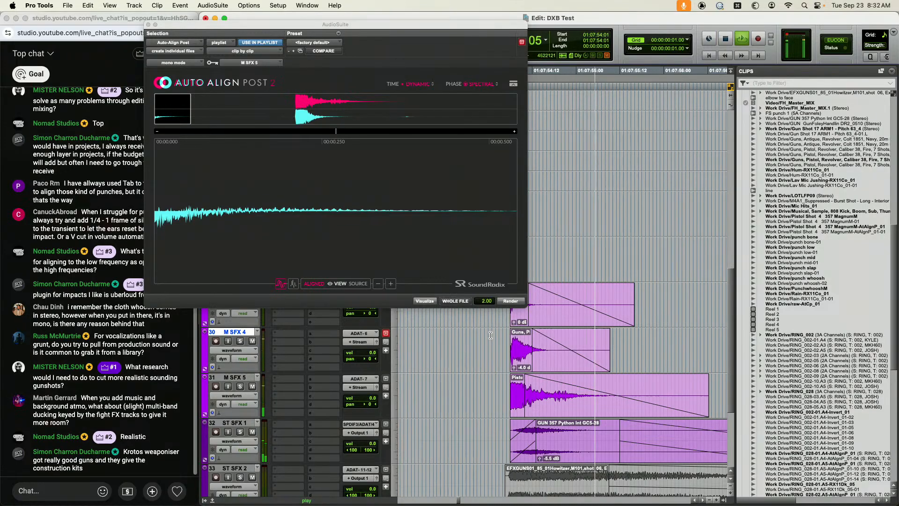
pyautogui.press('space')
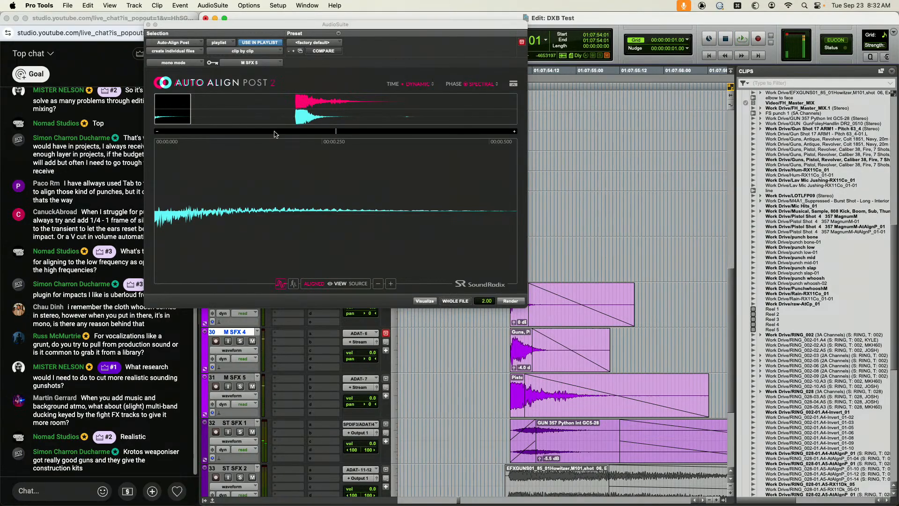
pyautogui.click(148, 24)
pyautogui.scroll(-3, 540, 341)
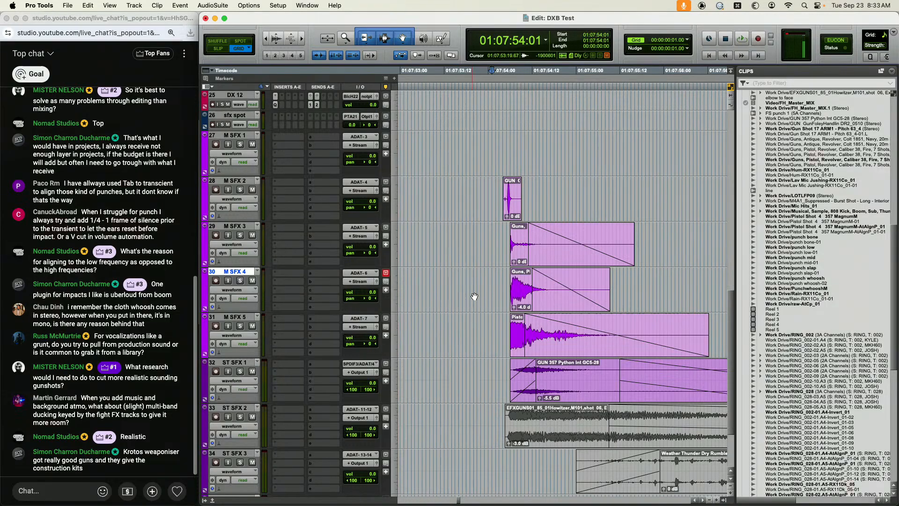
pyautogui.scroll(-1, 478, 289)
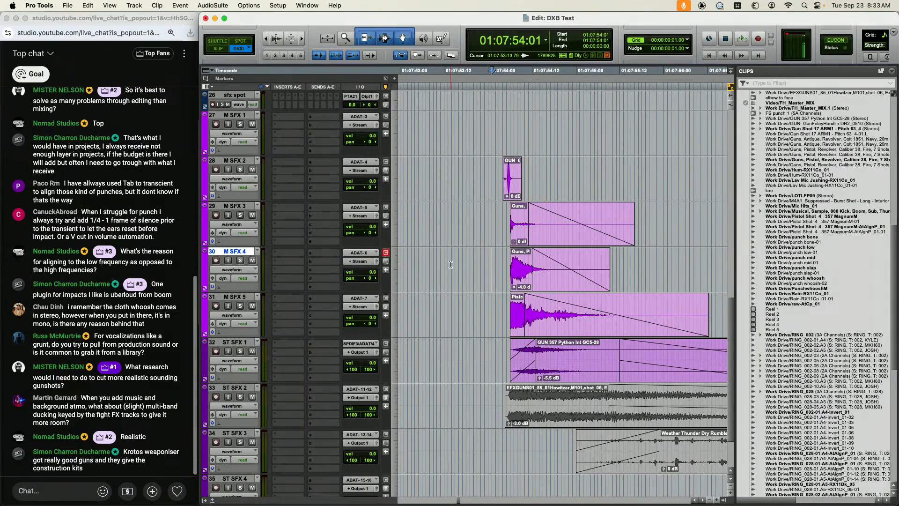
pyautogui.scroll(-3, 451, 265)
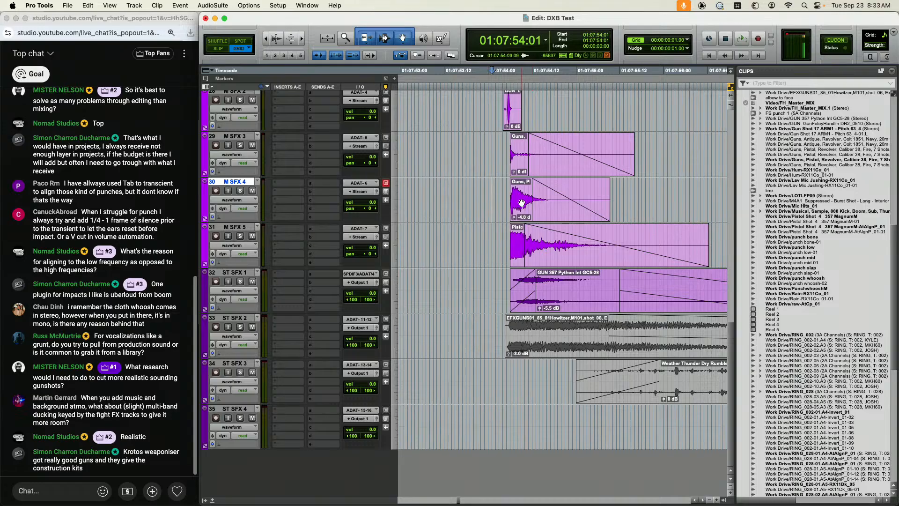
# Play the aligned gun layers again from 01:07:53:17
pyautogui.click(463, 191)
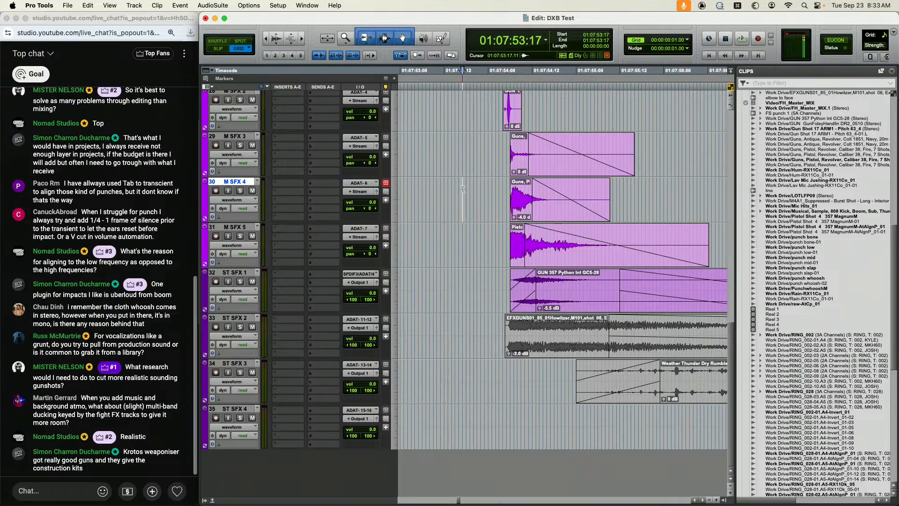
pyautogui.press('space')
pyautogui.scroll(1, 539, 190)
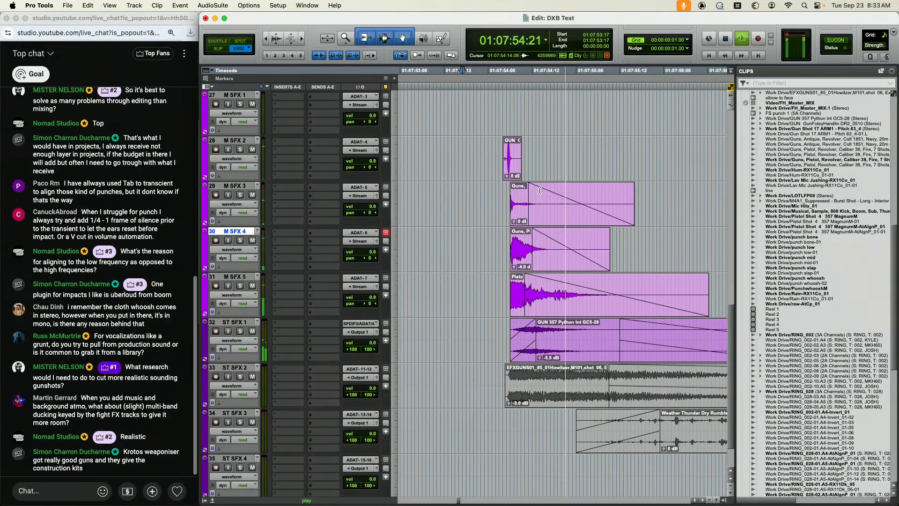
pyautogui.press('space')
# Mute the gun clips on M SFX 2, 3, 4 and ST SFX 1, and play the M SFX 5 clip alone from 01:07:53:15
pyautogui.click(571, 354)
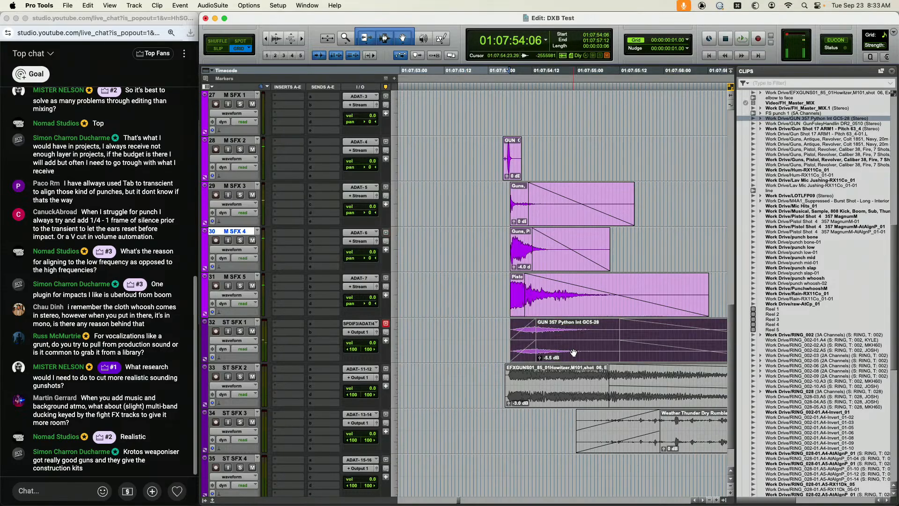
pyautogui.keyDown('shift'); pyautogui.click(521, 257); pyautogui.keyUp('shift')
pyautogui.keyDown('shift'); pyautogui.click(521, 218); pyautogui.keyUp('shift')
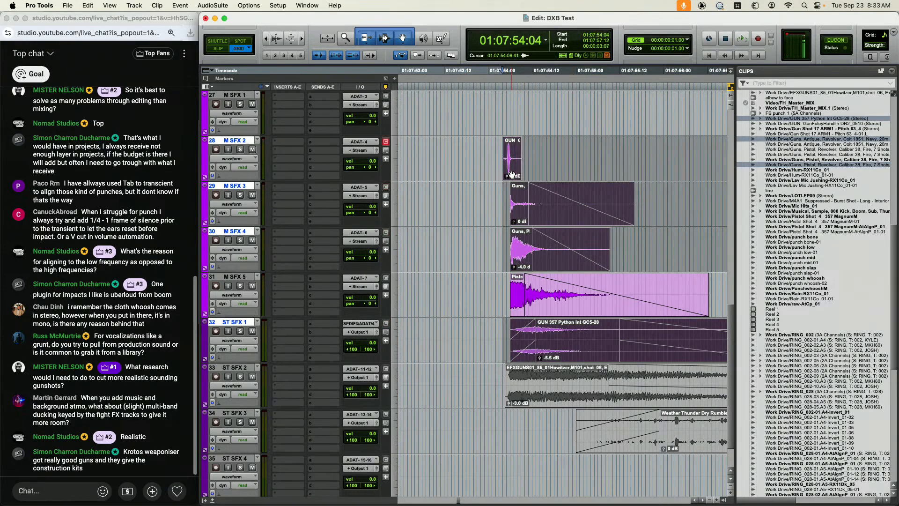
pyautogui.click(458, 192)
pyautogui.press('space')
pyautogui.press('r')
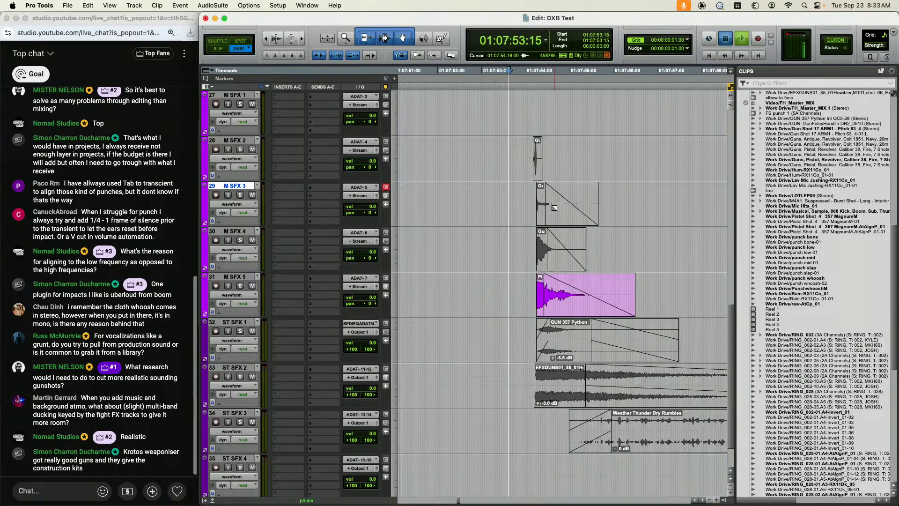
pyautogui.hscroll(1, 555, 208)
pyautogui.scroll(-1, 555, 208)
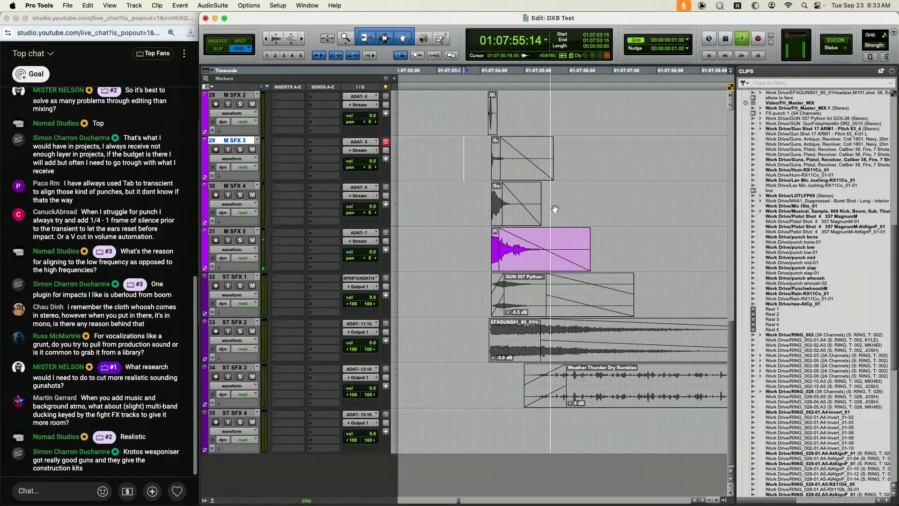
pyautogui.press('space')
# Unmute the gun clips on M SFX 2, 3, 4 and ST SFX 1, and play all gun layers from 01:07:53:23
pyautogui.click(478, 193)
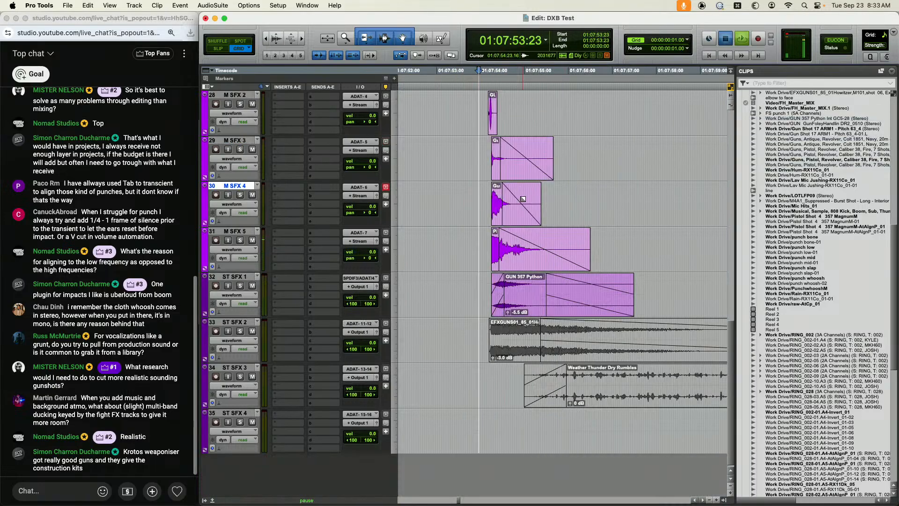
pyautogui.press('space')
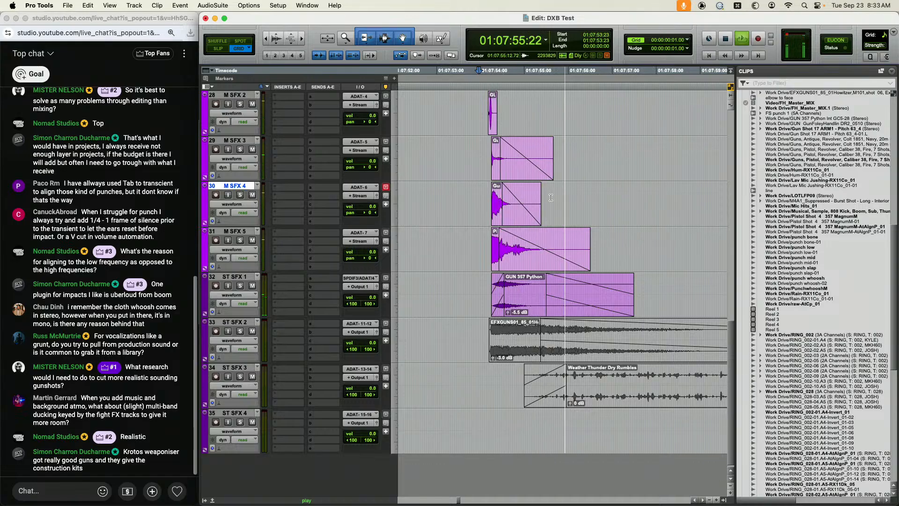
pyautogui.press('space')
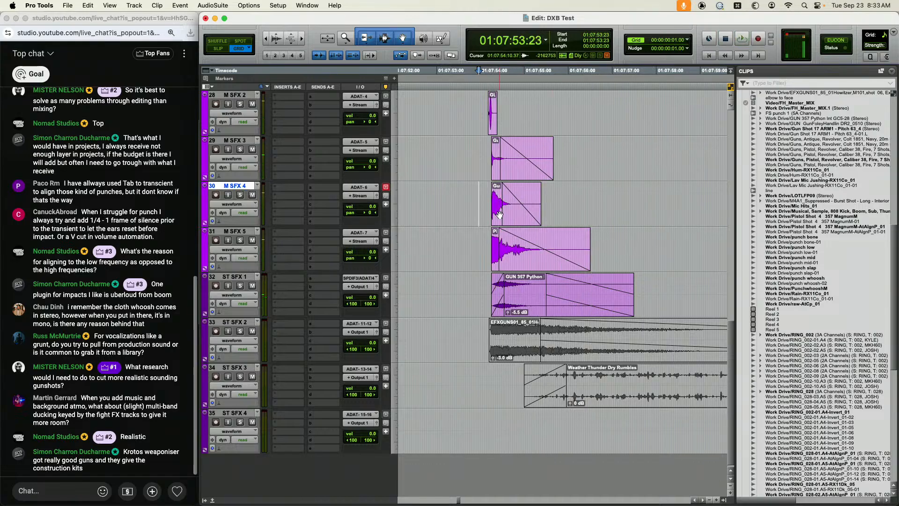
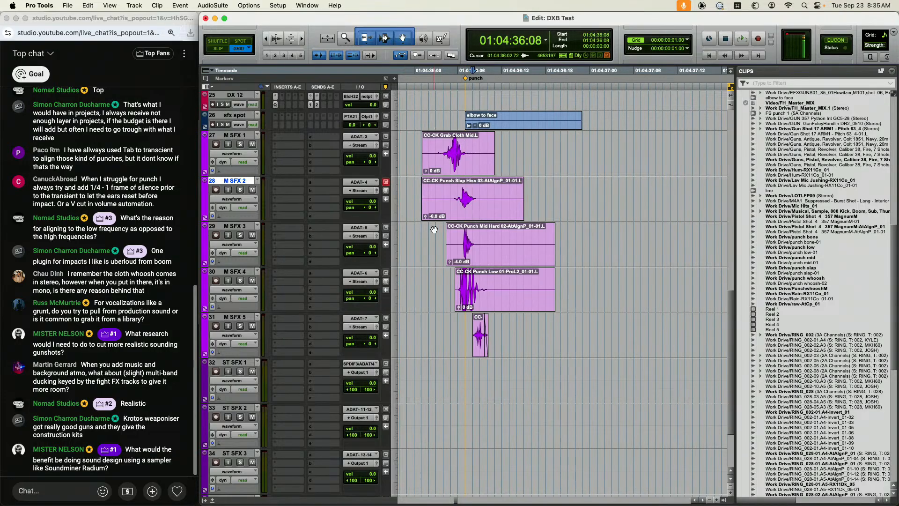
# Turn off Tab to Transients and return to the session start with the whole timeline in view
pyautogui.click(563, 140)
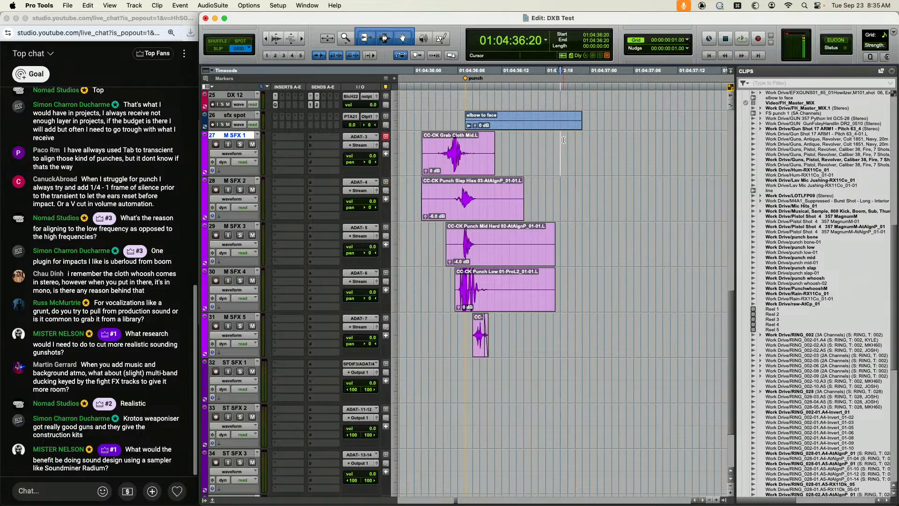
pyautogui.press('Tab')
pyautogui.press('r')
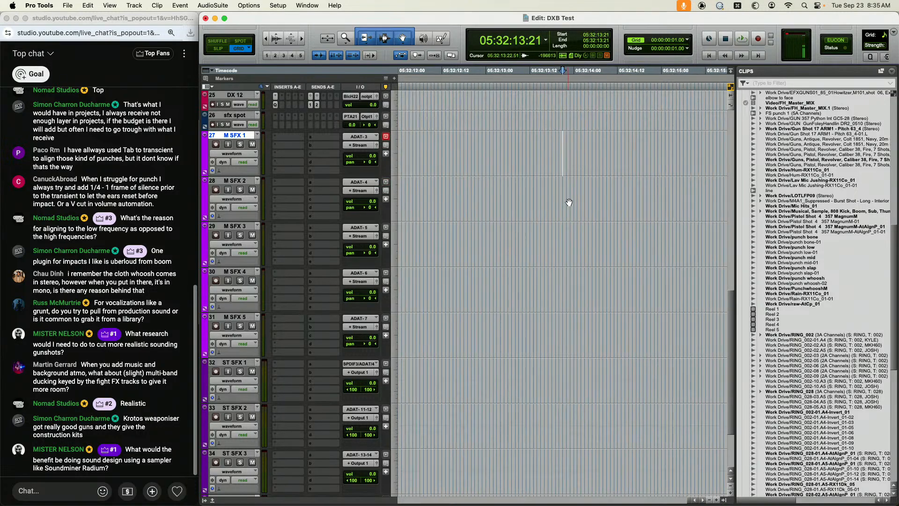
pyautogui.press('Return')
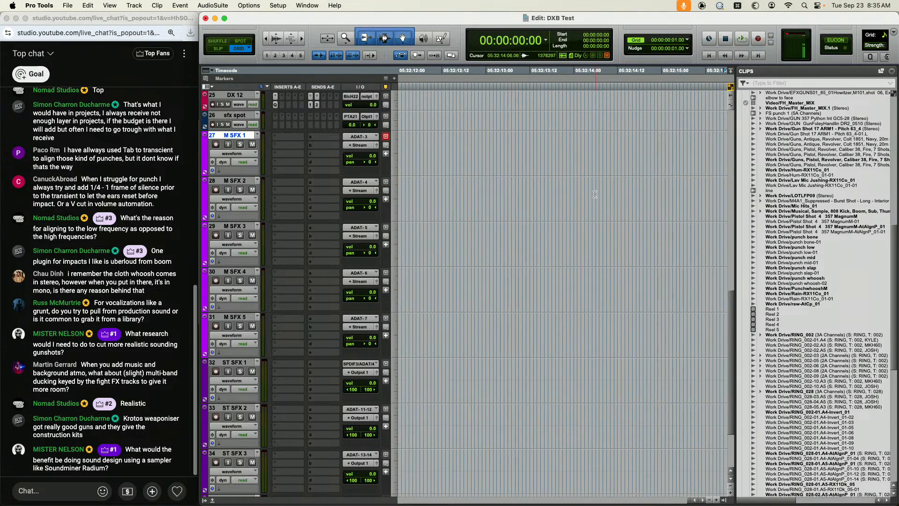
pyautogui.press('r')
pyautogui.press('r')
pyautogui.press('r')
pyautogui.press('r')
pyautogui.press('r')
pyautogui.press('r')
pyautogui.press('r')
pyautogui.press('r')
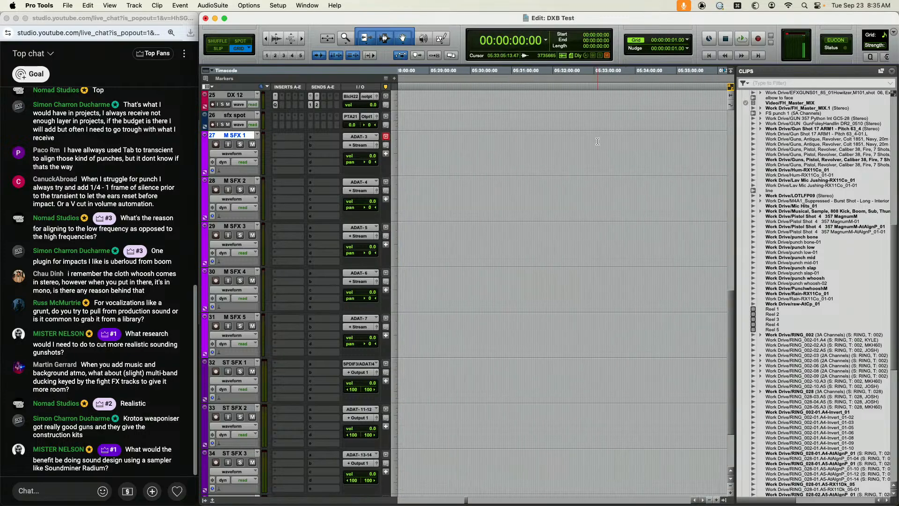
pyautogui.press('r')
pyautogui.click(319, 56)
pyautogui.press('r')
pyautogui.press('r')
pyautogui.press('r')
pyautogui.press('r')
pyautogui.press('r')
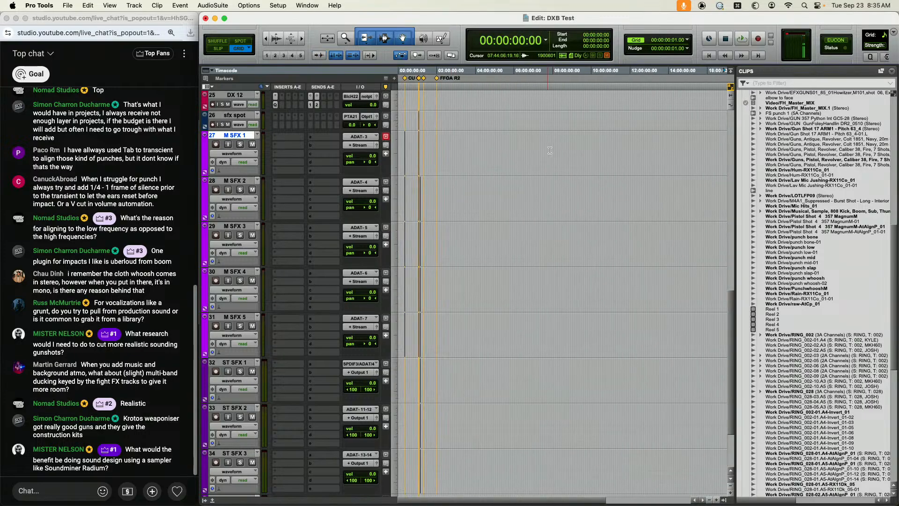
# Locate the layered gunshot clips near 01:07:54 and place the edit cursor at 01:07:53:19, just before them
pyautogui.moveTo(408, 140); pyautogui.dragTo(410, 141)
pyautogui.press('t')
pyautogui.press('t')
pyautogui.press('t')
pyautogui.press('t')
pyautogui.press('t')
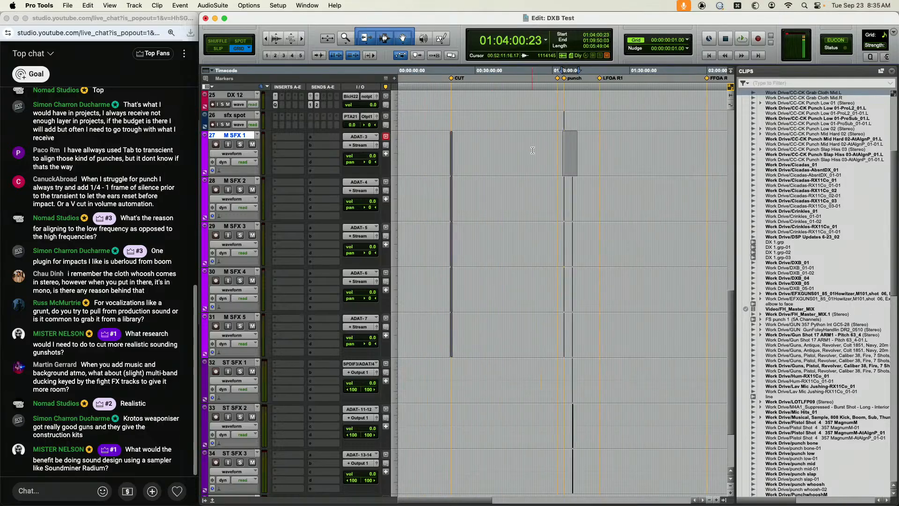
pyautogui.click(585, 151)
pyautogui.press('t')
pyautogui.press('t')
pyautogui.press('t')
pyautogui.press('t')
pyautogui.press('t')
pyautogui.press('t')
pyautogui.scroll(-1, 514, 287)
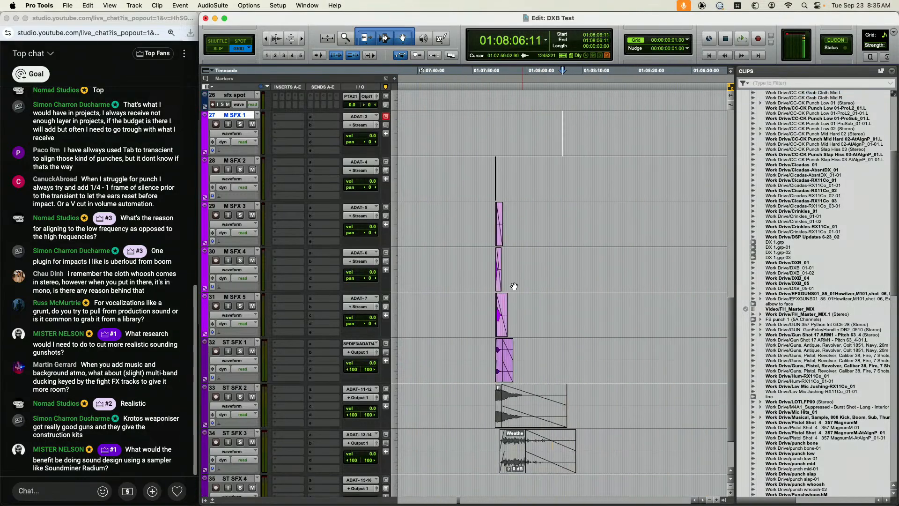
pyautogui.click(502, 302)
pyautogui.press('t')
pyautogui.press('t')
pyautogui.press('t')
pyautogui.press('t')
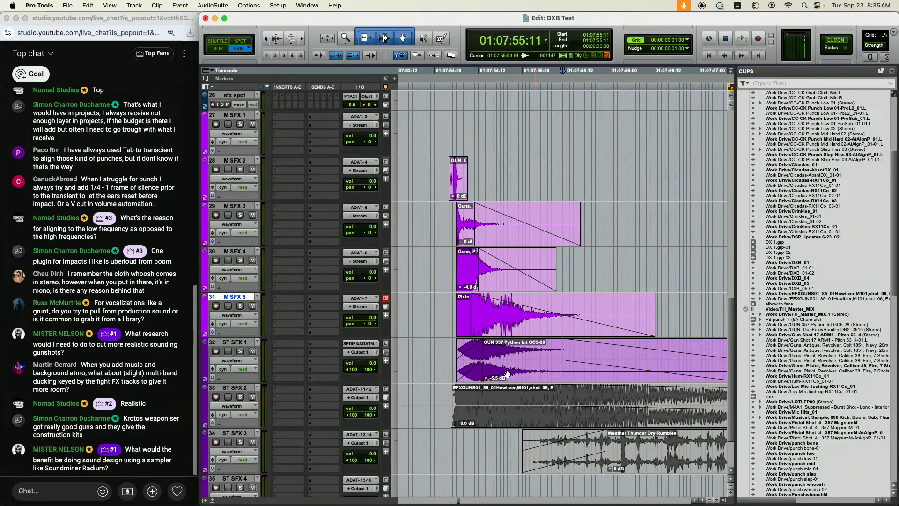
pyautogui.press('r')
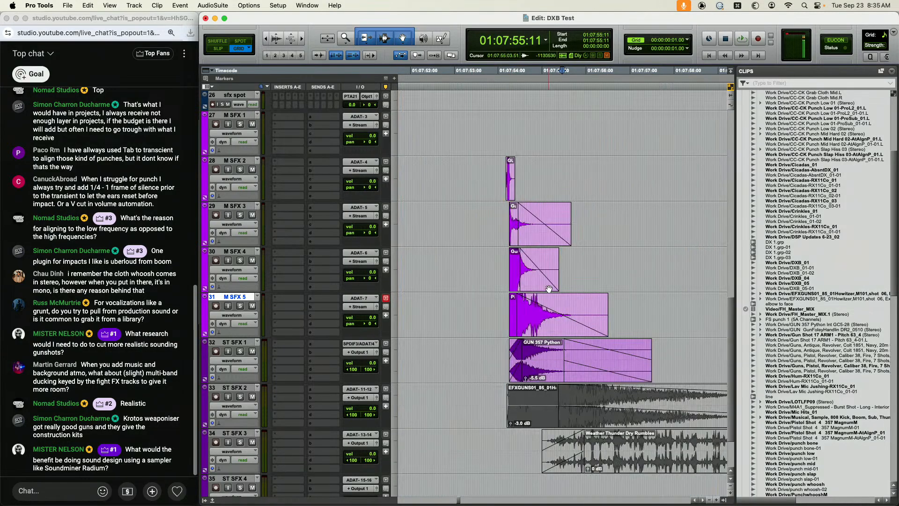
pyautogui.click(489, 264)
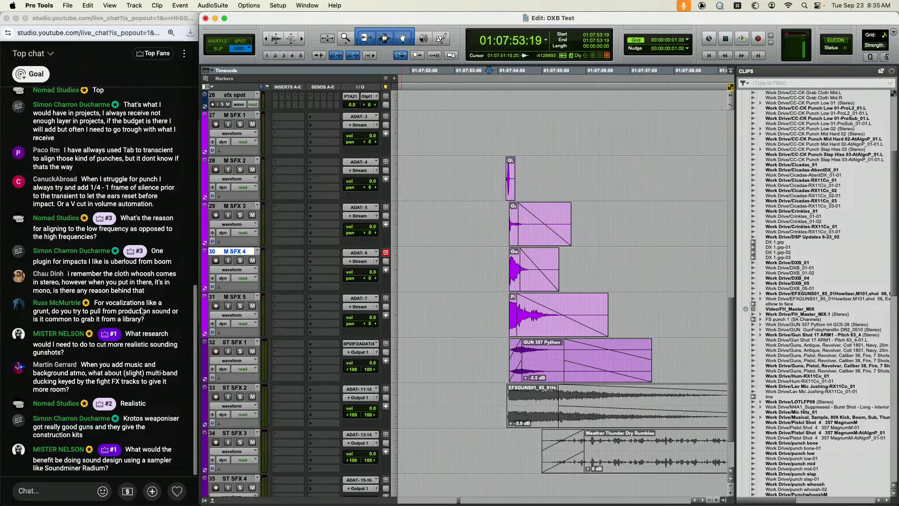
# Locate the layered punch clips at the punch marker near 01:04:36
pyautogui.click(478, 173)
pyautogui.press('super+bracketleft')
pyautogui.press('super+bracketleft')
pyautogui.press('super+bracketleft')
pyautogui.press('super+bracketleft')
pyautogui.press('super+bracketleft')
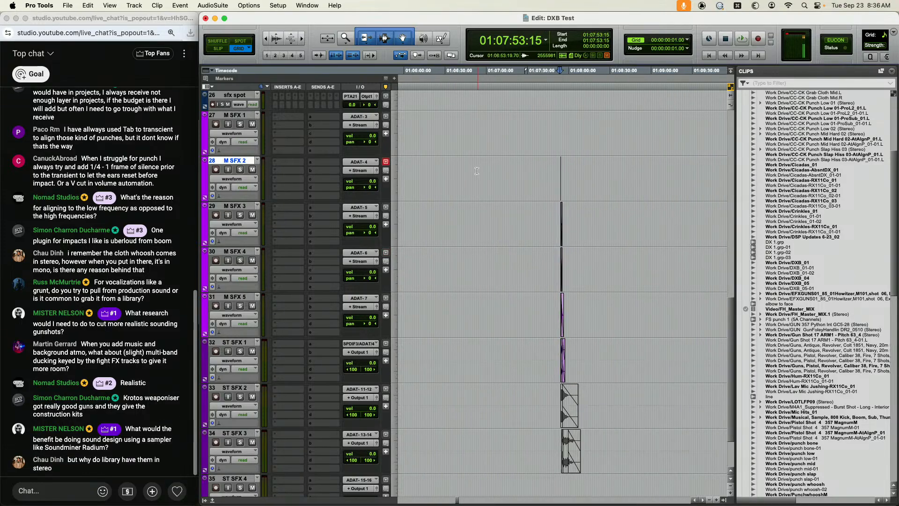
pyautogui.click(426, 166)
pyautogui.press('super+bracketright')
pyautogui.press('super+bracketright')
pyautogui.press('super+bracketright')
pyautogui.press('super+bracketright')
pyautogui.press('super+bracketright')
pyautogui.press('super+bracketright')
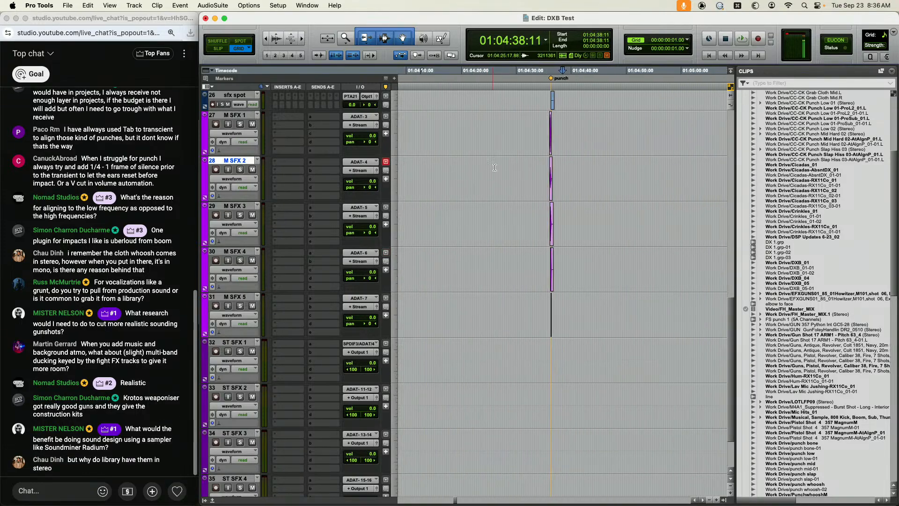
pyautogui.scroll(1, 467, 207)
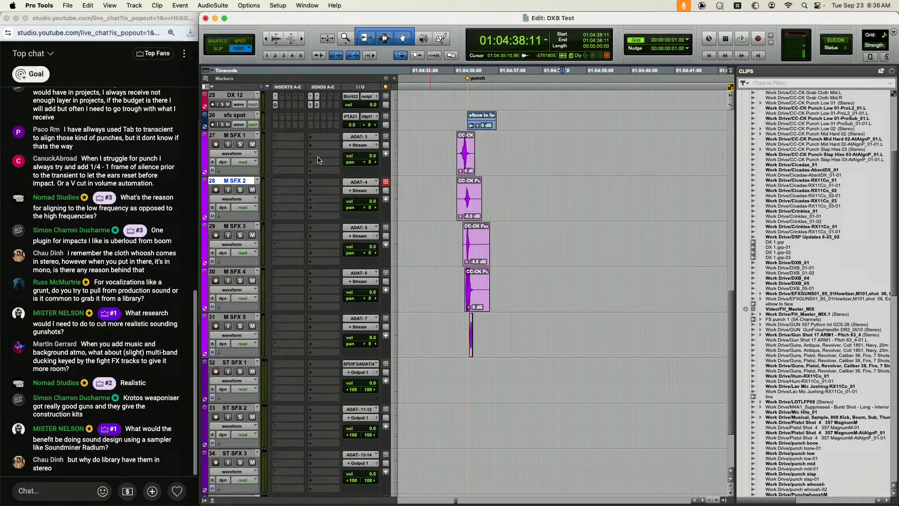
# Create one mono audio track named VOX directly below the sfx spot track
pyautogui.click(242, 116)
pyautogui.press('shift+super+n')
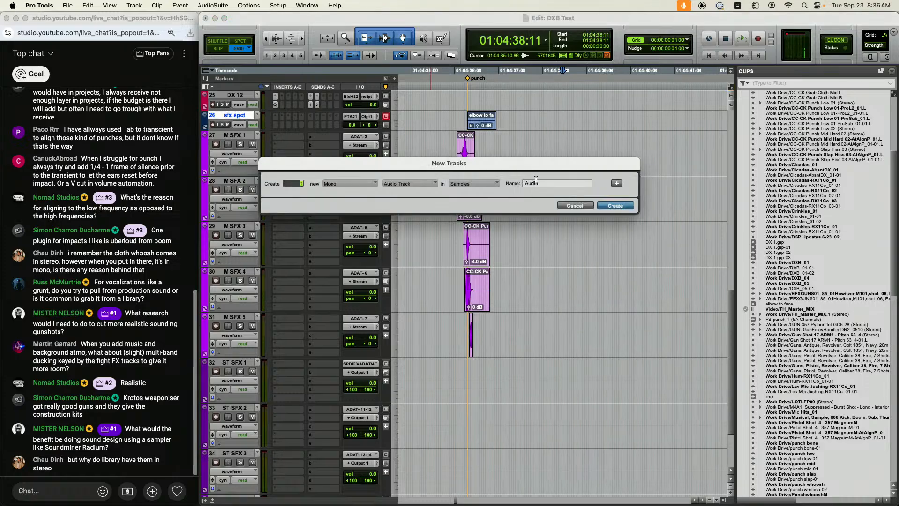
pyautogui.press('Tab')
pyautogui.write('V')
pyautogui.press('Return')
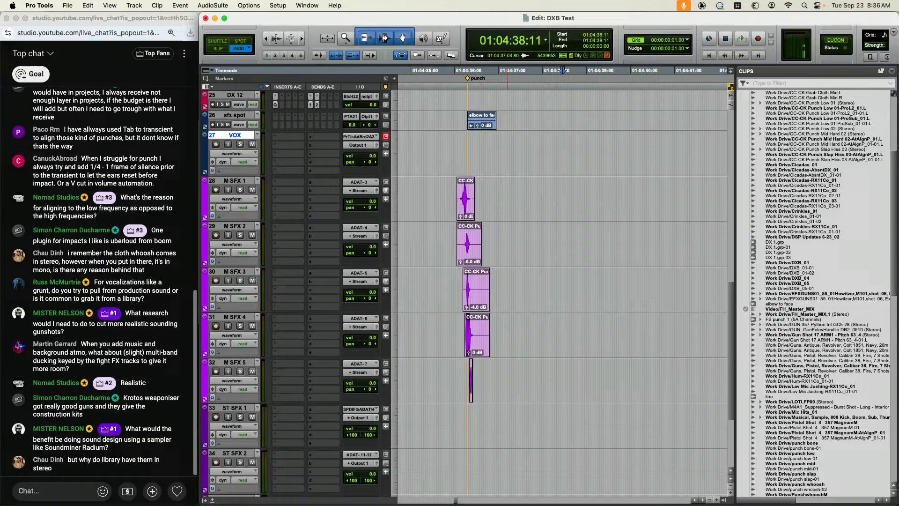
# Add the Stream (Stereo) output to the VOX track alongside Output 1
pyautogui.click(364, 147)
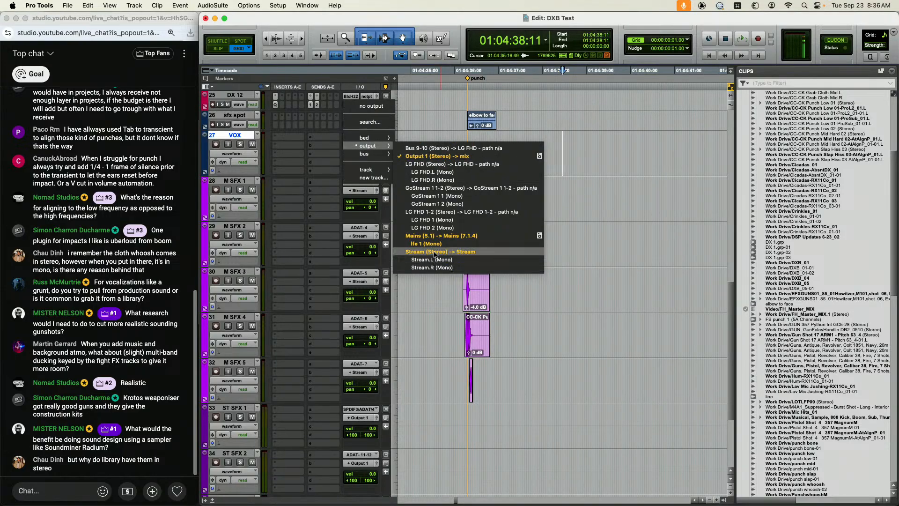
pyautogui.click(586, 169)
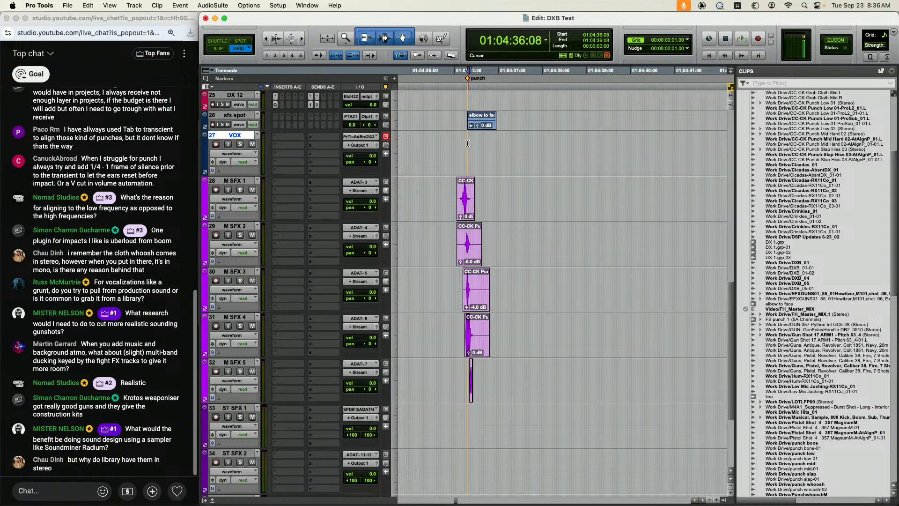
# Switch to Soundly and search the sound library for "male effort"
pyautogui.press('super+Tab')
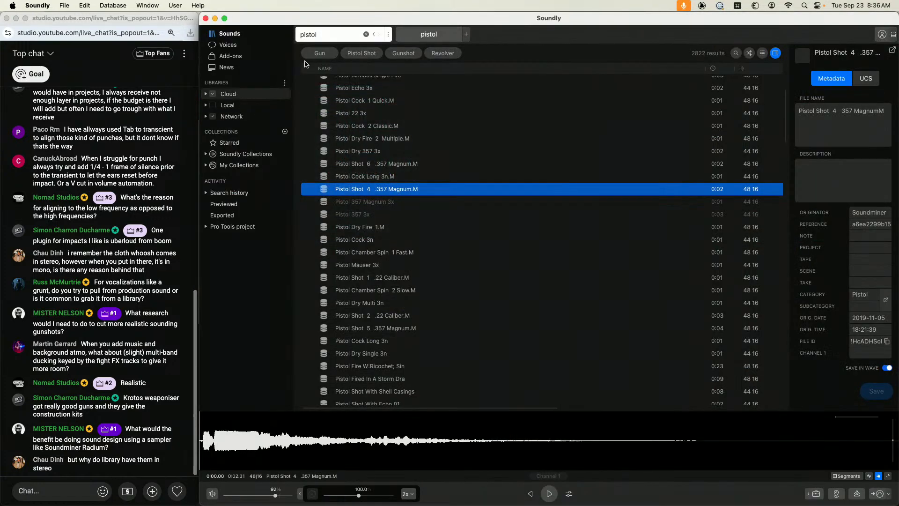
pyautogui.doubleClick(327, 33)
pyautogui.write('male effort')
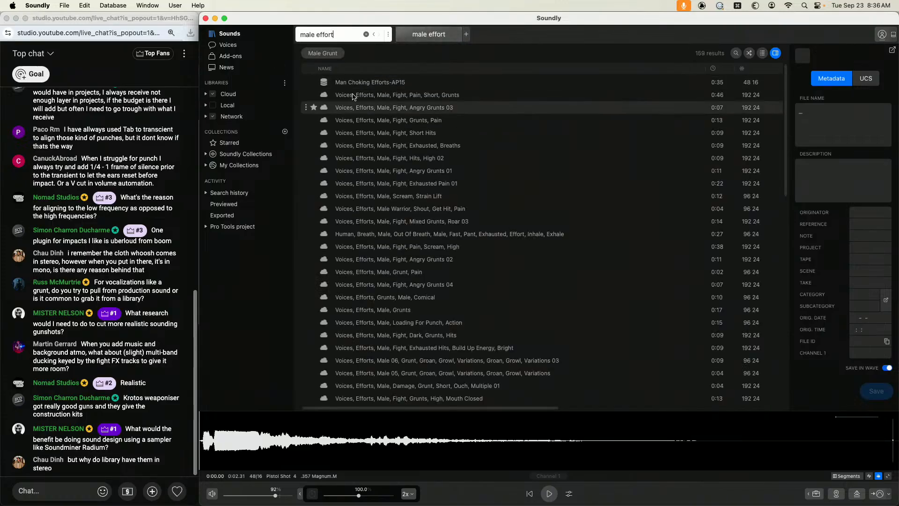
# Audition the male fight effort recordings: Short Hits, Hits High 02, Angry Grunts 01, Exhausted Pain 01, and Grunts Pain
pyautogui.click(432, 133)
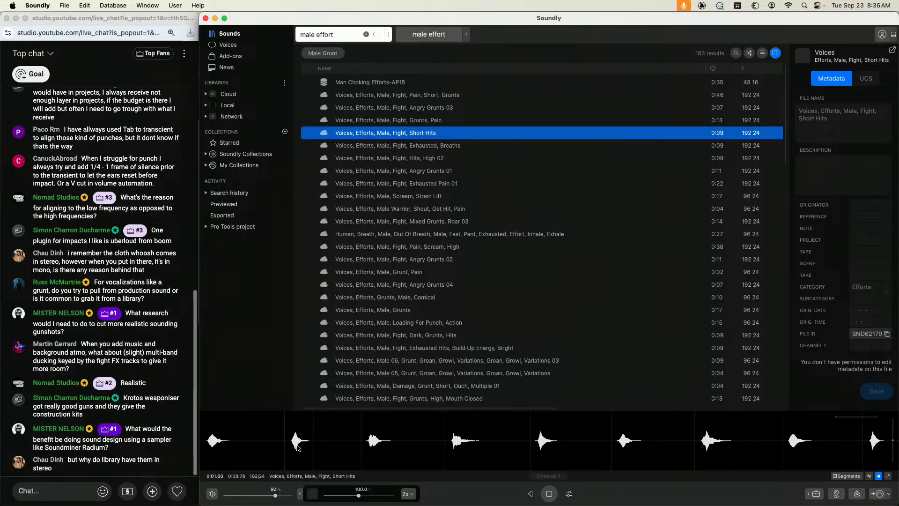
pyautogui.click(407, 158)
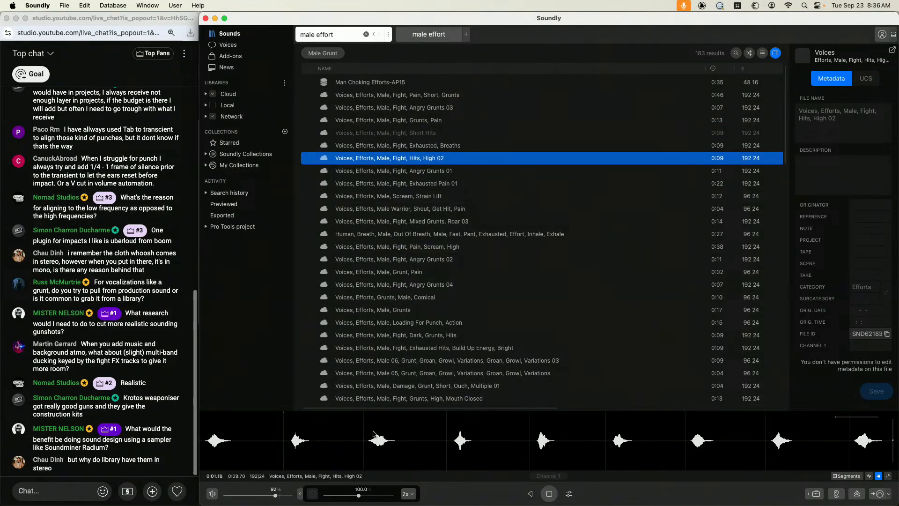
pyautogui.click(443, 439)
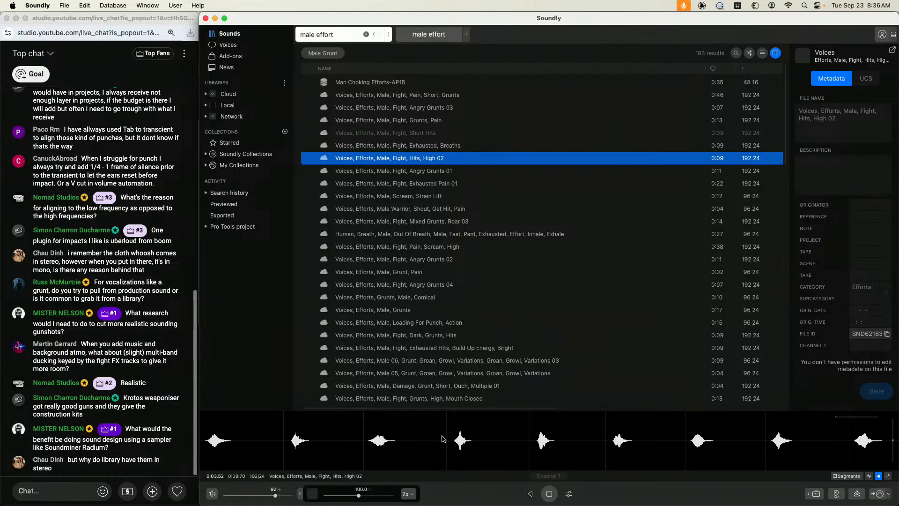
pyautogui.click(431, 170)
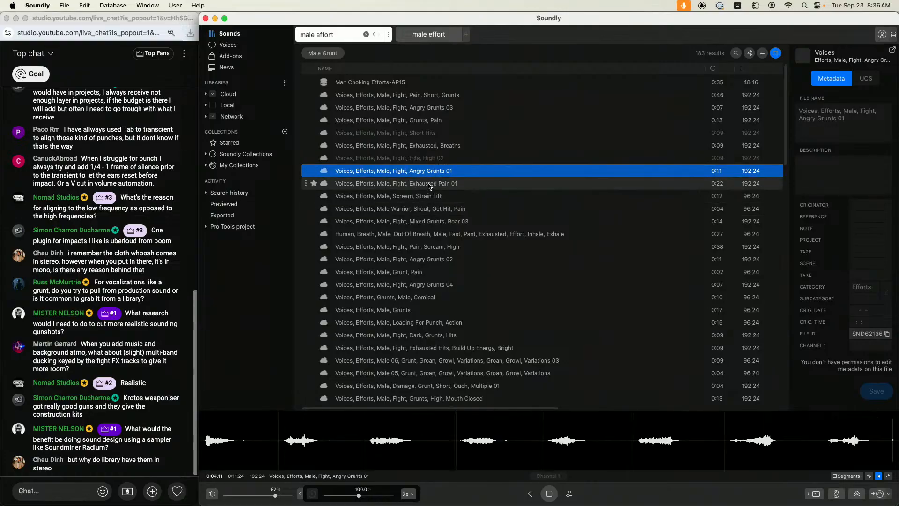
pyautogui.click(434, 184)
pyautogui.press('space')
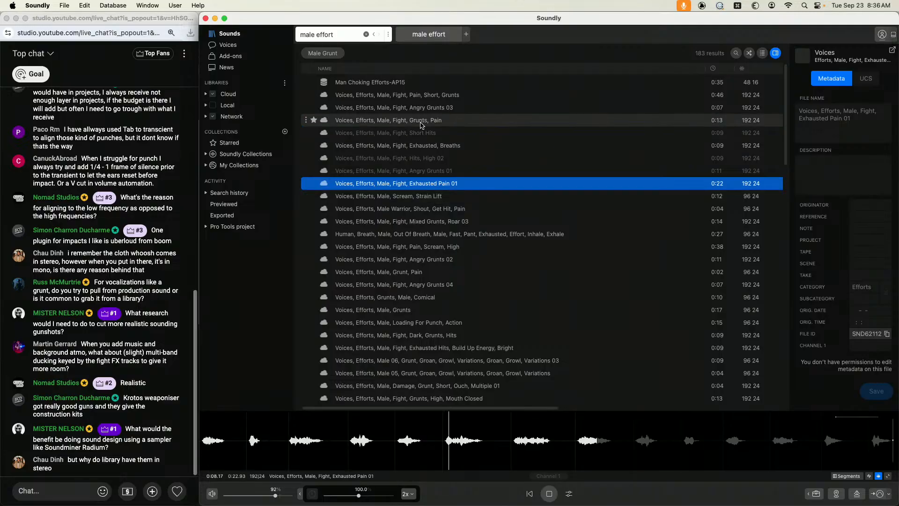
pyautogui.click(429, 120)
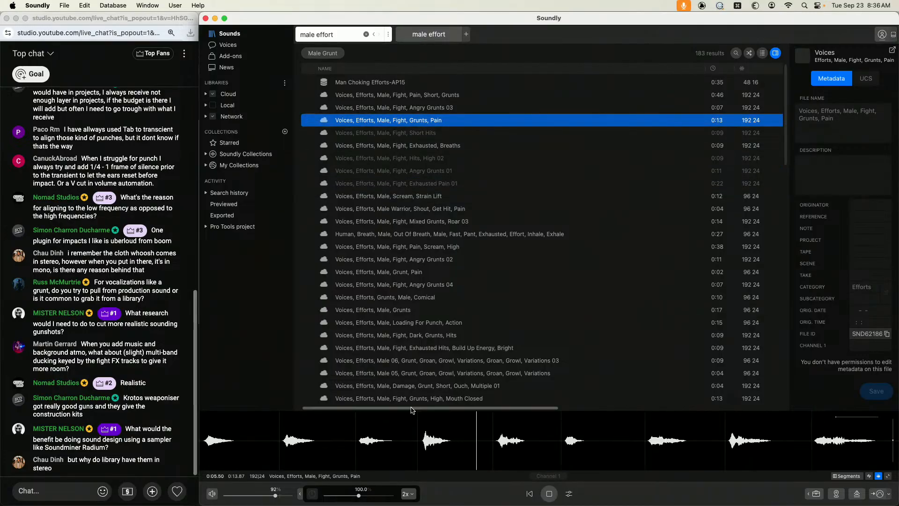
pyautogui.press('space')
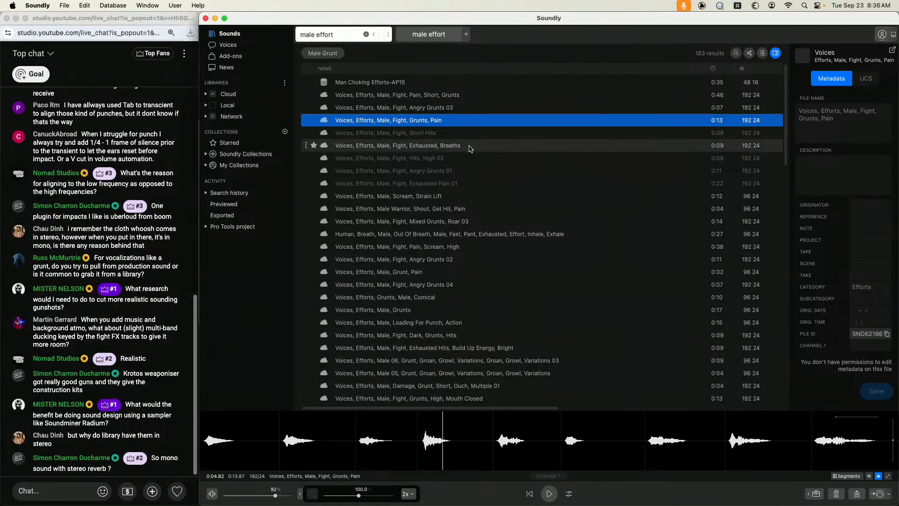
# Send one grunt about 1.1 s long from "Voices, Efforts, Male, Fight, Pain, Short, Grunts" to the VOX track in Pro Tools
pyautogui.click(431, 98)
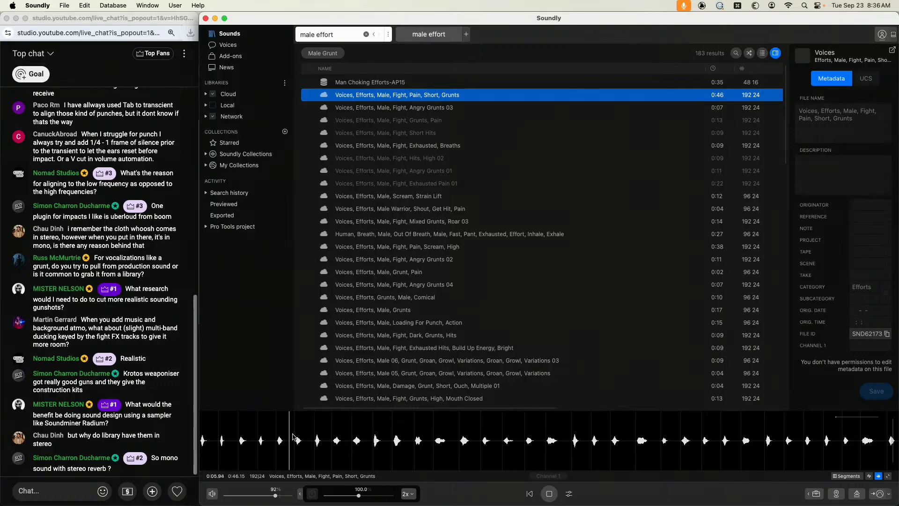
pyautogui.moveTo(291, 442)
pyautogui.mouseDown()
pyautogui.moveTo(317, 445)
pyautogui.moveTo(308, 445)
pyautogui.mouseUp()
pyautogui.press('s')
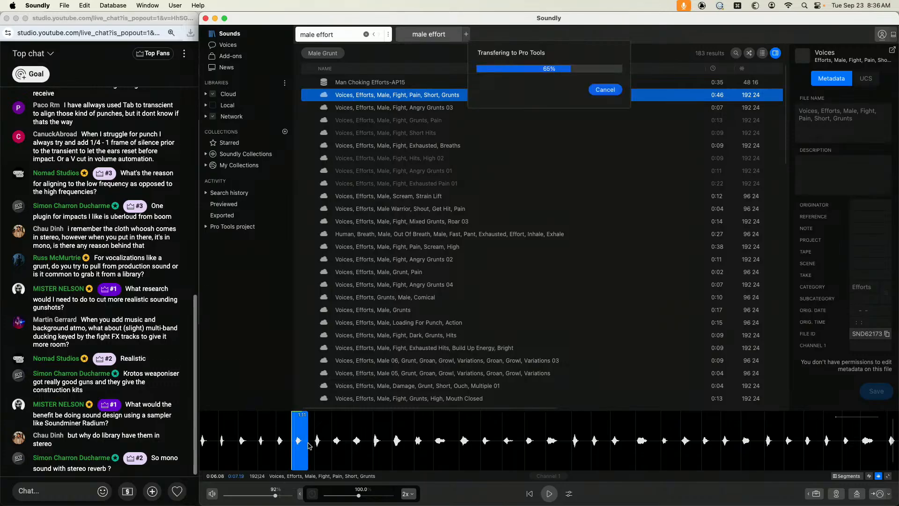
# Move the grunt clip on VOX earlier so its vocal sound begins at the punch marker, and play it with the picture
pyautogui.press('t')
pyautogui.press('t')
pyautogui.press('t')
pyautogui.moveTo(594, 166); pyautogui.dragTo(489, 158)
pyautogui.press('r')
pyautogui.press('r')
pyautogui.click(495, 144)
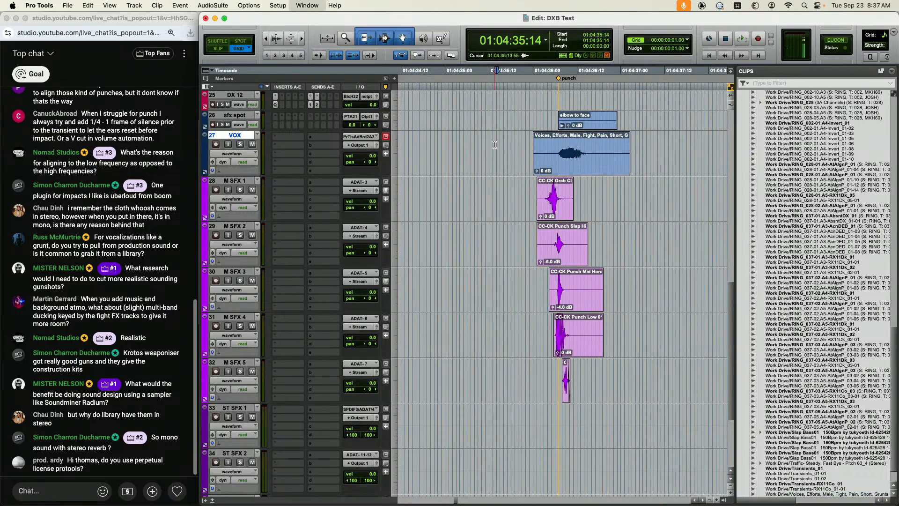
pyautogui.press('space')
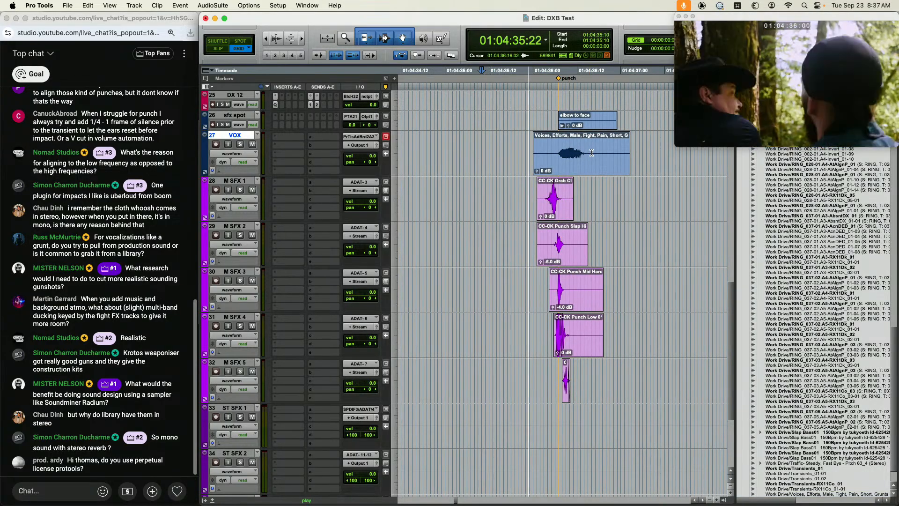
pyautogui.press('space')
# Change the VOX track's colour to bright pink in the Color Palette
pyautogui.click(570, 143)
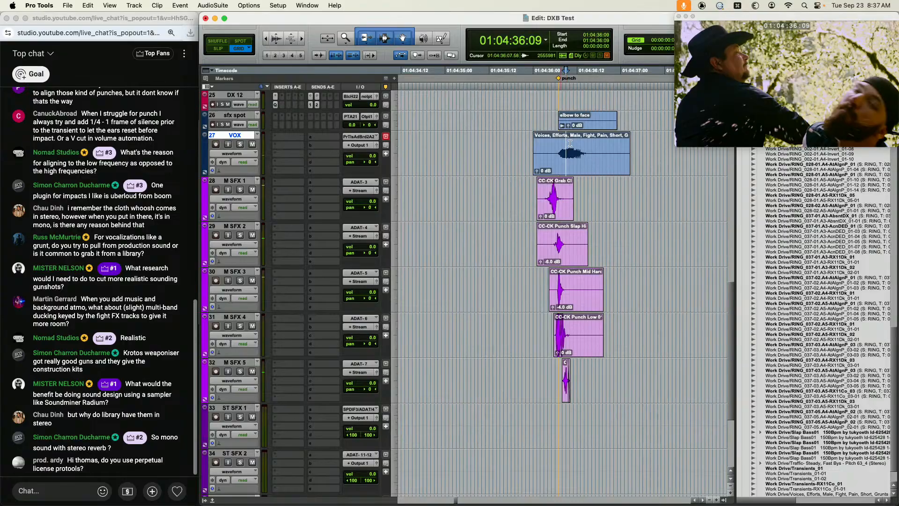
pyautogui.press('t')
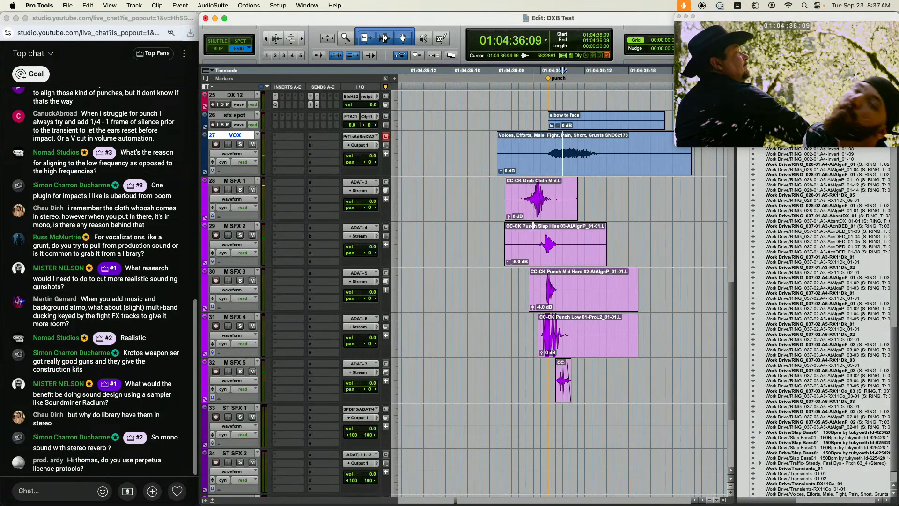
pyautogui.doubleClick(205, 149)
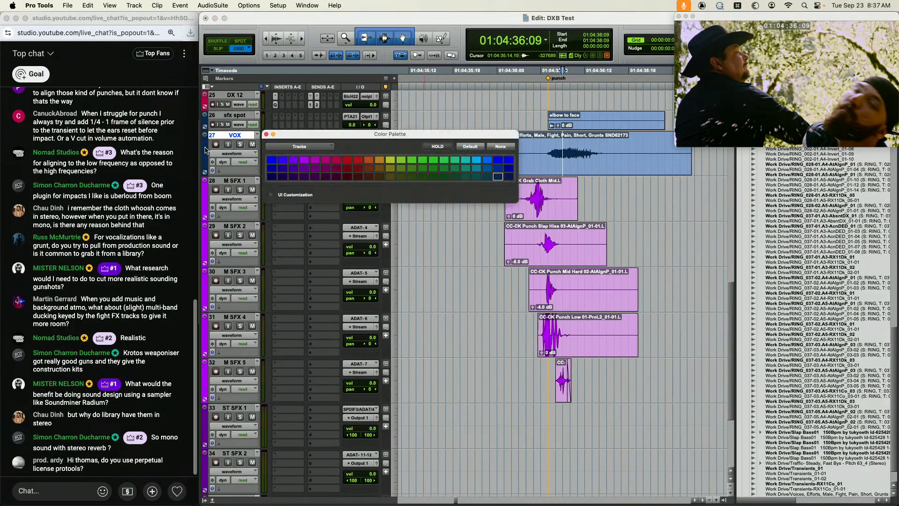
pyautogui.click(319, 162)
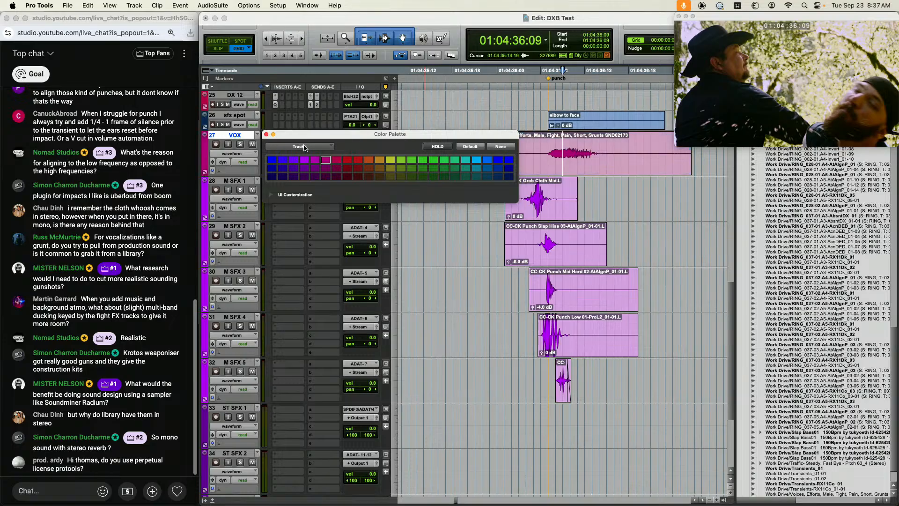
pyautogui.click(266, 135)
# Trim the VOX grunt clip's start to 01:04:36:06, just before the punch marker, and play the punch with it
pyautogui.click(542, 145)
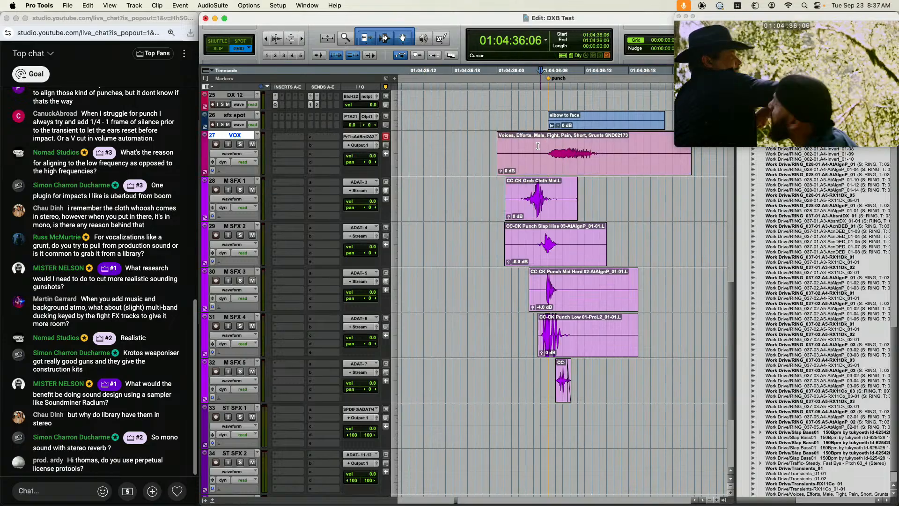
pyautogui.press('a')
pyautogui.hscroll(2, 556, 153)
pyautogui.click(543, 165)
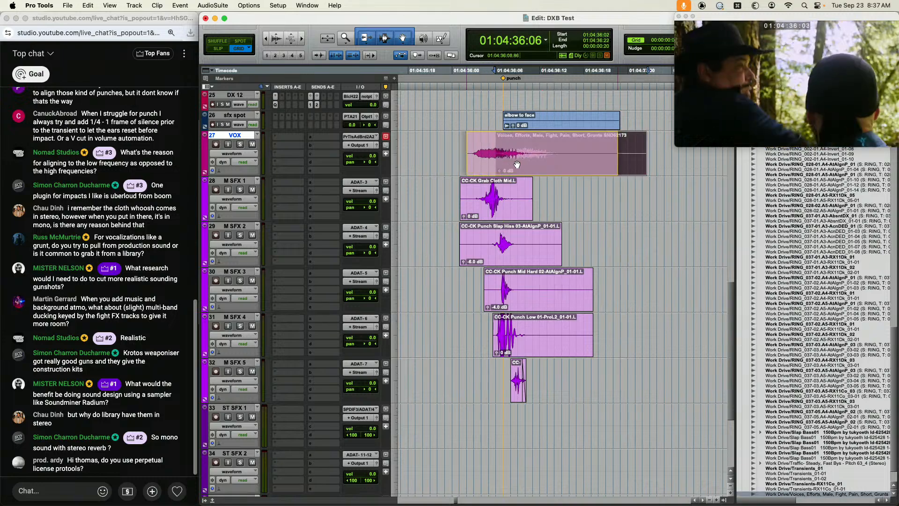
pyautogui.moveTo(550, 163); pyautogui.dragTo(543, 163)
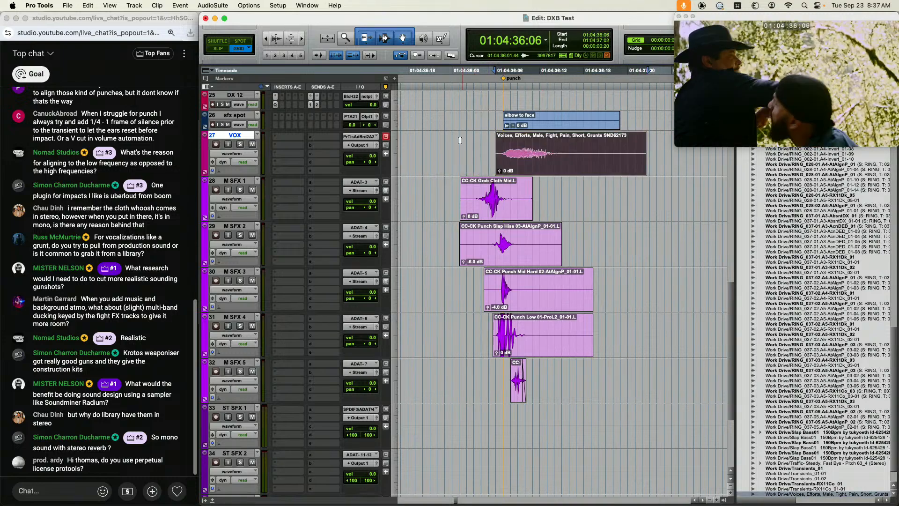
pyautogui.click(460, 155)
pyautogui.press('space')
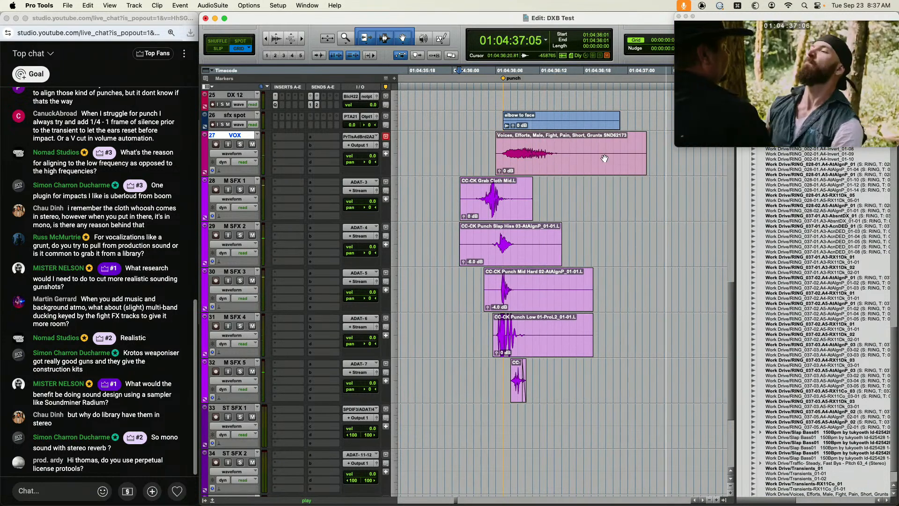
pyautogui.press('space')
# Try sliding the VOX grunt clip a few frames ahead of the punch marker and play it, restoring its position after listening
pyautogui.press('r')
pyautogui.click(491, 141)
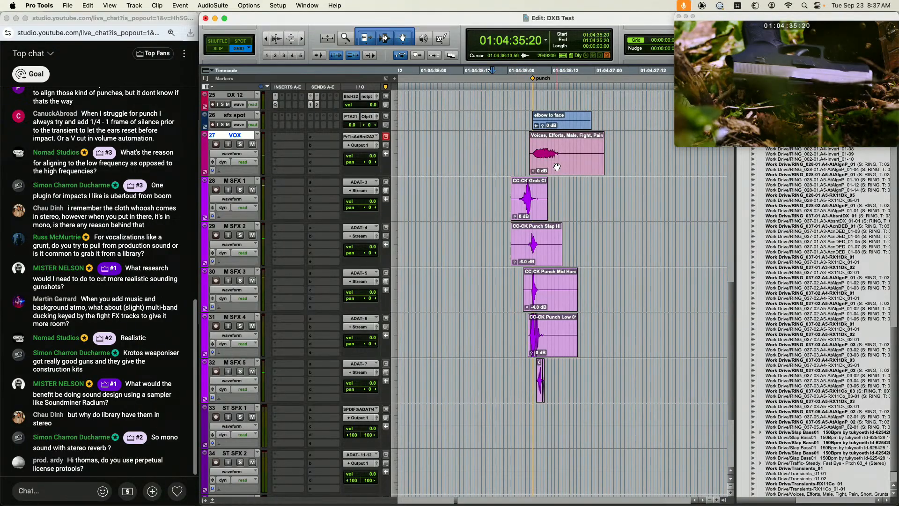
pyautogui.moveTo(556, 168); pyautogui.dragTo(542, 167)
pyautogui.click(493, 141)
pyautogui.press('space')
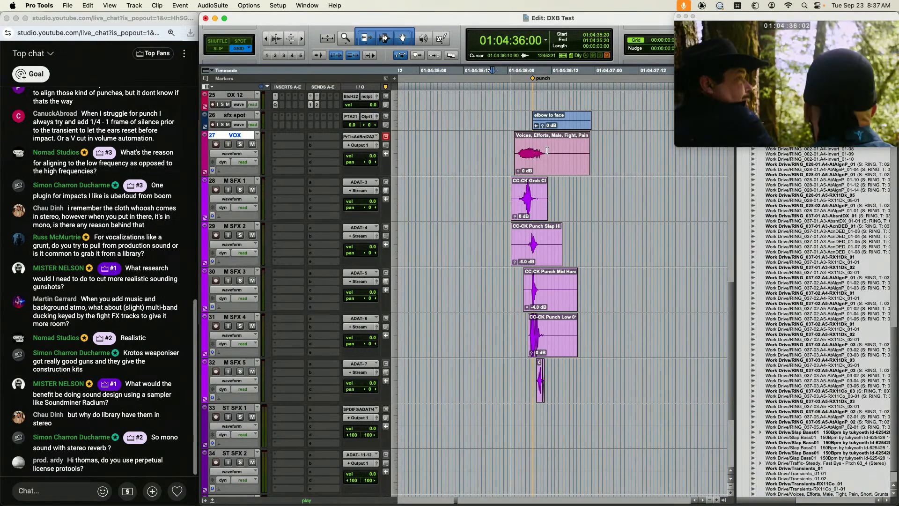
pyautogui.press('space')
pyautogui.press('super+z')
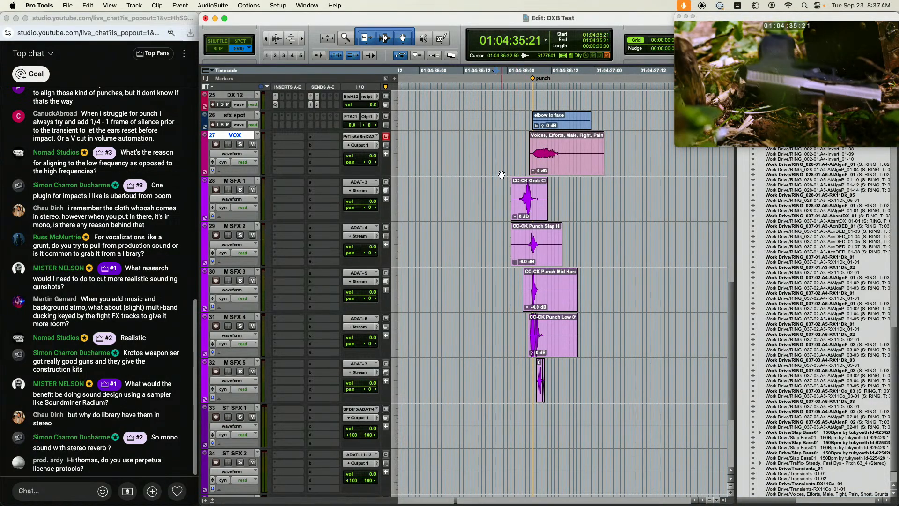
# Play the layered punch together with the VOX grunt from just before the impact
pyautogui.press('space')
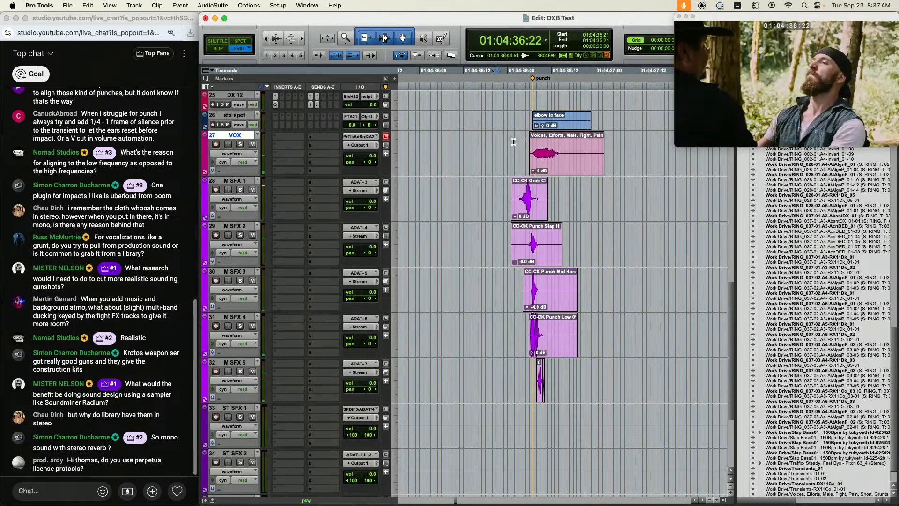
pyautogui.press('space')
pyautogui.moveTo(532, 152)
pyautogui.mouseDown()
pyautogui.moveTo(604, 150)
pyautogui.moveTo(549, 150)
pyautogui.mouseUp()
pyautogui.click(511, 149)
# Examine how the VOX grunt clip lines up with the layered punch clips on M SFX 1 to 5 at the punch marker
pyautogui.press('r')
pyautogui.hscroll(2, 562, 149)
pyautogui.scroll(-1, 562, 149)
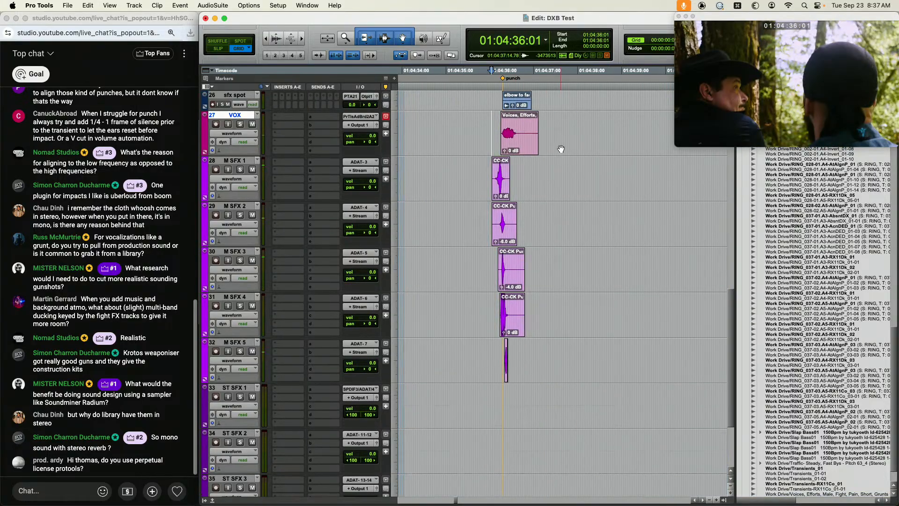
pyautogui.click(521, 126)
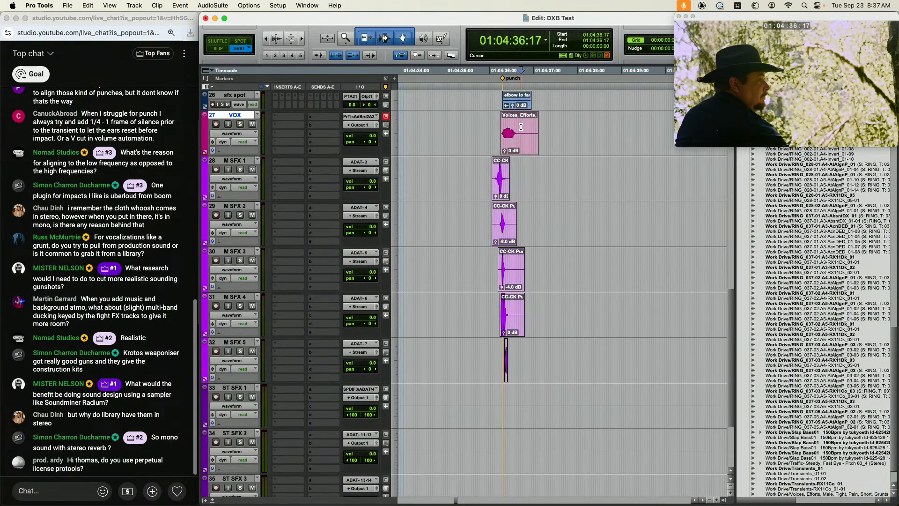
pyautogui.click(509, 144)
pyautogui.click(501, 166)
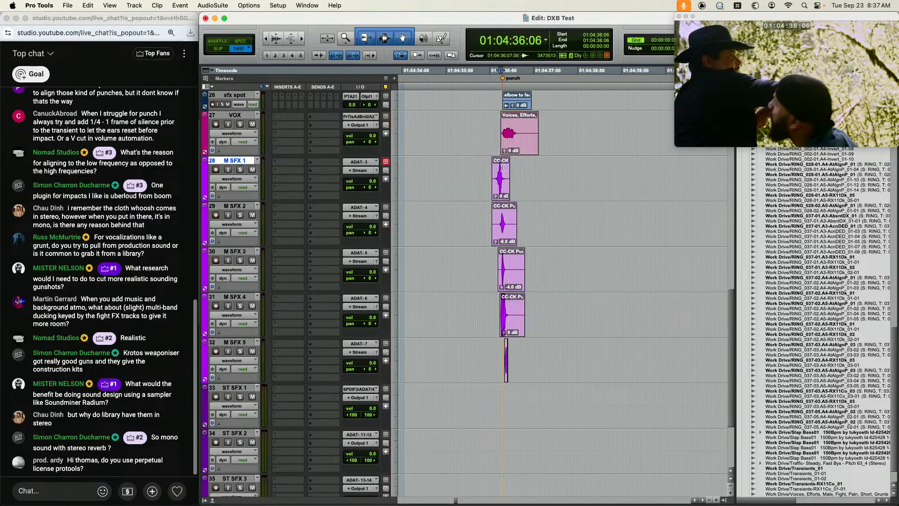
pyautogui.press('t')
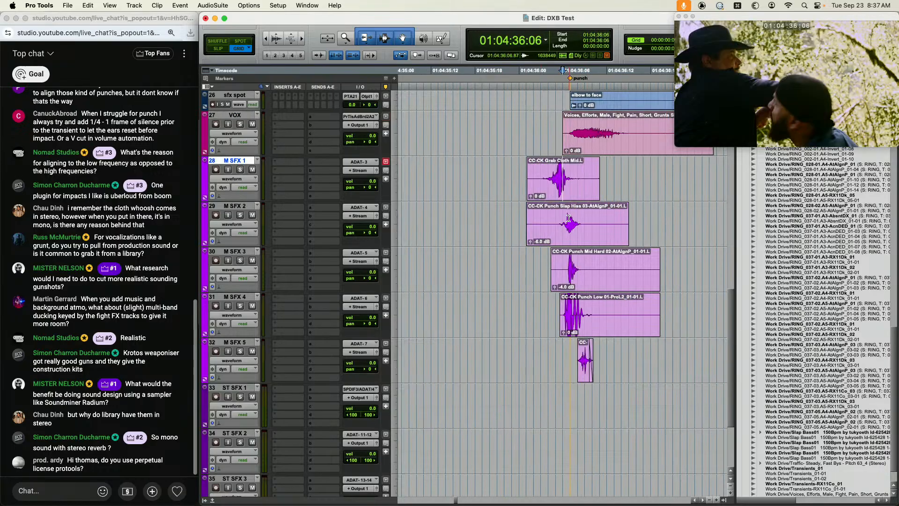
pyautogui.moveTo(567, 216); pyautogui.dragTo(584, 330)
pyautogui.moveTo(533, 127); pyautogui.dragTo(580, 131)
pyautogui.press('r')
pyautogui.press('r')
pyautogui.click(570, 129)
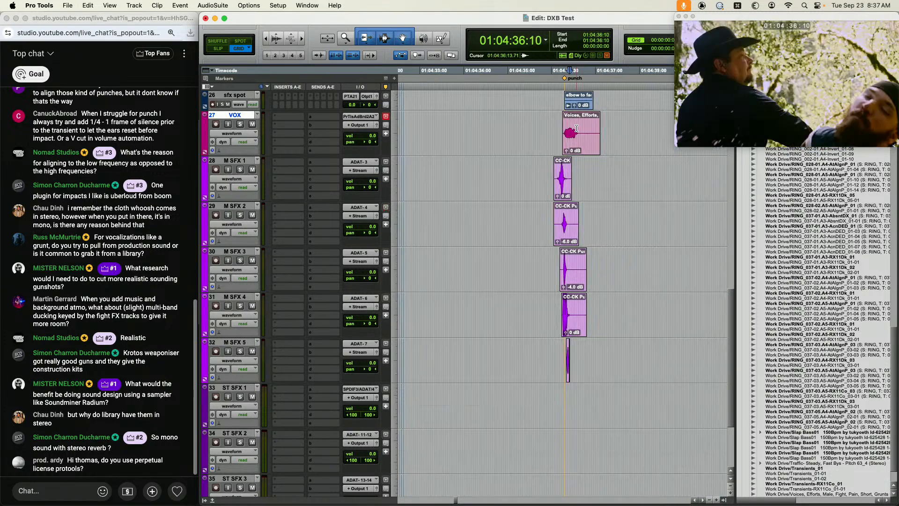
# Locate the layered gunshot clips near 01:07:54 and place the edit cursor at 01:07:55:14 on M SFX 1
pyautogui.click(606, 178)
pyautogui.press('r')
pyautogui.press('r')
pyautogui.press('r')
pyautogui.press('r')
pyautogui.press('r')
pyautogui.press('r')
pyautogui.press('r')
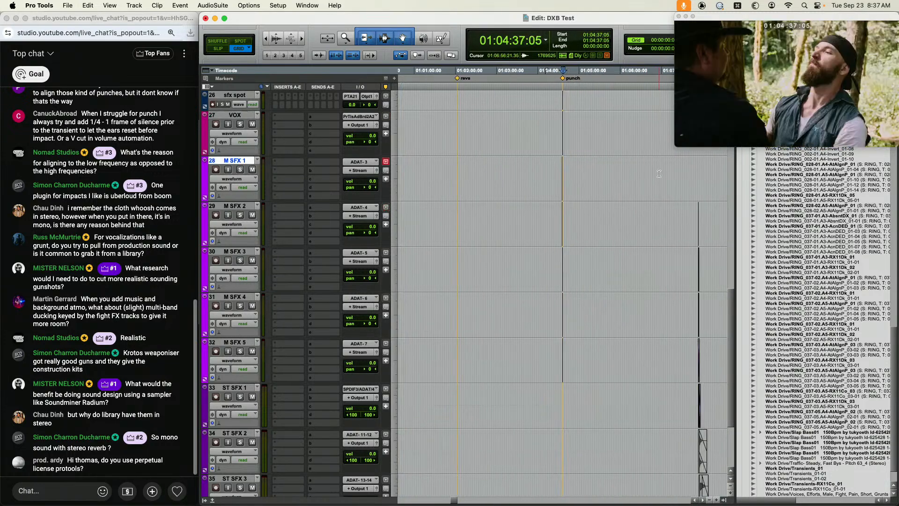
pyautogui.click(630, 166)
pyautogui.press('t')
pyautogui.press('t')
pyautogui.press('t')
pyautogui.press('t')
pyautogui.click(599, 219)
pyautogui.press('t')
pyautogui.press('t')
pyautogui.press('t')
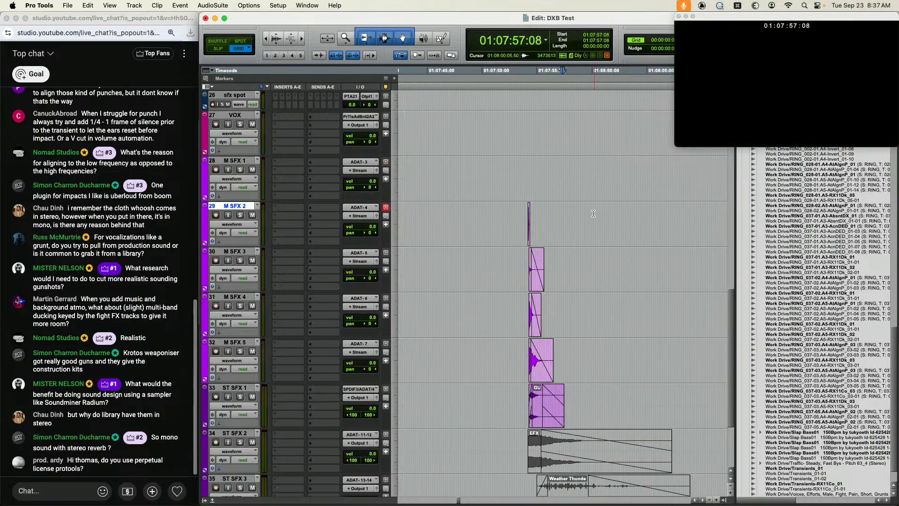
pyautogui.click(485, 177)
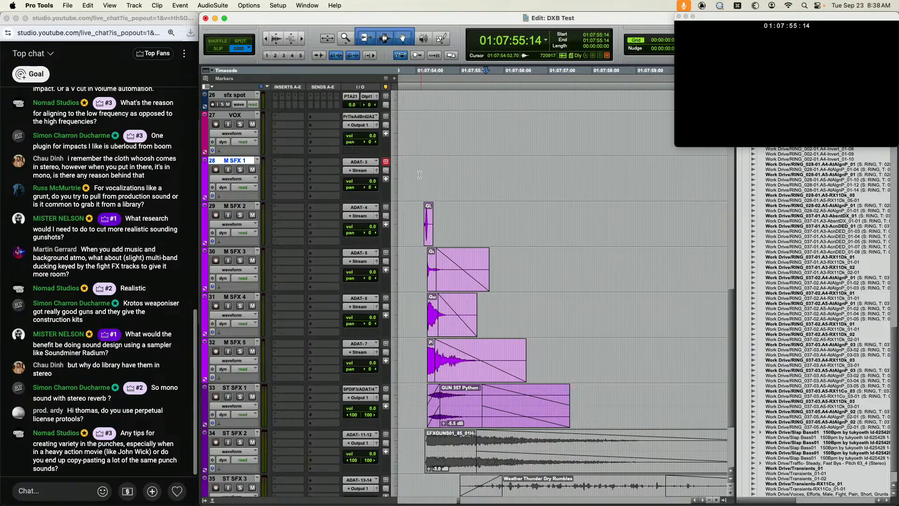
# Mark a range on M SFX 1 starting at 01:07:54:10, and switch to Soundly to search its library for "bullet by"
pyautogui.moveTo(418, 206); pyautogui.dragTo(589, 394)
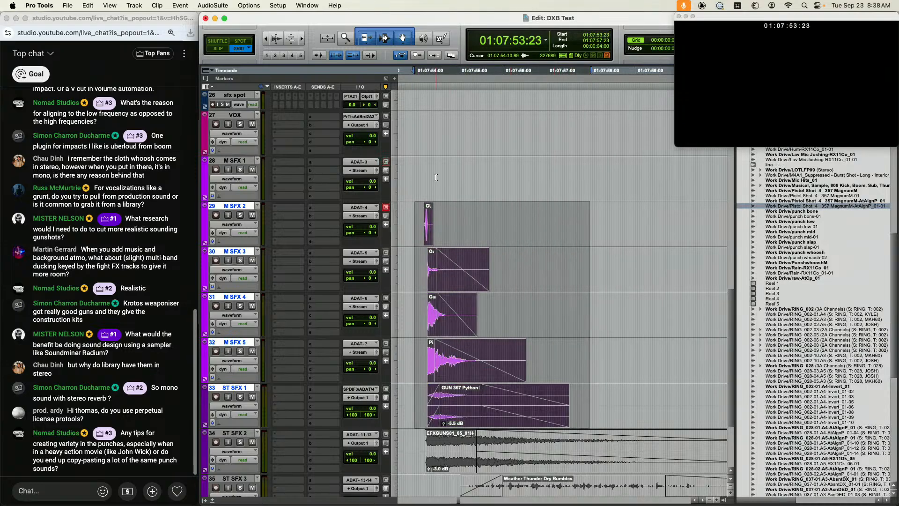
pyautogui.moveTo(435, 178); pyautogui.dragTo(510, 175)
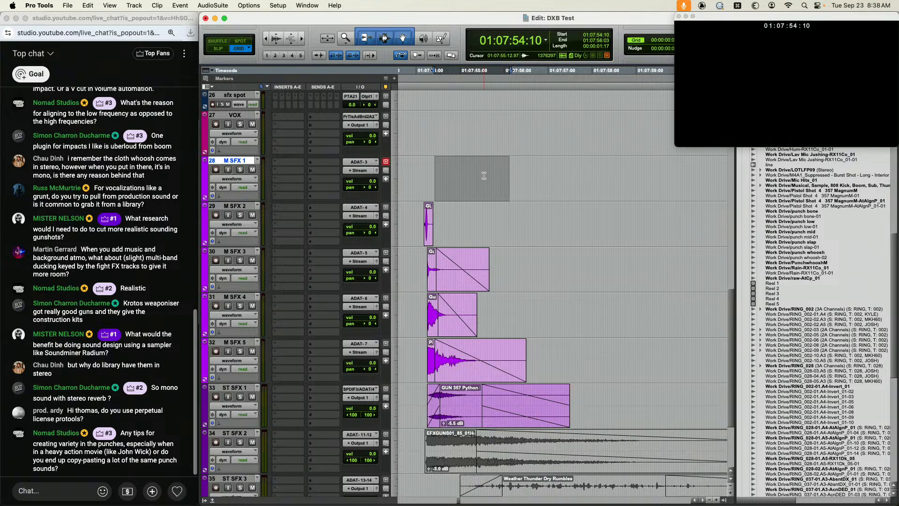
pyautogui.press('super+Tab')
pyautogui.click(365, 123)
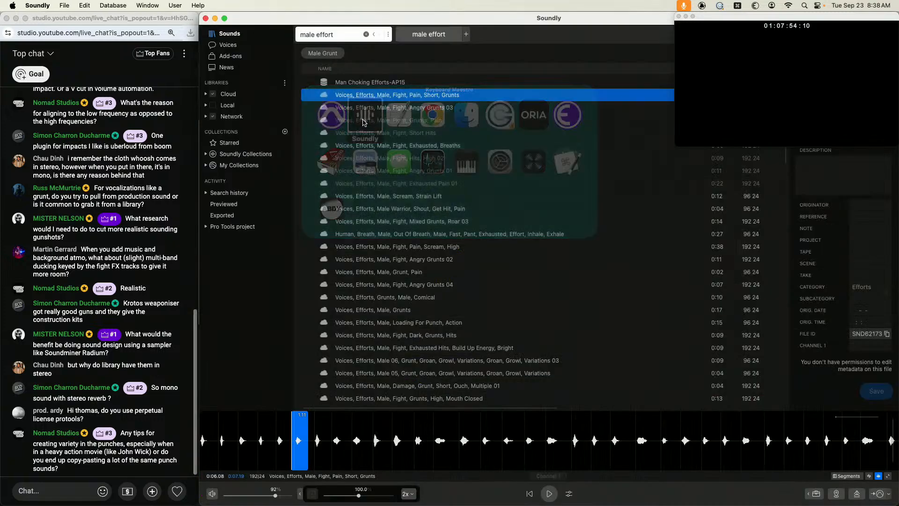
pyautogui.tripleClick(334, 35)
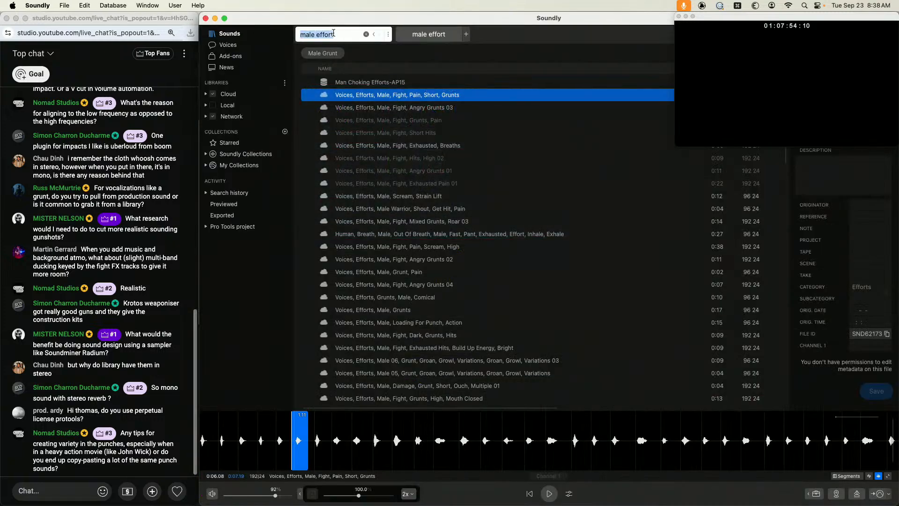
pyautogui.write('bullet by')
pyautogui.press('Return')
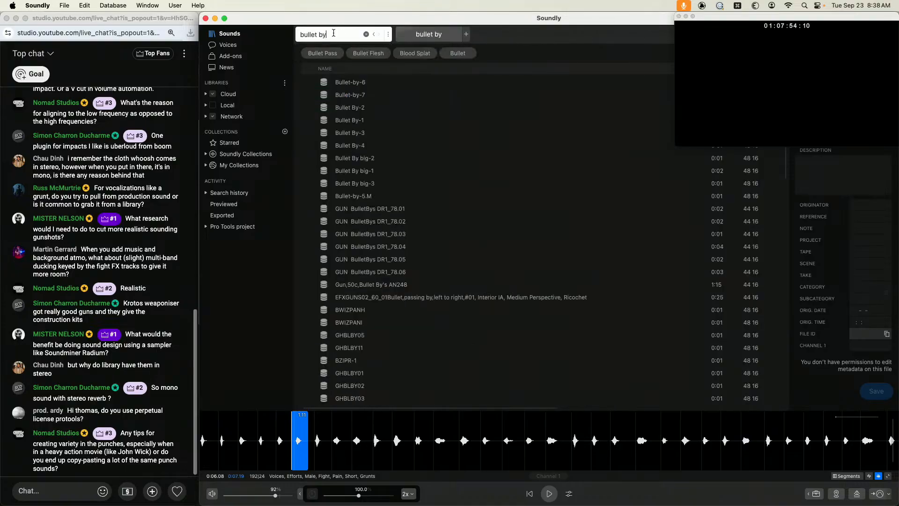
# Audition the bullet-by results around BZIPR-1, from BWIZPANI and GHBLBY05 through GHBLBY01
pyautogui.click(383, 359)
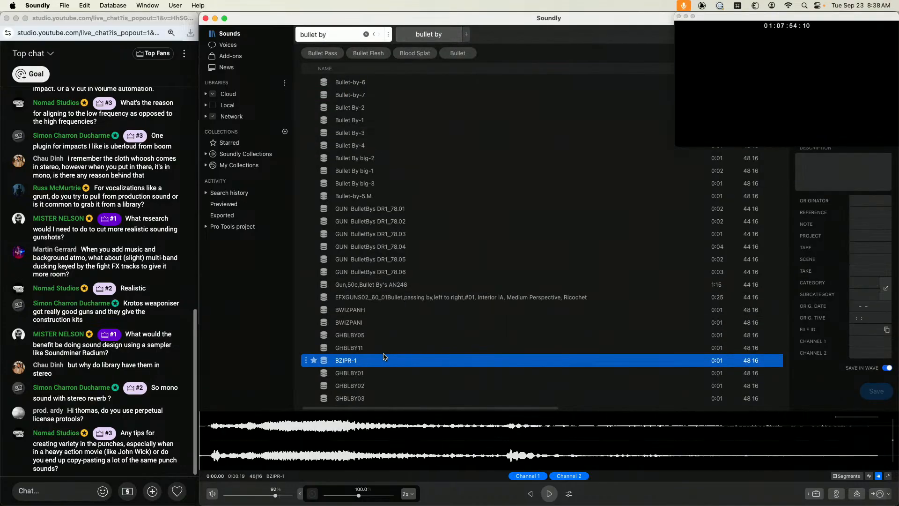
pyautogui.click(382, 347)
pyautogui.press('Up')
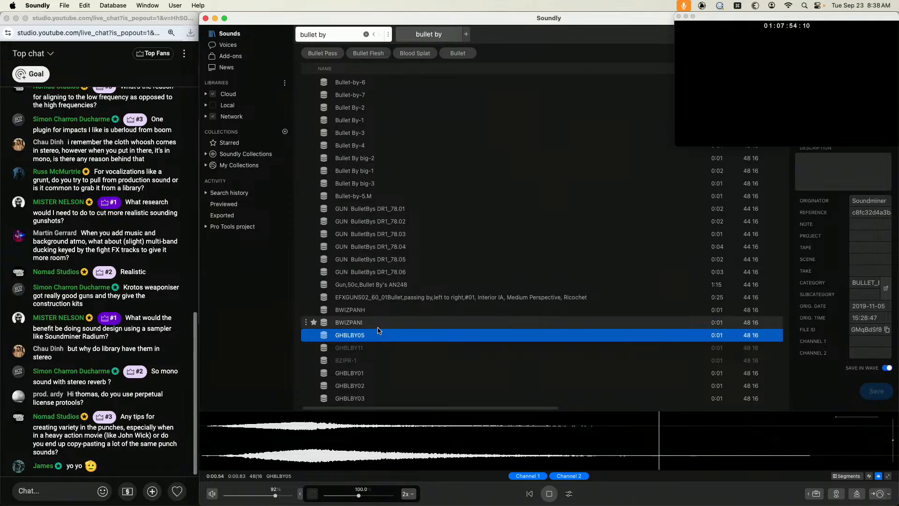
pyautogui.press('Up')
pyautogui.press('Down')
pyautogui.press('Down')
pyautogui.press('Down')
pyautogui.press('Down')
pyautogui.press('Down')
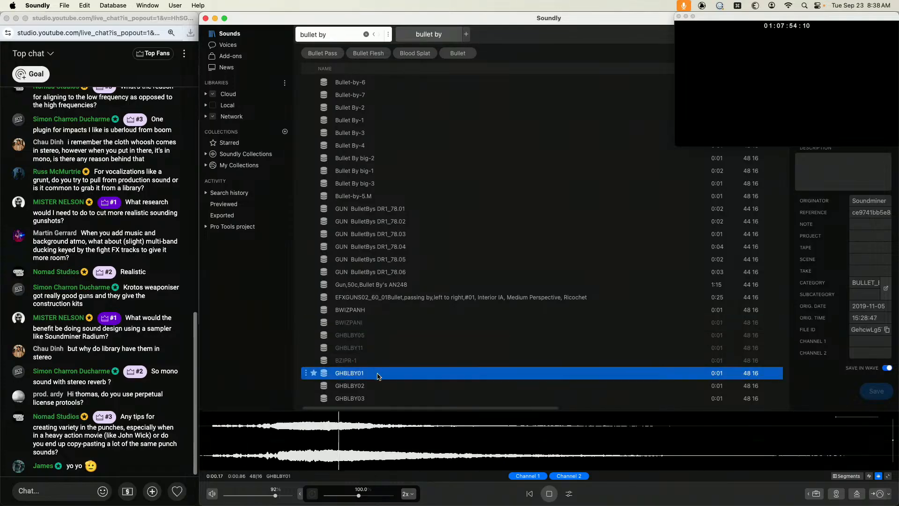
# Audition further bullet-by results, including GHBLBY04, GHBLBY07, GHBLBY08 and BZIPL05
pyautogui.scroll(-3, 375, 376)
pyautogui.click(369, 338)
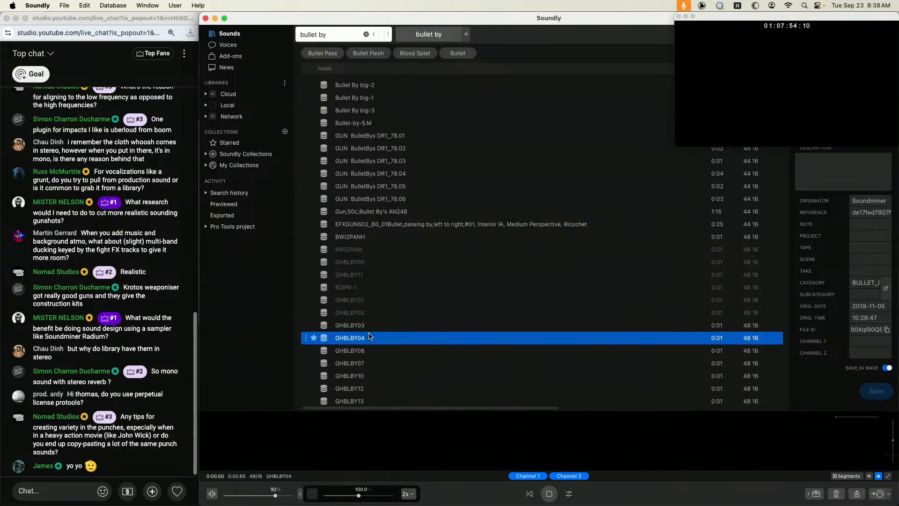
pyautogui.click(367, 363)
pyautogui.scroll(-6, 367, 360)
pyautogui.click(364, 328)
pyautogui.click(363, 322)
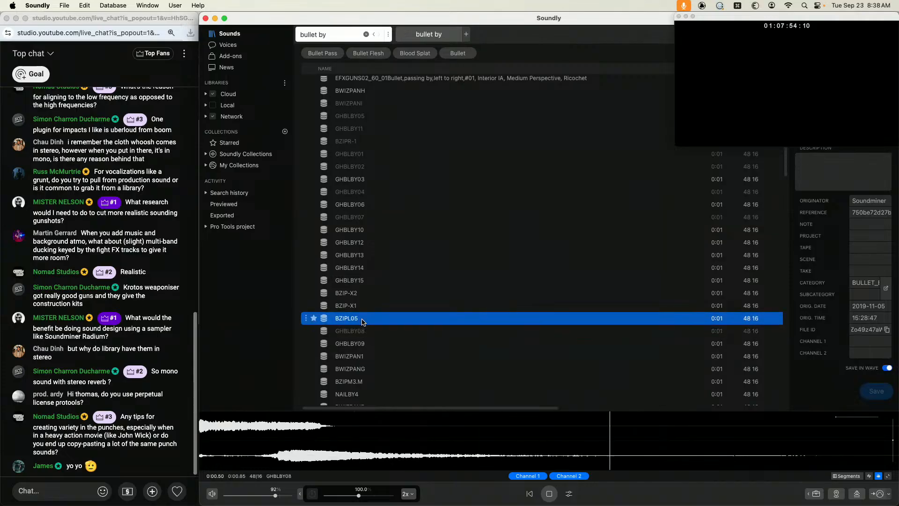
# Audition BWIZPAN1, BWIZPANG, NAILBY4 and BZIPM3.M, and send NAILBY4 to the marked range on M SFX 1 in Pro Tools
pyautogui.click(366, 358)
pyautogui.click(366, 368)
pyautogui.scroll(-3, 365, 368)
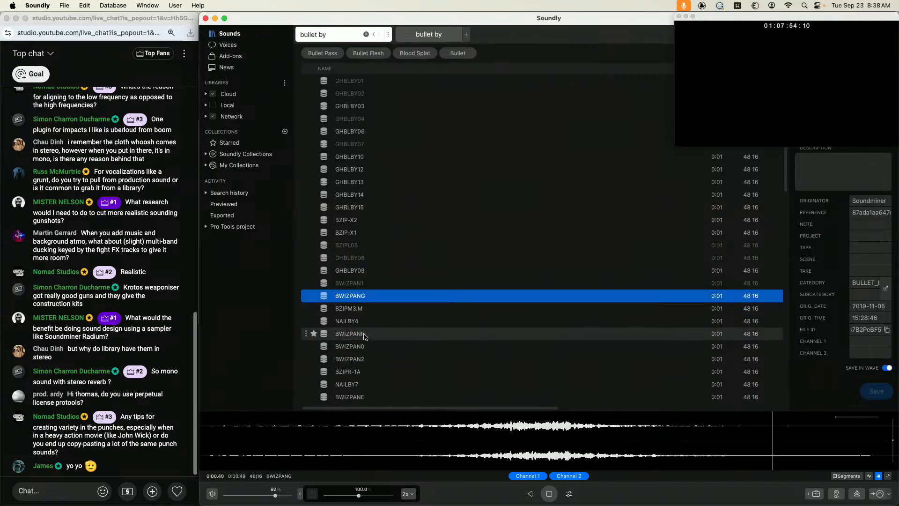
pyautogui.click(362, 323)
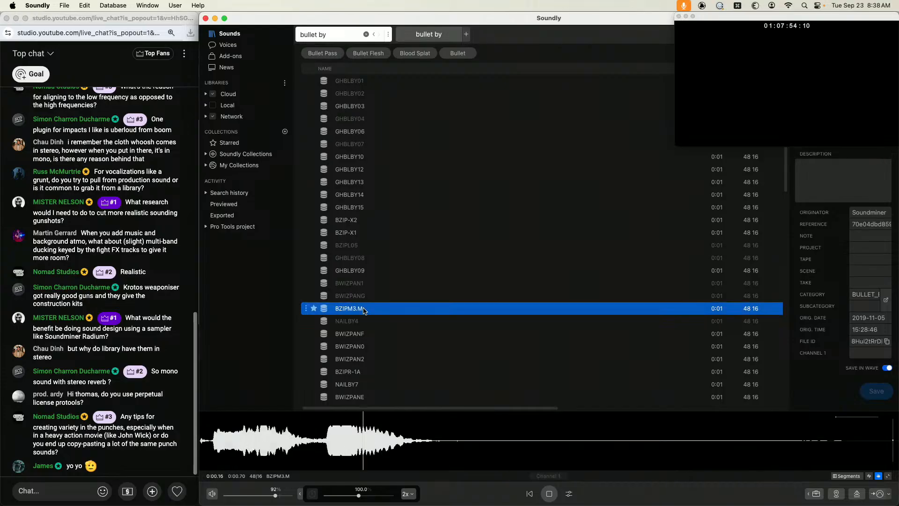
pyautogui.doubleClick(395, 322)
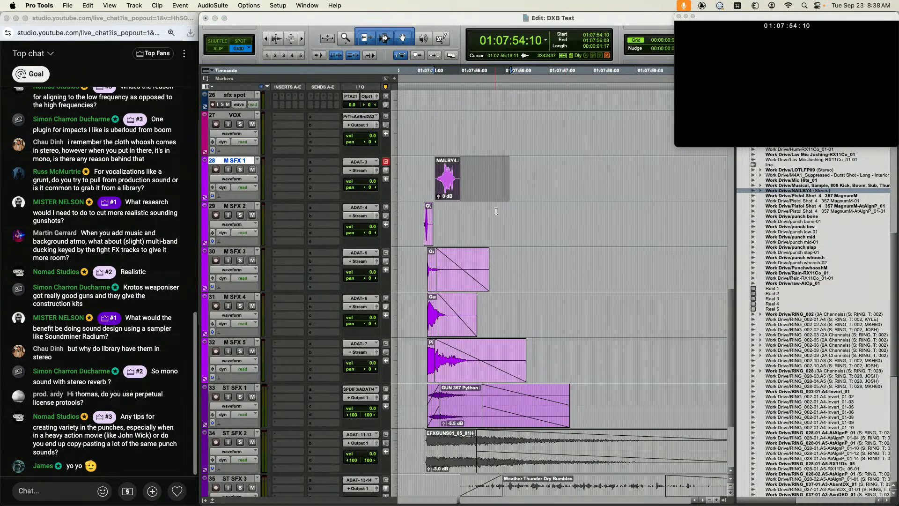
# Check the NAILBY4 clip's timing against the gunshot layers and mute the gun foley clip on M SFX 2
pyautogui.moveTo(538, 197); pyautogui.dragTo(554, 202)
pyautogui.click(550, 208)
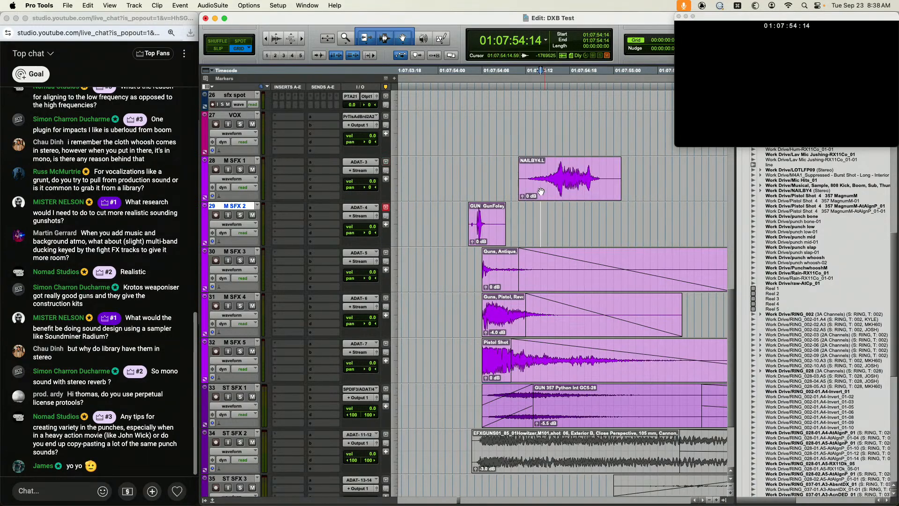
pyautogui.click(556, 212)
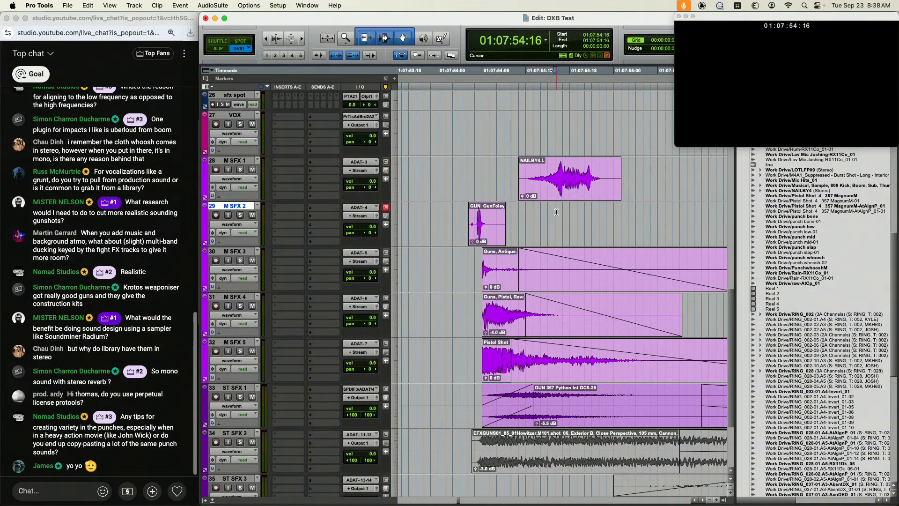
pyautogui.press('r')
pyautogui.hscroll(2, 510, 211)
pyautogui.moveTo(478, 192); pyautogui.dragTo(472, 193)
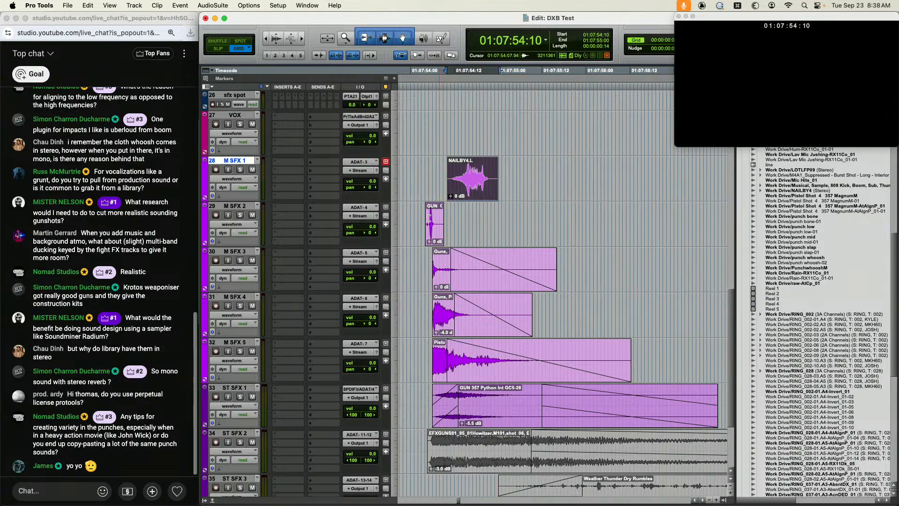
pyautogui.moveTo(415, 220); pyautogui.dragTo(481, 233)
pyautogui.scroll(-3, 478, 239)
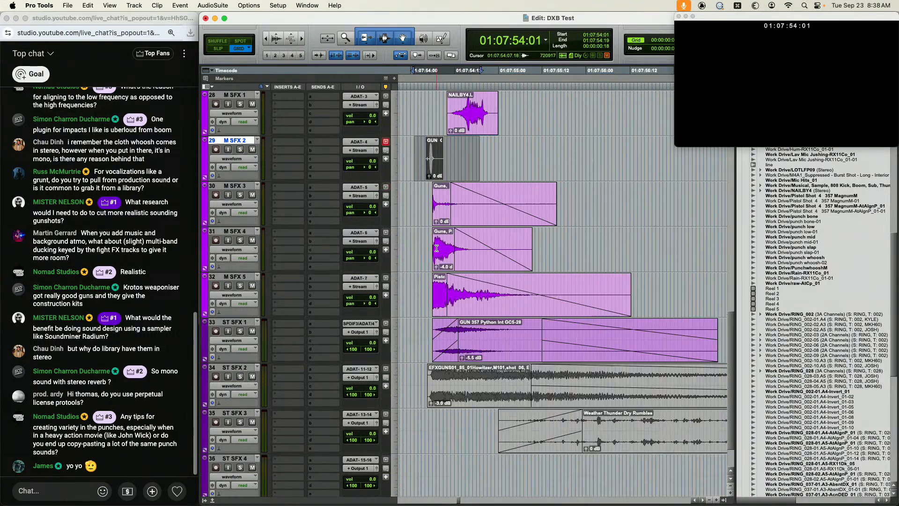
# Lower the clip gain of the gunshot layers on M SFX 3 to 5 by 7 dB and set GUN 357 Python on ST SFX 1 to -9.0 dB
pyautogui.scroll(2, 454, 270)
pyautogui.moveTo(418, 232); pyautogui.dragTo(666, 349)
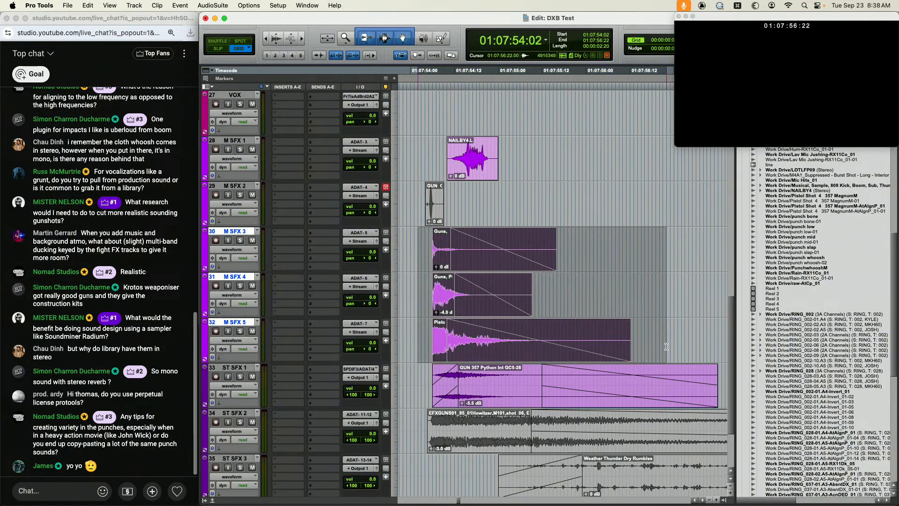
pyautogui.click(513, 404)
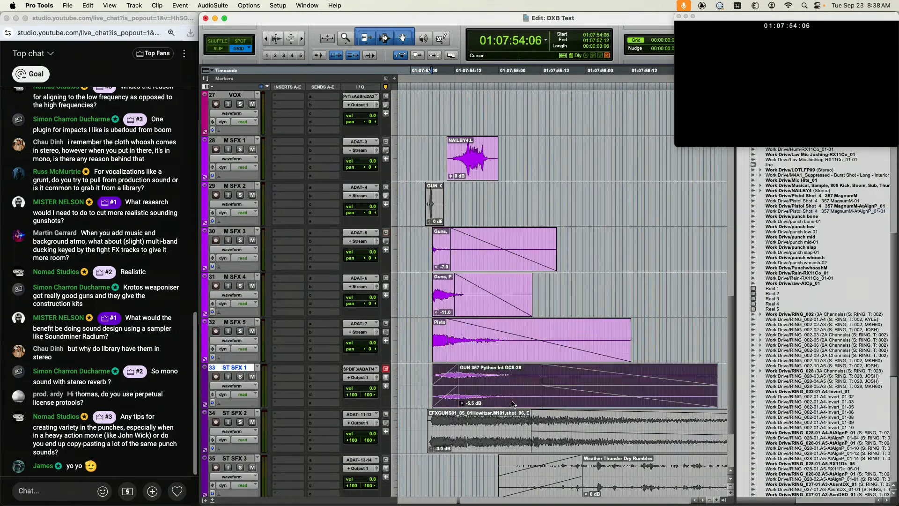
pyautogui.hotkey('ctrl', 'shift', 'Down')
pyautogui.hotkey('ctrl', 'shift', 'Down')
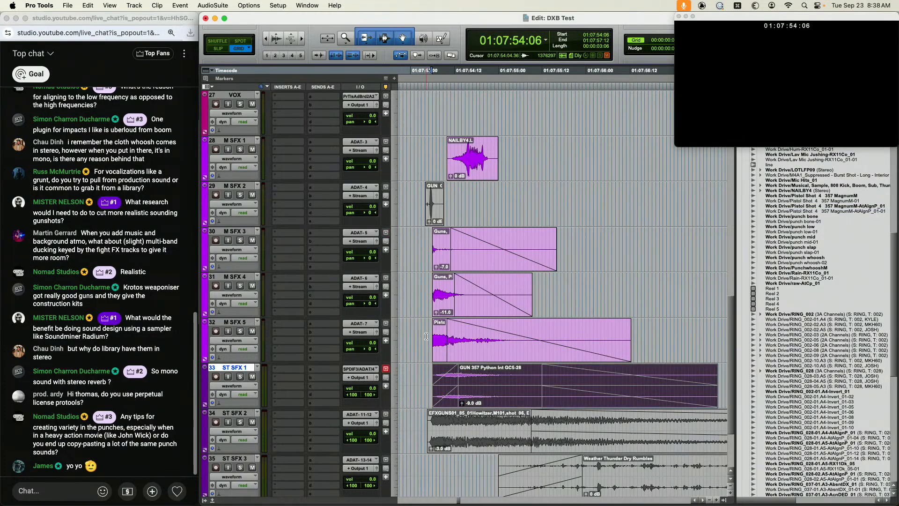
# Lower the clip gain of the gunshot layers on M SFX 3 to 5 and ST SFX 1 by another 1 dB
pyautogui.click(426, 336)
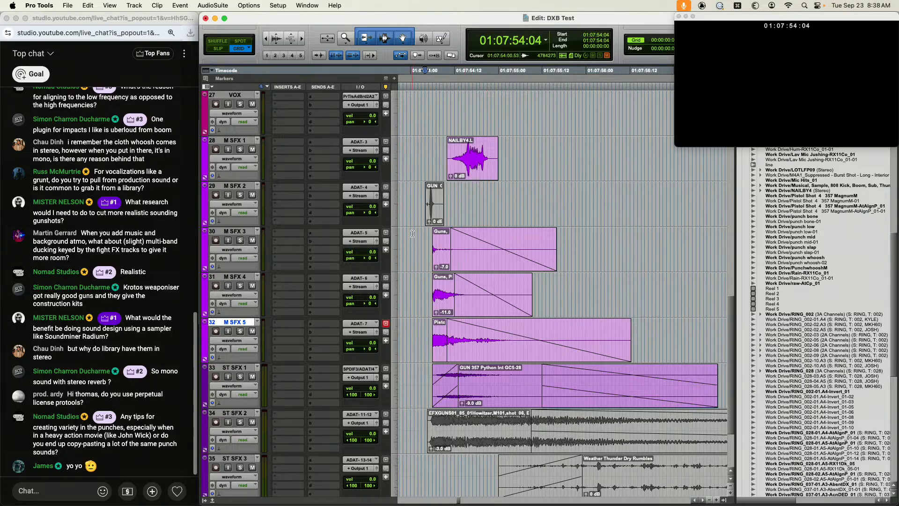
pyautogui.press('super+bracketleft')
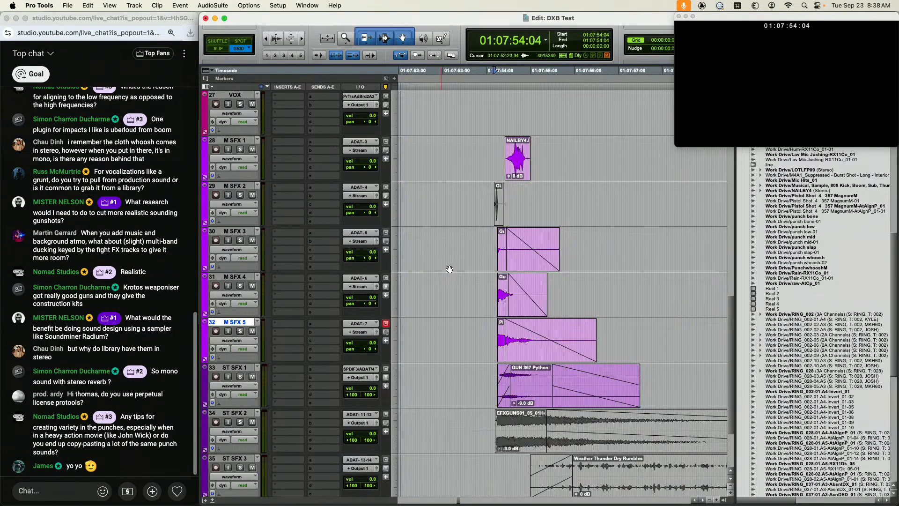
pyautogui.press('super+bracketleft')
pyautogui.scroll(-1, 492, 253)
pyautogui.moveTo(489, 218); pyautogui.dragTo(615, 346)
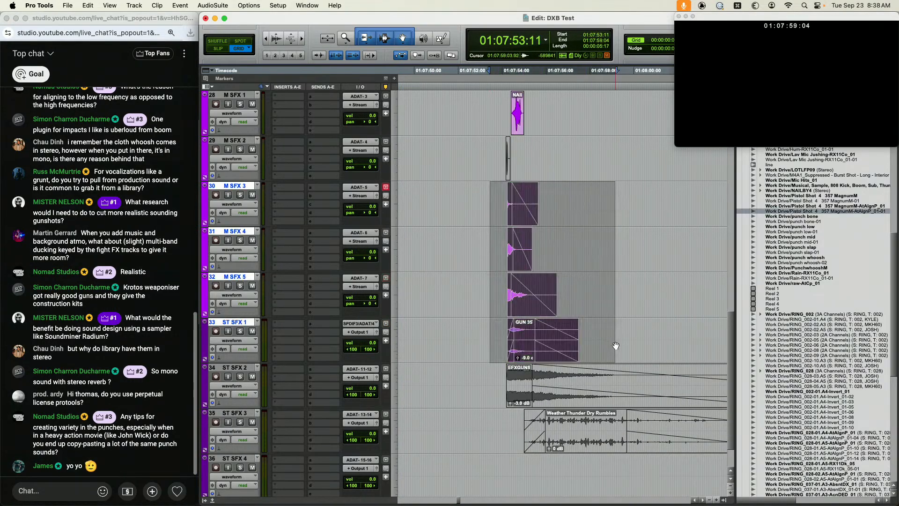
pyautogui.hotkey('ctrl', 'shift', 'Down')
# Play the quieter gunshot layers together with the NAILBY4 bullet-by from 01:07:53:17
pyautogui.click(496, 192)
pyautogui.press('space')
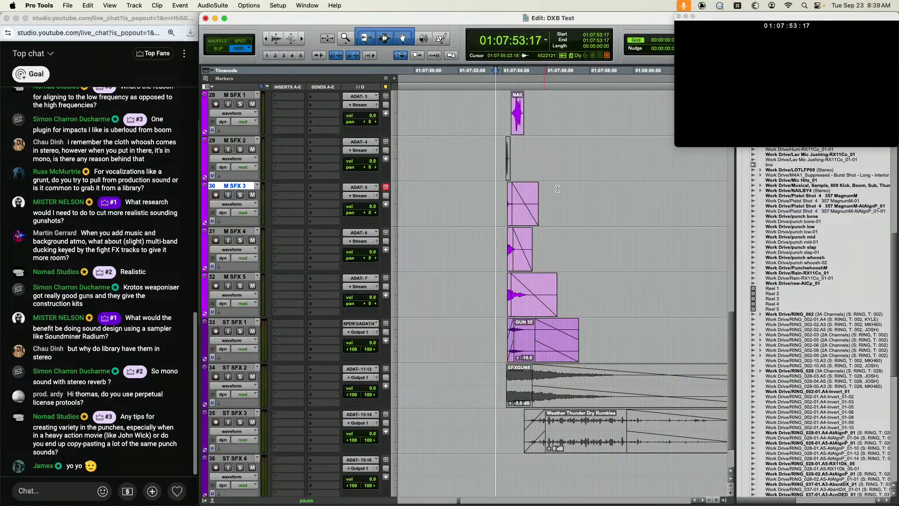
pyautogui.press('super+bracketright')
pyautogui.press('super+bracketright')
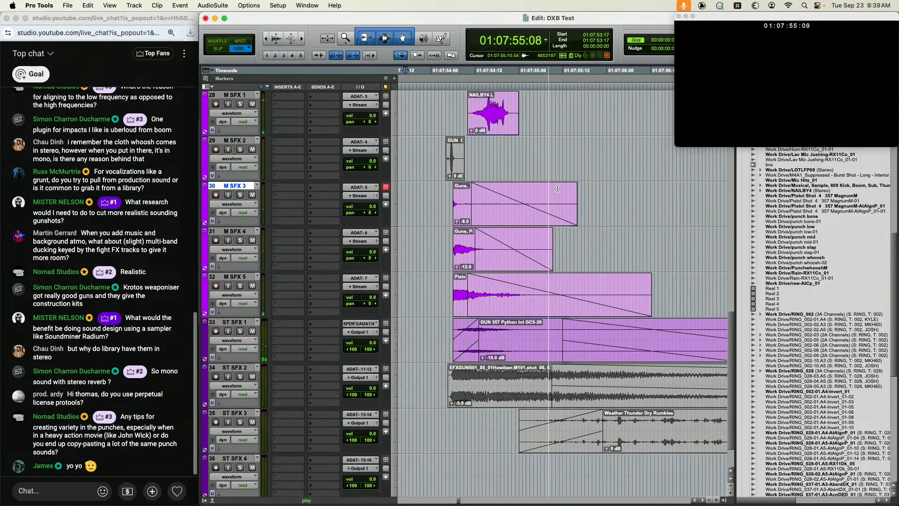
# Move the NAILBY4 clip on M SFX 1 ahead of the gunshot to start at 01:07:53:19, and play the result from 01:07:53:17
pyautogui.click(493, 131)
pyautogui.click(520, 156)
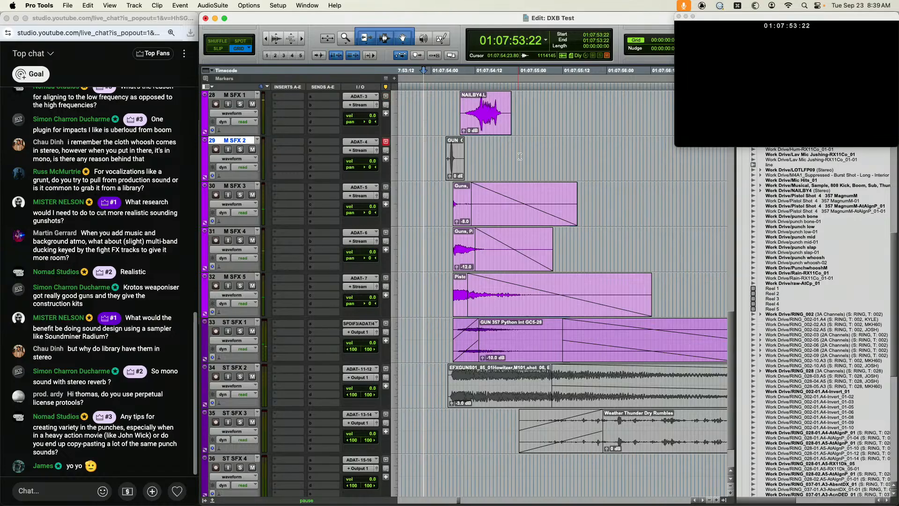
pyautogui.moveTo(519, 118); pyautogui.dragTo(472, 118)
pyautogui.scroll(1, 466, 117)
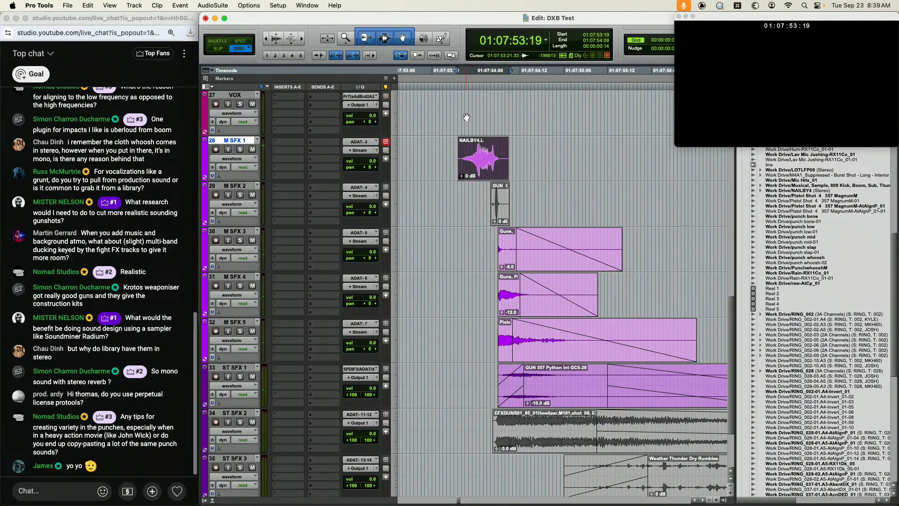
pyautogui.click(451, 150)
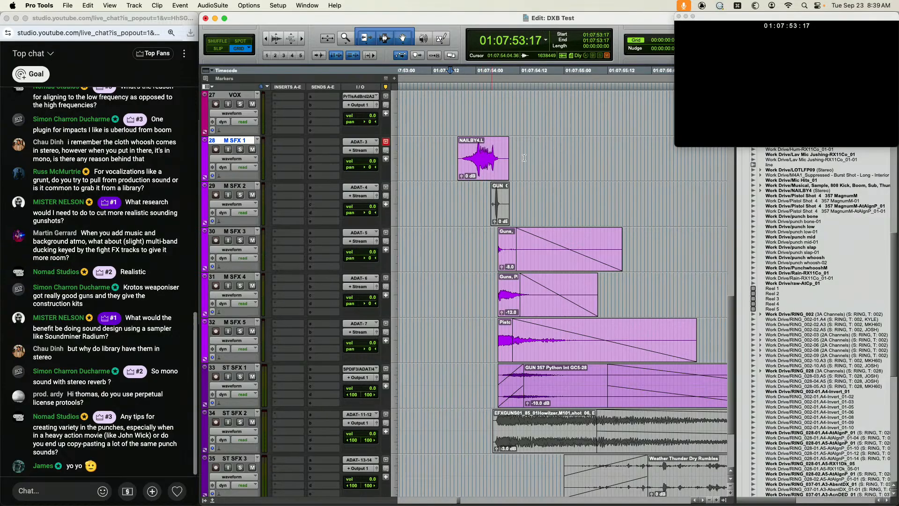
pyautogui.press('space')
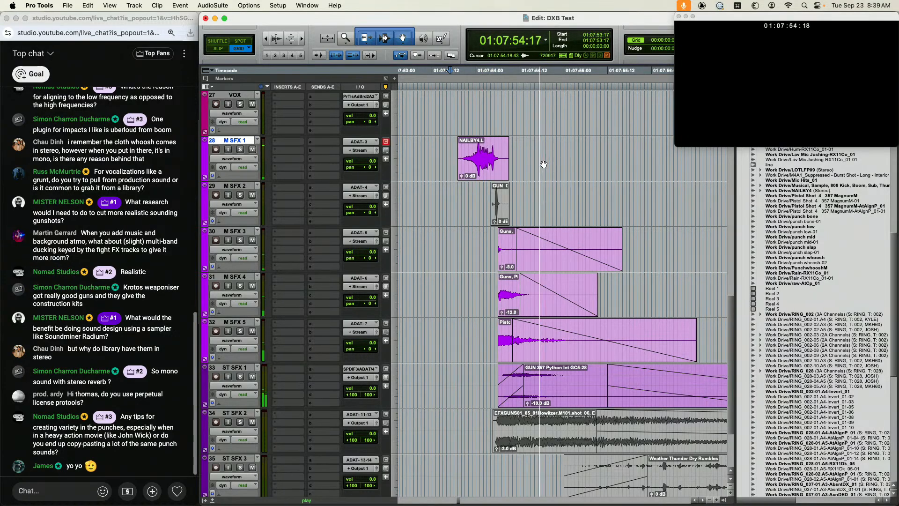
pyautogui.press('space')
# Show pan automation on M SFX 1 and draw a left-to-right sweep across the NAILBY4 clip, returning to centre just after it
pyautogui.click(464, 197)
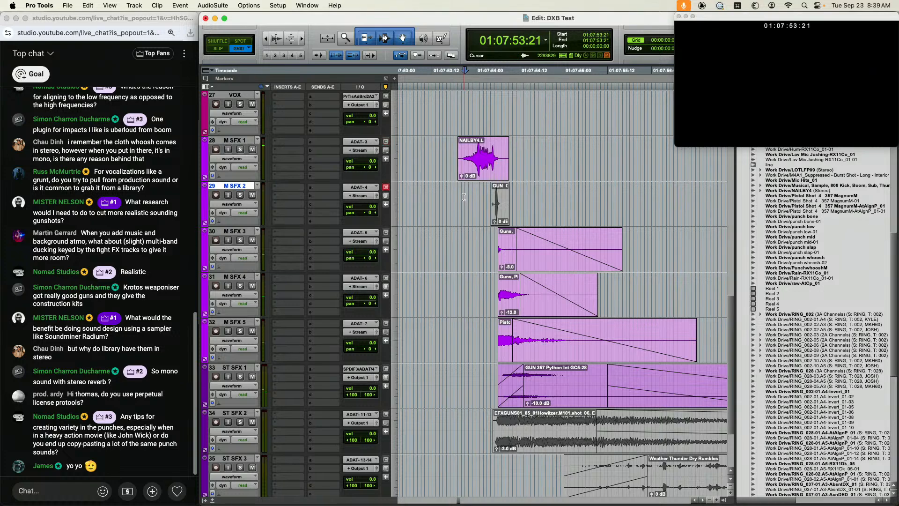
pyautogui.click(457, 197)
pyautogui.click(253, 159)
pyautogui.click(234, 190)
pyautogui.click(458, 158)
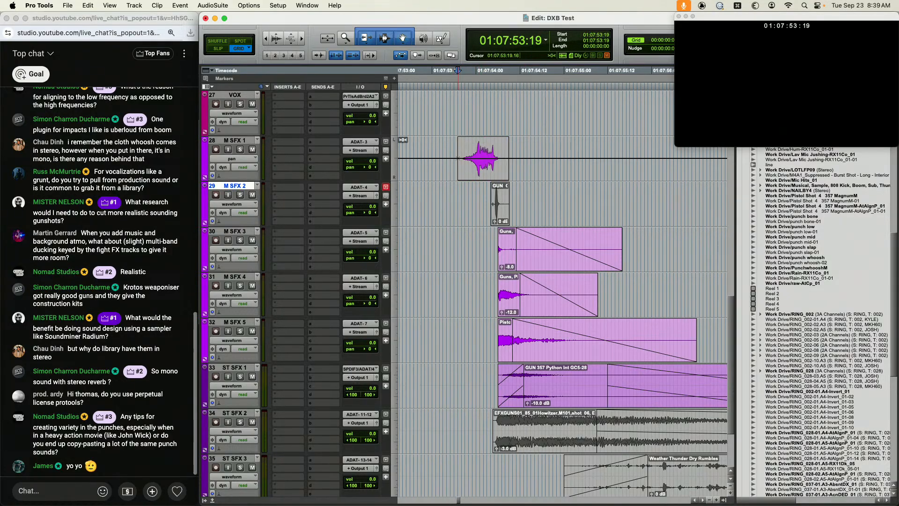
pyautogui.click(517, 159)
pyautogui.moveTo(458, 159); pyautogui.dragTo(497, 179)
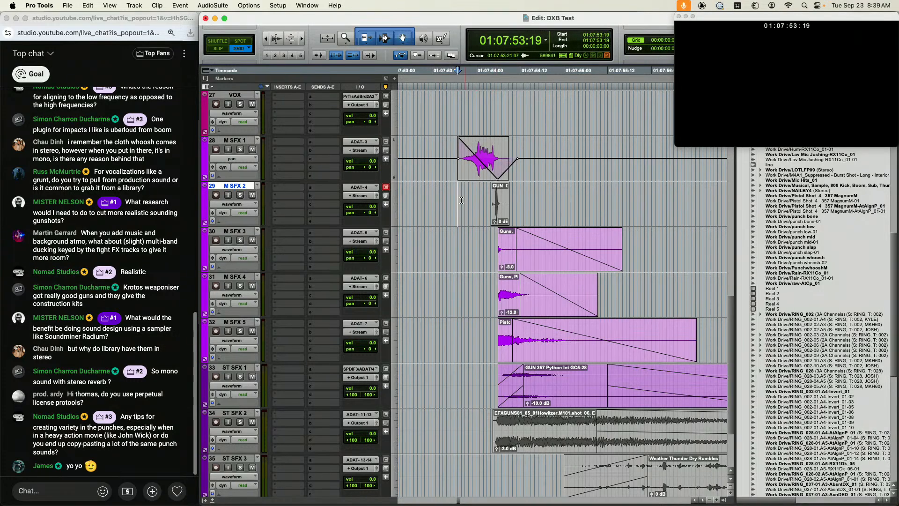
# Play the panned bullet-by with the gunshot from 01:07:53:14, and select 01:07:54:02 to 01:07:55:01 on ST SFX 1
pyautogui.click(440, 204)
pyautogui.press('space')
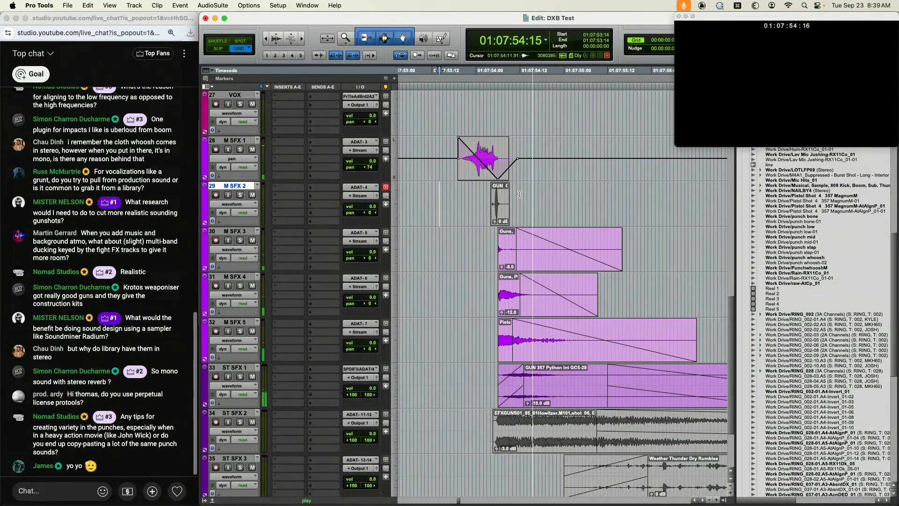
pyautogui.press('space')
pyautogui.click(472, 206)
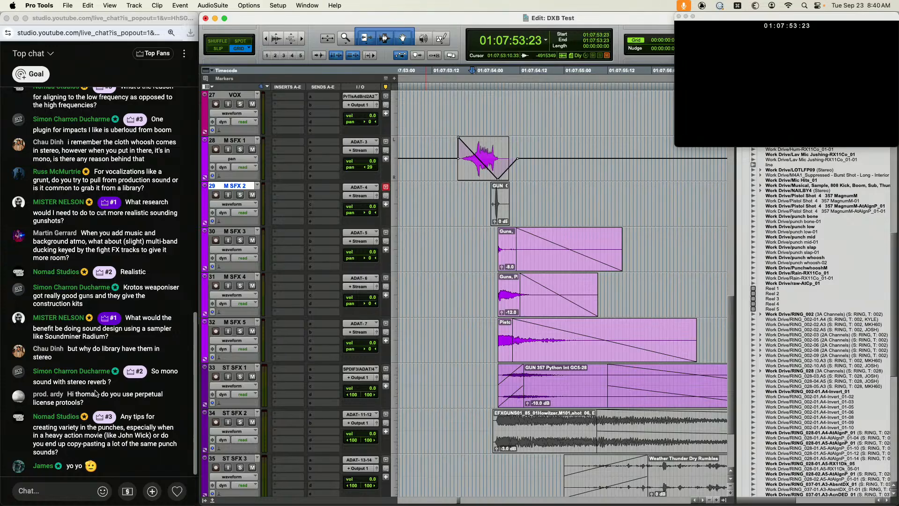
pyautogui.moveTo(483, 384); pyautogui.dragTo(566, 381)
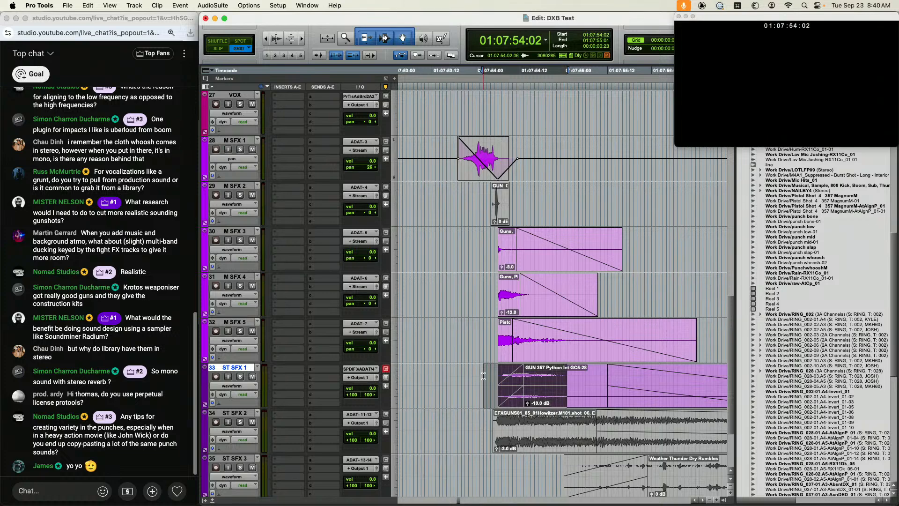
pyautogui.click(483, 377)
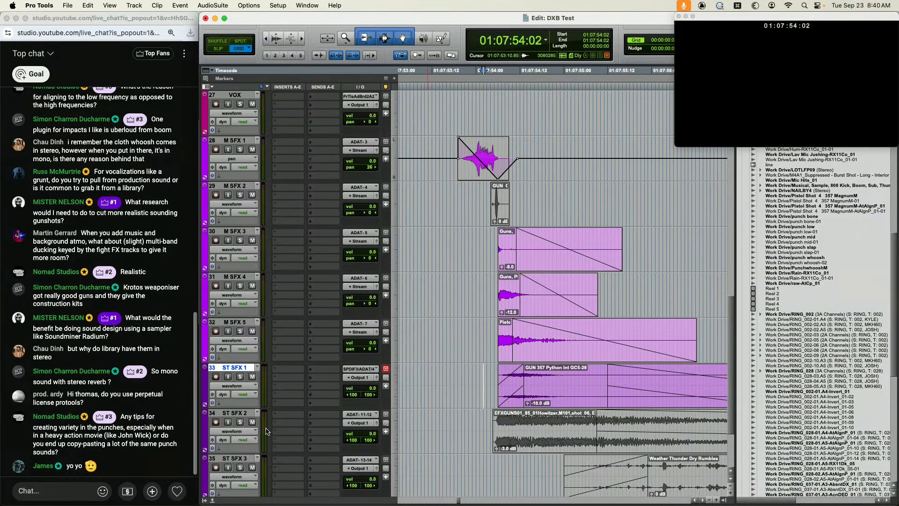
pyautogui.scroll(-2, 436, 369)
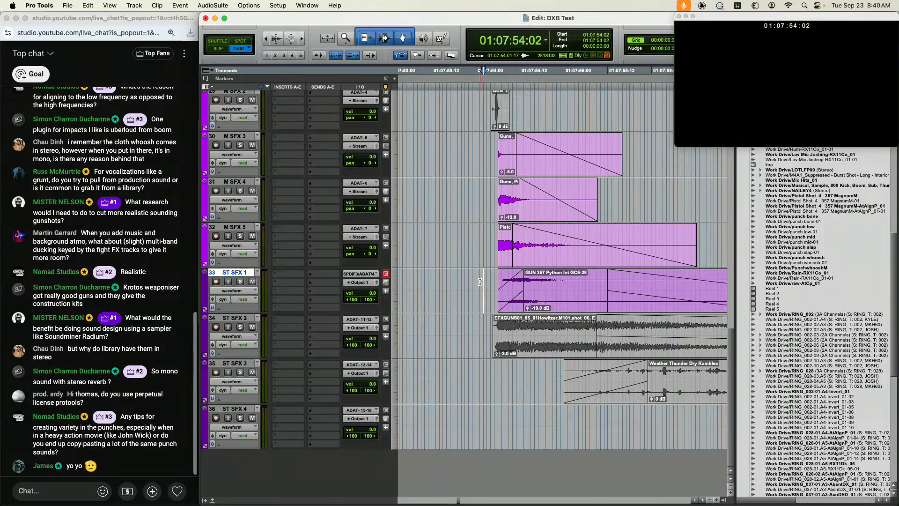
pyautogui.scroll(5, 481, 243)
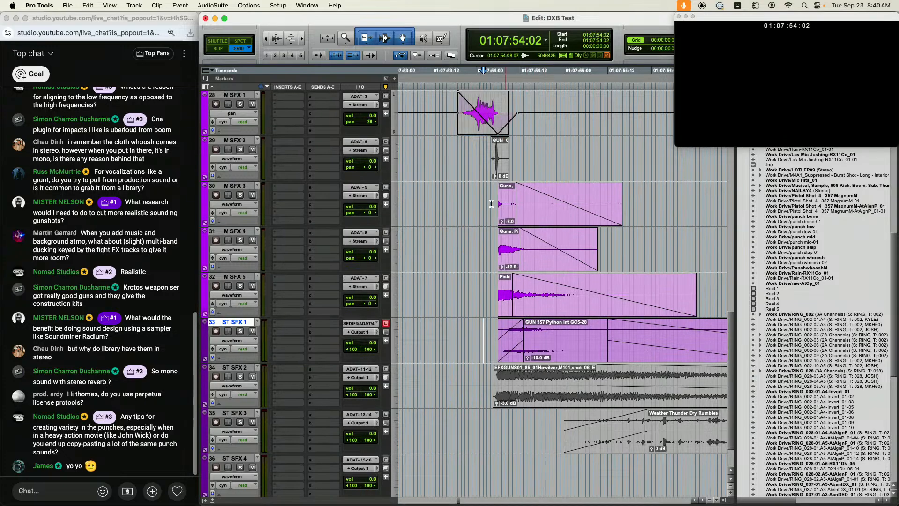
pyautogui.moveTo(464, 209); pyautogui.dragTo(533, 357)
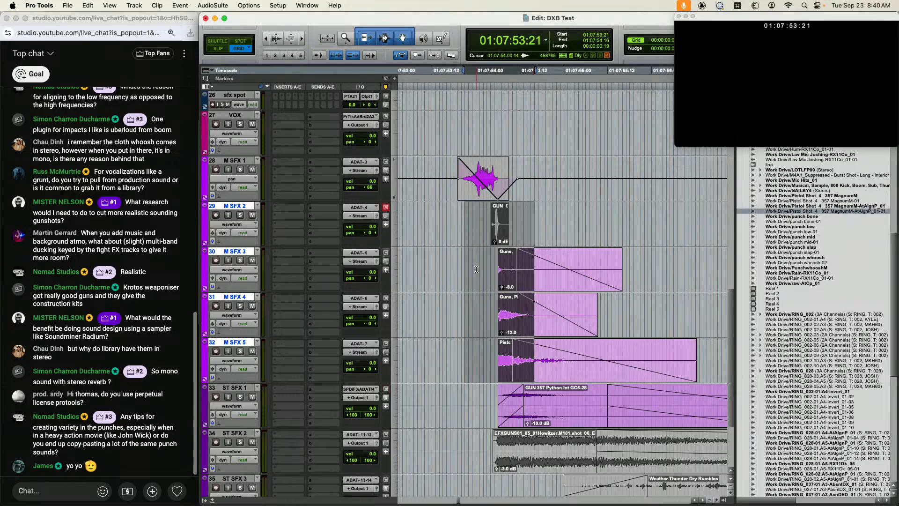
pyautogui.click(482, 262)
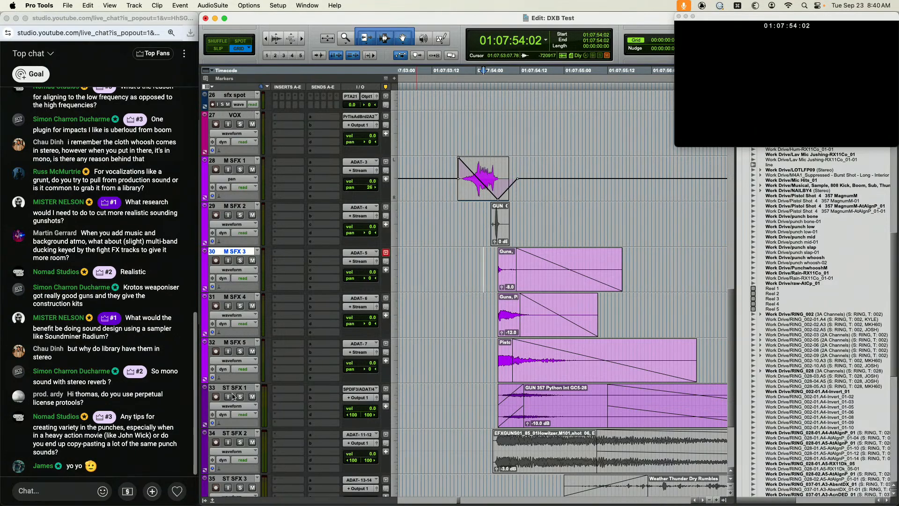
# Locate the layered punch clips just after the punch marker, and select 01:04:37:12 to 01:04:37:19 on M SFX 3
pyautogui.click(480, 264)
pyautogui.press('r')
pyautogui.press('r')
pyautogui.press('r')
pyautogui.press('r')
pyautogui.press('r')
pyautogui.press('r')
pyautogui.press('r')
pyautogui.press('r')
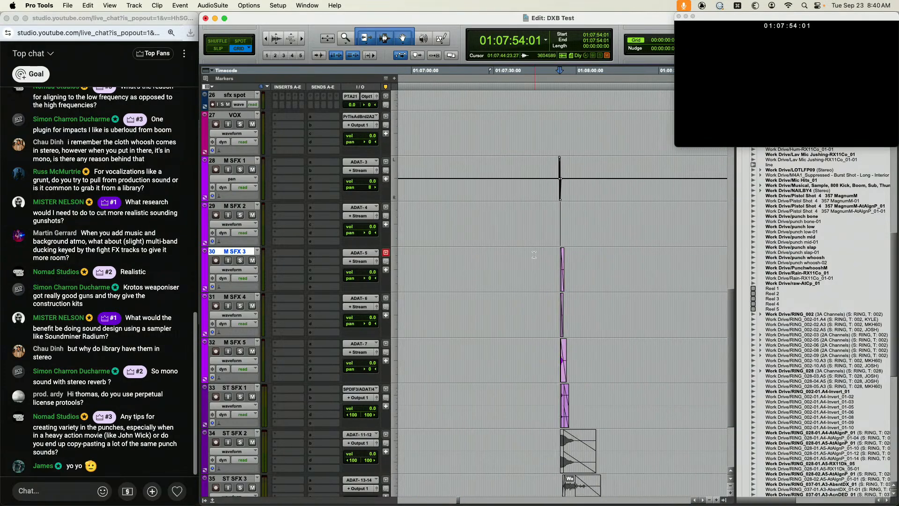
pyautogui.click(496, 253)
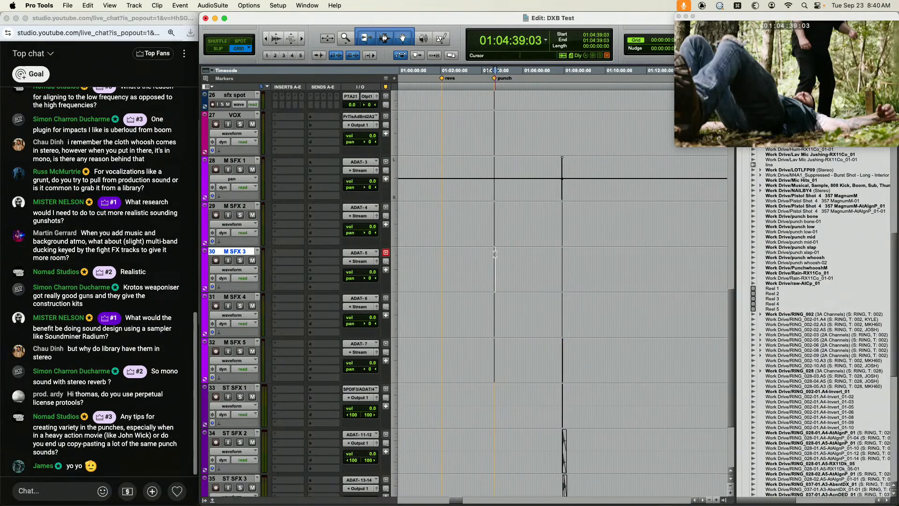
pyautogui.press('t')
pyautogui.press('t')
pyautogui.press('t')
pyautogui.press('t')
pyautogui.press('t')
pyautogui.press('t')
pyautogui.moveTo(547, 254)
pyautogui.mouseDown()
pyautogui.moveTo(526, 256)
pyautogui.moveTo(533, 256)
pyautogui.mouseUp()
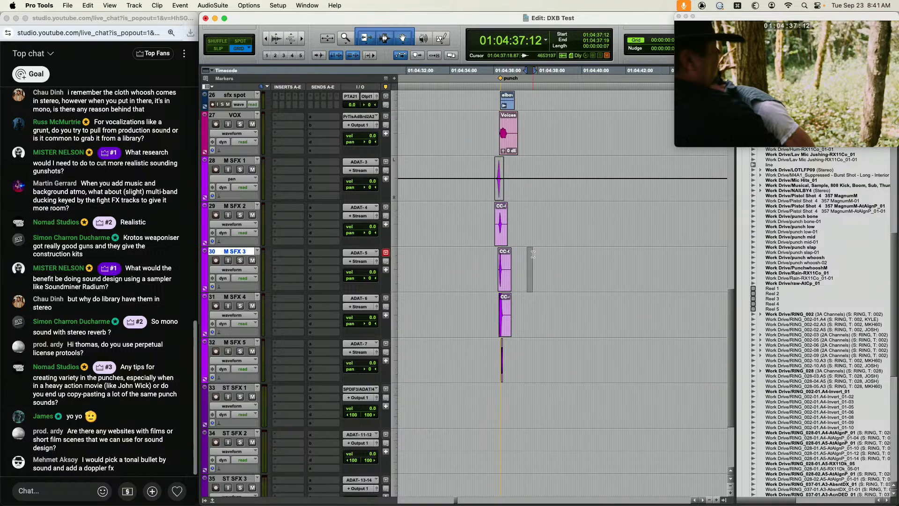
# Go to the empty stretch after the gunshot around 01:08:50:19, and switch M SFX 1 from pan to waveform view
pyautogui.press('r')
pyautogui.press('r')
pyautogui.press('r')
pyautogui.press('r')
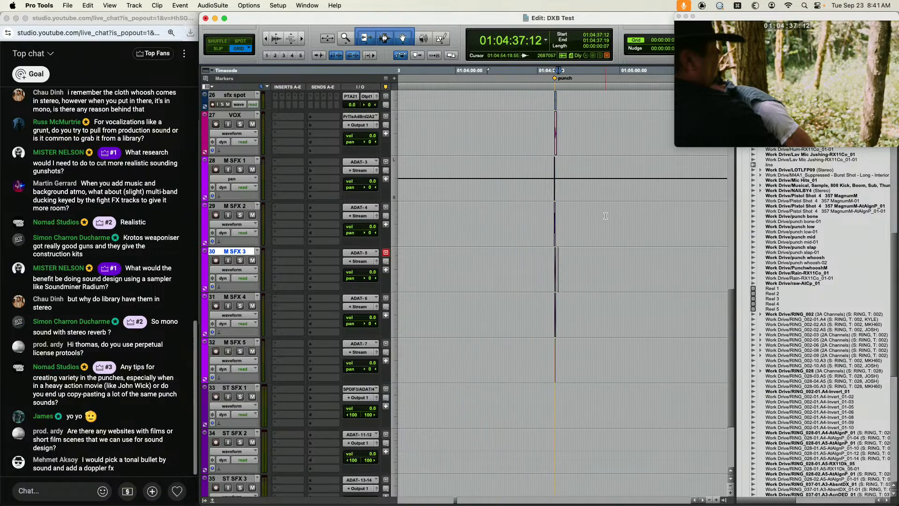
pyautogui.click(598, 191)
pyautogui.press('r')
pyautogui.press('r')
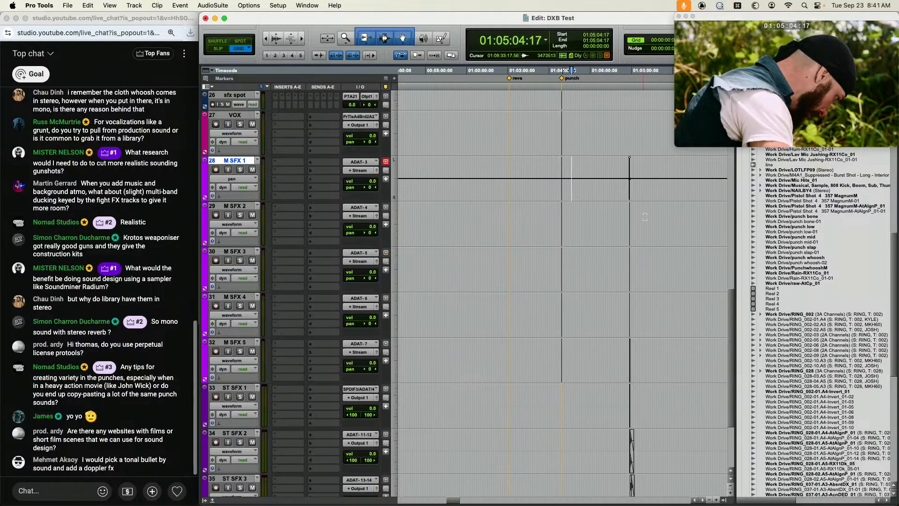
pyautogui.moveTo(654, 175); pyautogui.dragTo(656, 246)
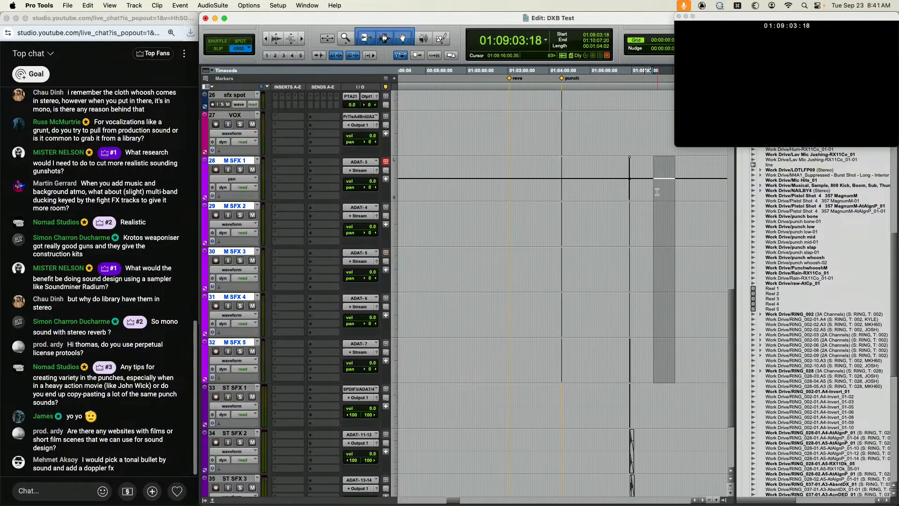
pyautogui.click(657, 192)
pyautogui.press('t')
pyautogui.press('t')
pyautogui.press('t')
pyautogui.click(500, 185)
pyautogui.press('-')
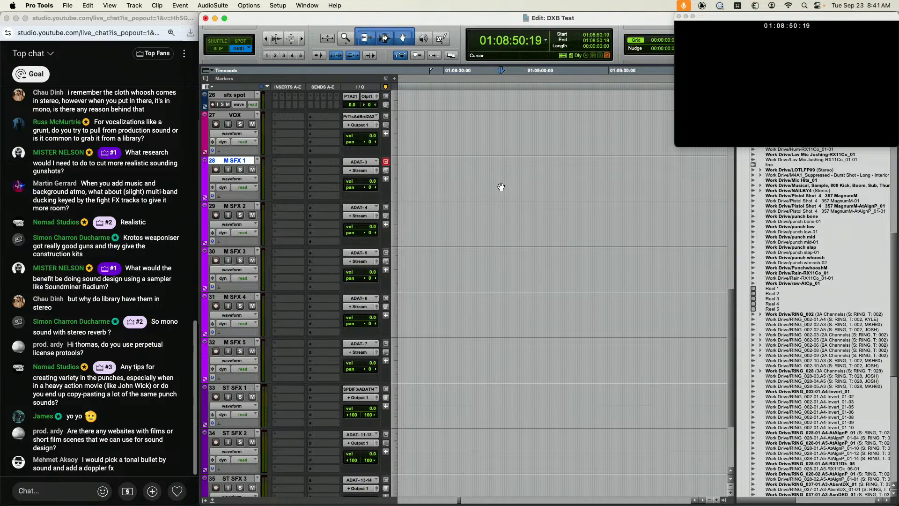
# Create a clip group from 01:08:47:05 to 01:08:58:15 across M SFX 1 to M SFX 5, and name it "head punch"
pyautogui.moveTo(491, 172); pyautogui.dragTo(518, 329)
pyautogui.press('super+alt+g')
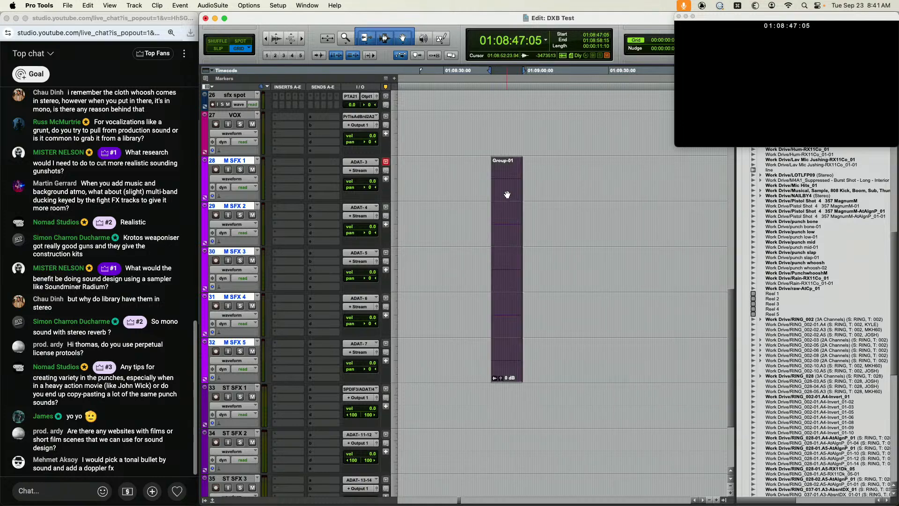
pyautogui.doubleClick(508, 194)
pyautogui.write('head punch')
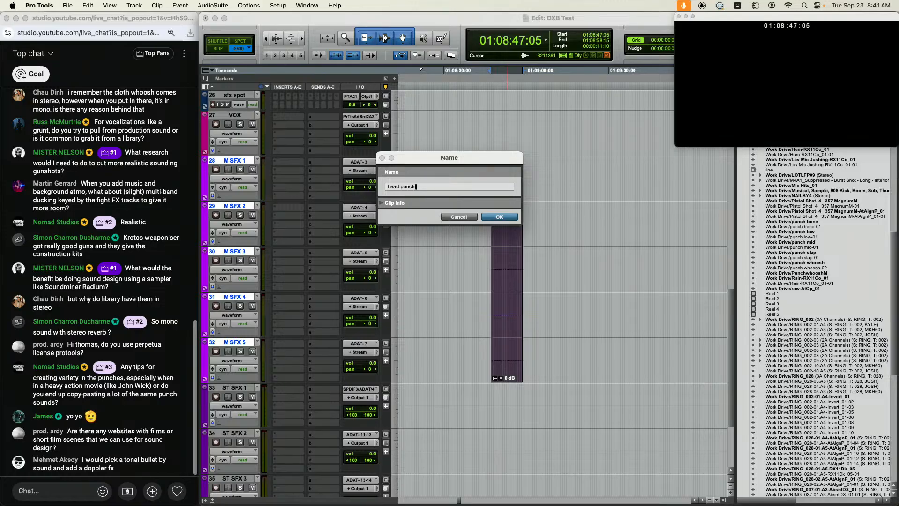
pyautogui.press('Return')
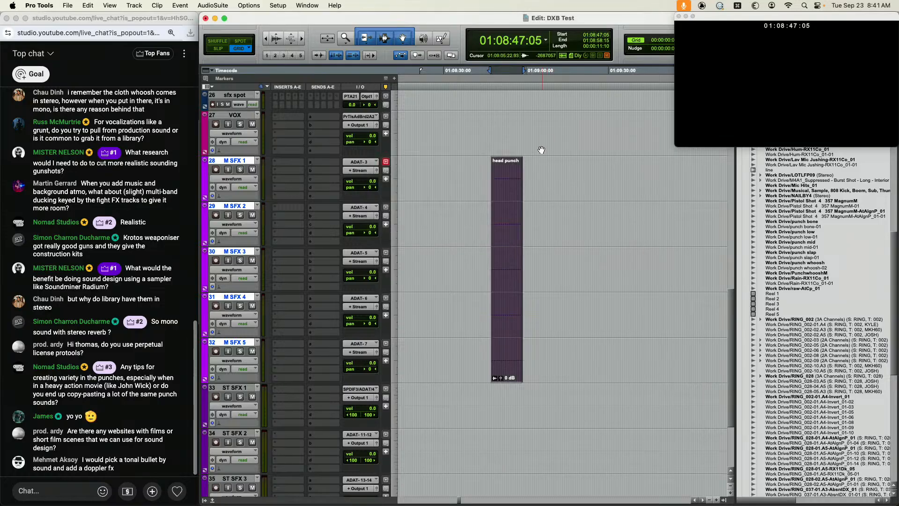
# Group the range 01:09:04:10 to 01:09:12:10 on M SFX 1 to M SFX 5, and name the clip group "block 1"
pyautogui.moveTo(538, 161); pyautogui.dragTo(560, 361)
pyautogui.press('super+alt+g')
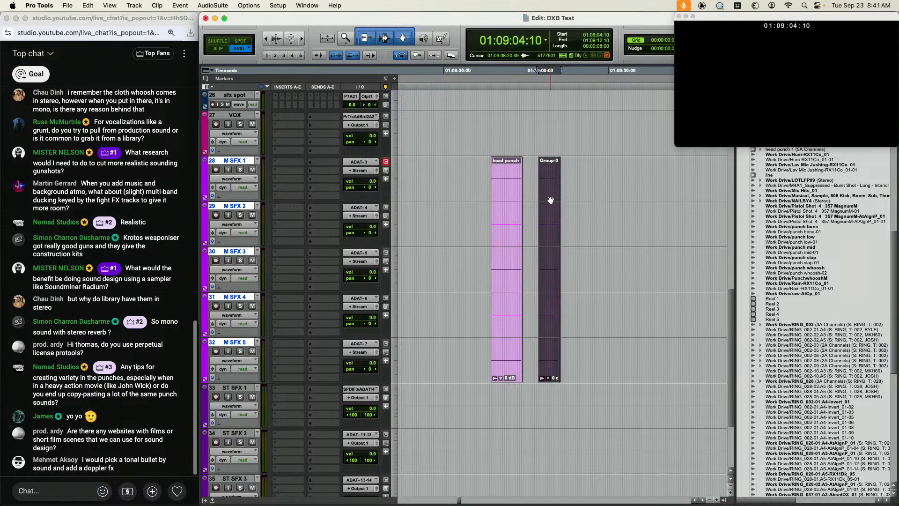
pyautogui.doubleClick(553, 195)
pyautogui.write('block 1')
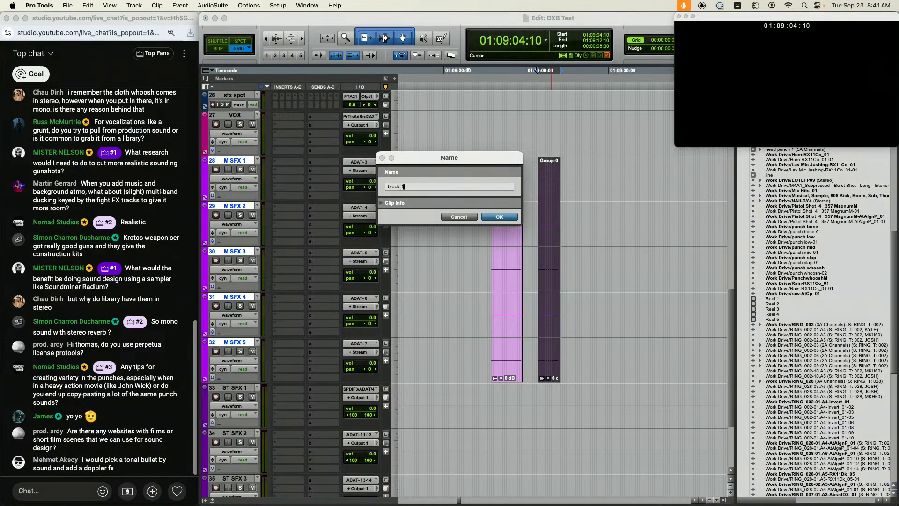
pyautogui.press('Return')
# Group the range 01:09:15:16 to 01:09:22:04 on M SFX 1 to M SFX 5, and name the clip group "block 2"
pyautogui.moveTo(570, 163); pyautogui.dragTo(586, 365)
pyautogui.press('super+alt+g')
pyautogui.doubleClick(579, 236)
pyautogui.write('b')
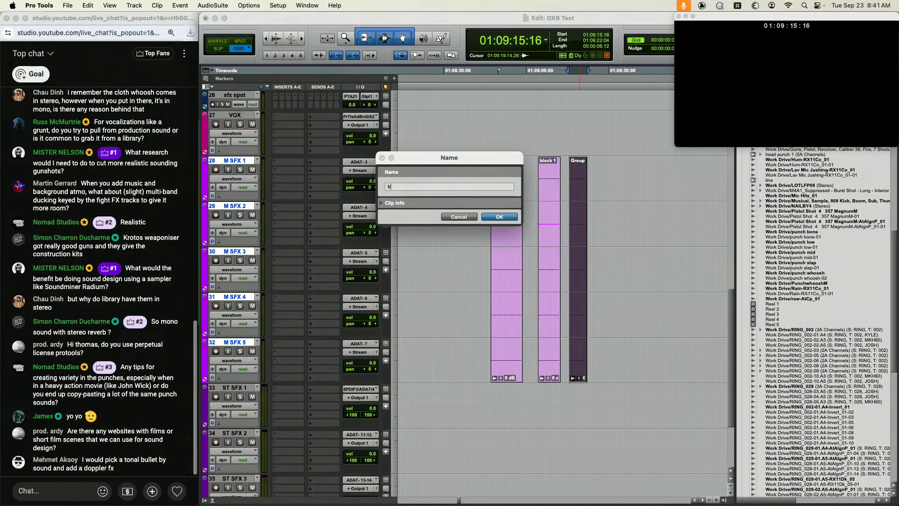
pyautogui.write('lock 2')
pyautogui.press('Return')
# Move the video window off the clip list, and filter the list by "block"
pyautogui.scroll(-10, 761, 232)
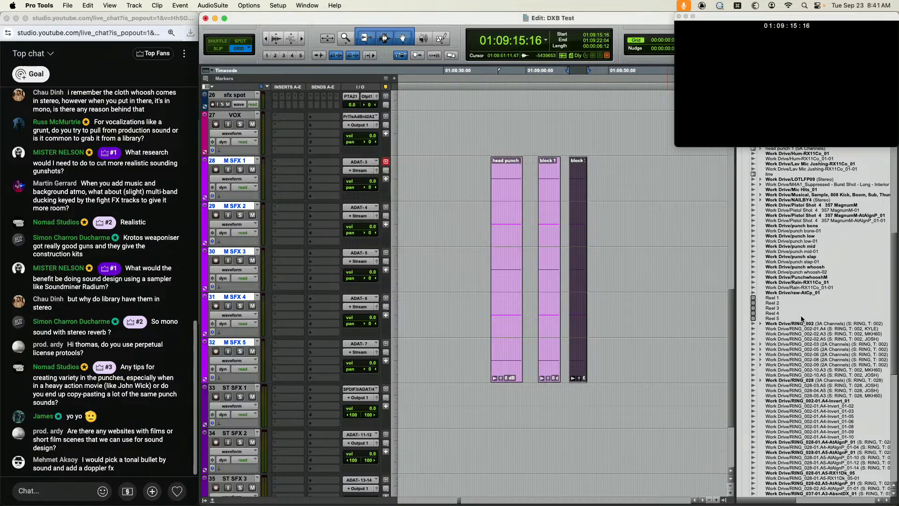
pyautogui.moveTo(734, 19); pyautogui.dragTo(520, 6)
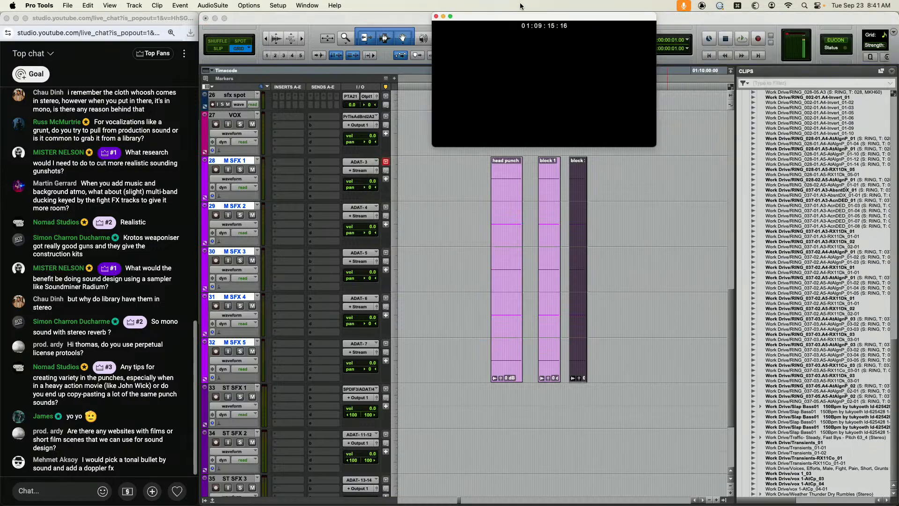
pyautogui.click(777, 83)
pyautogui.click(778, 82)
pyautogui.write('block')
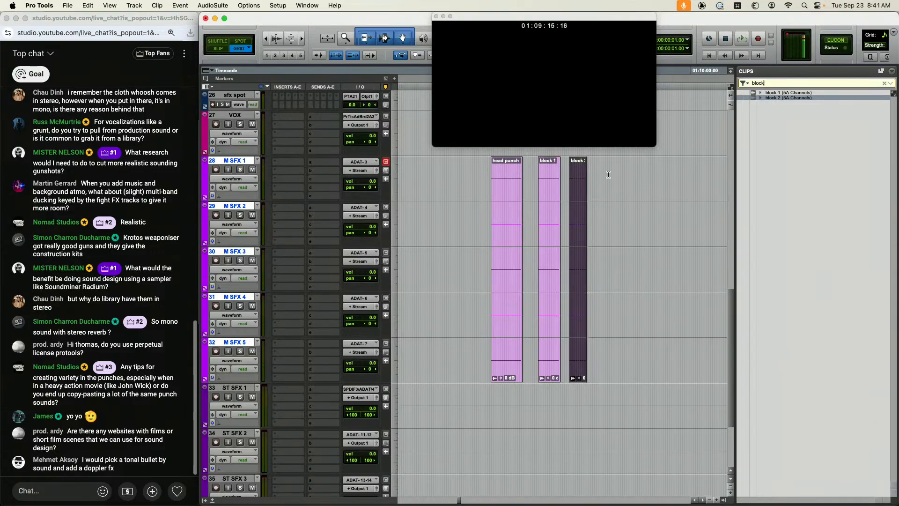
# Place the block 2 group from the clip list onto M SFX 1 to M SFX 5, and delete the placed copy
pyautogui.click(580, 198)
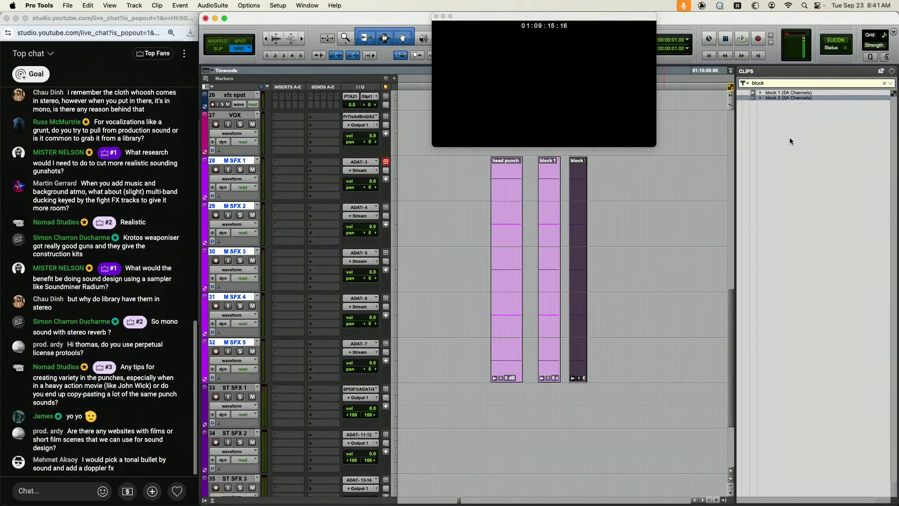
pyautogui.moveTo(810, 97); pyautogui.dragTo(660, 346)
pyautogui.press('BackSpace')
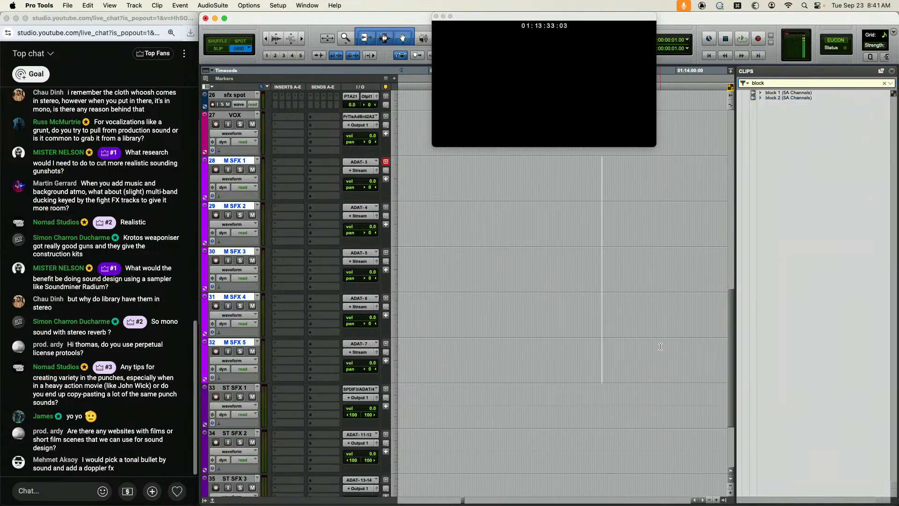
# Clear the clip list filter, and move the video window back over the clip list
pyautogui.click(884, 85)
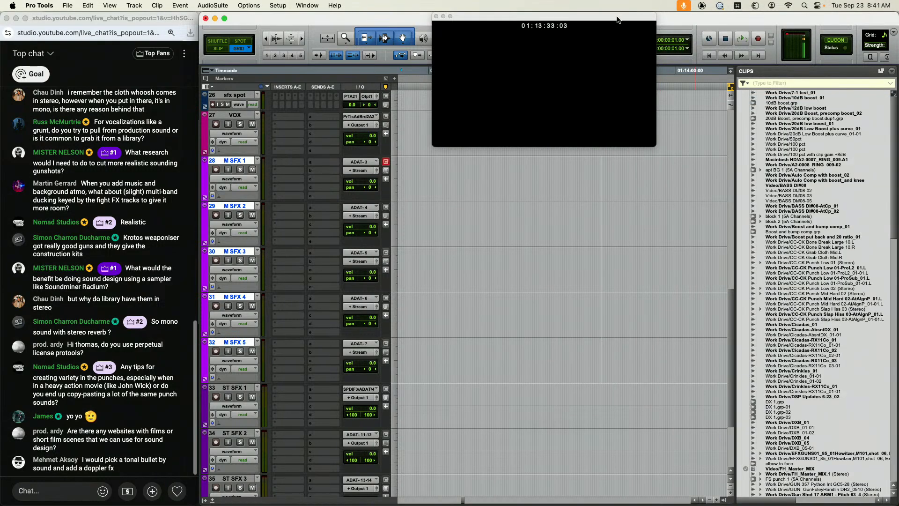
pyautogui.moveTo(580, 17); pyautogui.dragTo(822, 18)
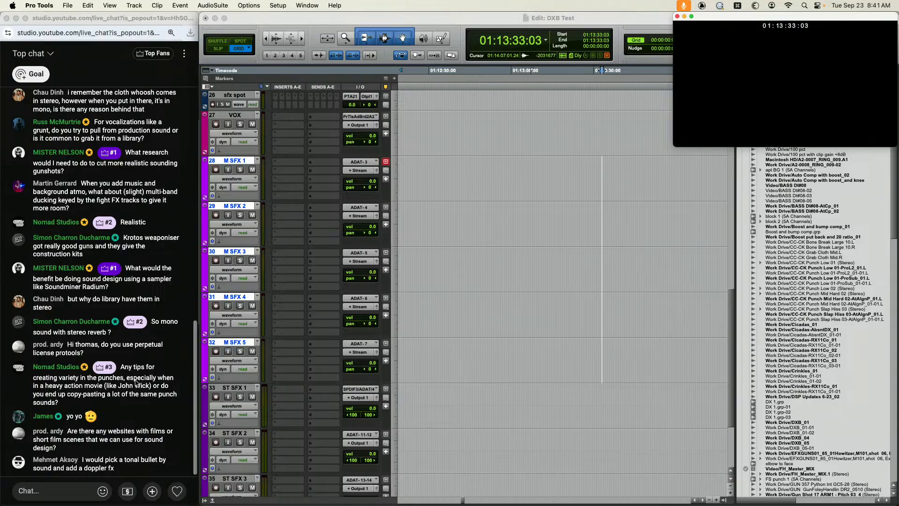
# Select 01:12:34:20 to 01:12:38:01 on M SFX 1, and look over the available AudioSuite pitch-shift processors
pyautogui.click(470, 177)
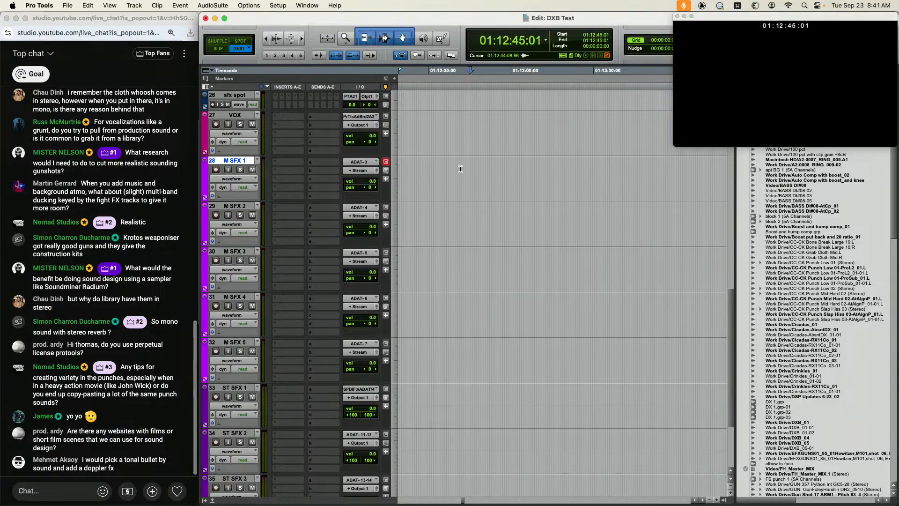
pyautogui.moveTo(442, 174); pyautogui.dragTo(451, 172)
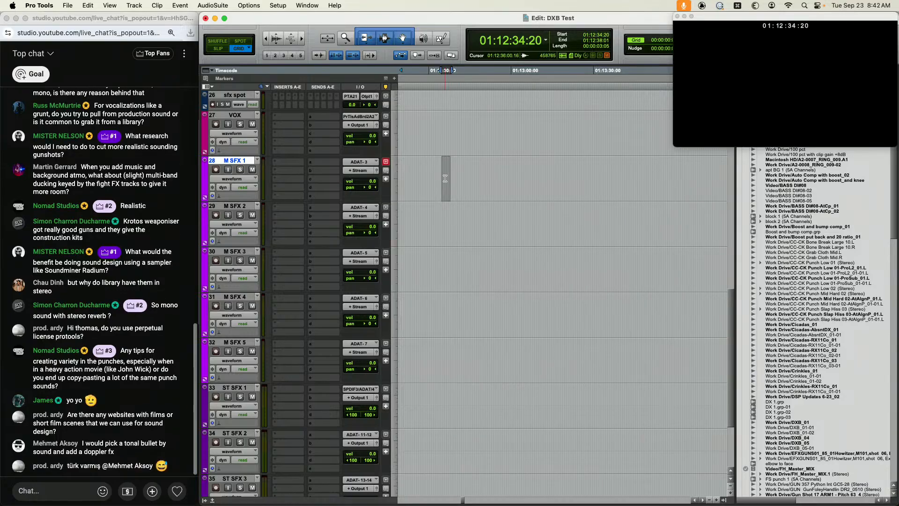
pyautogui.click(213, 6)
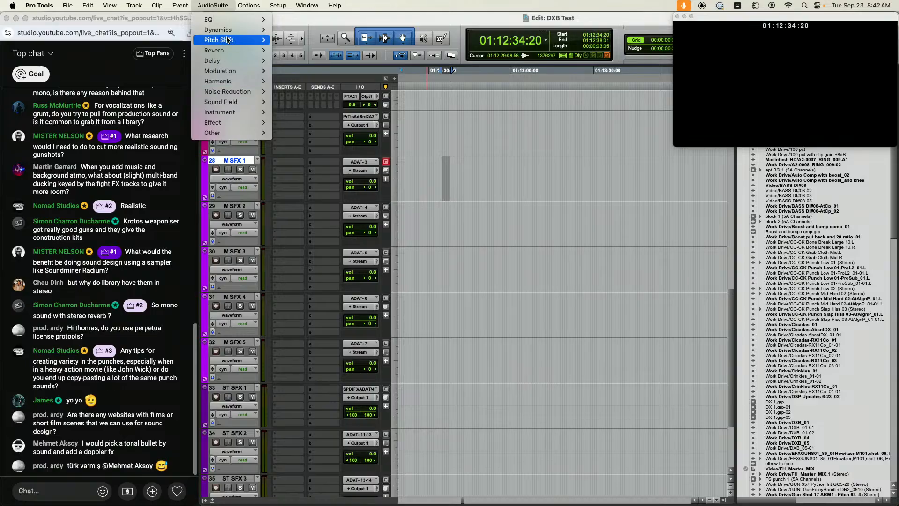
pyautogui.moveTo(228, 40)
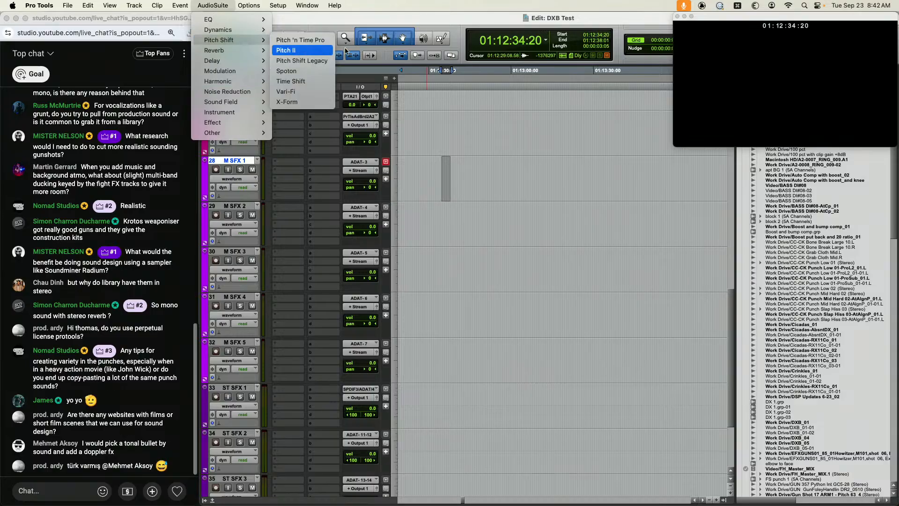
pyautogui.click(445, 167)
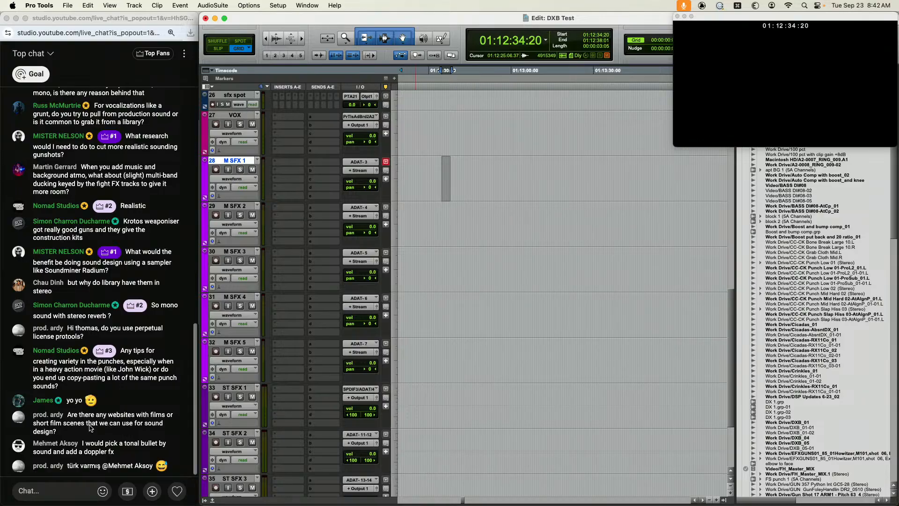
# Return from the empty later part of the timeline to the punch marker, and place the cursor at 01:04:26:12 on VOX
pyautogui.click(459, 166)
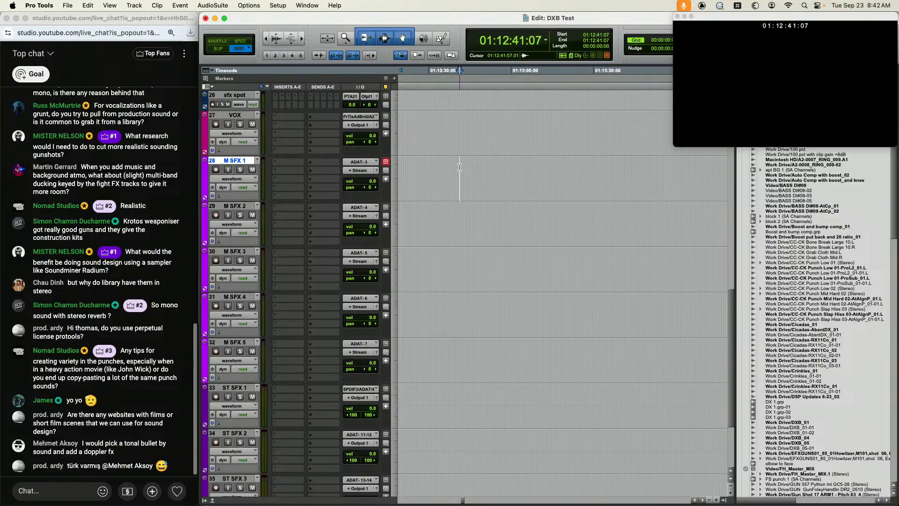
pyautogui.press('r')
pyautogui.press('r')
pyautogui.press('r')
pyautogui.press('r')
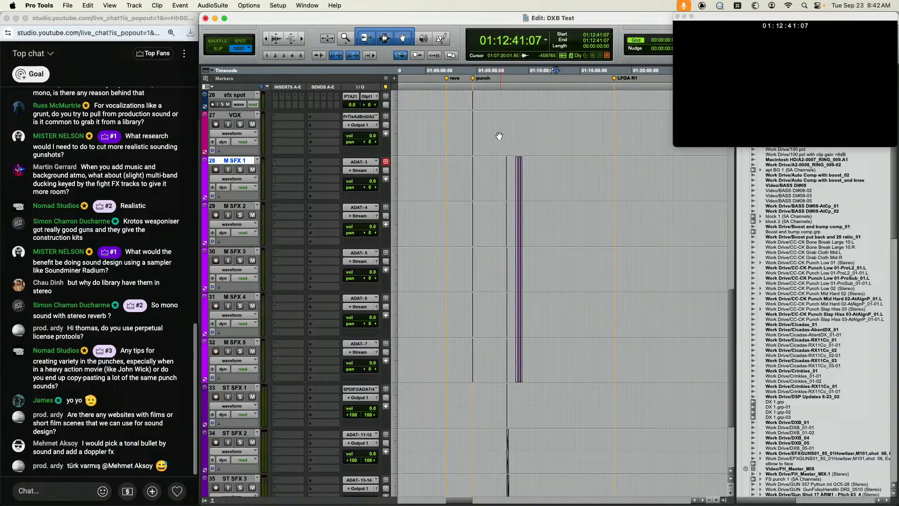
pyautogui.click(474, 124)
pyautogui.press('t')
pyautogui.press('t')
pyautogui.press('t')
pyautogui.press('t')
pyautogui.click(535, 123)
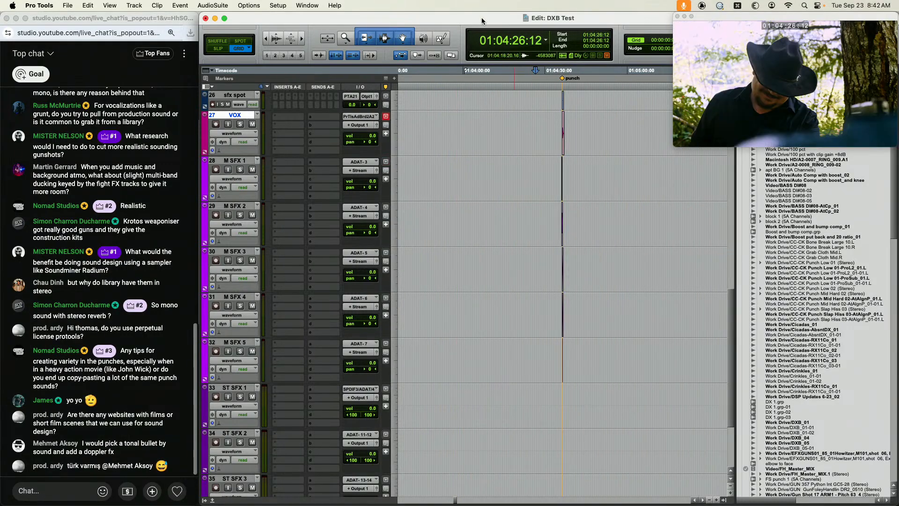
pyautogui.scroll(5, 540, 167)
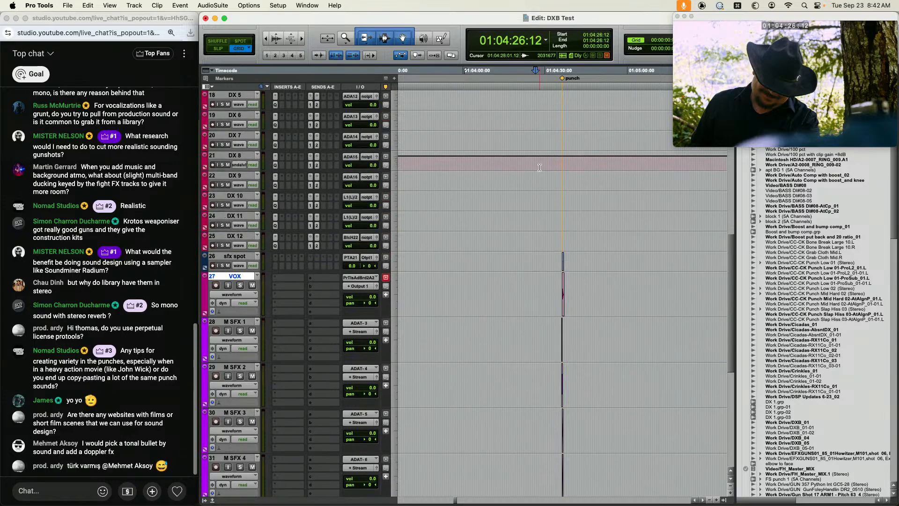
pyautogui.scroll(8, 540, 168)
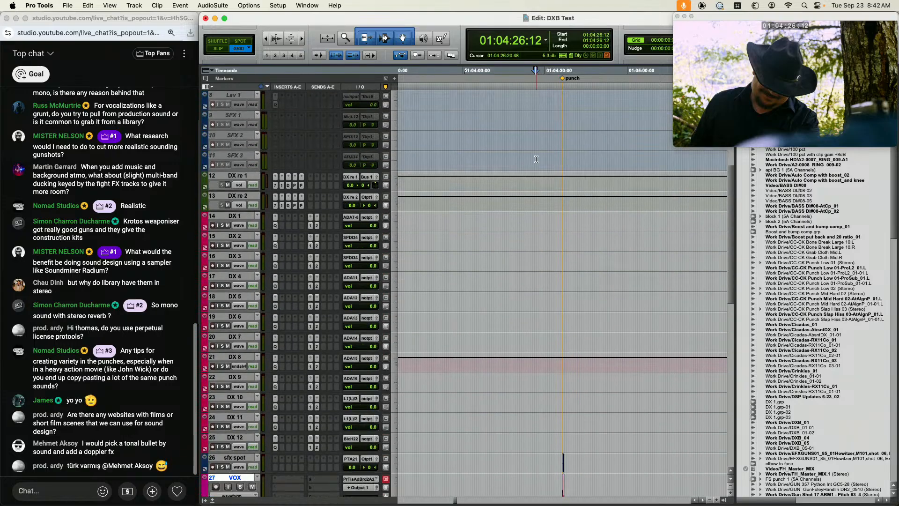
pyautogui.scroll(-12, 536, 160)
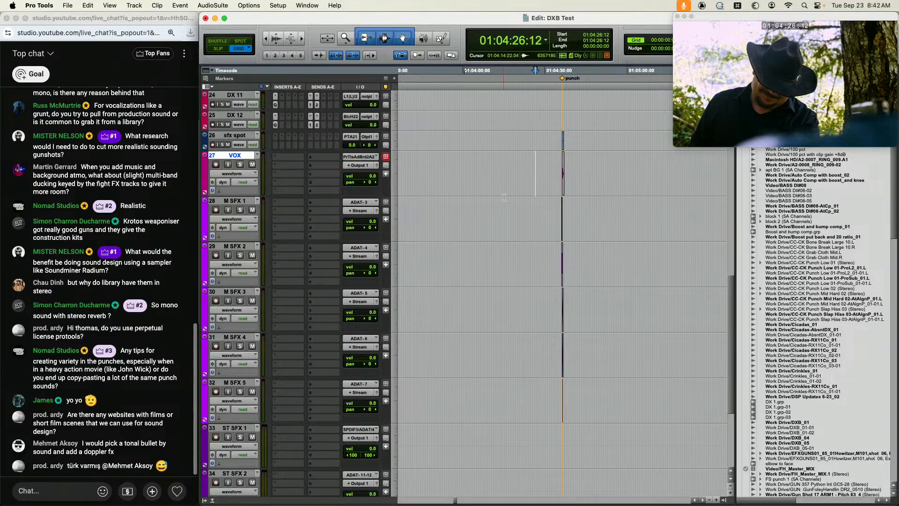
pyautogui.scroll(15, 504, 197)
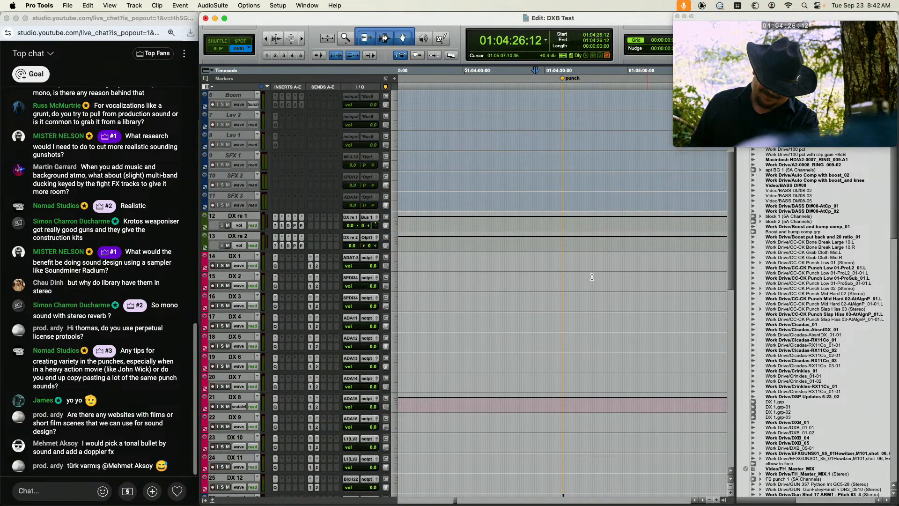
pyautogui.scroll(-10, 592, 277)
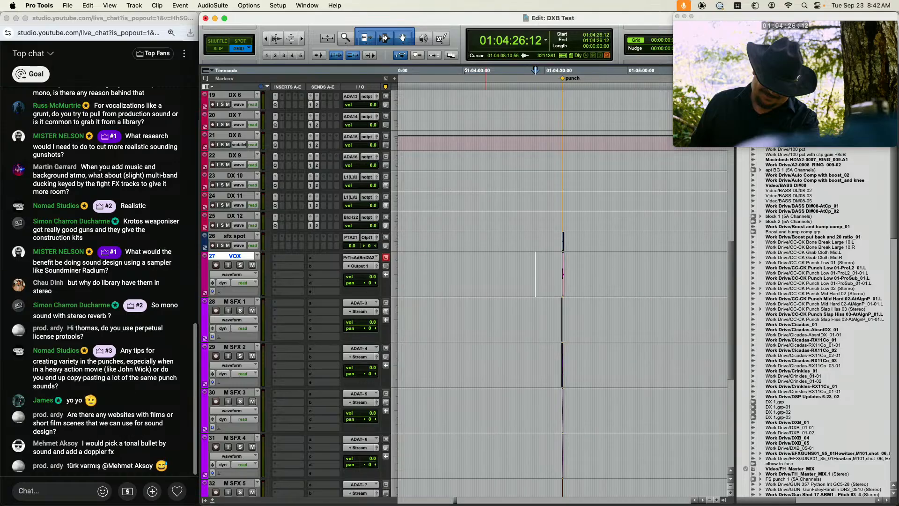
pyautogui.press('super+Tab')
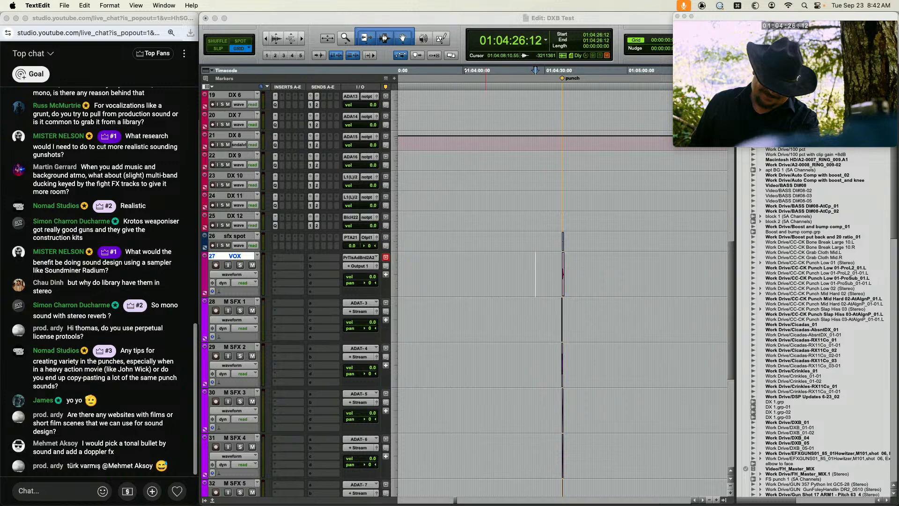
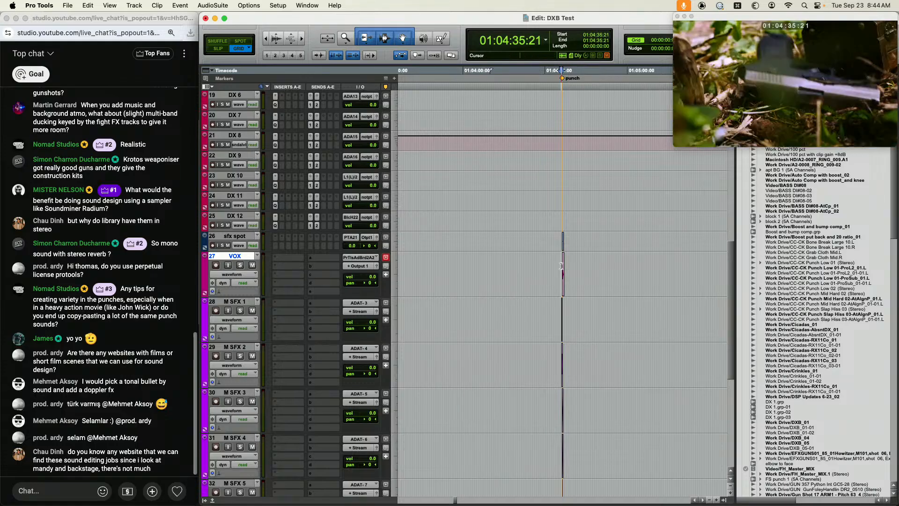
# Bring the layered elbow-to-face punch clips into close view, and place the cursor at 01:04:36:06 on VOX
pyautogui.press('t')
pyautogui.press('t')
pyautogui.press('t')
pyautogui.press('t')
pyautogui.press('t')
pyautogui.press('t')
pyautogui.moveTo(598, 267); pyautogui.dragTo(628, 267)
pyautogui.click(627, 268)
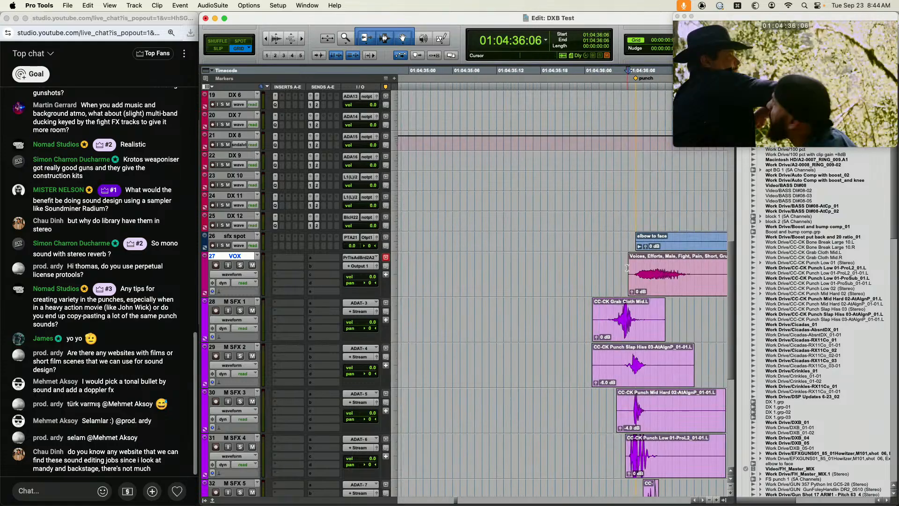
pyautogui.scroll(-2, 615, 281)
pyautogui.hscroll(5, 614, 267)
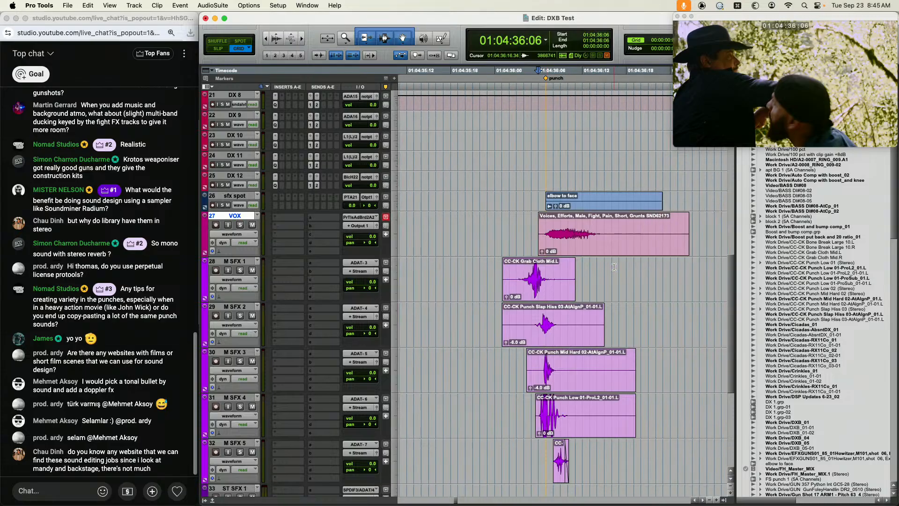
pyautogui.hscroll(-1, 558, 266)
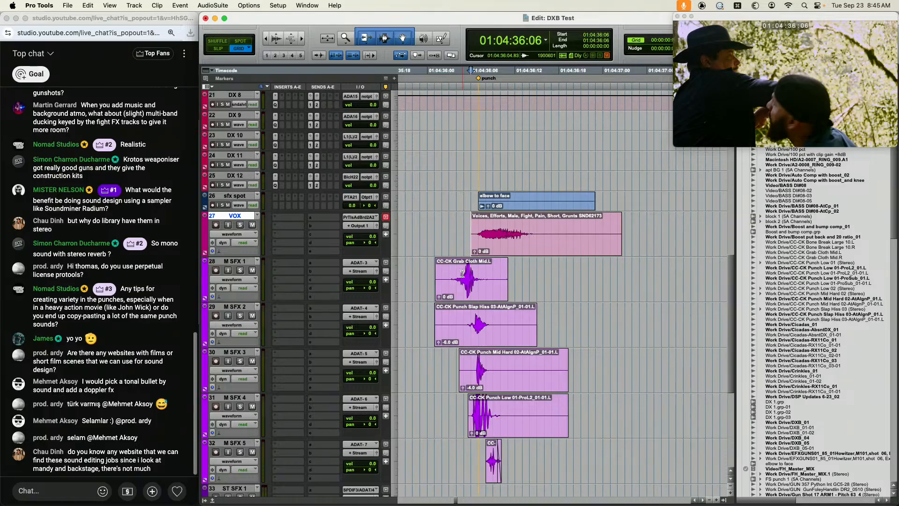
# Examine the punch layers on M SFX 1 to M SFX 5, placing the cursor at 01:04:36:08 on M SFX 1
pyautogui.press('r')
pyautogui.press('r')
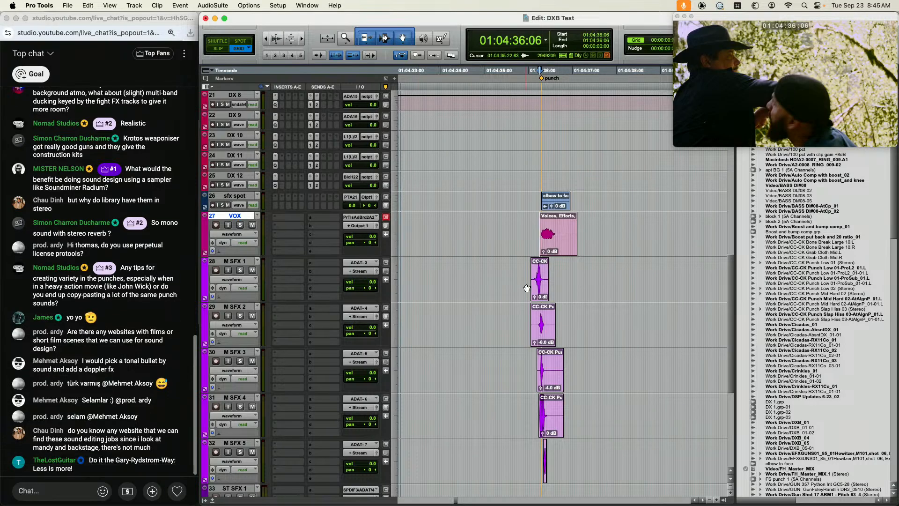
pyautogui.click(542, 268)
pyautogui.press('t')
pyautogui.press('t')
pyautogui.press('t')
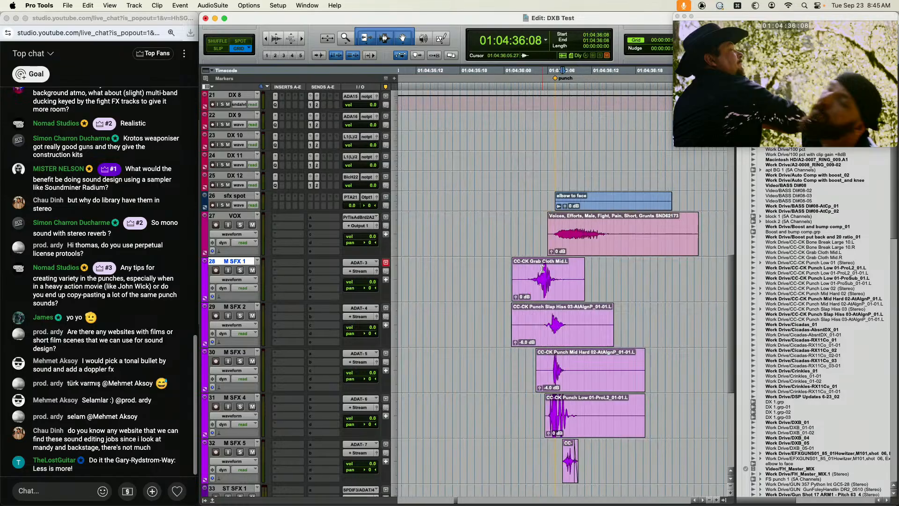
pyautogui.press('r')
pyautogui.hscroll(5, 545, 309)
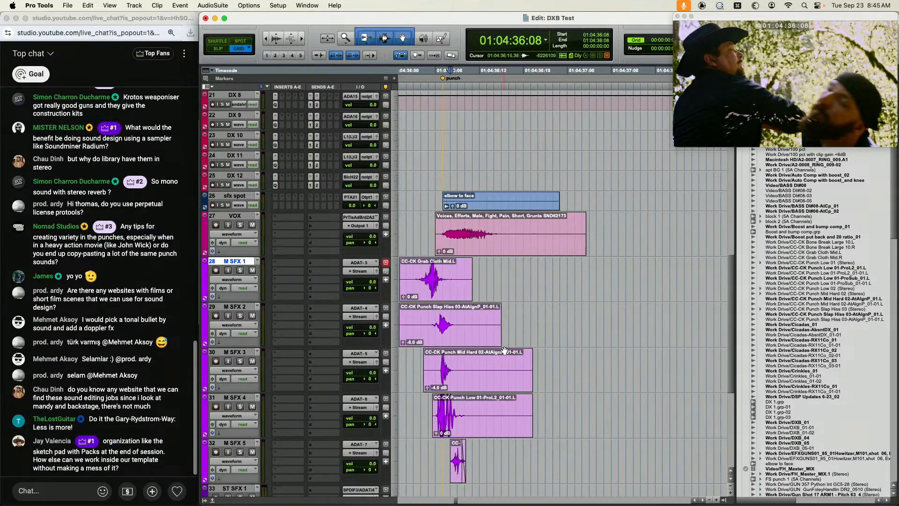
pyautogui.scroll(-3, 505, 351)
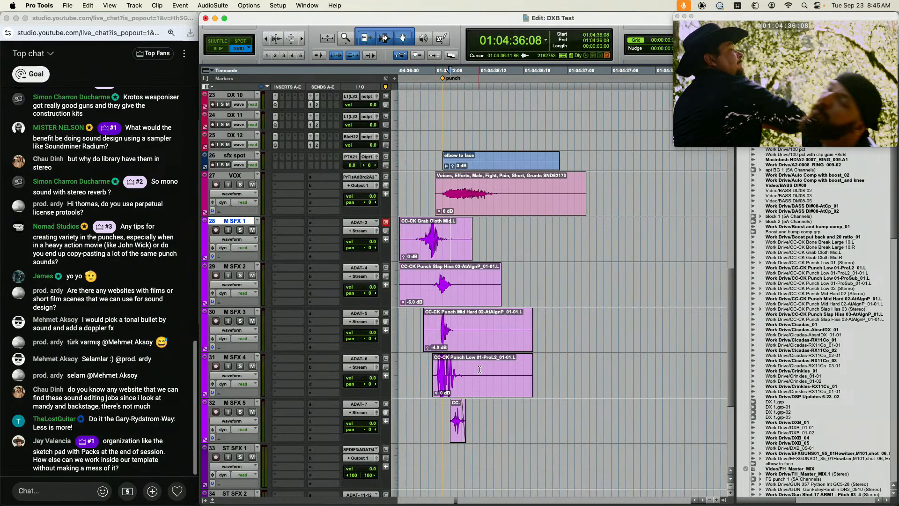
pyautogui.hscroll(-3, 480, 370)
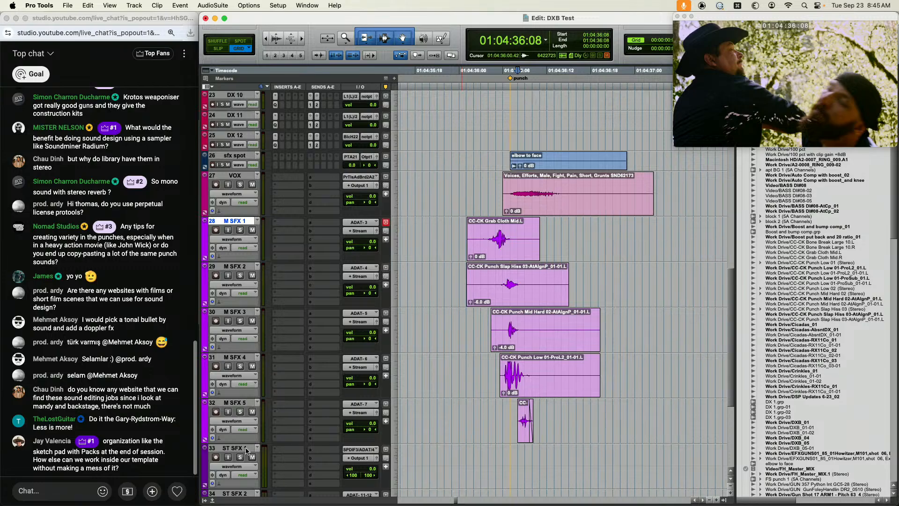
# Insert Pro-Q 3 on M SFX 1 to M SFX 5 and ST SFX 1, and select 01:04:35:11 to 01:04:37:04 on M SFX 4
pyautogui.click(291, 406)
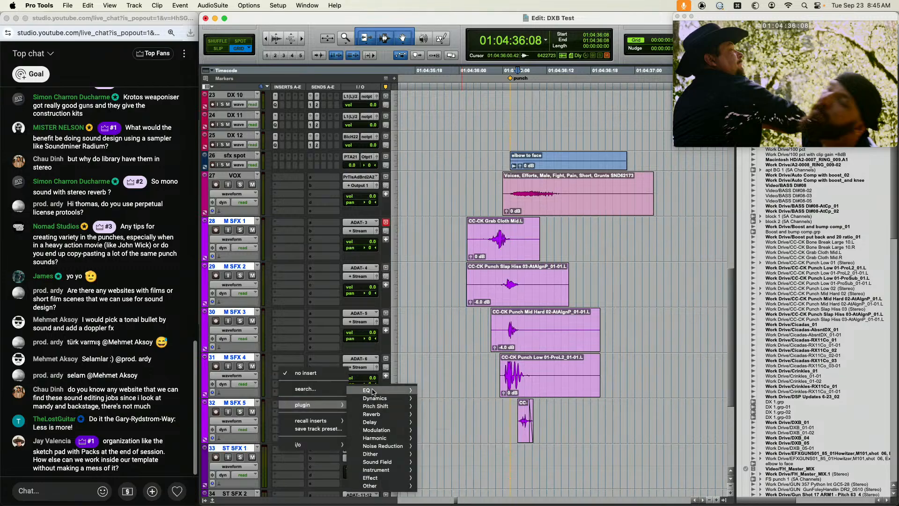
pyautogui.click(478, 422)
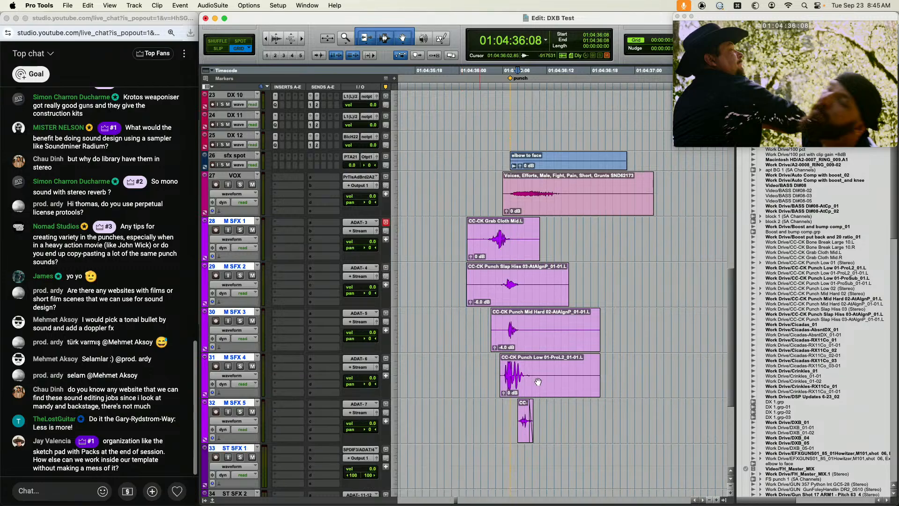
pyautogui.moveTo(418, 367); pyautogui.dragTo(571, 363)
pyautogui.press('r')
pyautogui.press('r')
pyautogui.press('r')
pyautogui.keyDown('shift'); pyautogui.click(513, 363); pyautogui.keyUp('shift')
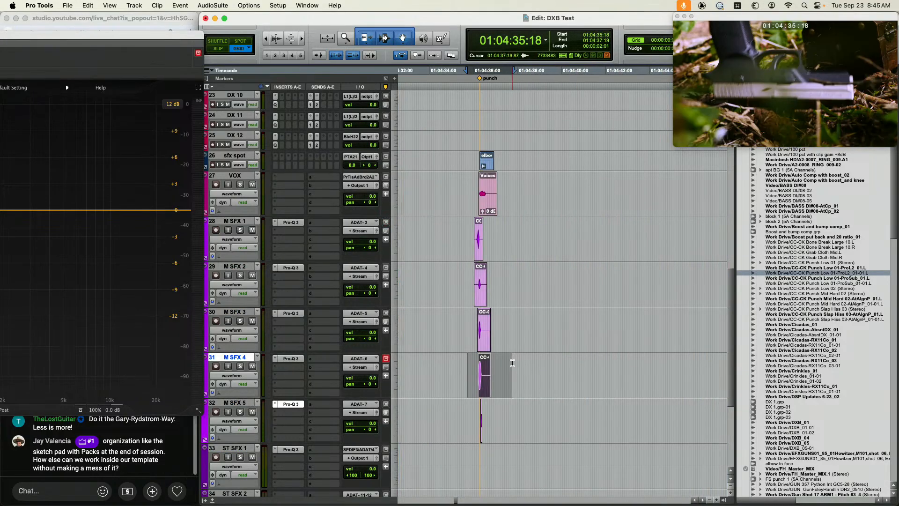
pyautogui.moveTo(461, 370); pyautogui.dragTo(498, 372)
# Show the automation controls, set M SFX 1 to M SFX 5 to touch mode, and leave automation preview switched off
pyautogui.press('super+4')
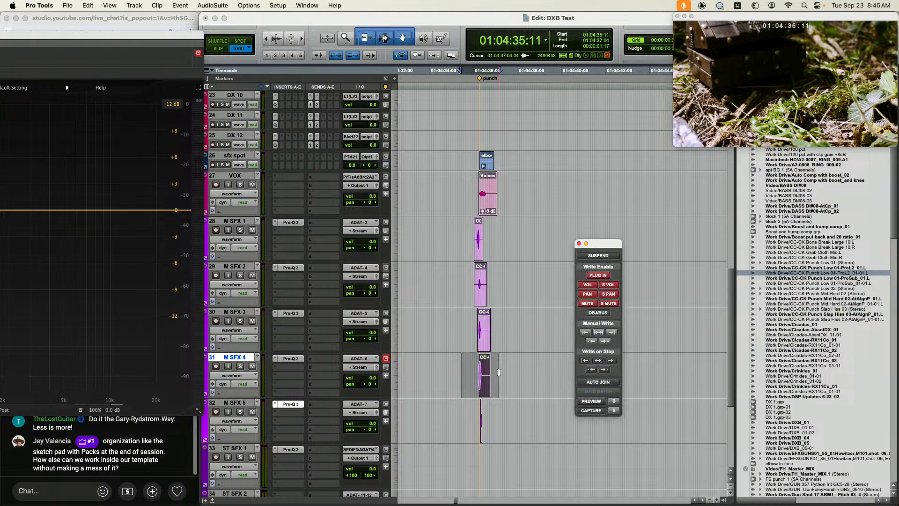
pyautogui.click(591, 401)
pyautogui.click(247, 222)
pyautogui.keyDown('shift'); pyautogui.click(239, 404); pyautogui.keyUp('shift')
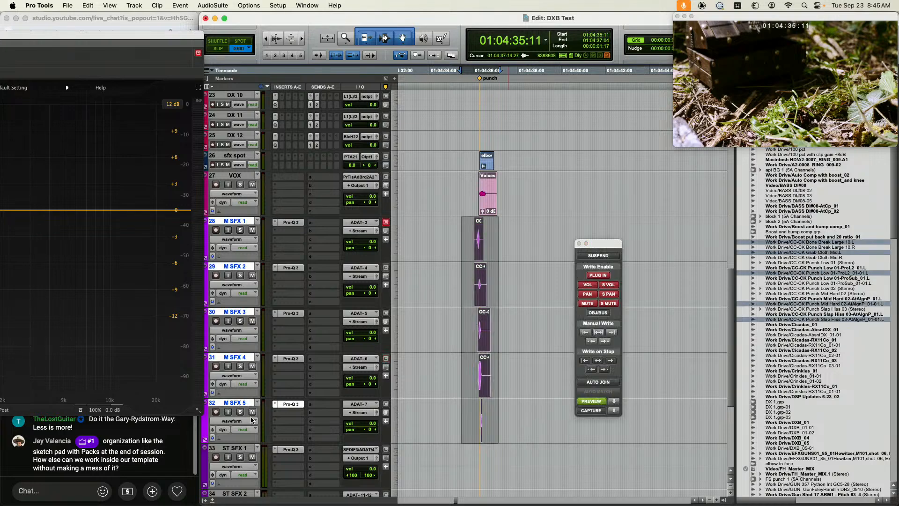
pyautogui.keyDown('alt'); pyautogui.keyDown('shift'); pyautogui.click(247, 429); pyautogui.keyUp('shift'); pyautogui.keyUp('alt')
pyautogui.click(254, 439)
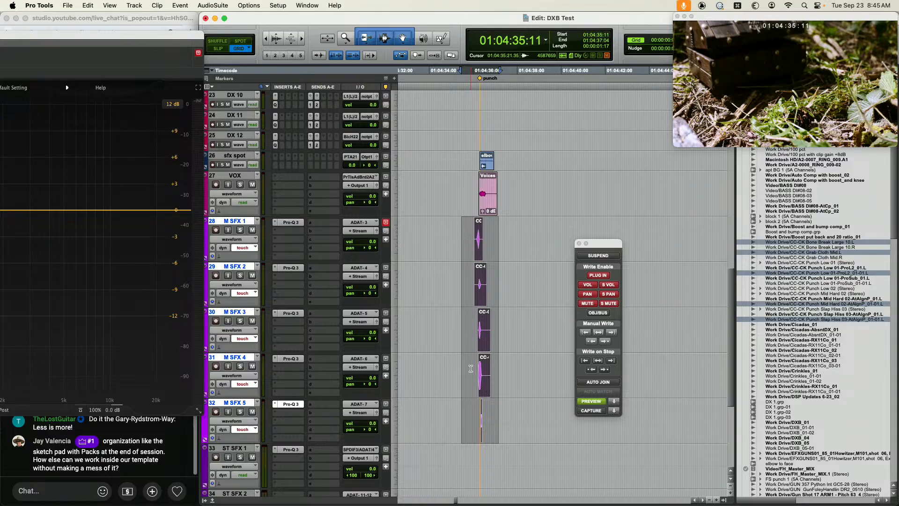
pyautogui.click(596, 404)
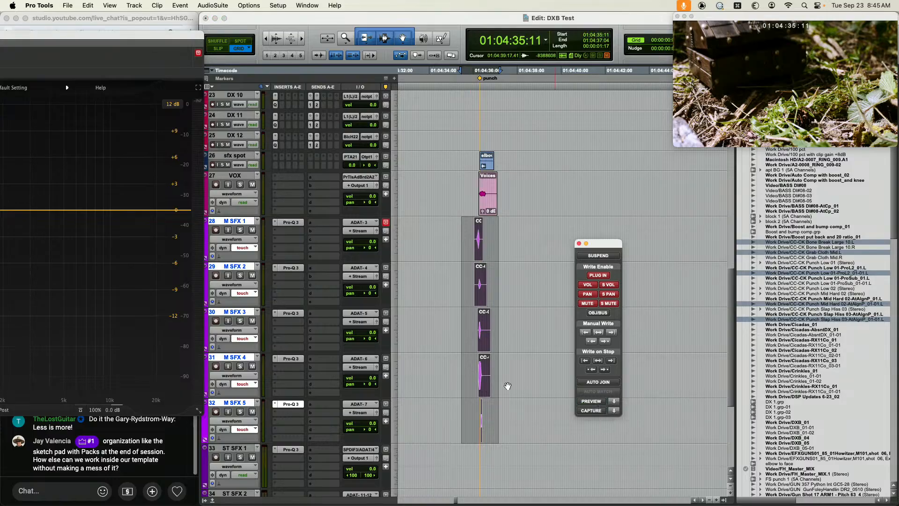
# Boost the low band of the Punch Low clip on M SFX 4 by 3.1 dB at 58.9 Hz using clip effects, and hide the editor
pyautogui.click(486, 366)
pyautogui.press('t')
pyautogui.press('t')
pyautogui.press('r')
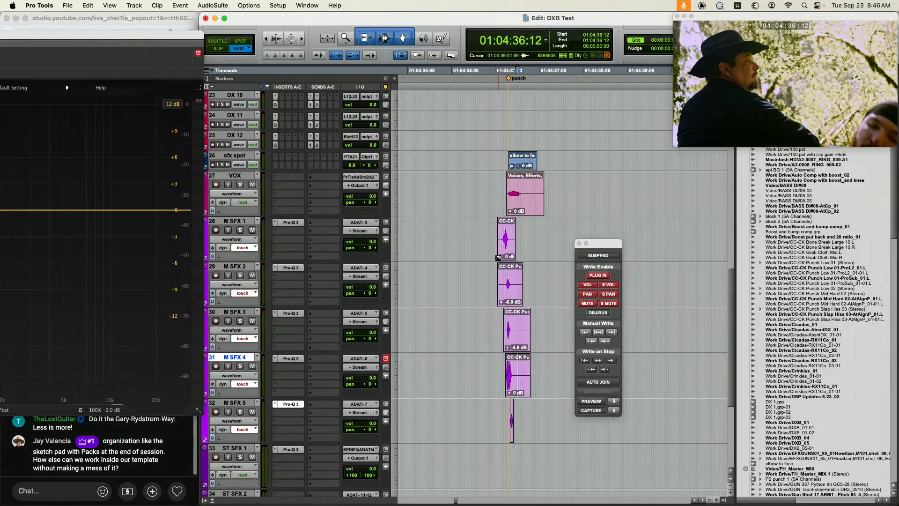
pyautogui.click(522, 391)
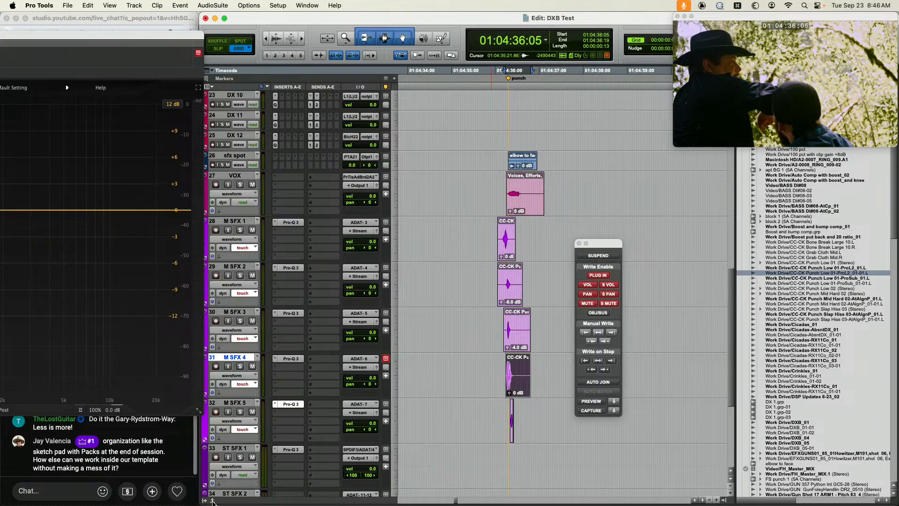
pyautogui.click(213, 500)
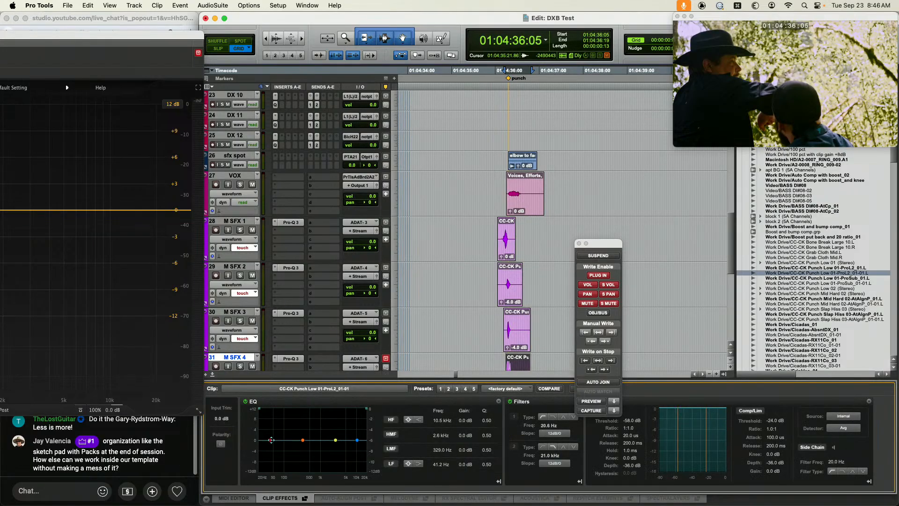
pyautogui.moveTo(271, 440); pyautogui.dragTo(276, 431)
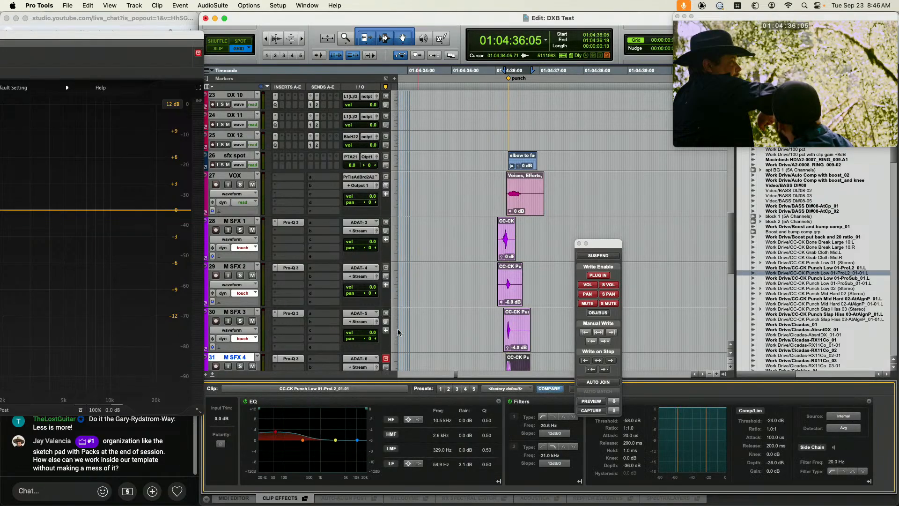
pyautogui.scroll(-3, 493, 328)
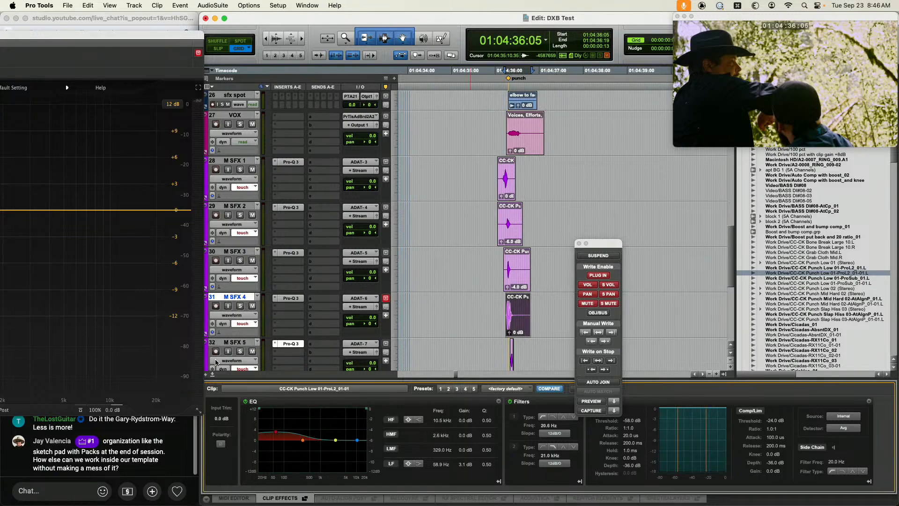
pyautogui.click(213, 375)
# With automation preview enabled and M SFX 4 soloed, add a bell boost of about 6.1 dB at 53 Hz in its Pro-Q 3
pyautogui.click(589, 399)
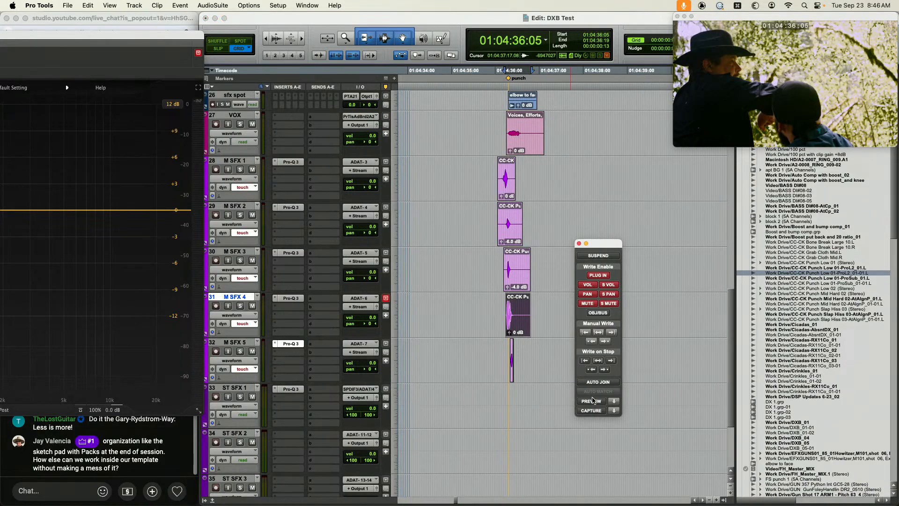
pyautogui.click(238, 306)
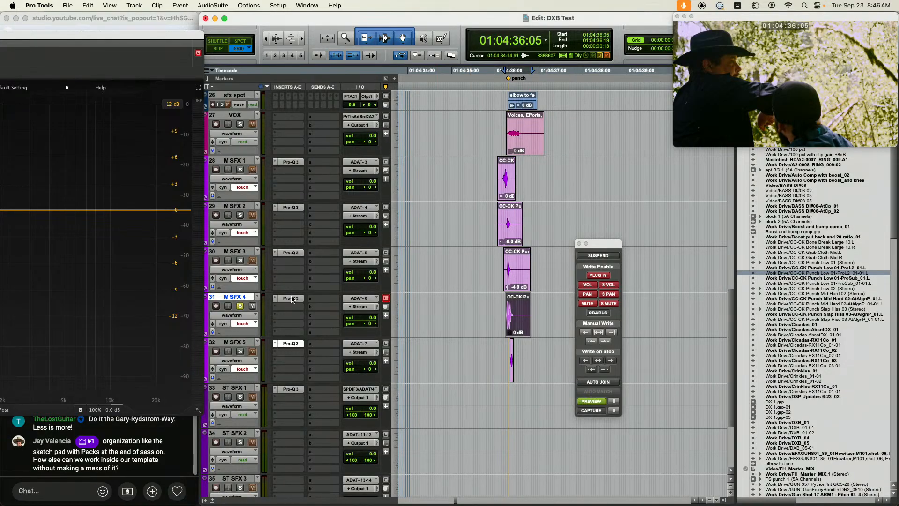
pyautogui.click(293, 298)
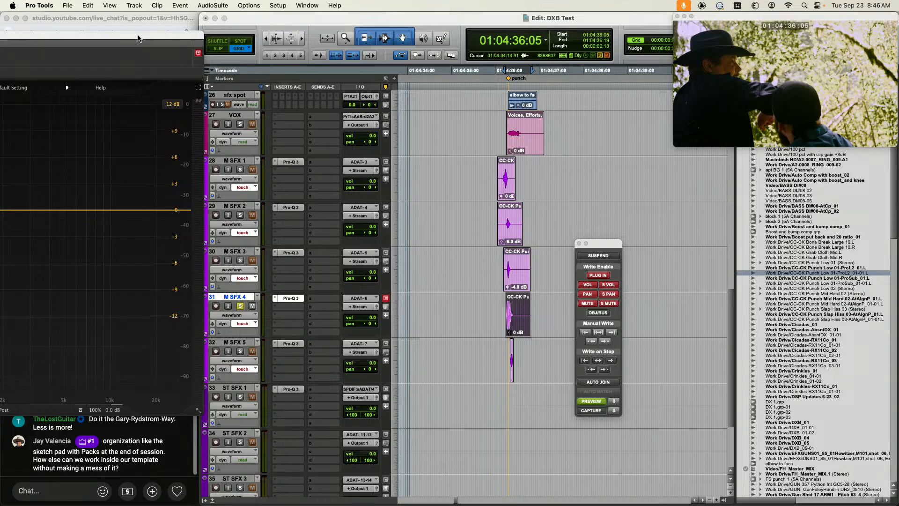
pyautogui.moveTo(139, 37); pyautogui.dragTo(542, 23)
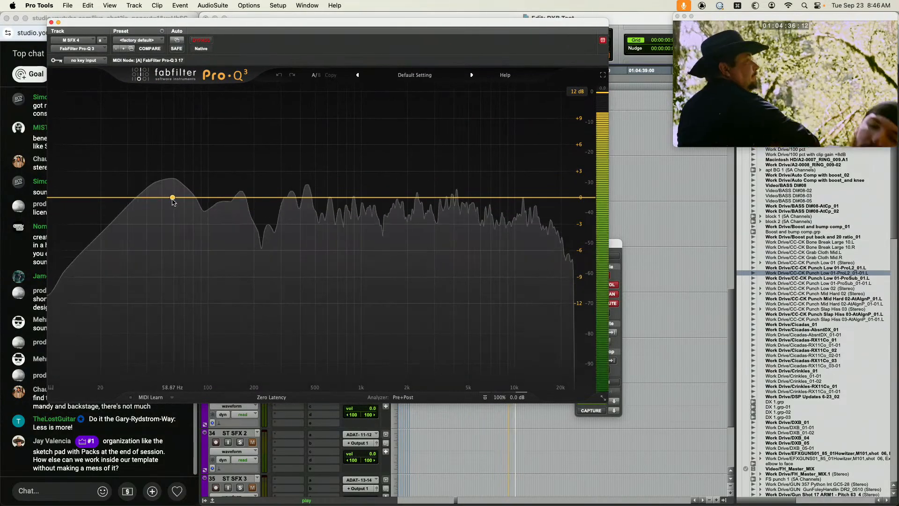
pyautogui.moveTo(168, 197); pyautogui.dragTo(168, 145)
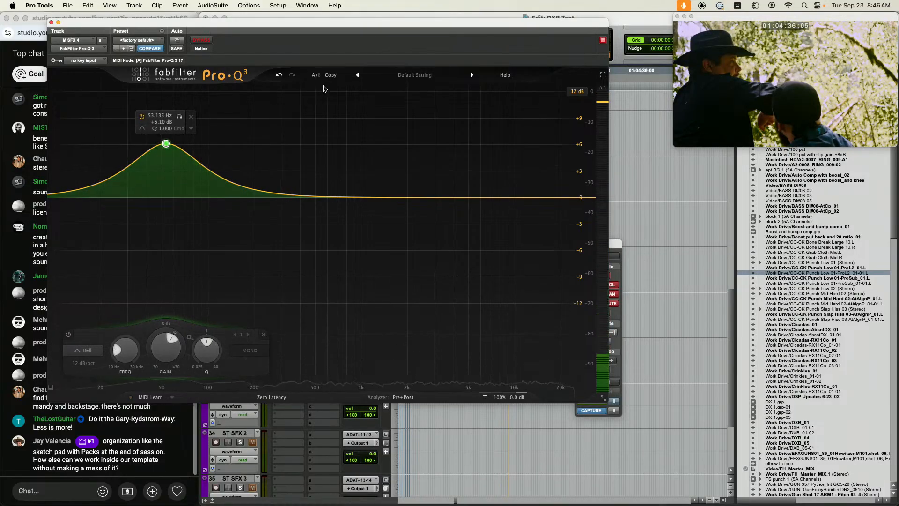
# During playback, raise the bell in M SFX 4's Pro-Q 3 to about +8.6 dB at 51 Hz
pyautogui.moveTo(382, 24); pyautogui.dragTo(390, 124)
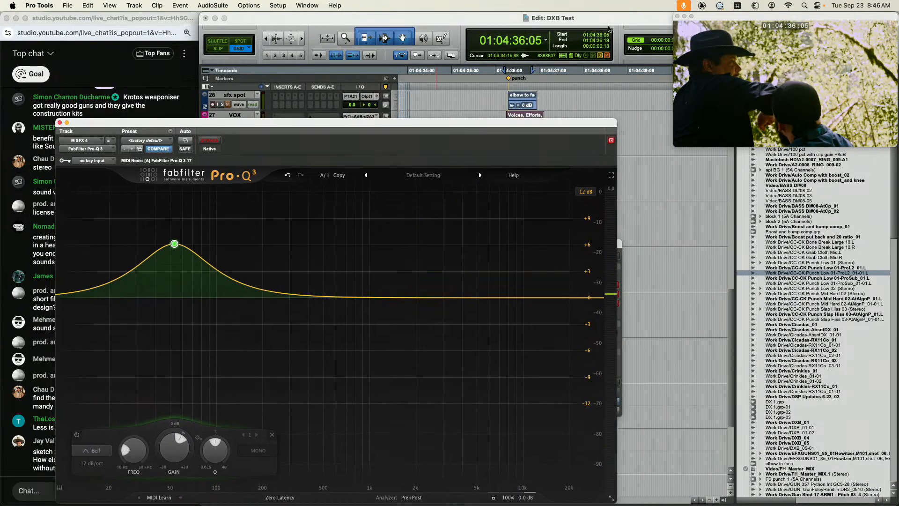
pyautogui.click(660, 36)
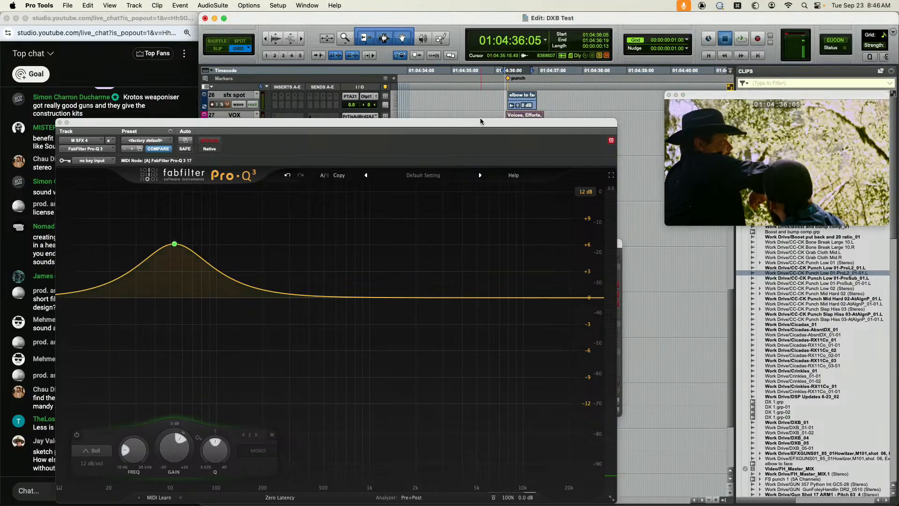
pyautogui.moveTo(479, 121); pyautogui.dragTo(482, 349)
pyautogui.press('space')
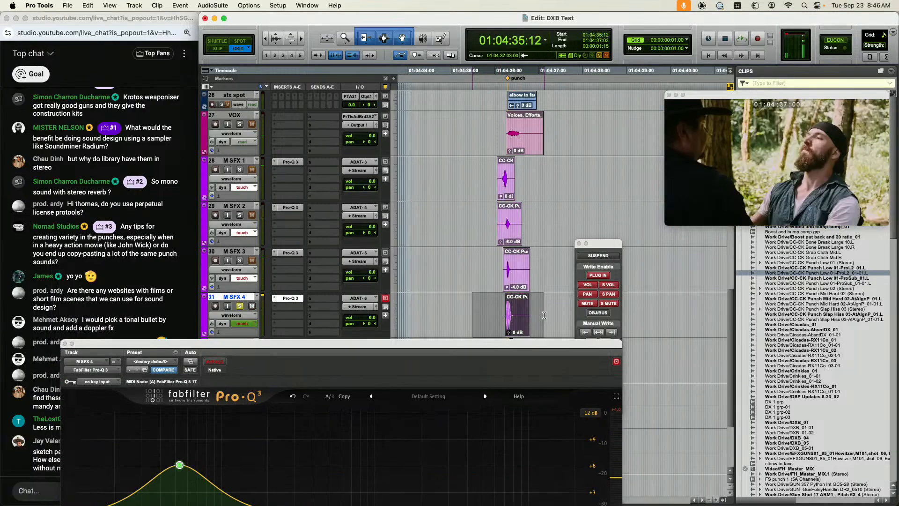
pyautogui.moveTo(542, 344); pyautogui.dragTo(540, 47)
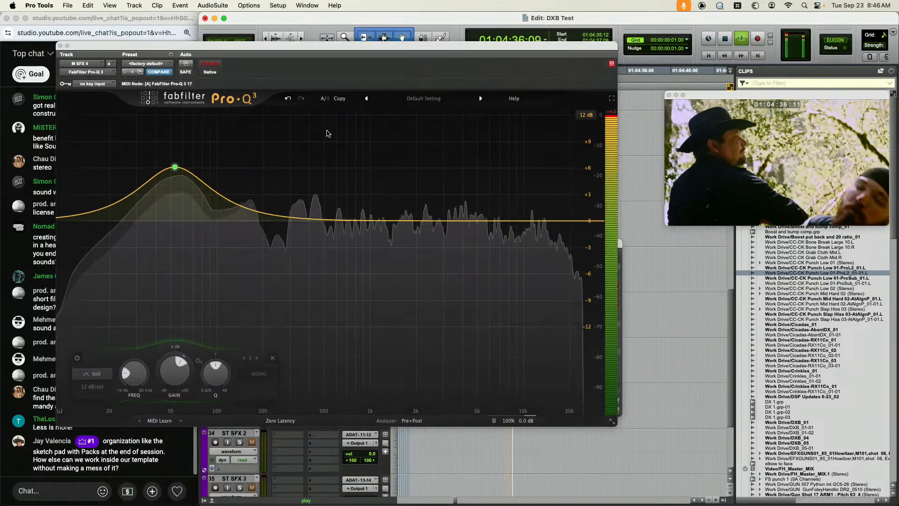
pyautogui.moveTo(175, 166); pyautogui.dragTo(172, 145)
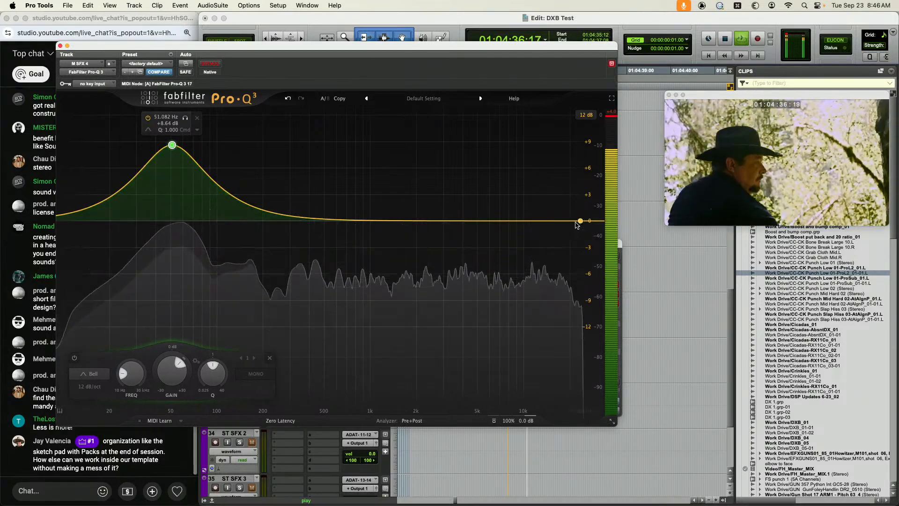
# Add a high shelf cut of about 8.6 dB at 1726 Hz in M SFX 4's Pro-Q 3, and stop playback
pyautogui.moveTo(579, 221); pyautogui.dragTo(410, 301)
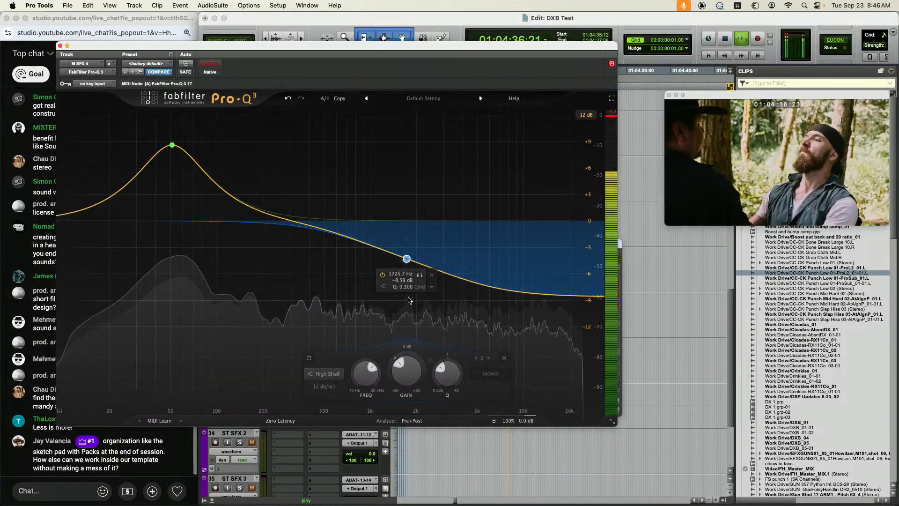
pyautogui.press('space')
pyautogui.moveTo(291, 45); pyautogui.dragTo(387, 327)
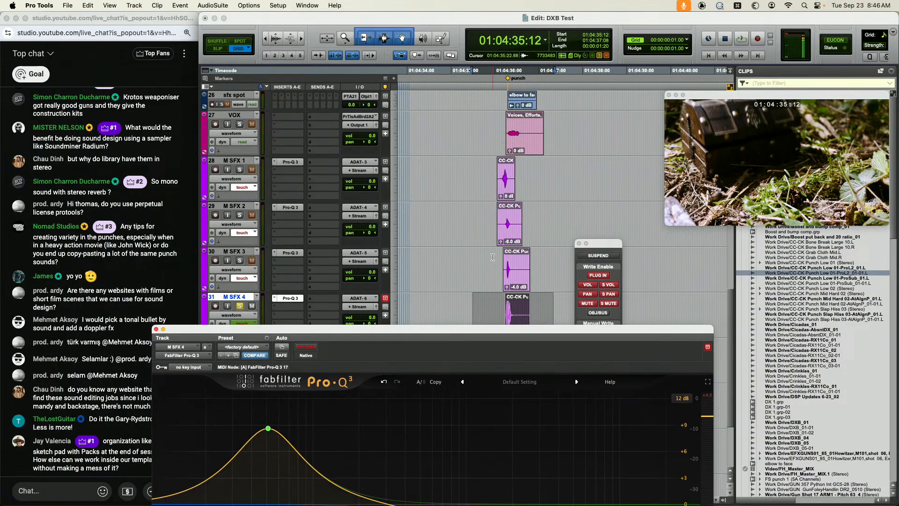
# Solo M SFX 3 and add a 12 dB/oct low cut at about 203 Hz in its Pro-Q 3
pyautogui.press('p')
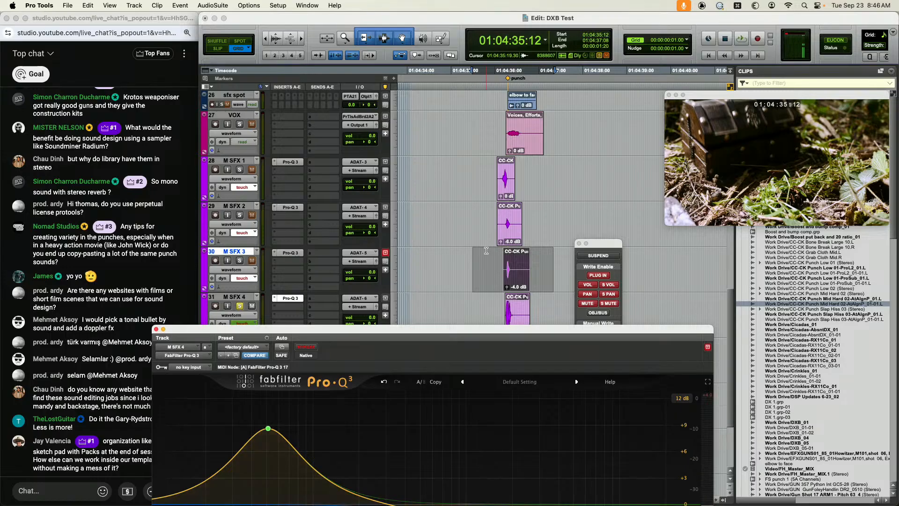
pyautogui.hotkey('shift', 's')
pyautogui.click(282, 256)
pyautogui.press('space')
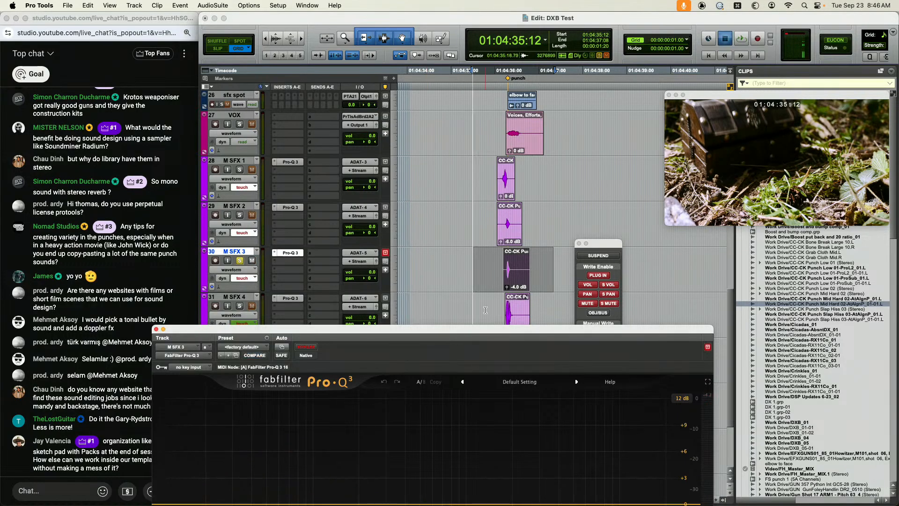
pyautogui.moveTo(479, 332); pyautogui.dragTo(452, 110)
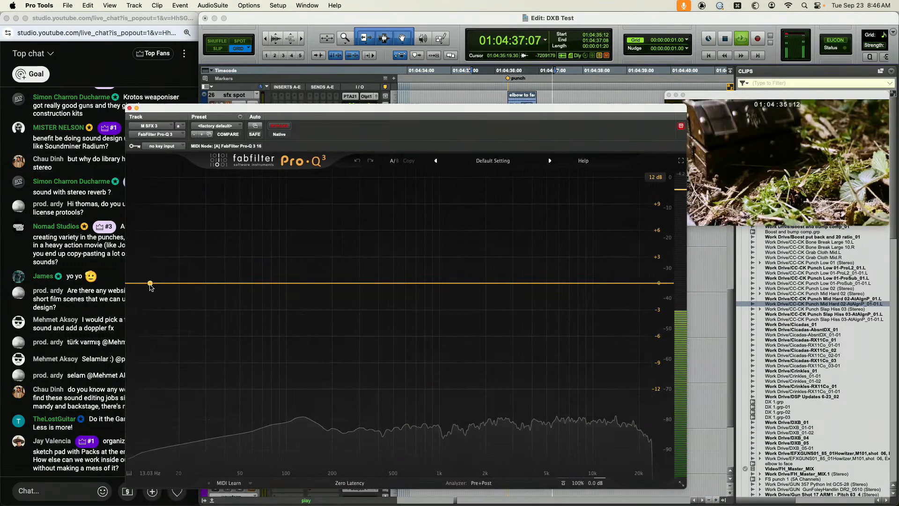
pyautogui.moveTo(227, 283); pyautogui.dragTo(334, 282)
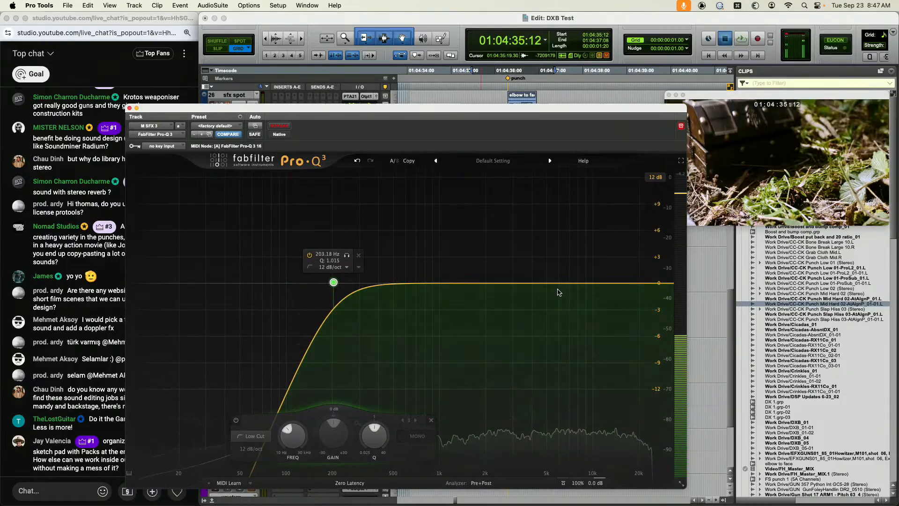
# Add a bell boost of about 5 dB at 4.8 kHz in M SFX 3's Pro-Q 3, and close the plug-in
pyautogui.click(547, 283)
pyautogui.moveTo(546, 283); pyautogui.dragTo(544, 240)
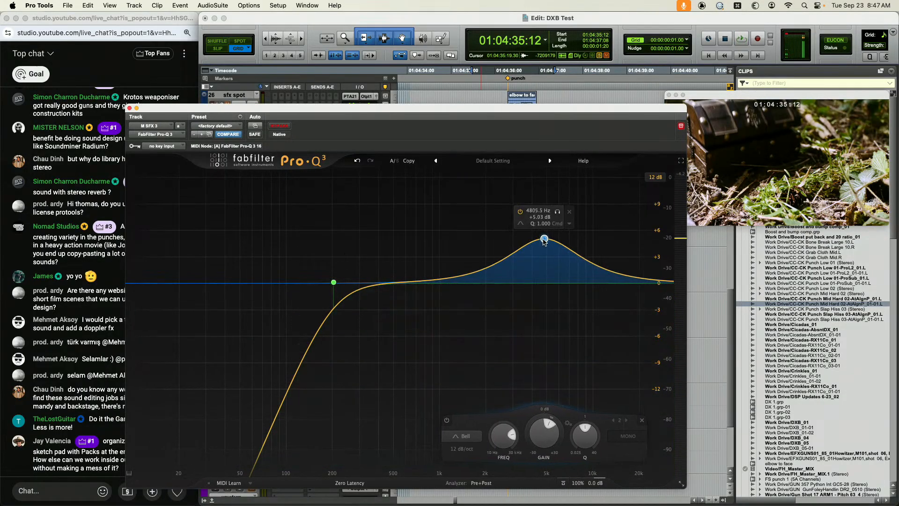
pyautogui.click(129, 108)
# Solo M SFX 2 and, in its Pro-Q 3, add a low cut at about 131 Hz and a wide +5.8 dB bell at about 5 kHz
pyautogui.press('p')
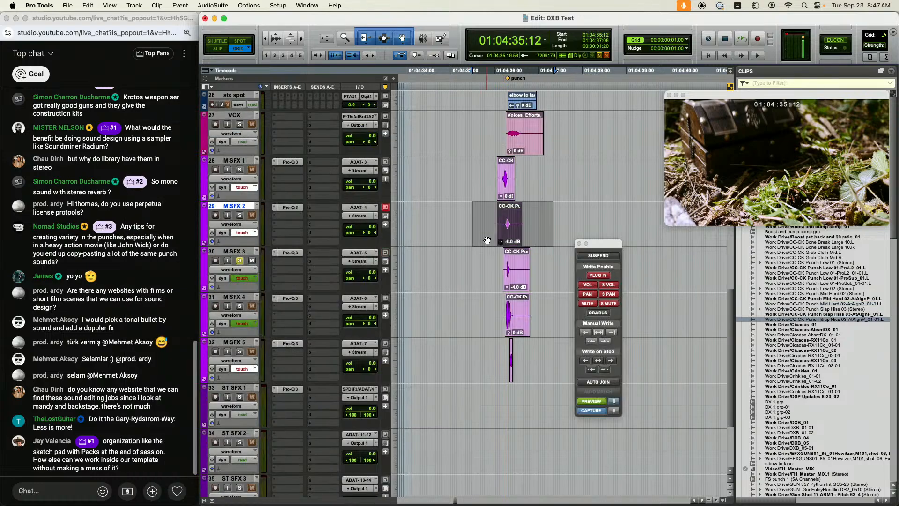
pyautogui.click(242, 215)
pyautogui.click(290, 207)
pyautogui.click(188, 283)
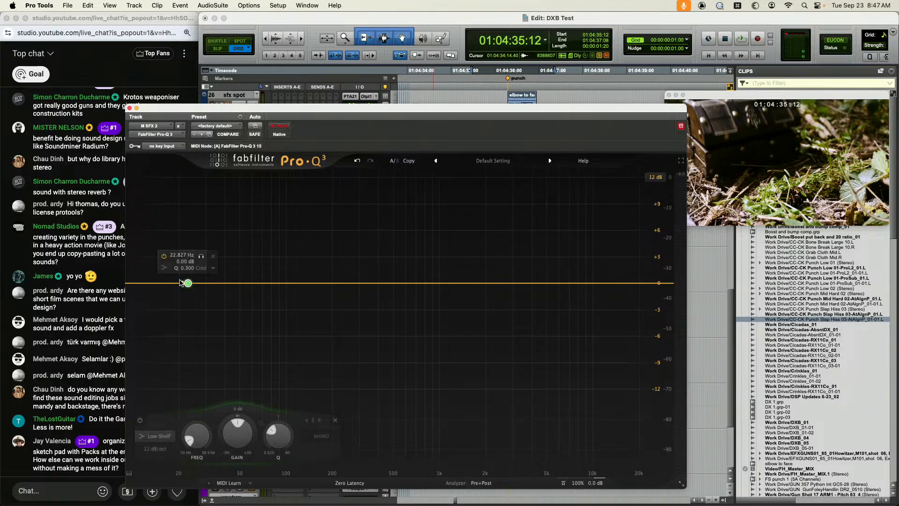
pyautogui.click(159, 435)
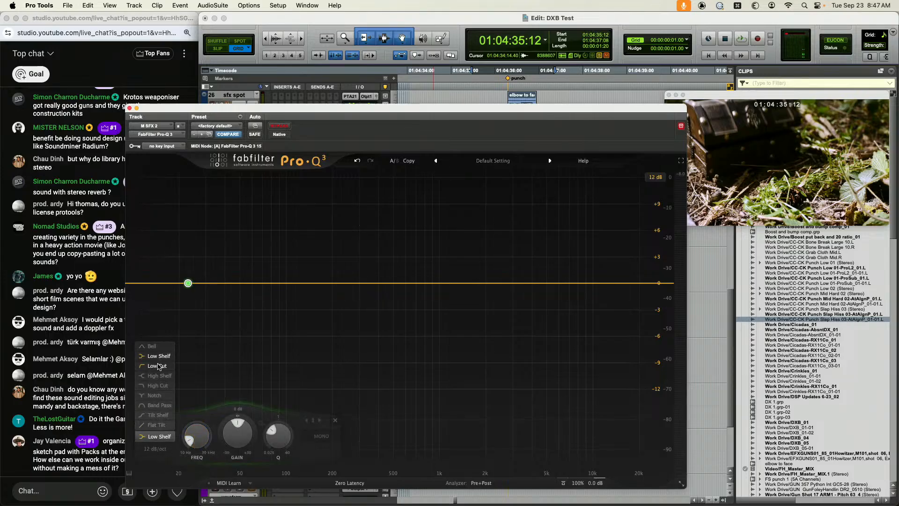
pyautogui.click(159, 366)
pyautogui.moveTo(188, 370); pyautogui.dragTo(304, 381)
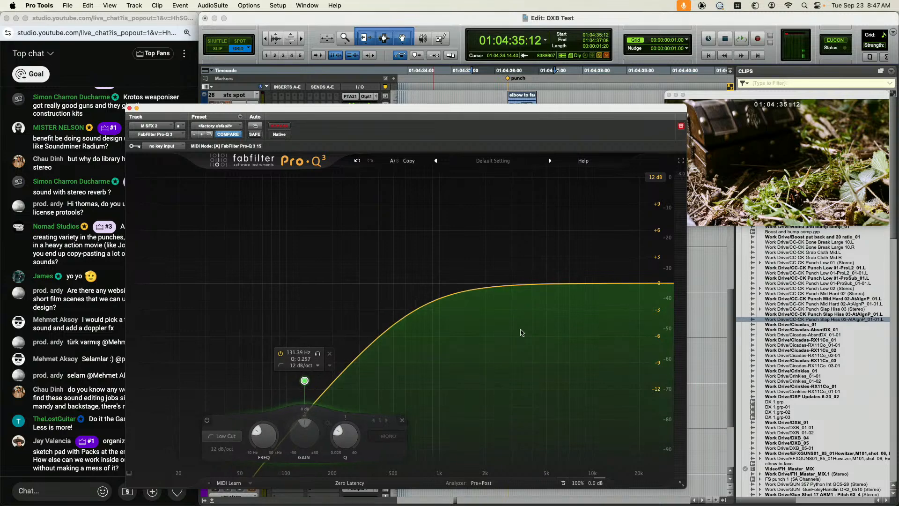
pyautogui.moveTo(552, 283); pyautogui.dragTo(548, 211)
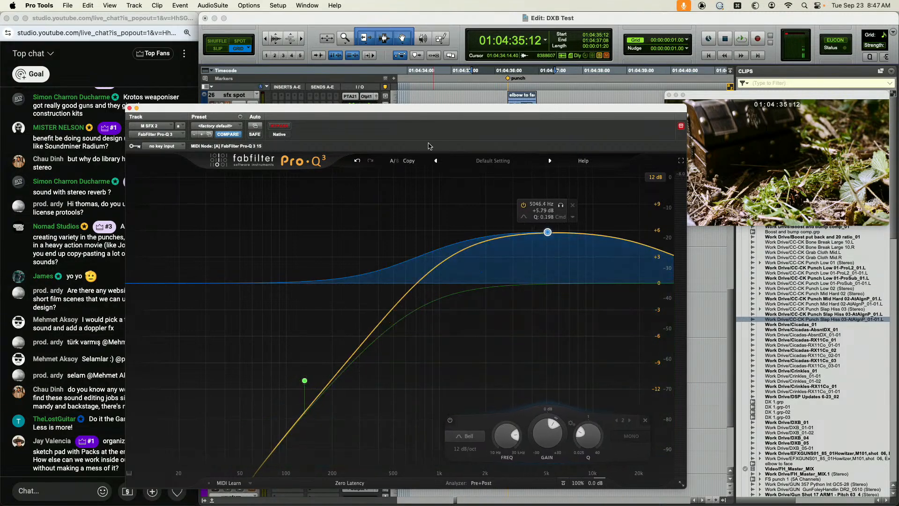
pyautogui.click(129, 109)
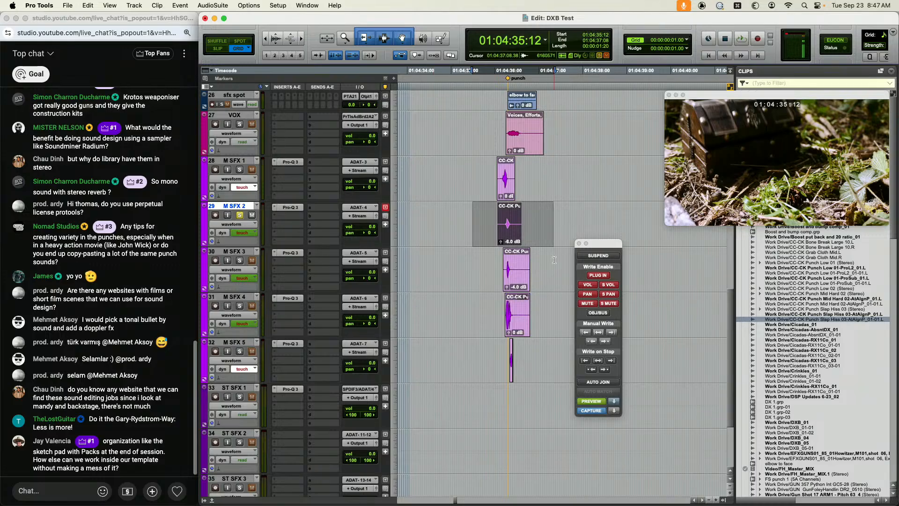
# Extend the selection down to M SFX 4, write the previewed EQ settings to it, and switch off automation preview
pyautogui.hotkey('shift', ';')
pyautogui.hotkey('shift', ';')
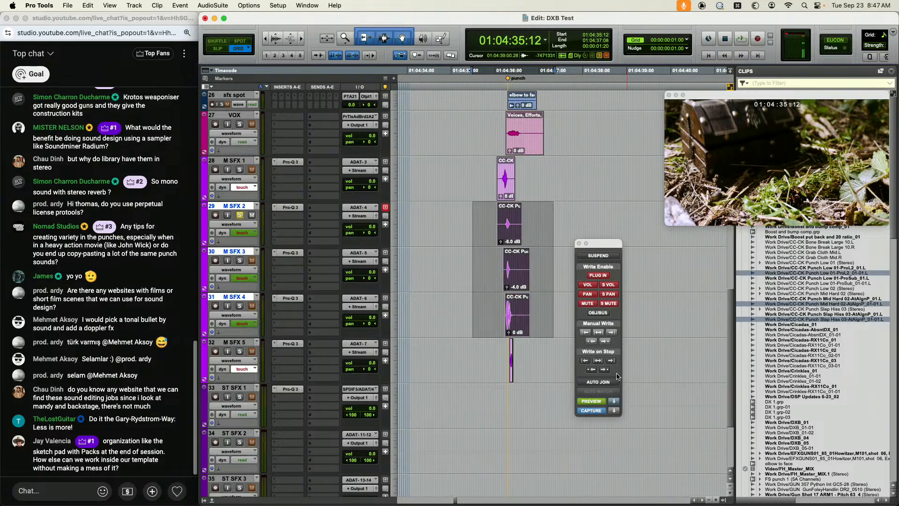
pyautogui.click(593, 392)
# Audition the punch with the written EQ automation from 01:04:34:20
pyautogui.click(443, 210)
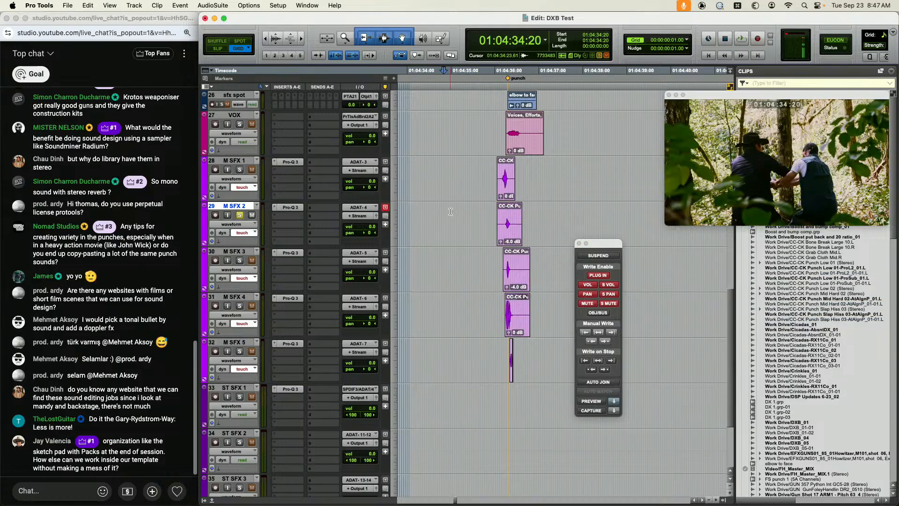
pyautogui.press('space')
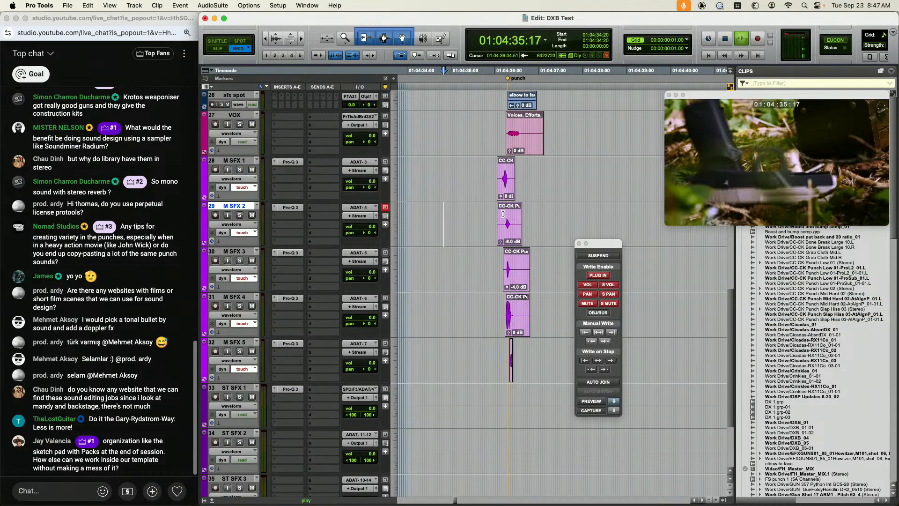
pyautogui.press('space')
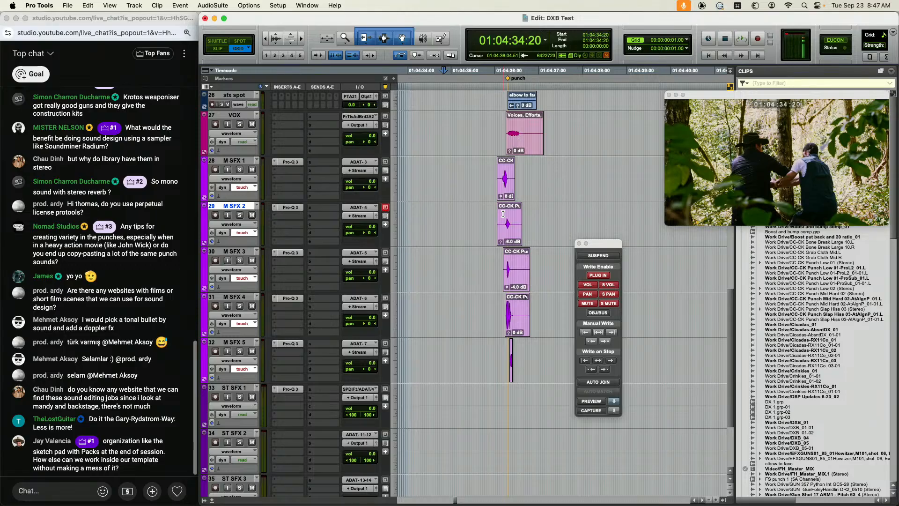
pyautogui.press('space')
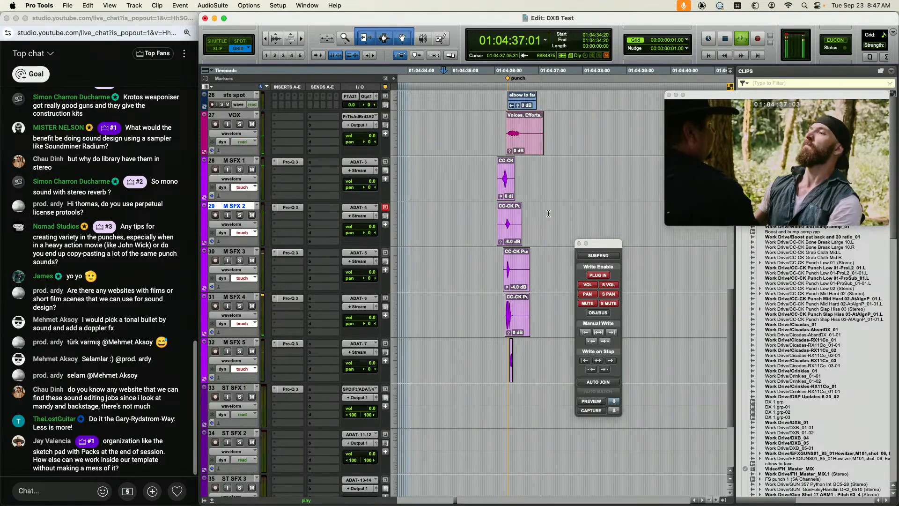
pyautogui.press('space')
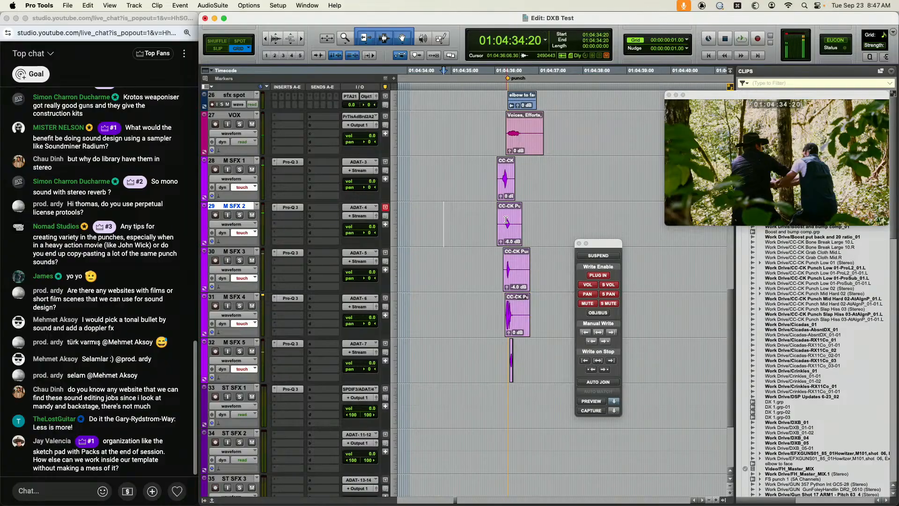
# Show the Pro-Q 3 on M SFX 2, undo the written EQ automation, and audition the punch without it
pyautogui.click(506, 220)
pyautogui.press('super+bracketright')
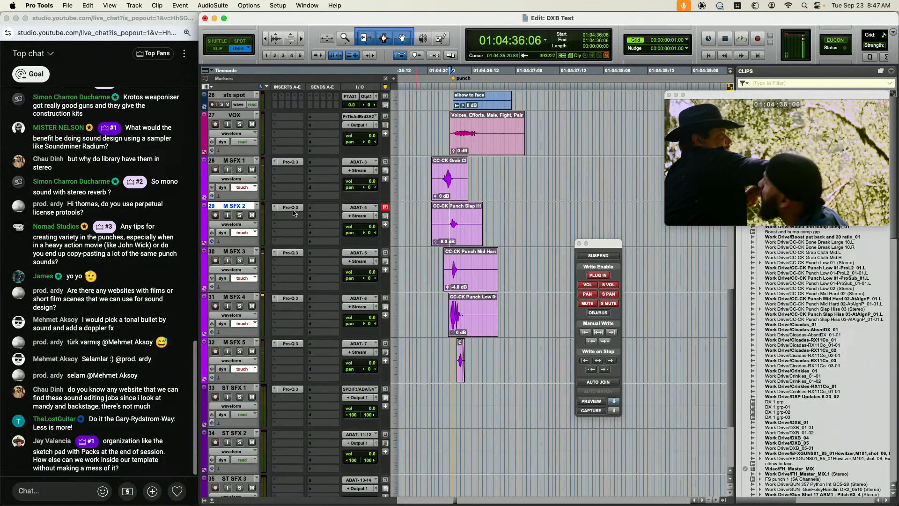
pyautogui.click(291, 208)
pyautogui.moveTo(387, 108); pyautogui.dragTo(399, 272)
pyautogui.press('super+z')
pyautogui.press('space')
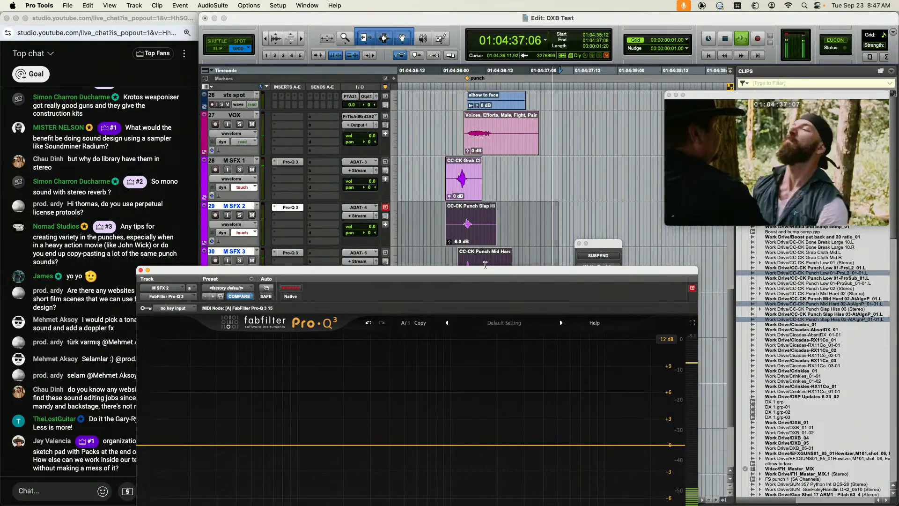
pyautogui.press('space')
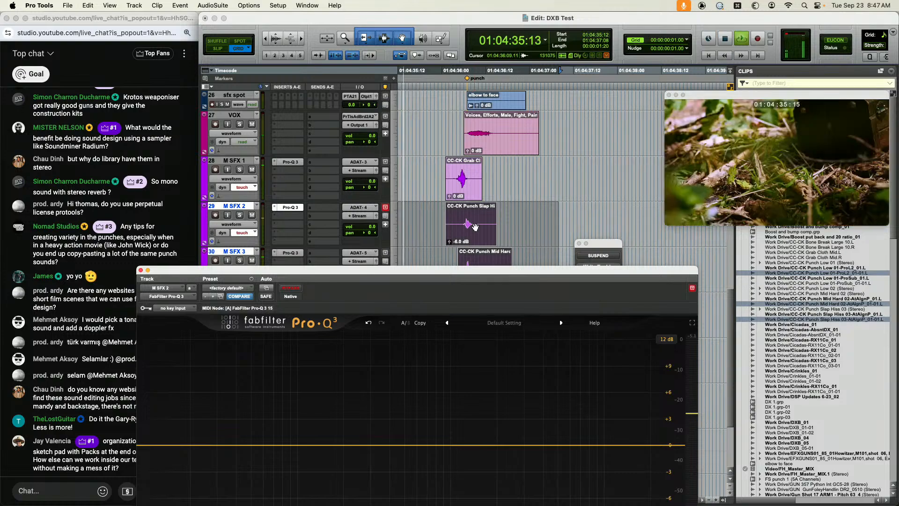
pyautogui.press('space')
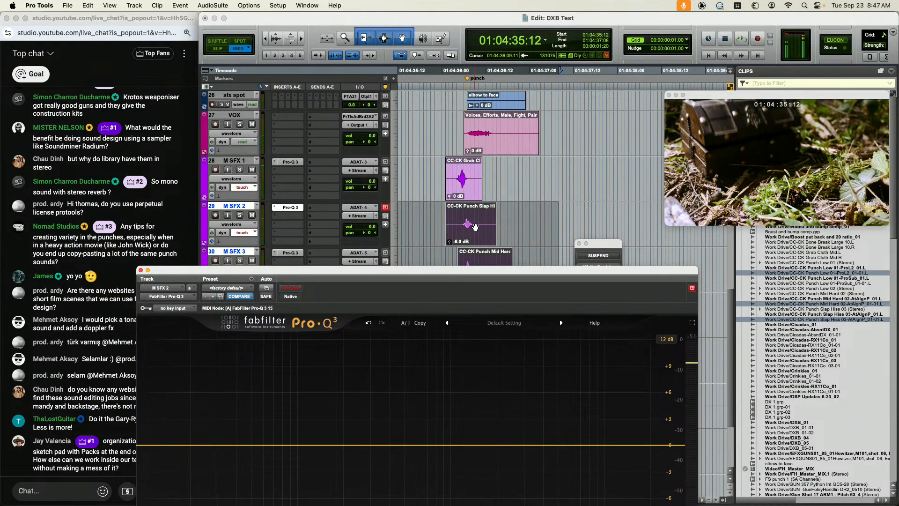
# Redo the written EQ automation and audition the punch with it
pyautogui.press('super+z')
pyautogui.press('space')
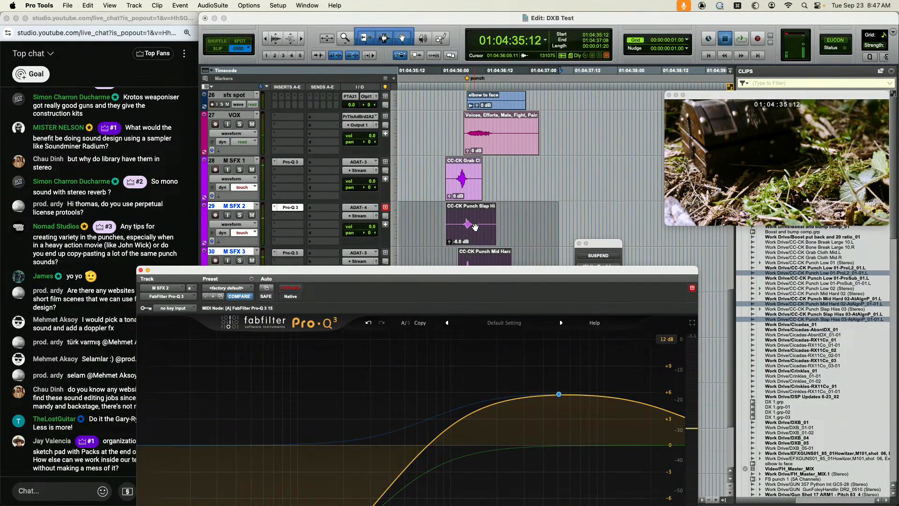
pyautogui.press('space')
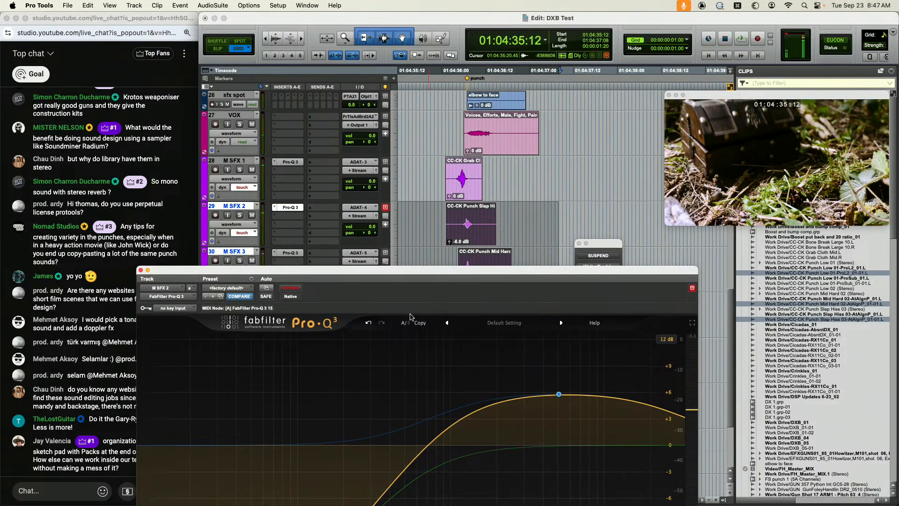
# Select 01:04:35:22 to 01:04:37:05 on M SFX 3, inspect its Pro-Q 3 curve, and close the plug-in
pyautogui.moveTo(421, 276); pyautogui.dragTo(395, 351)
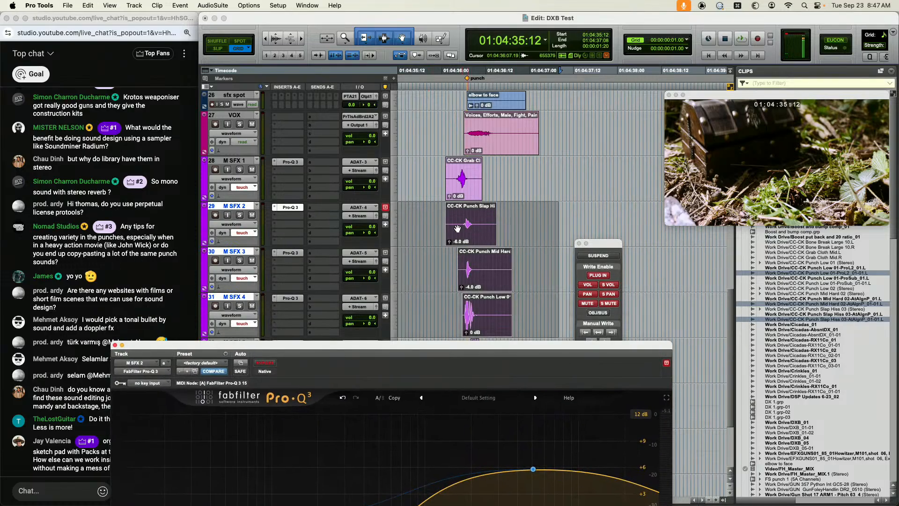
pyautogui.moveTo(454, 346)
pyautogui.mouseDown()
pyautogui.moveTo(451, 299)
pyautogui.moveTo(439, 338)
pyautogui.mouseUp()
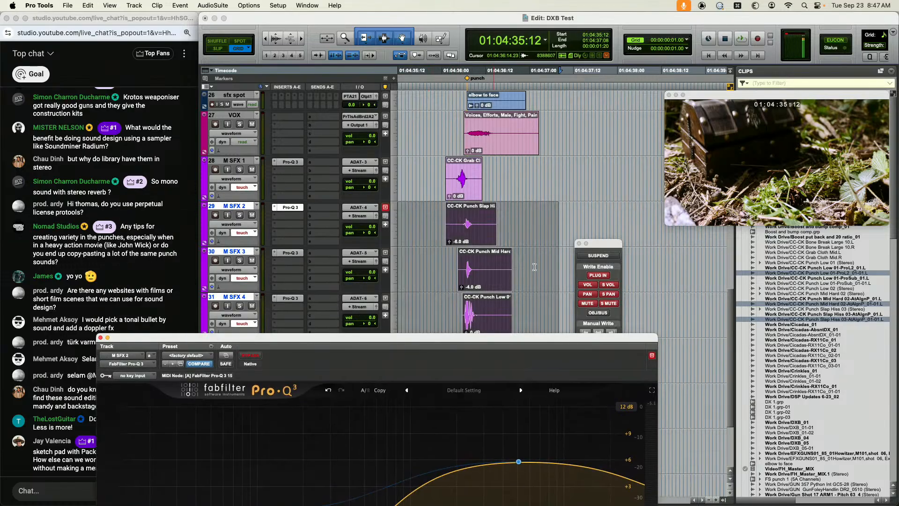
pyautogui.click(443, 263)
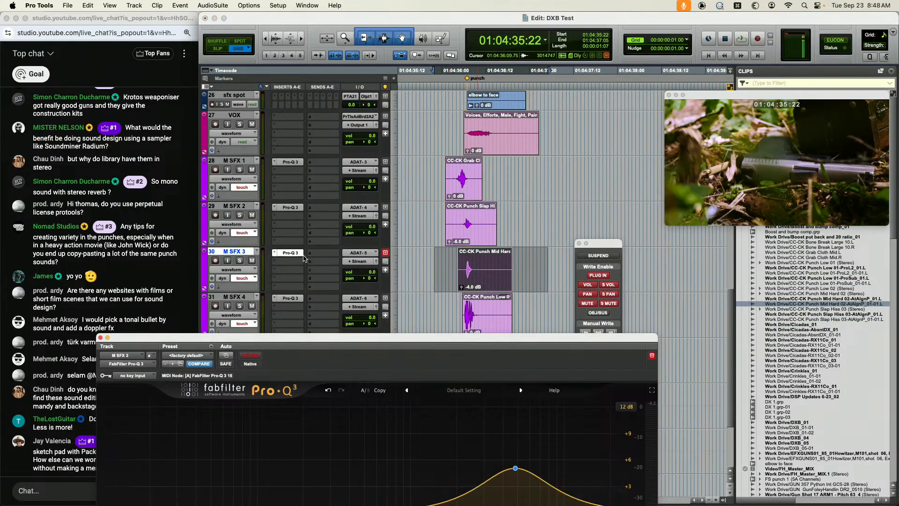
pyautogui.moveTo(455, 338); pyautogui.dragTo(474, 184)
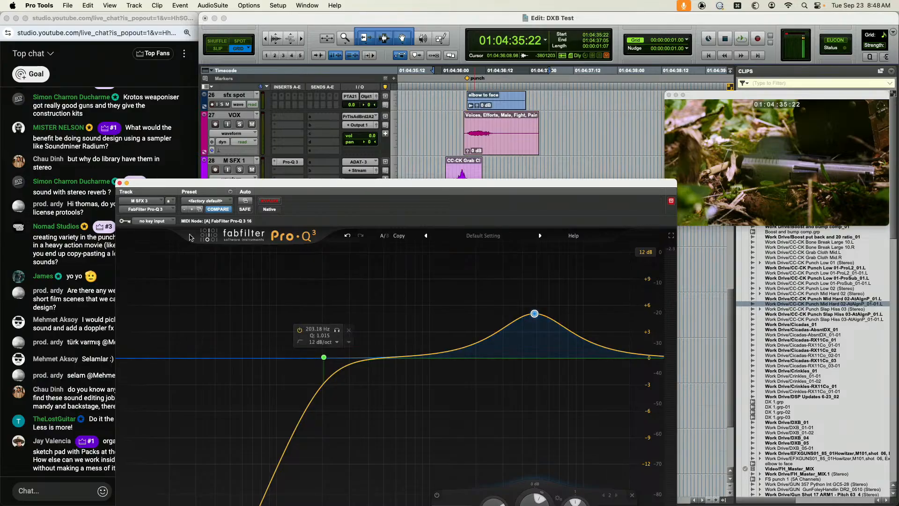
pyautogui.click(119, 183)
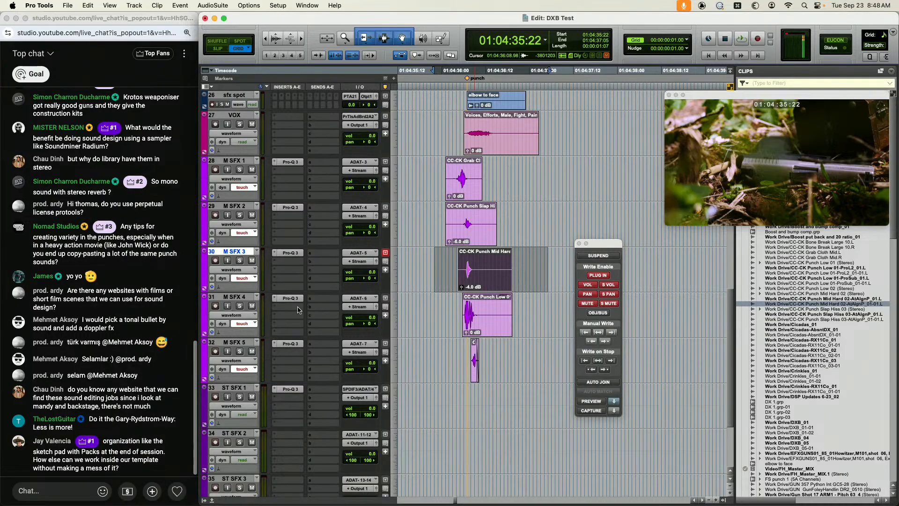
# Inspect the Pro-Q 3 curve on M SFX 4, close the plug-in, and start a brief playback of the punch
pyautogui.click(290, 298)
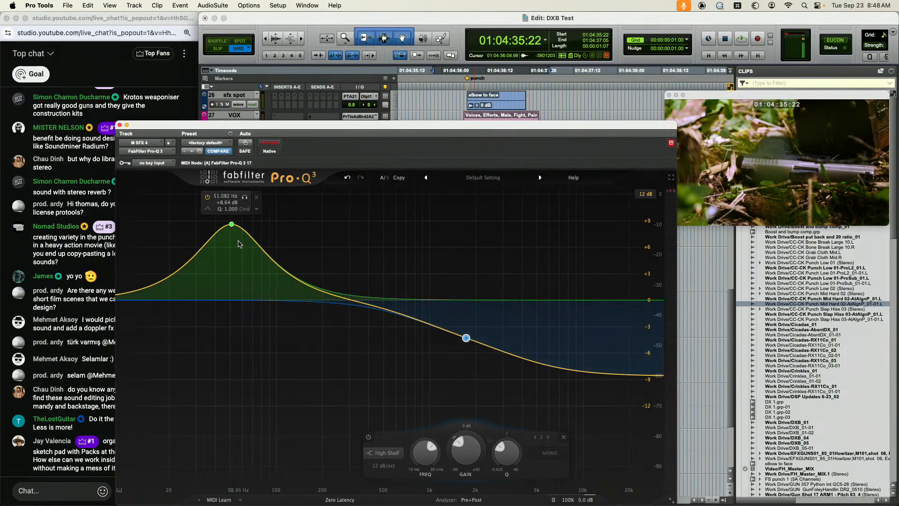
pyautogui.click(120, 124)
pyautogui.press('space')
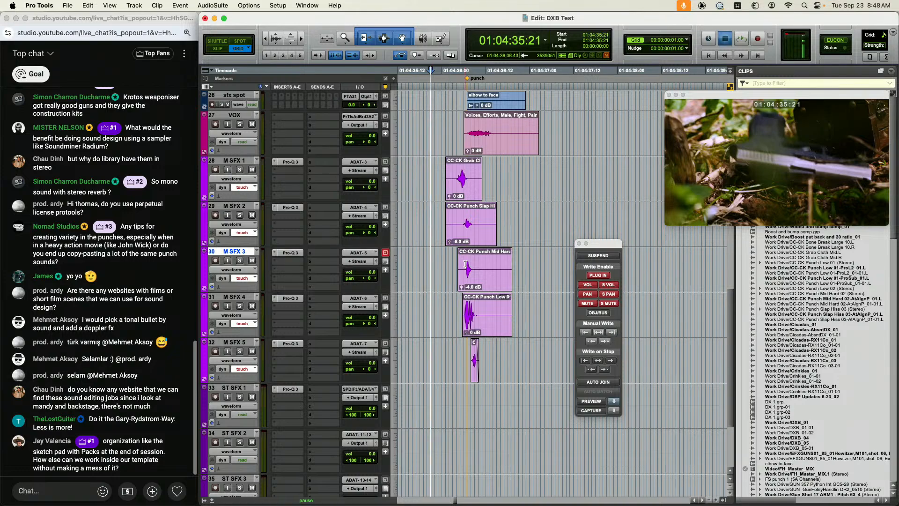
pyautogui.press('space')
pyautogui.press('r')
pyautogui.press('r')
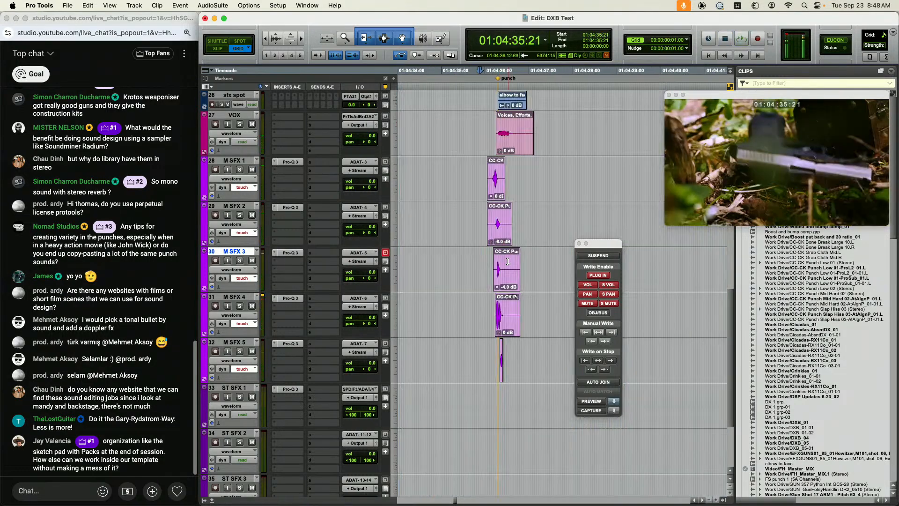
# Undo the written EQ automation on the punch layers and audition the punch without it
pyautogui.press('super+z')
pyautogui.press('super+z')
pyautogui.press('space')
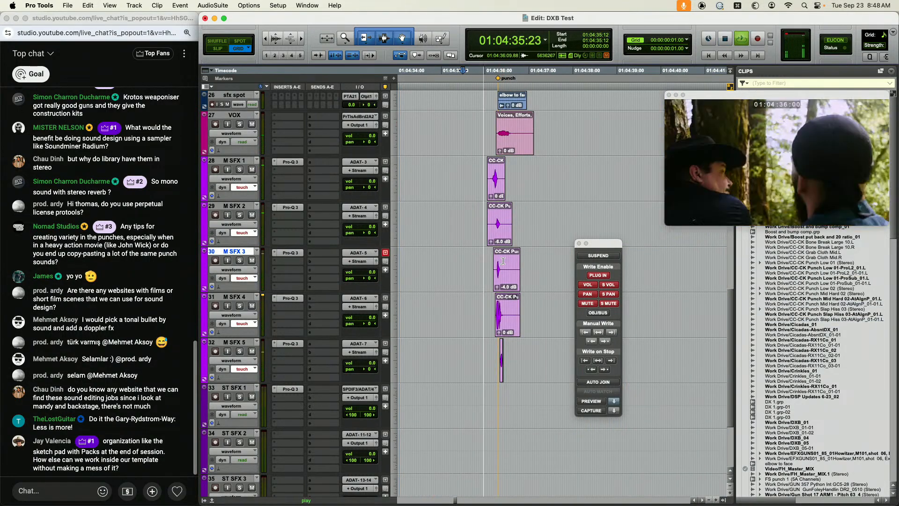
pyautogui.press('space')
# Redo the written EQ automation and audition the punch from 01:04:35:14 and again from 01:04:35:09
pyautogui.press('super+shift+z')
pyautogui.click(487, 265)
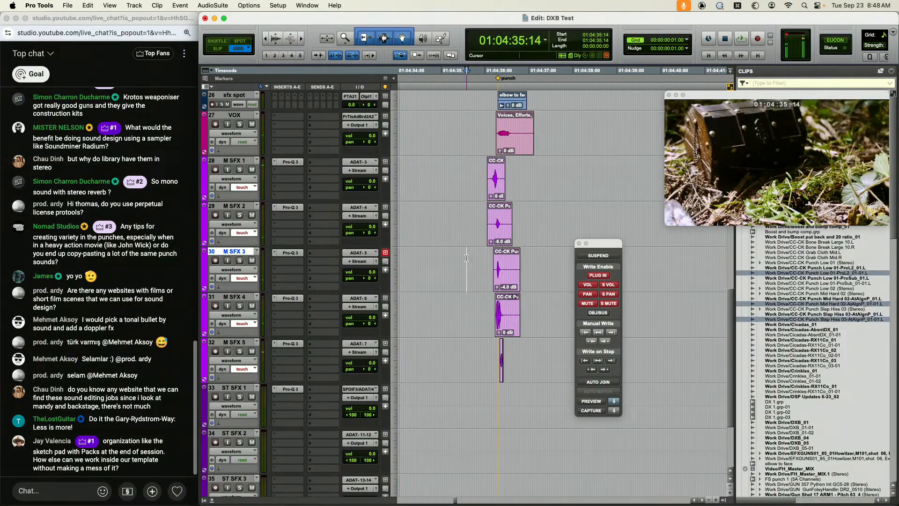
pyautogui.press('space')
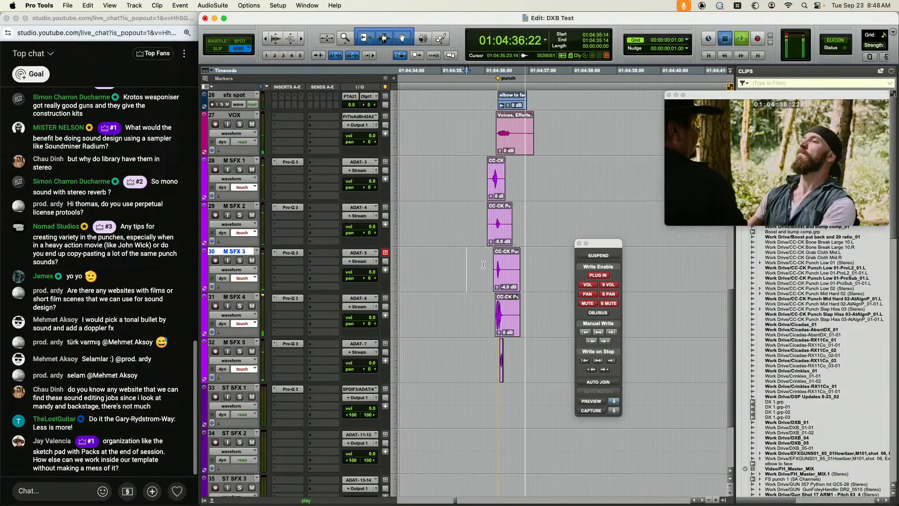
pyautogui.press('space')
pyautogui.click(458, 259)
pyautogui.press('space')
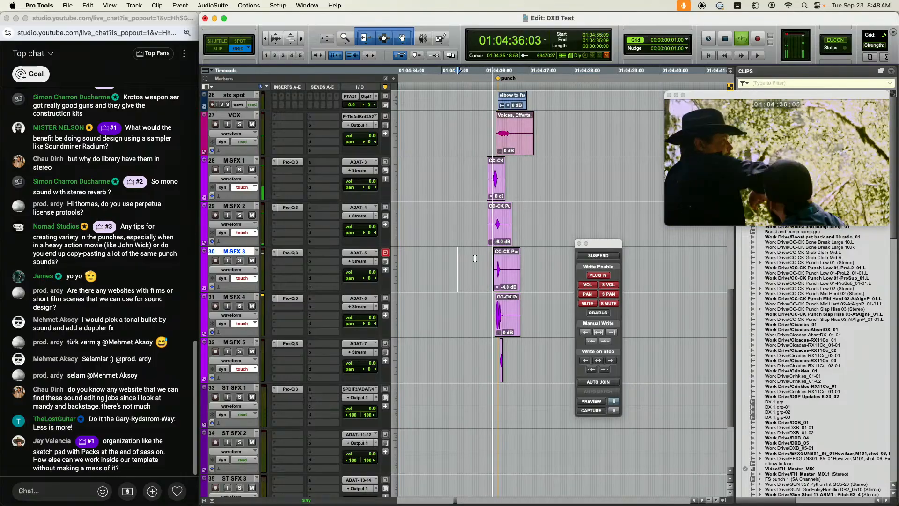
pyautogui.press('space')
pyautogui.click(471, 258)
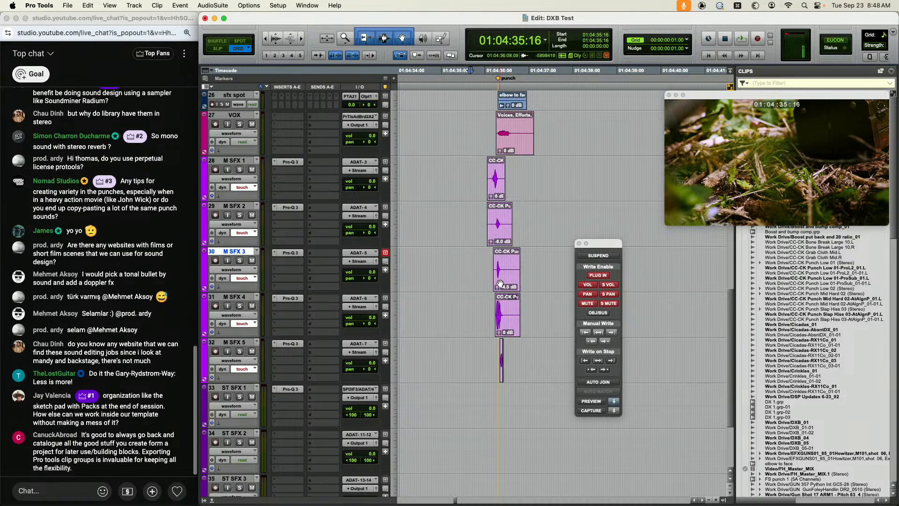
# Select the punch layers on M SFX 1 through M SFX 4 from 01:04:35:07 to 01:04:37:09, and clear the selection
pyautogui.moveTo(465, 180); pyautogui.dragTo(481, 457)
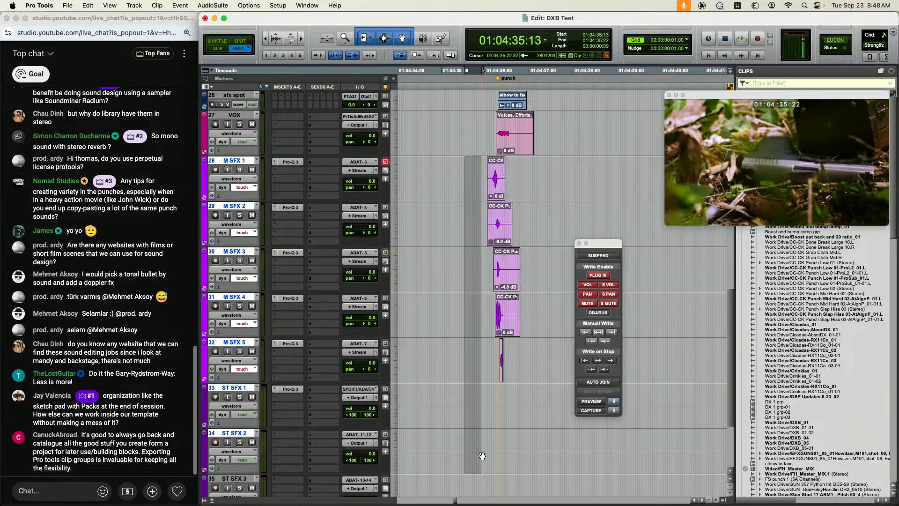
pyautogui.moveTo(454, 192)
pyautogui.mouseDown()
pyautogui.moveTo(523, 473)
pyautogui.moveTo(545, 335)
pyautogui.mouseUp()
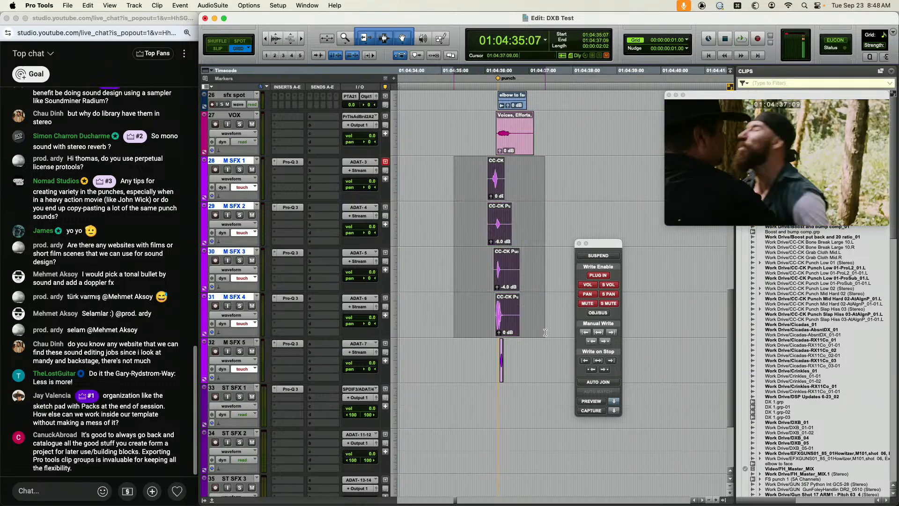
pyautogui.click(480, 304)
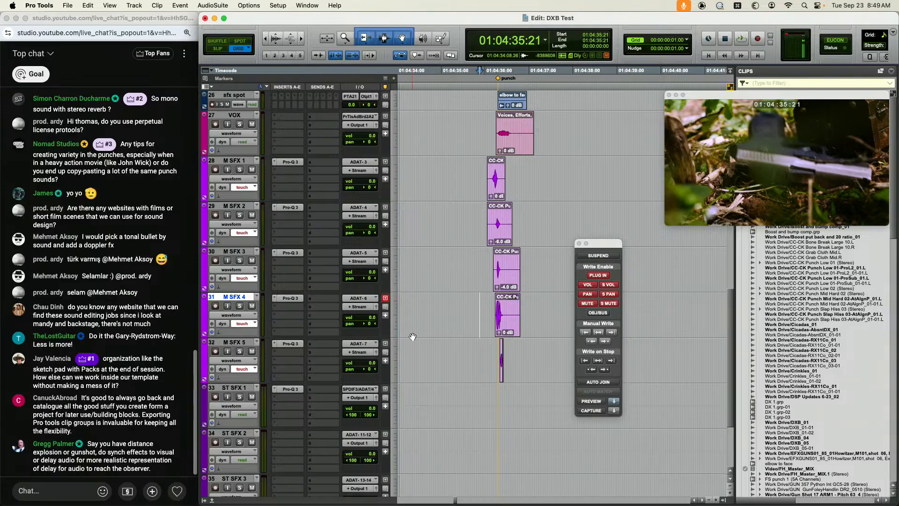
# Draft a batch of new mono audio tracks named h2h below the VOX track and add a second batch row
pyautogui.click(246, 116)
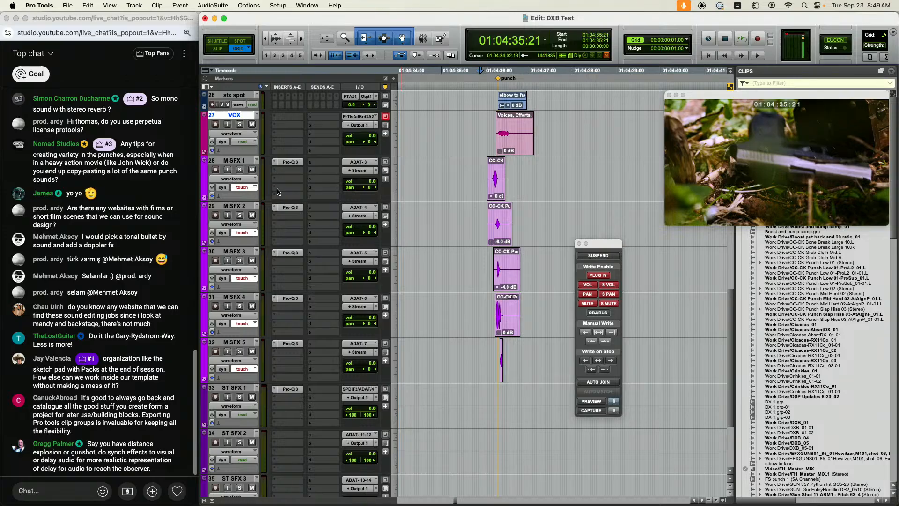
pyautogui.press('super+shift+n')
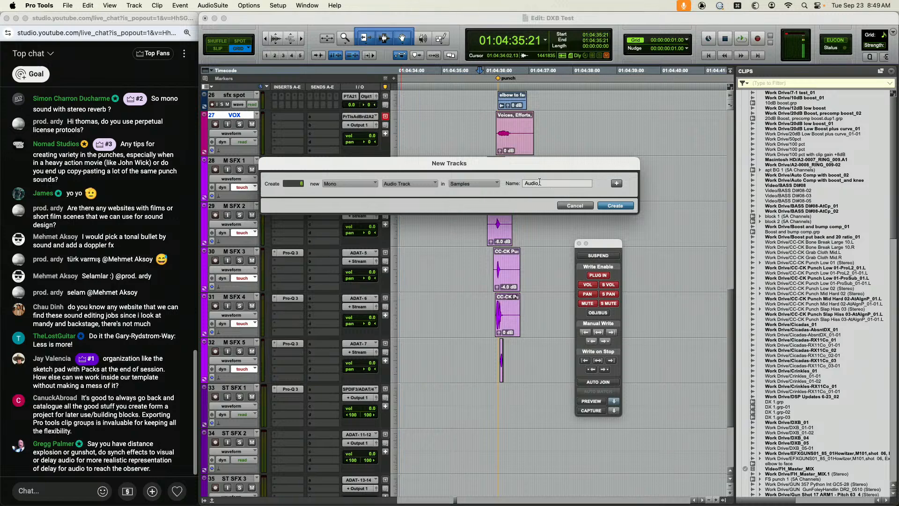
pyautogui.press('Tab')
pyautogui.write('h2')
pyautogui.click(616, 183)
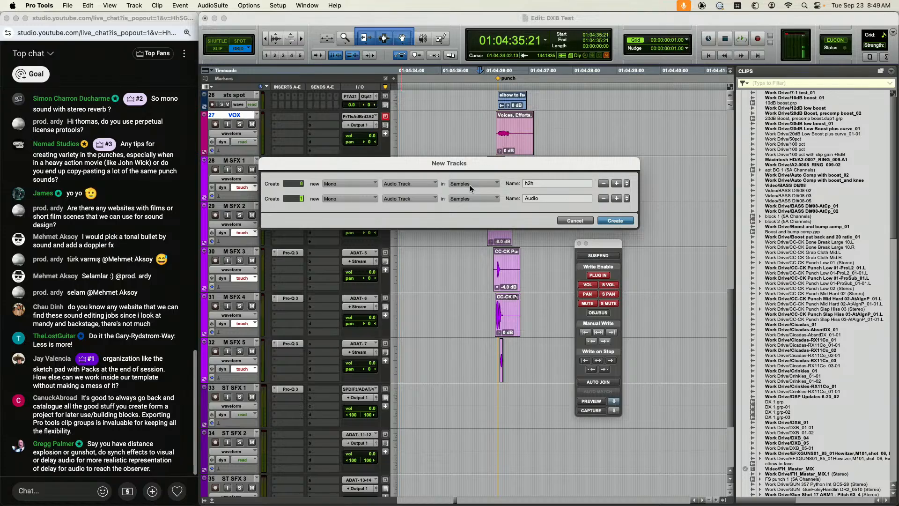
# Fill in further new-track rows for 16 wpn tracks and 12 ve tracks, and cancel the track creation
pyautogui.write('16')
pyautogui.press('Tab')
pyautogui.write('wp')
pyautogui.click(616, 198)
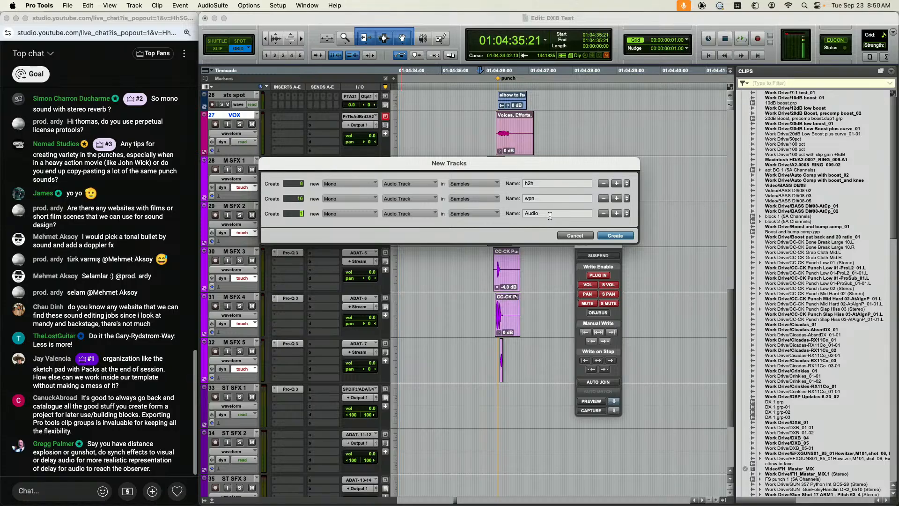
pyautogui.write('12')
pyautogui.press('Tab')
pyautogui.write('ve')
pyautogui.click(582, 238)
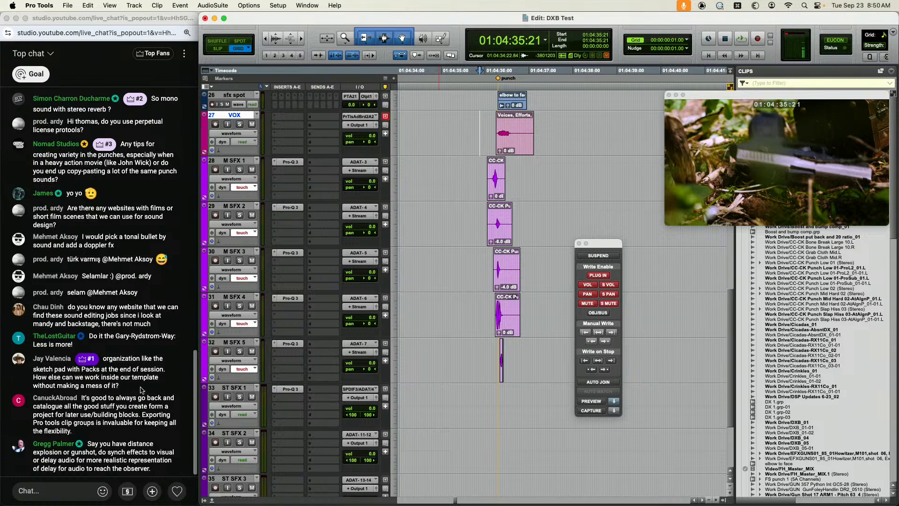
# Place the edit cursor at 01:04:36:20 on M SFX 2 and move the video window up, clear of the timeline
pyautogui.click(522, 214)
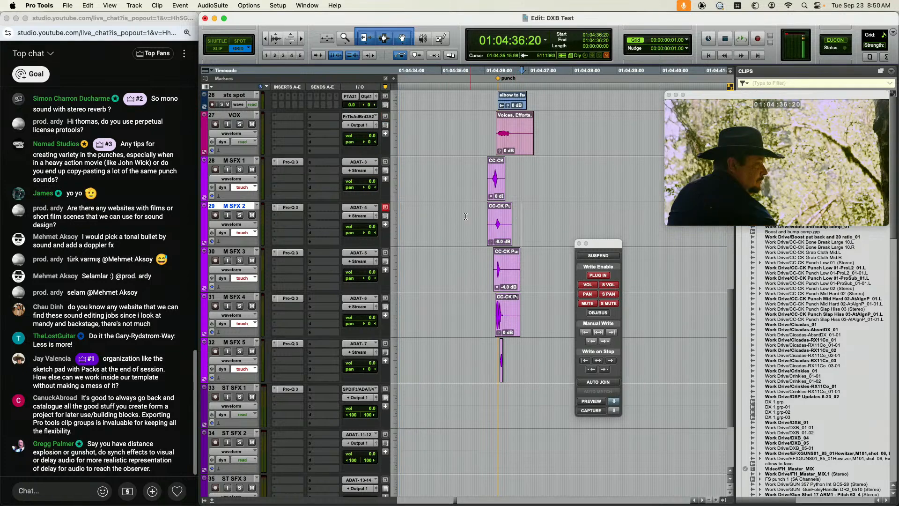
pyautogui.moveTo(717, 94); pyautogui.dragTo(734, 11)
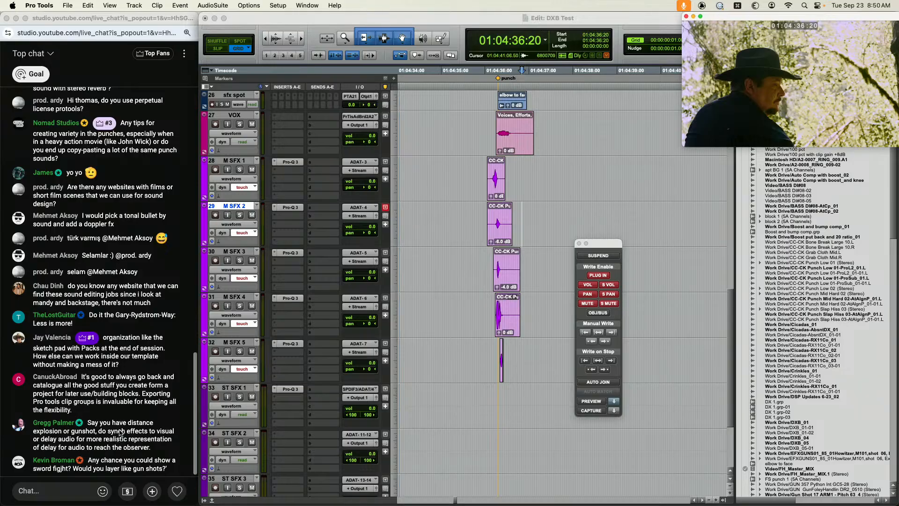
# Locate the empty stretch after the block clip groups and place the edit cursor at 01:09:30:16 on M SFX 1
pyautogui.click(535, 169)
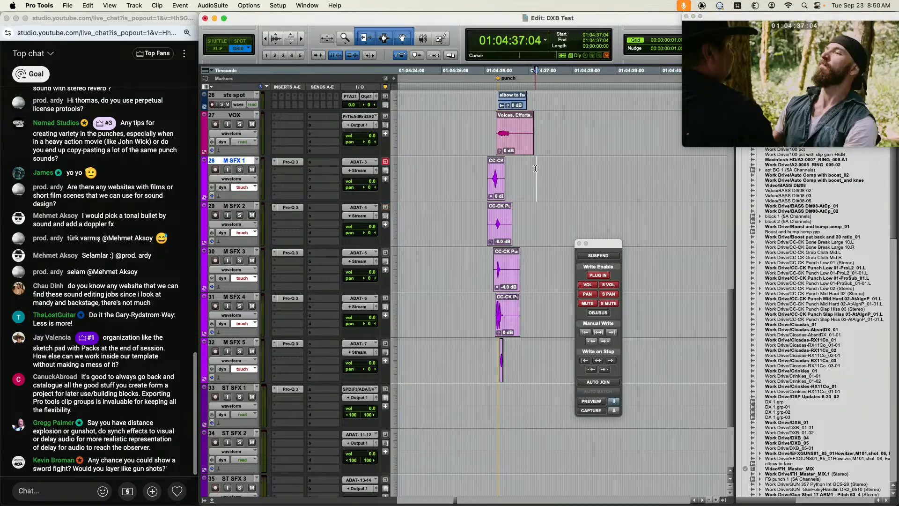
pyautogui.press('r')
pyautogui.press('r')
pyautogui.press('r')
pyautogui.press('r')
pyautogui.press('r')
pyautogui.press('r')
pyautogui.press('r')
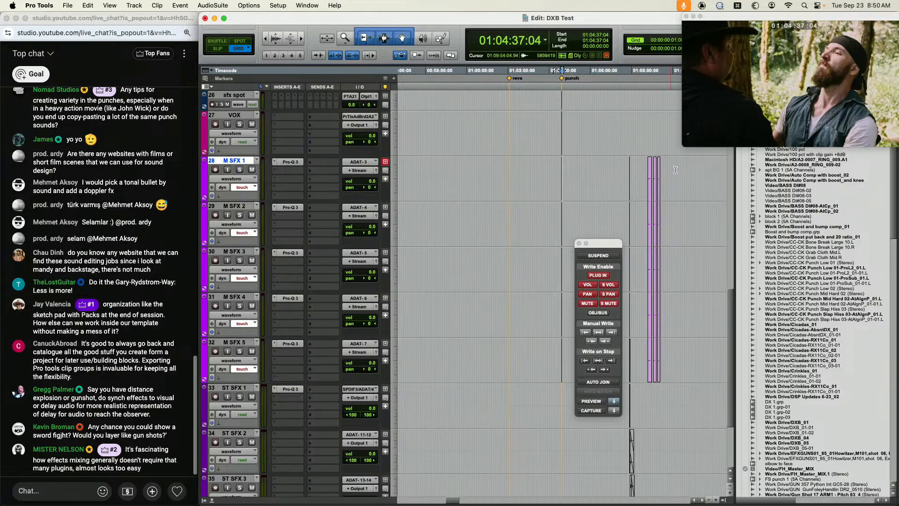
pyautogui.click(675, 170)
pyautogui.press('t')
pyautogui.press('t')
pyautogui.press('t')
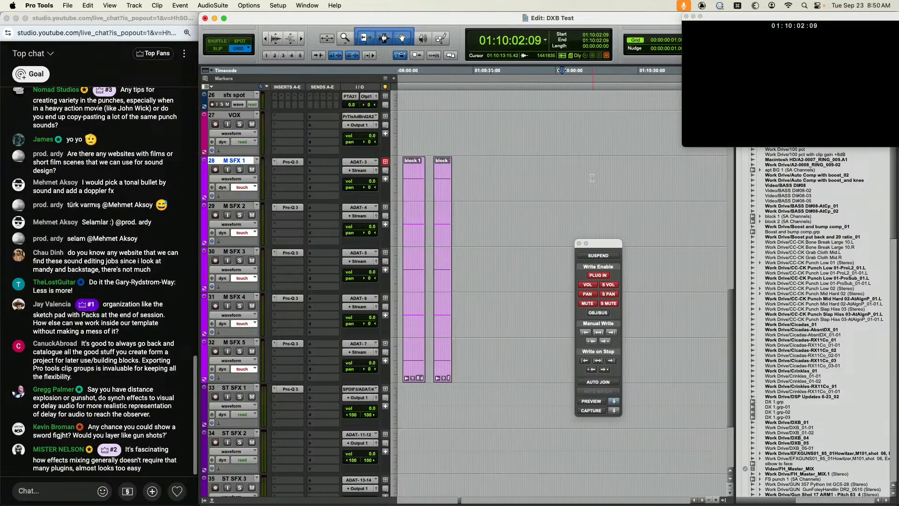
pyautogui.click(491, 172)
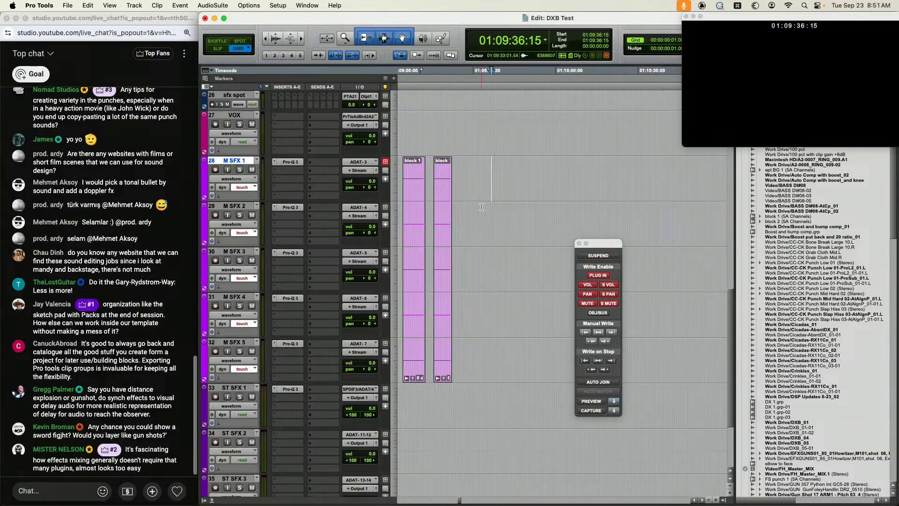
pyautogui.click(474, 170)
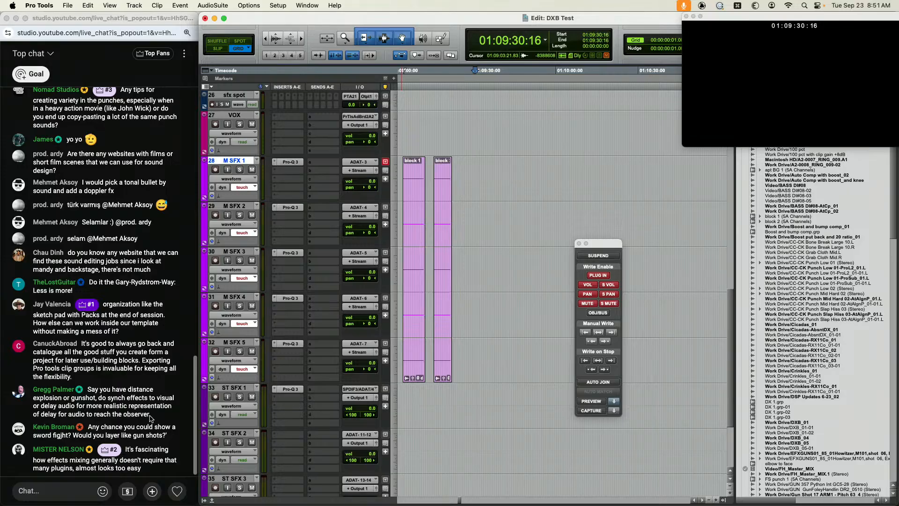